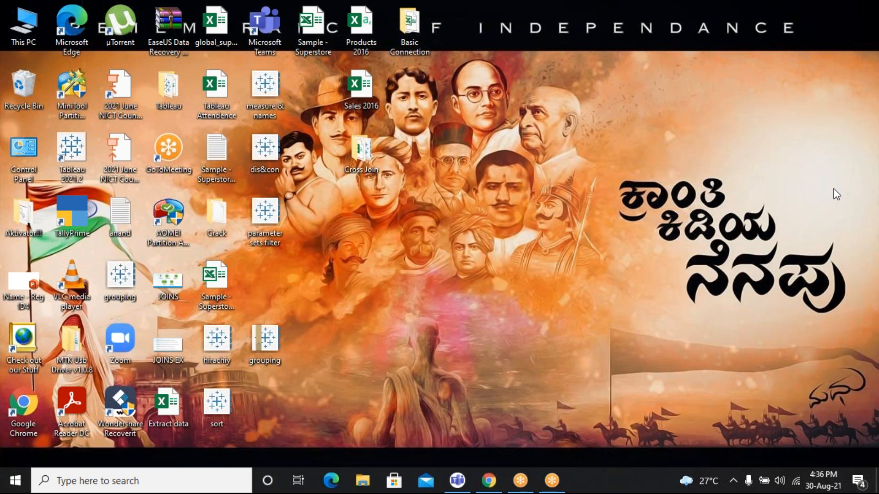
Review which desktop apps have access to the microphone in the Windows privacy settings, and minimize the Settings window.
{"action": "left_click", "coordinate": [748, 482]}
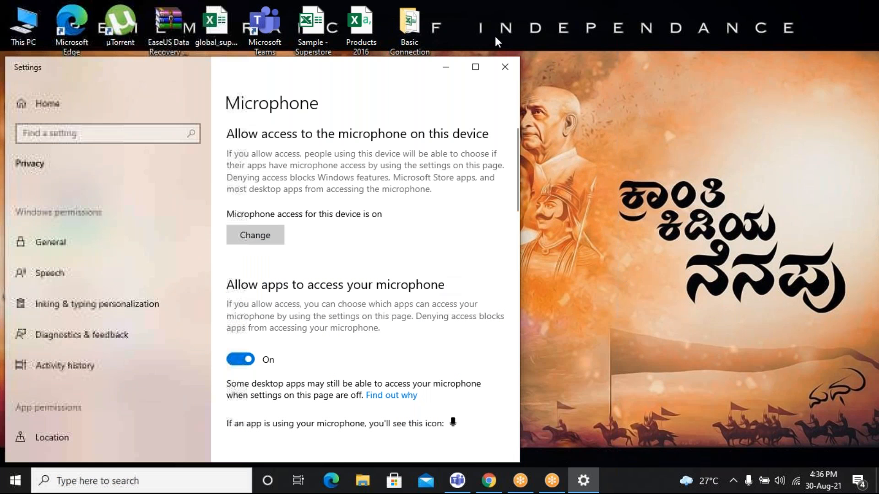
{"action": "left_click", "coordinate": [478, 69]}
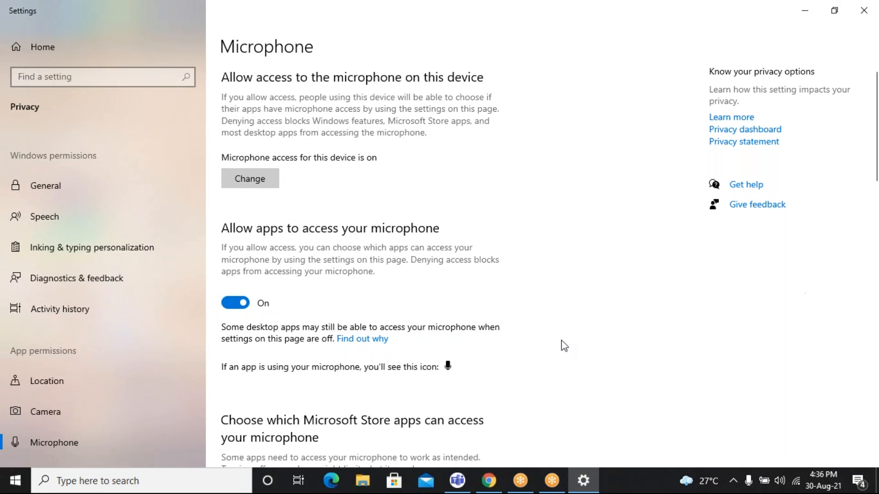
{"action": "scroll", "coordinate": [562, 341], "scroll_direction": "down", "scroll_amount": 10}
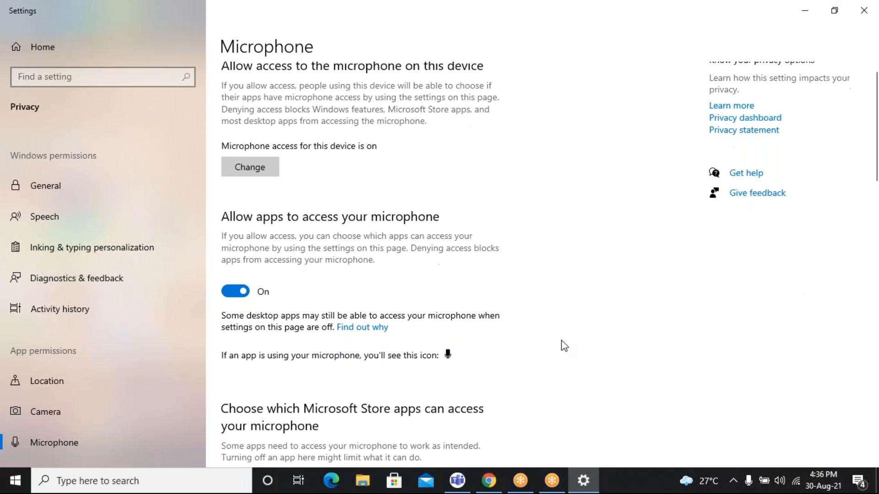
{"action": "scroll", "coordinate": [561, 339], "scroll_direction": "down", "scroll_amount": 15}
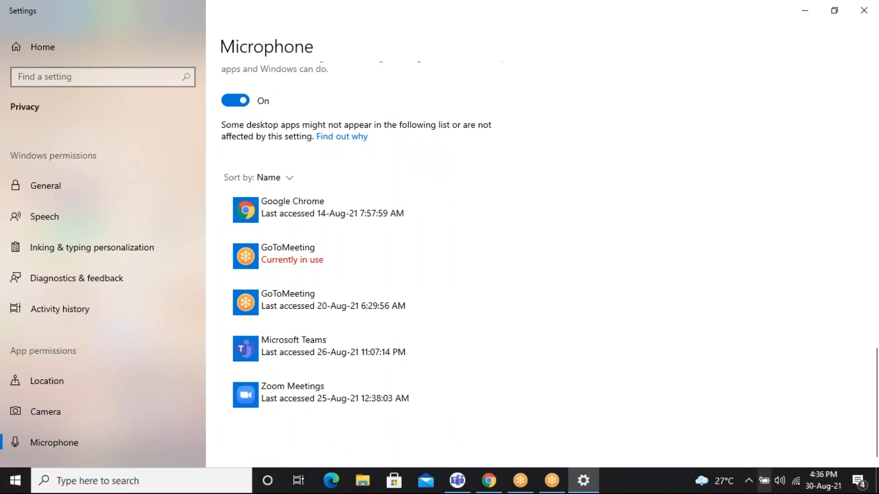
{"action": "left_click", "coordinate": [780, 481]}
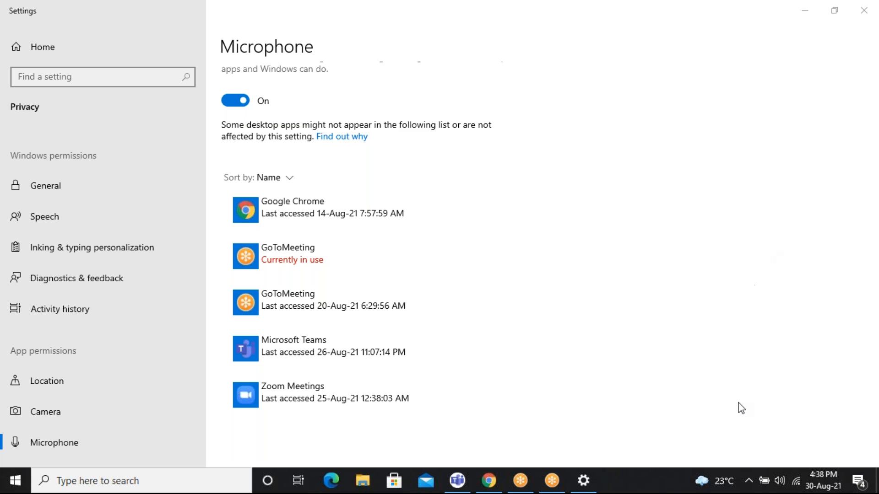
{"action": "left_click", "coordinate": [627, 384]}
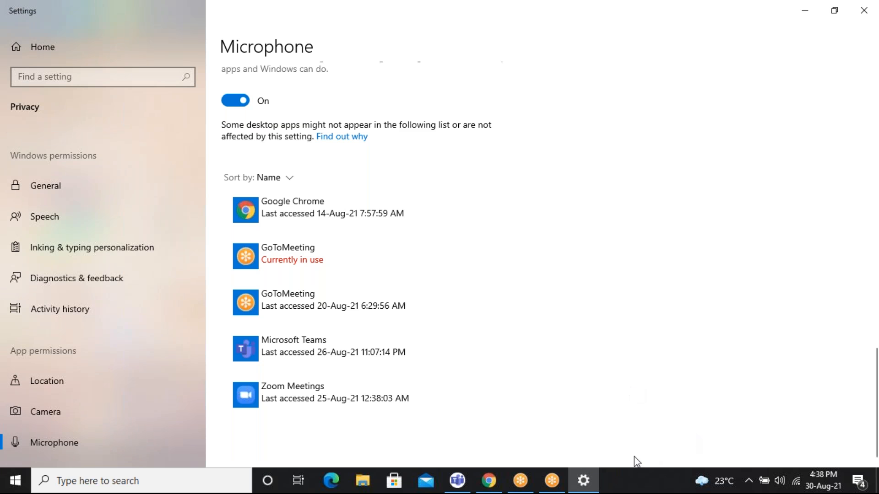
{"action": "left_click", "coordinate": [801, 6]}
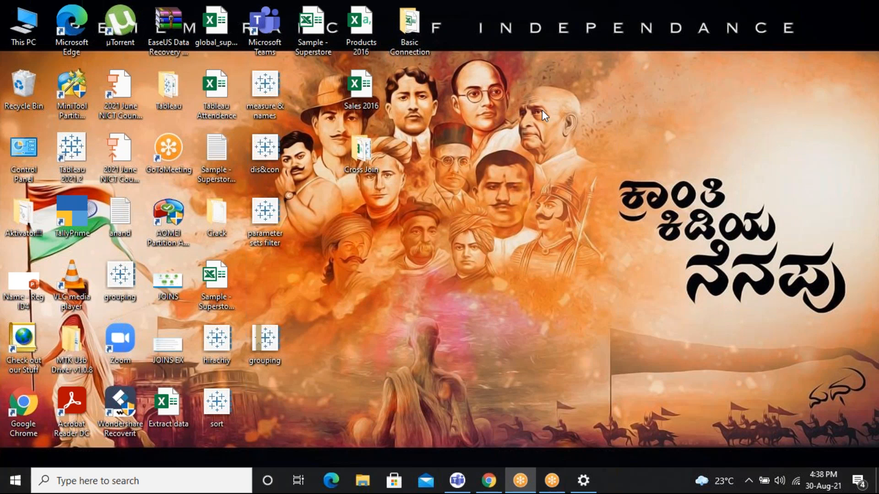
Refresh the desktop and open the "parameter sets filter" Tableau workbook in a maximized window, continuing the trial.
{"action": "right_click", "coordinate": [431, 144]}
{"action": "left_click", "coordinate": [472, 186]}
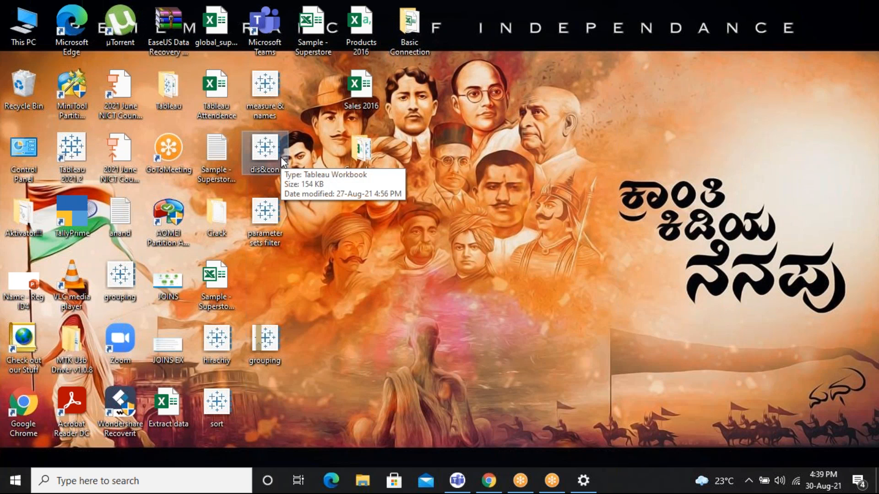
{"action": "double_click", "coordinate": [268, 221]}
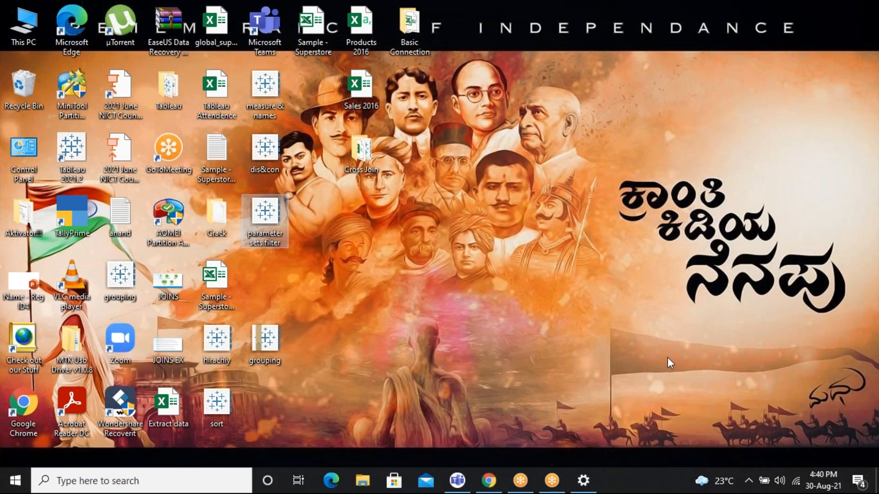
{"action": "right_click", "coordinate": [440, 235]}
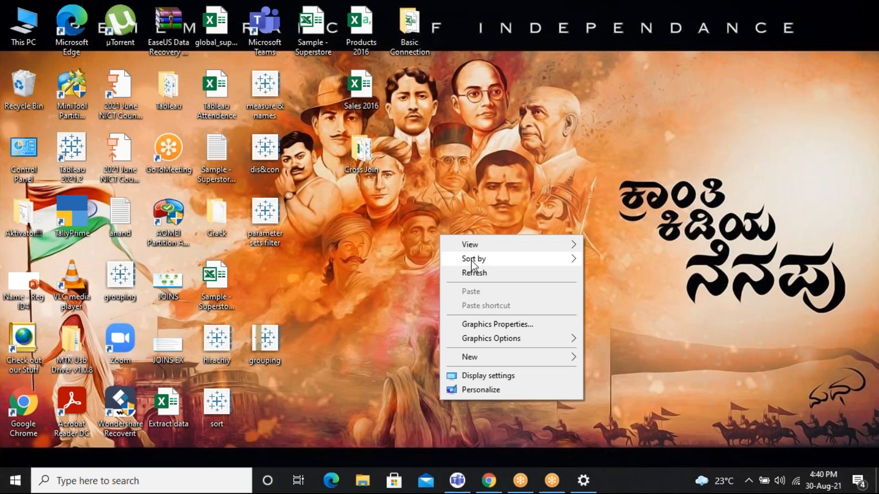
{"action": "left_click", "coordinate": [477, 273]}
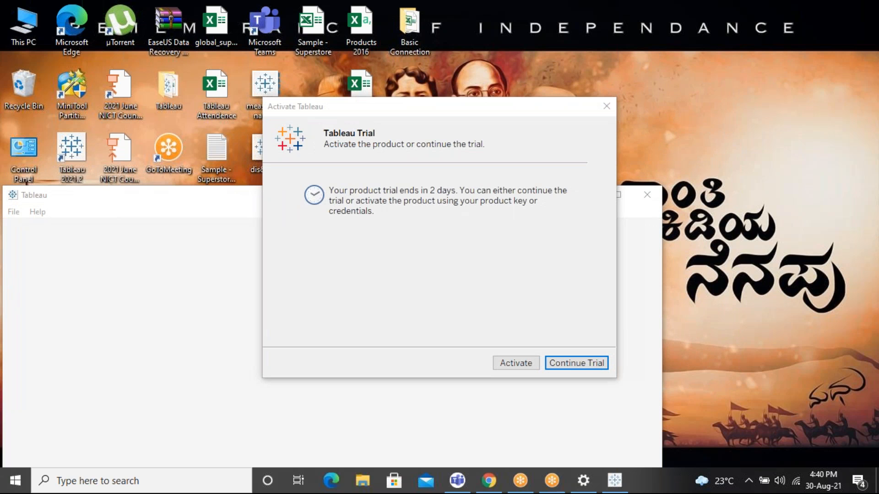
{"action": "left_click", "coordinate": [572, 358]}
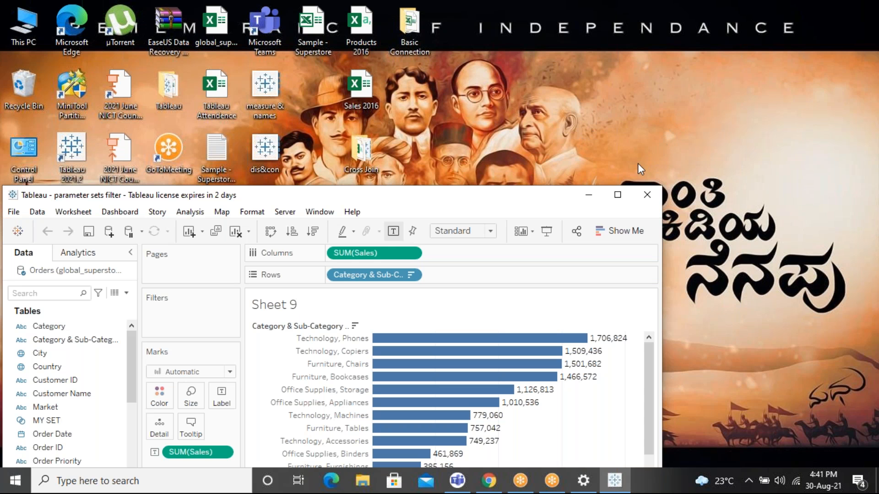
{"action": "left_click", "coordinate": [617, 195]}
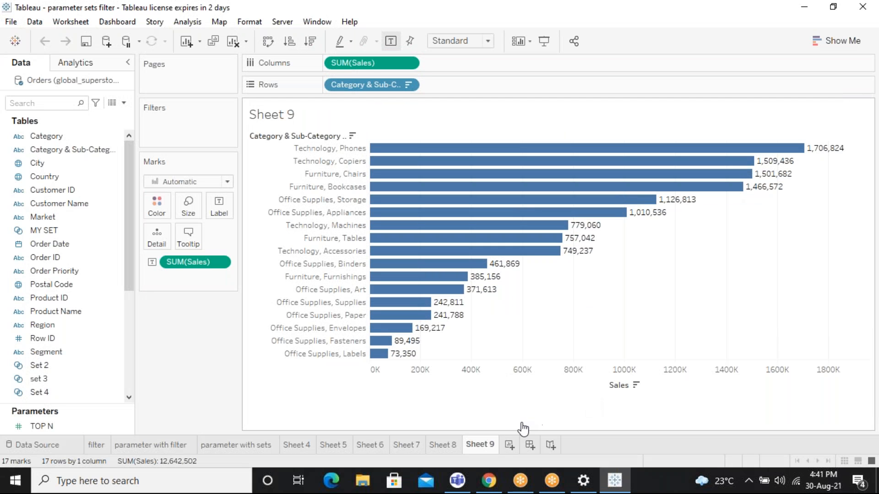
Look through Sheets 7 to 9 and delete the empty Sheet 8 from the workbook.
{"action": "left_click", "coordinate": [449, 446]}
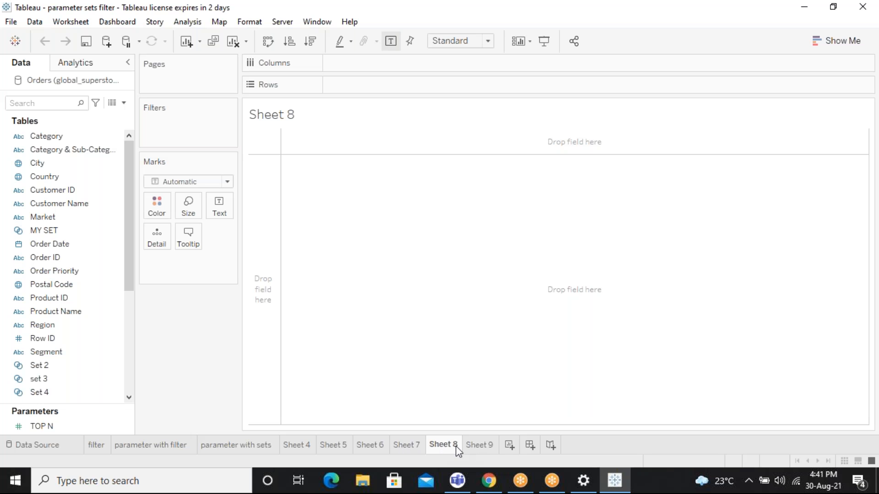
{"action": "left_click", "coordinate": [485, 442]}
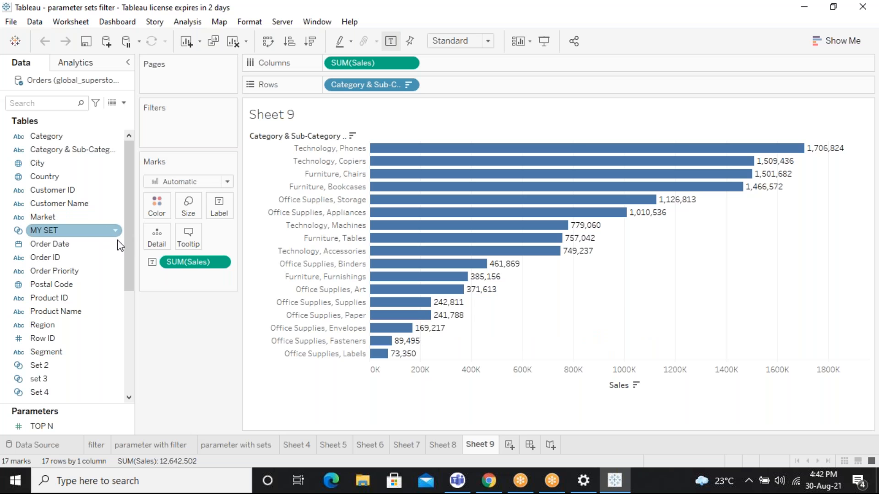
{"action": "left_click_drag", "start_coordinate": [131, 271], "coordinate": [149, 340]}
{"action": "left_click", "coordinate": [409, 445]}
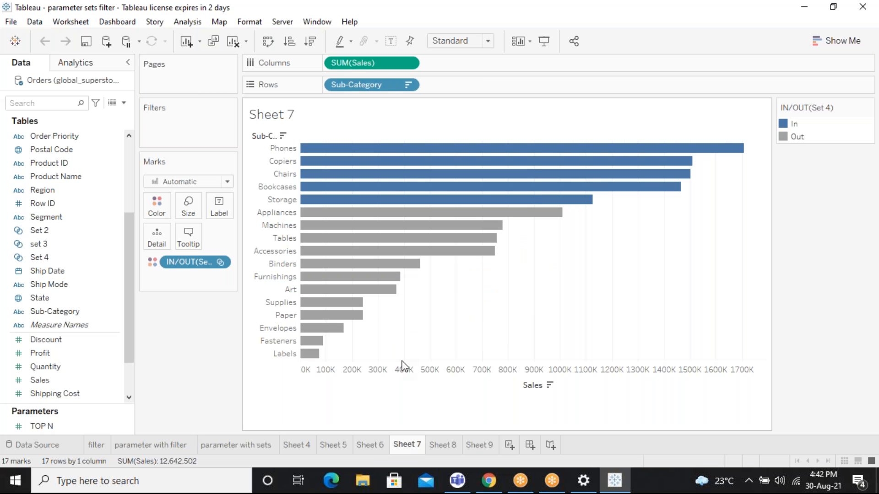
{"action": "left_click", "coordinate": [443, 451]}
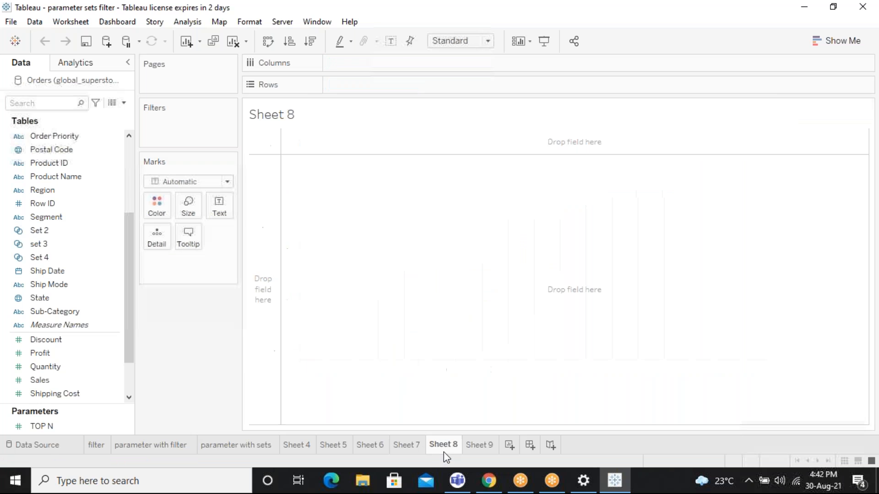
{"action": "right_click", "coordinate": [443, 452]}
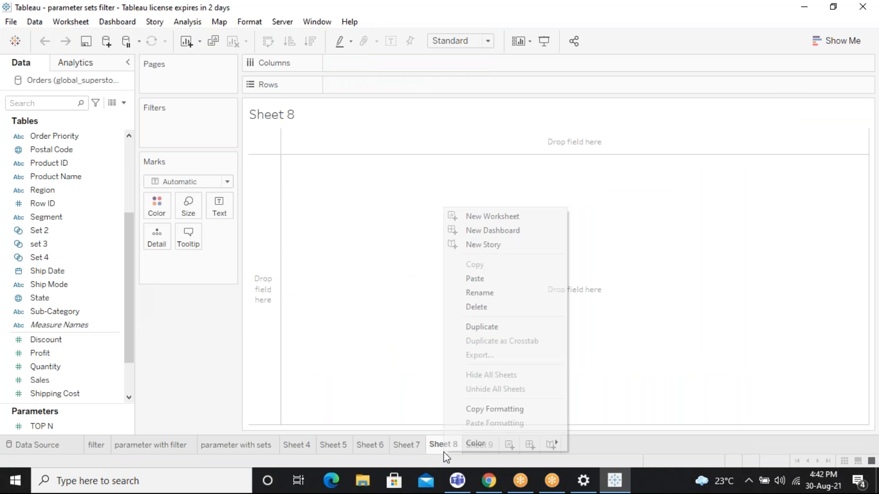
{"action": "left_click", "coordinate": [512, 306]}
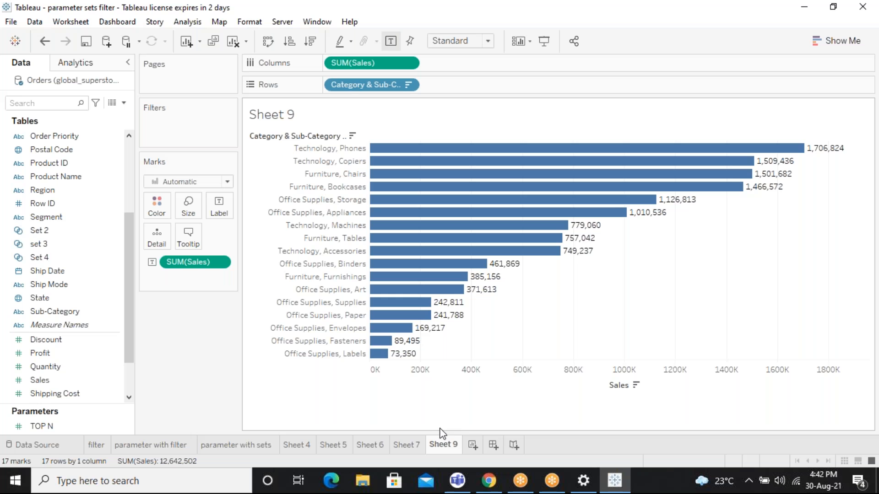
{"action": "left_click", "coordinate": [653, 23]}
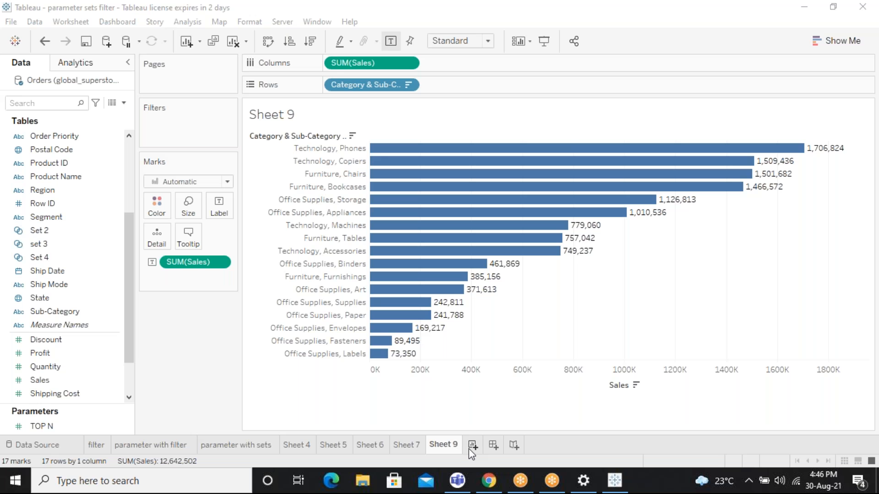
Add a new worksheet with SUM(Sales) on Columns and Category on Rows.
{"action": "left_click", "coordinate": [472, 445]}
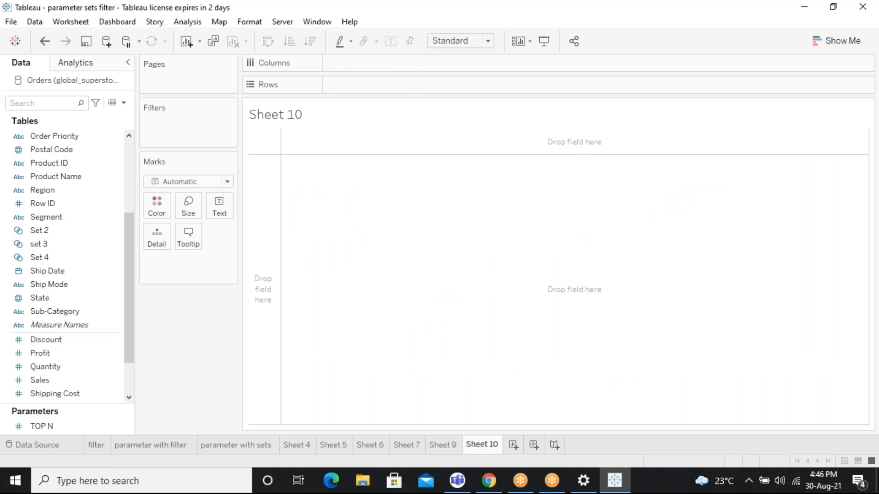
{"action": "left_click_drag", "start_coordinate": [49, 386], "coordinate": [424, 65]}
{"action": "left_click_drag", "start_coordinate": [125, 323], "coordinate": [131, 380]}
{"action": "left_click_drag", "start_coordinate": [130, 341], "coordinate": [131, 247]}
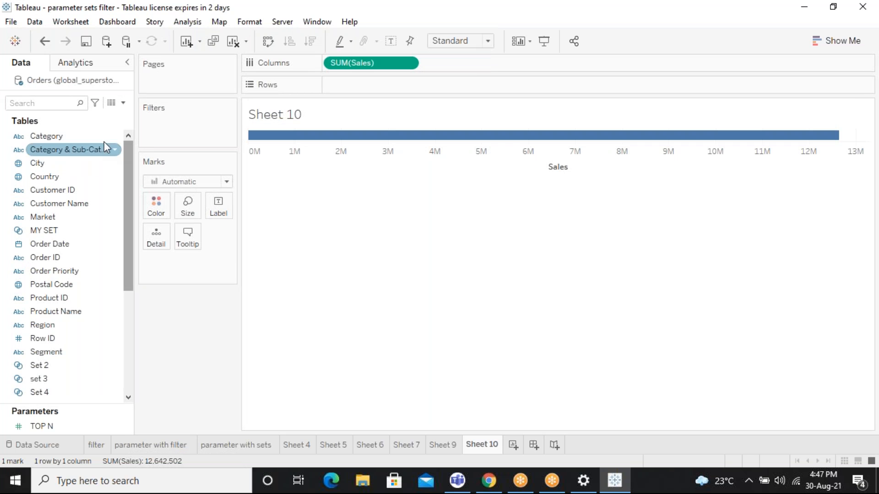
{"action": "left_click_drag", "start_coordinate": [91, 136], "coordinate": [457, 92]}
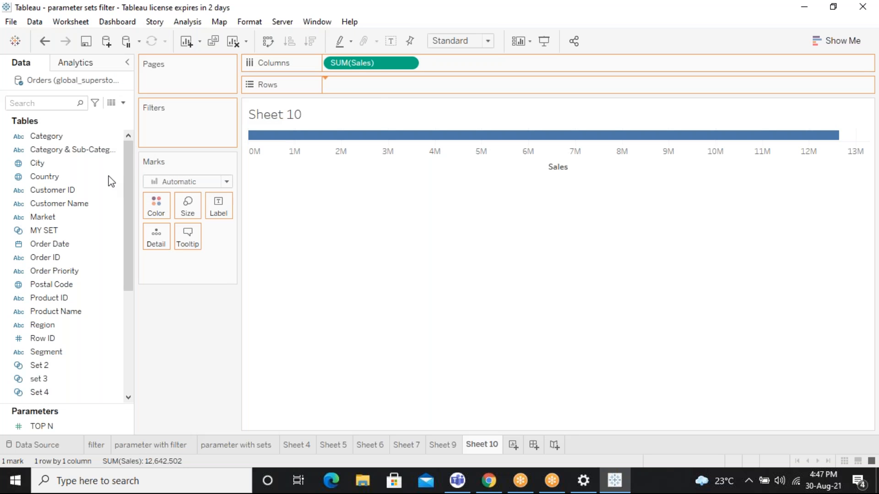
Widen the field list and delete the Category & Sub-Category (Combined) field, accepting the effect on Sheet 9.
{"action": "left_click_drag", "start_coordinate": [136, 168], "coordinate": [194, 157]}
{"action": "left_click", "coordinate": [66, 151]}
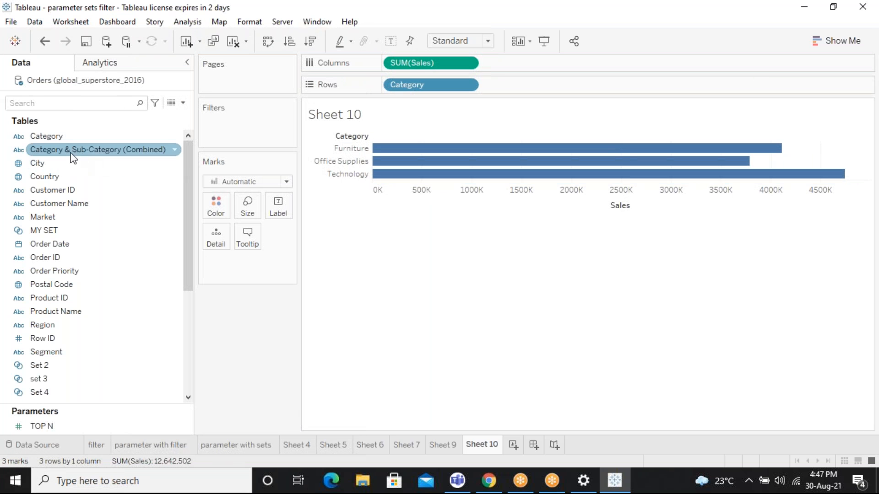
{"action": "left_click", "coordinate": [172, 150]}
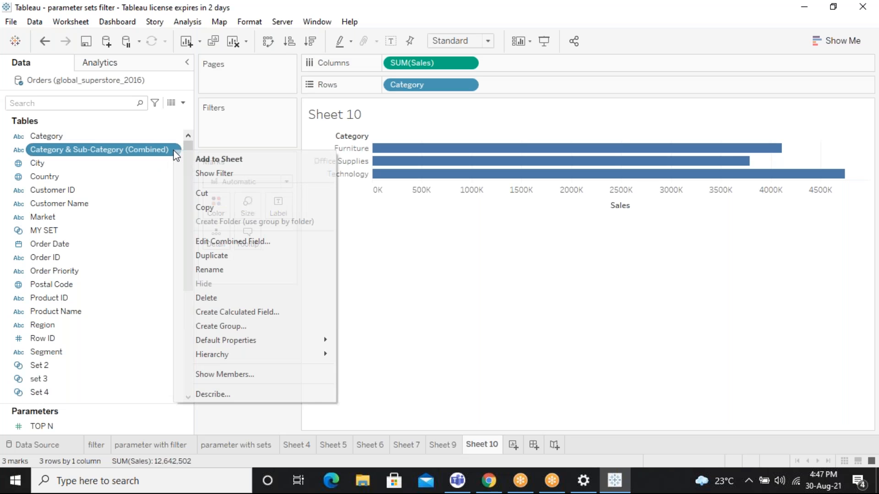
{"action": "left_click", "coordinate": [218, 298]}
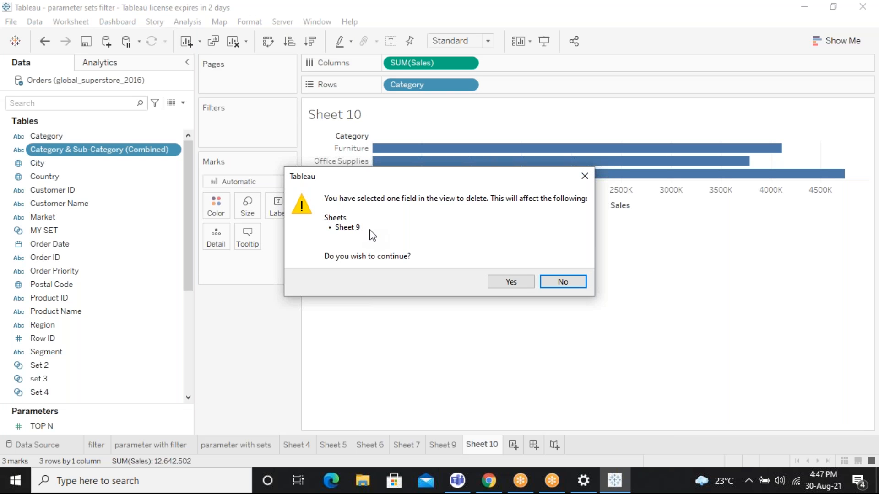
{"action": "left_click", "coordinate": [506, 282]}
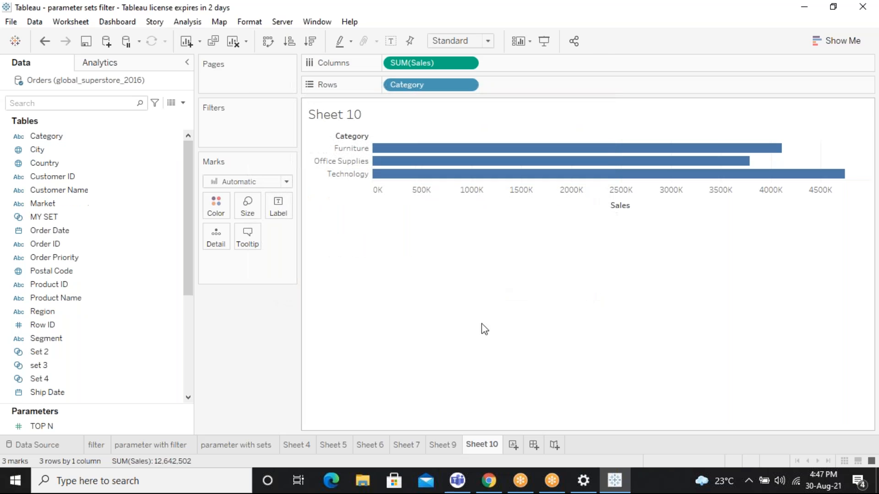
On Sheet 9, add Category and Sub-Category to Rows to break down the Sales bars.
{"action": "left_click", "coordinate": [439, 446]}
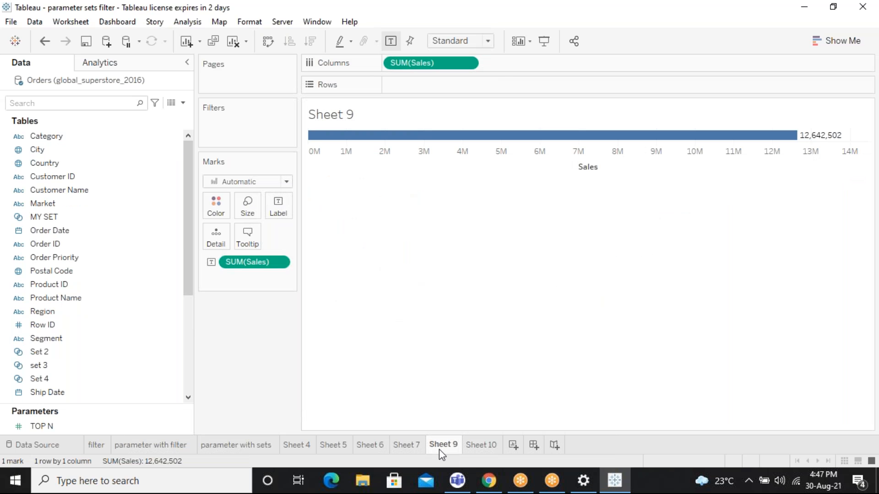
{"action": "left_click", "coordinate": [110, 216]}
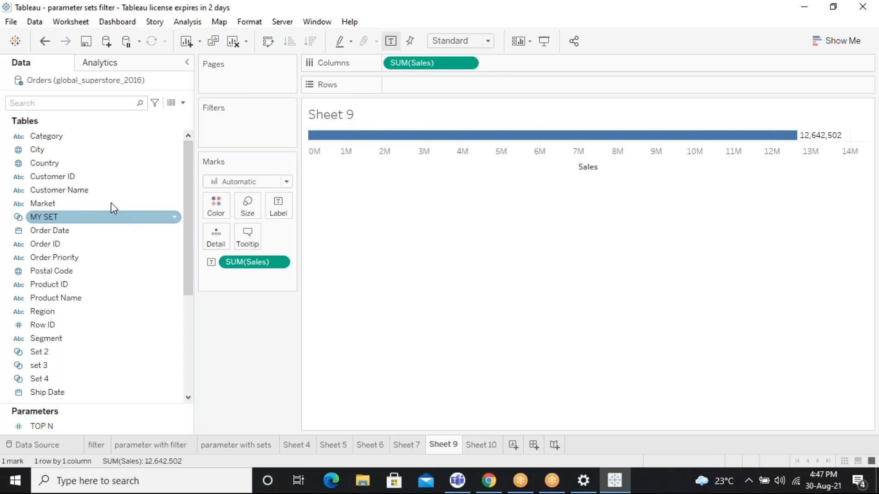
{"action": "left_click", "coordinate": [49, 140]}
{"action": "left_click_drag", "start_coordinate": [48, 141], "coordinate": [431, 85]}
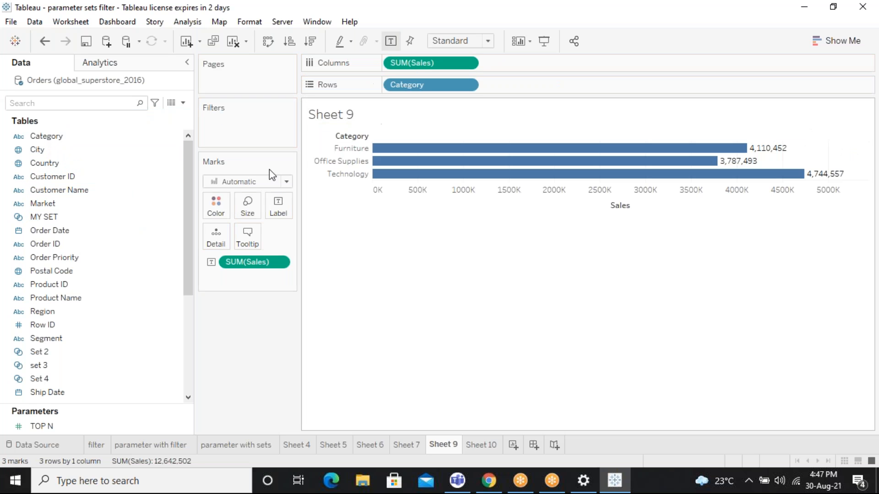
{"action": "left_click_drag", "start_coordinate": [187, 256], "coordinate": [184, 295]}
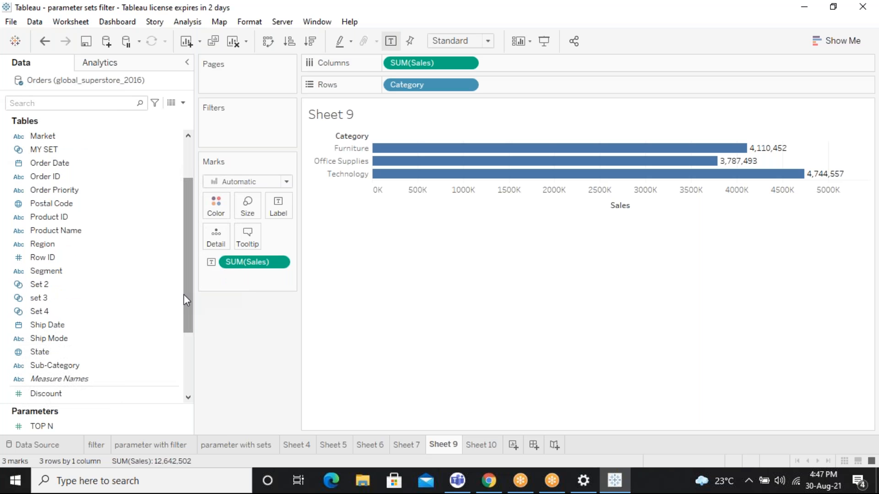
{"action": "mouse_move", "coordinate": [88, 365]}
{"action": "left_mouse_down"}
{"action": "mouse_move", "coordinate": [407, 251]}
{"action": "mouse_move", "coordinate": [553, 111]}
{"action": "mouse_move", "coordinate": [547, 96]}
{"action": "mouse_move", "coordinate": [526, 85]}
{"action": "left_mouse_up"}
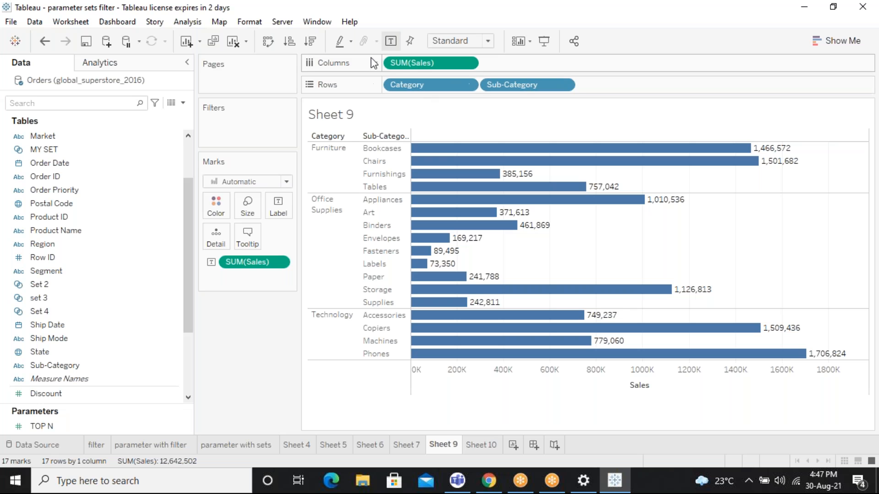
Swap Sheet 9's rows and columns and back again, and remove the SUM(Sales) label from the bars.
{"action": "left_click", "coordinate": [268, 42]}
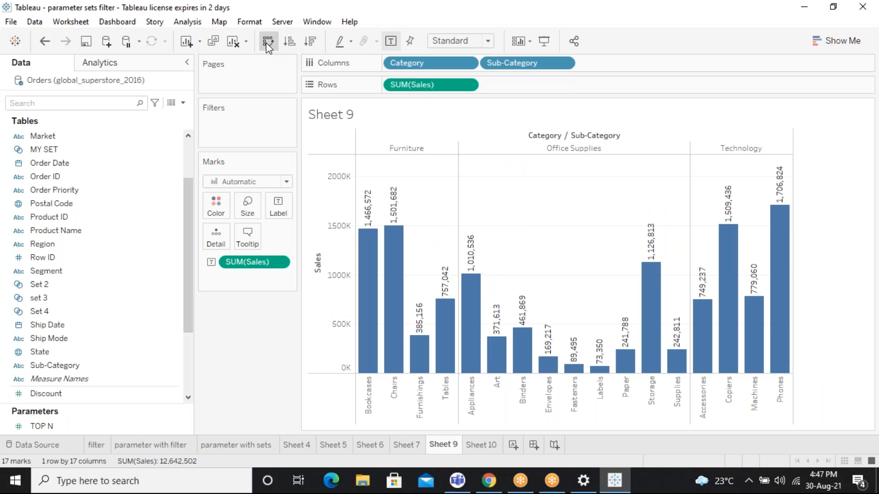
{"action": "left_click", "coordinate": [266, 43]}
{"action": "left_click_drag", "start_coordinate": [254, 262], "coordinate": [235, 421]}
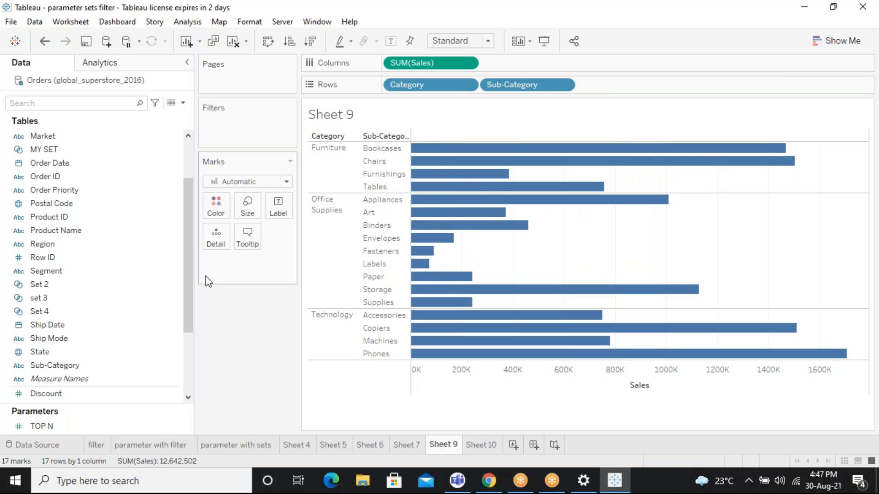
{"action": "mouse_move", "coordinate": [435, 184]}
{"action": "mouse_move", "coordinate": [433, 270]}
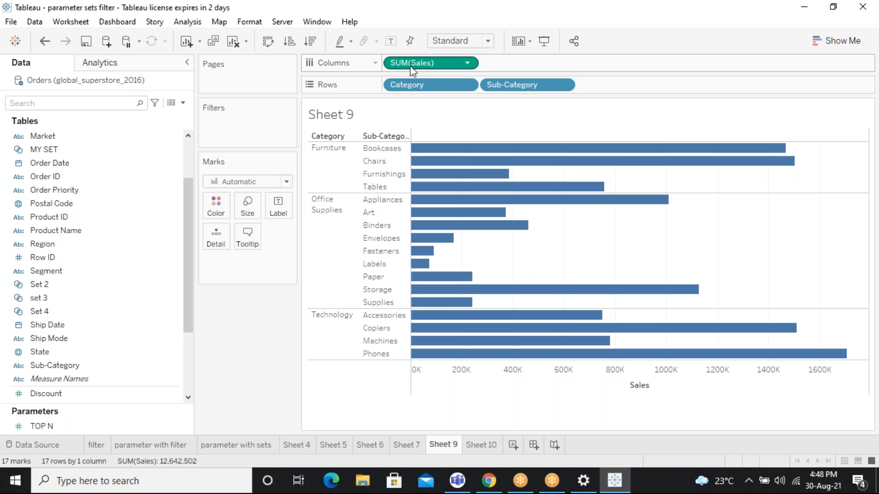
Show SUM(Sales) as text values on Sheet 9 and sort the sub-categories by sales in descending order.
{"action": "left_click_drag", "start_coordinate": [411, 65], "coordinate": [279, 211]}
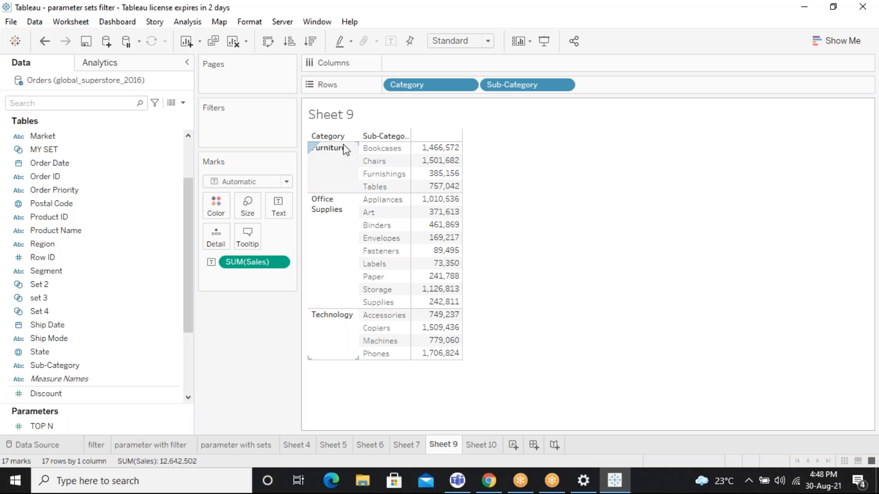
{"action": "left_click", "coordinate": [315, 45]}
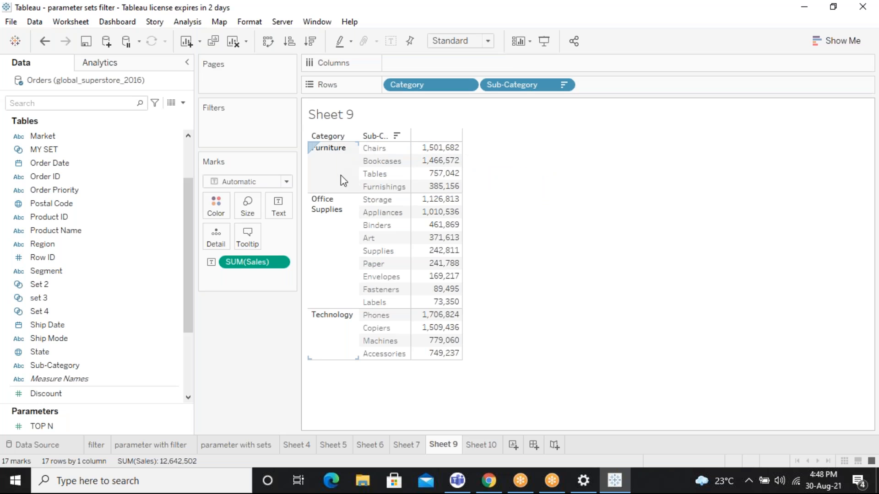
Compare the sales values of the sub-categories within and across the Furniture, Office Supplies and Technology groups.
{"action": "mouse_move", "coordinate": [451, 156]}
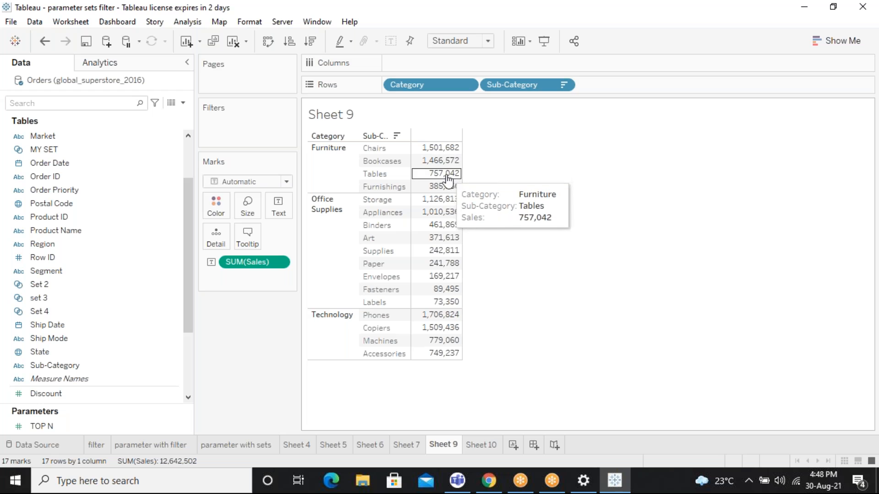
{"action": "left_click", "coordinate": [453, 149]}
{"action": "left_click", "coordinate": [447, 188]}
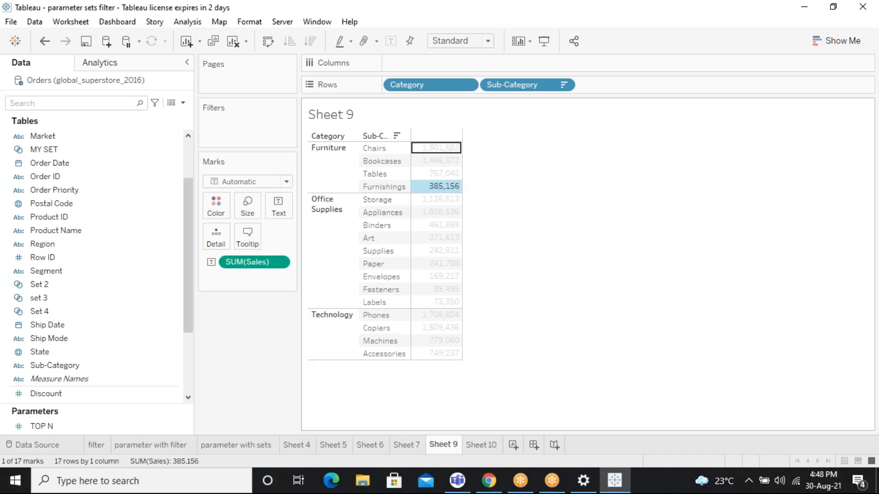
{"action": "left_click", "coordinate": [451, 188]}
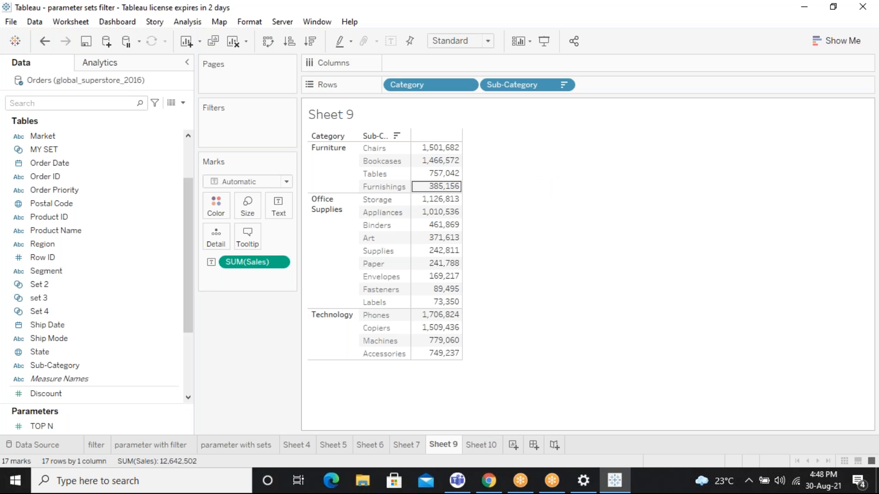
{"action": "mouse_move", "coordinate": [433, 216]}
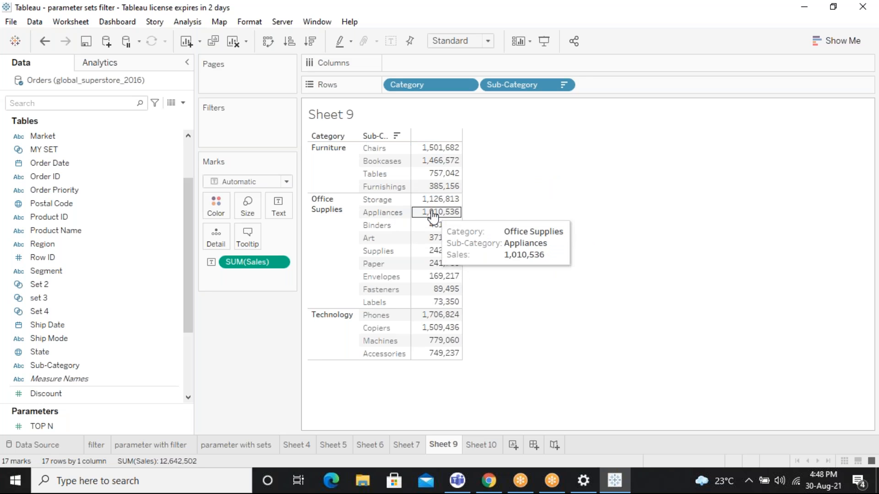
{"action": "mouse_move", "coordinate": [440, 150]}
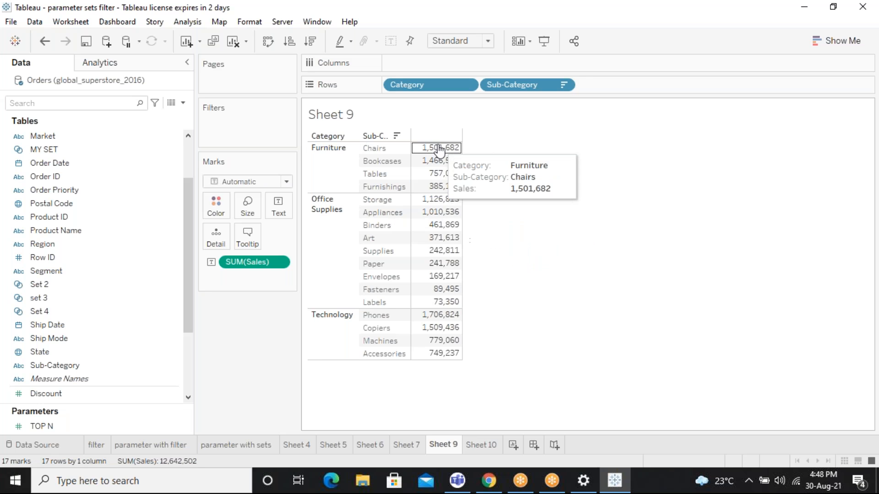
{"action": "mouse_move", "coordinate": [441, 335]}
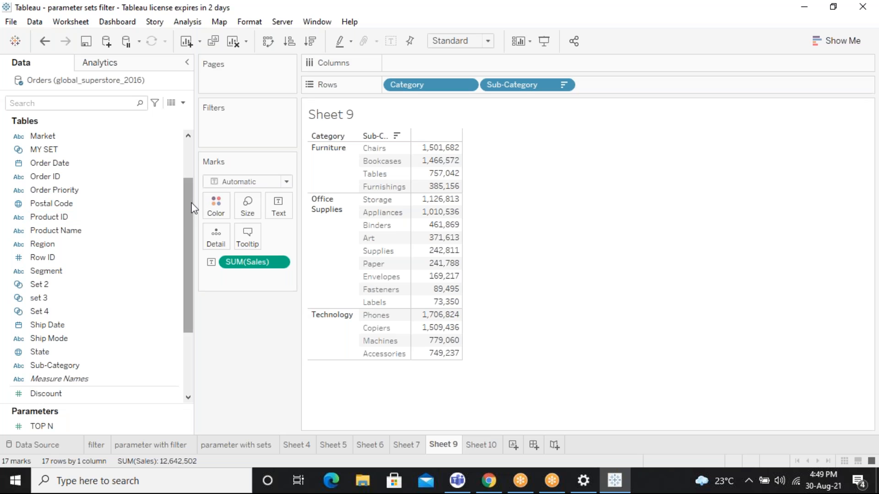
Create a combined field from the Category and Sub-Category dimensions.
{"action": "left_click", "coordinate": [188, 147]}
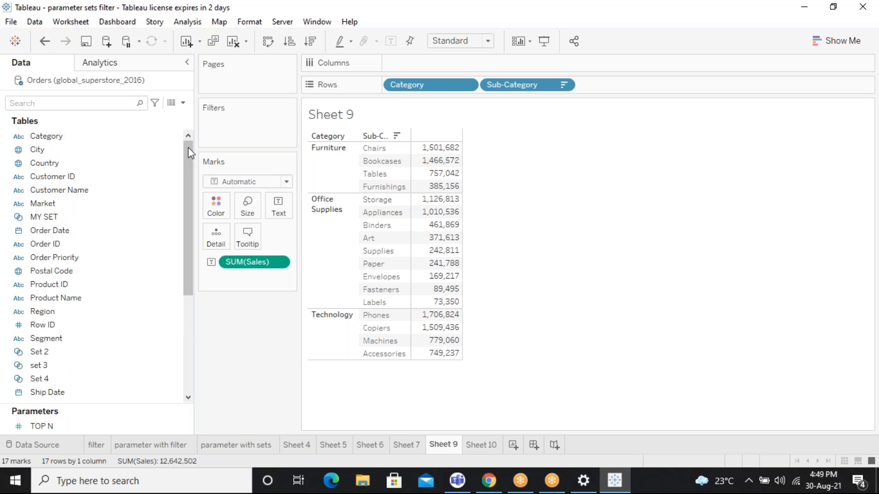
{"action": "left_click", "coordinate": [176, 136]}
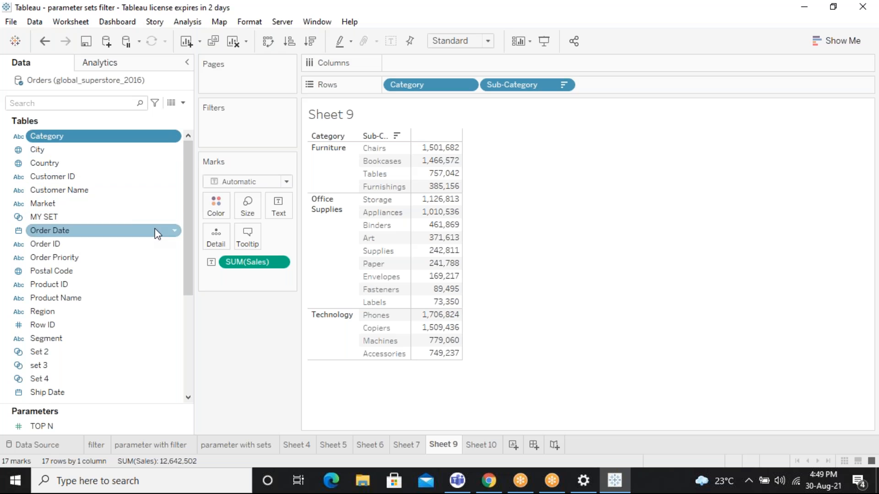
{"action": "left_click_drag", "start_coordinate": [188, 256], "coordinate": [206, 373]}
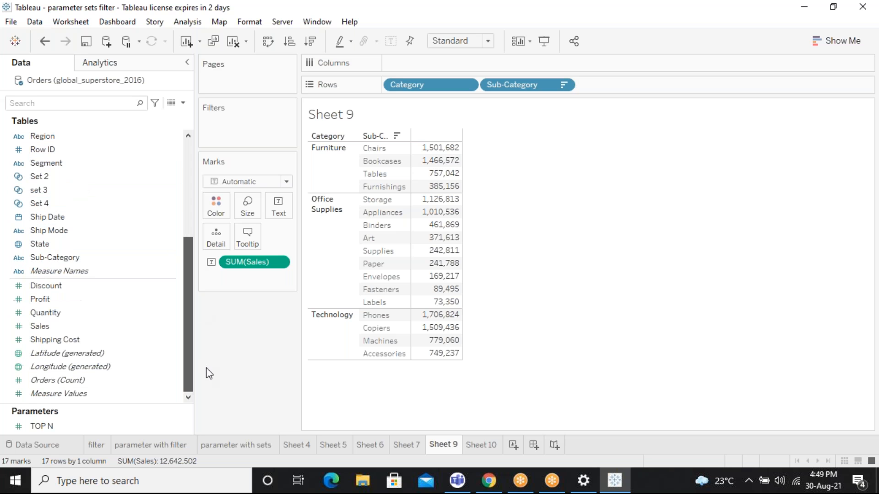
{"action": "left_click", "coordinate": [61, 256]}
{"action": "left_click_drag", "start_coordinate": [186, 287], "coordinate": [192, 133]}
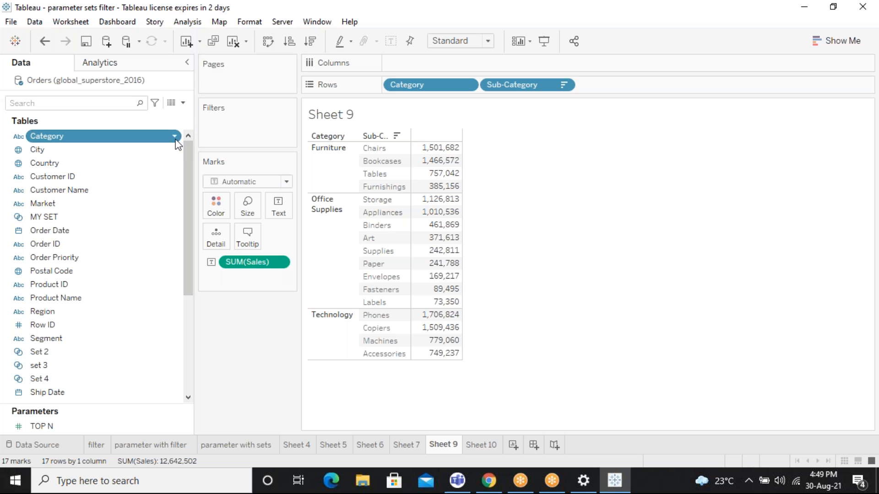
{"action": "left_click", "coordinate": [176, 139]}
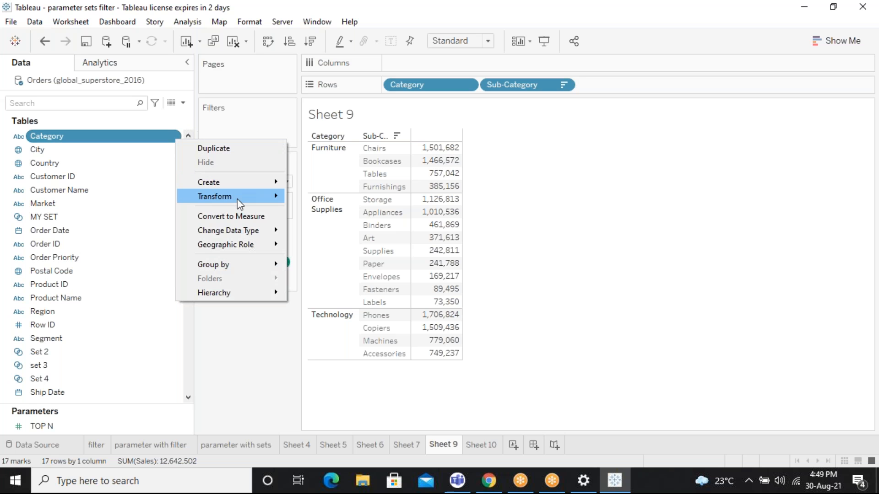
{"action": "mouse_move", "coordinate": [238, 203]}
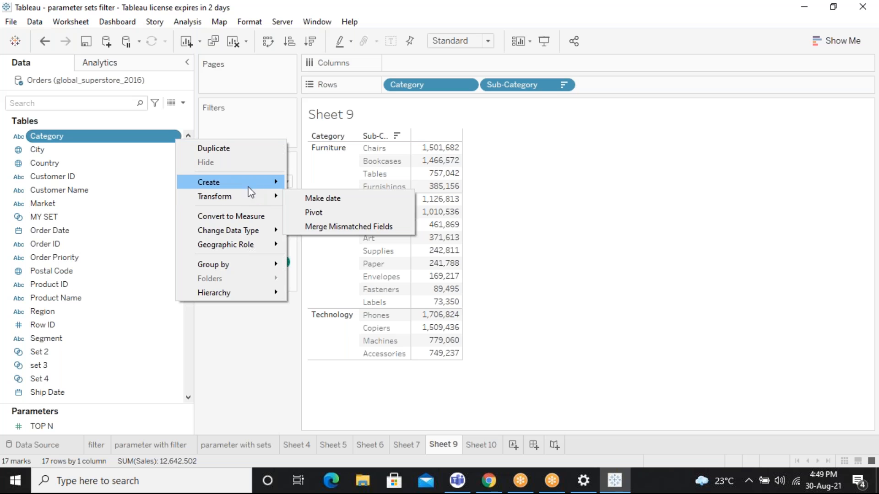
{"action": "mouse_move", "coordinate": [257, 185]}
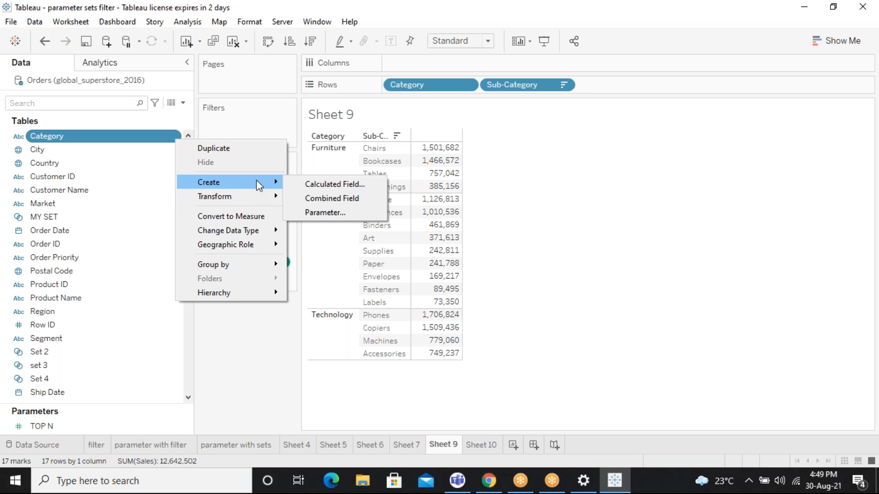
{"action": "left_click", "coordinate": [331, 200]}
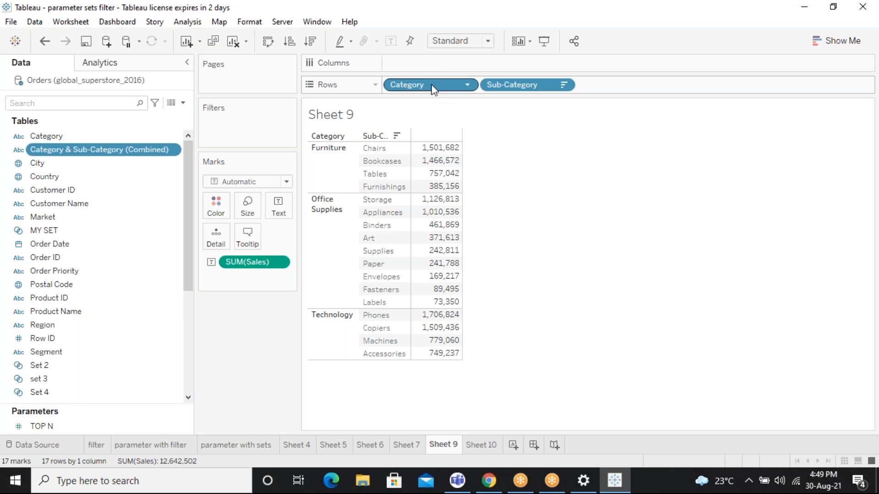
Try replacing Category and Sub-Category on Rows with their combined field, sorted by sales in descending order.
{"action": "left_click_drag", "start_coordinate": [431, 85], "coordinate": [183, 355]}
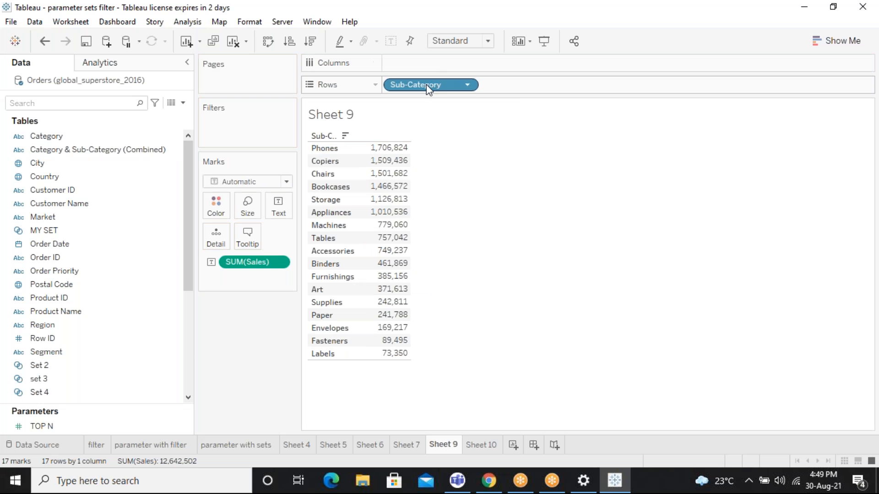
{"action": "left_click_drag", "start_coordinate": [428, 92], "coordinate": [183, 366]}
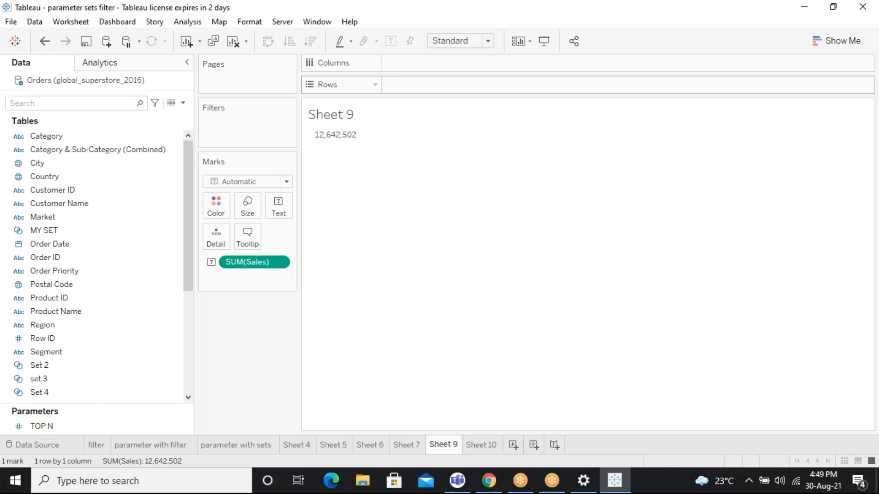
{"action": "left_click", "coordinate": [141, 152]}
{"action": "mouse_move", "coordinate": [141, 149]}
{"action": "left_mouse_down"}
{"action": "mouse_move", "coordinate": [499, 76]}
{"action": "mouse_move", "coordinate": [501, 86]}
{"action": "left_mouse_up"}
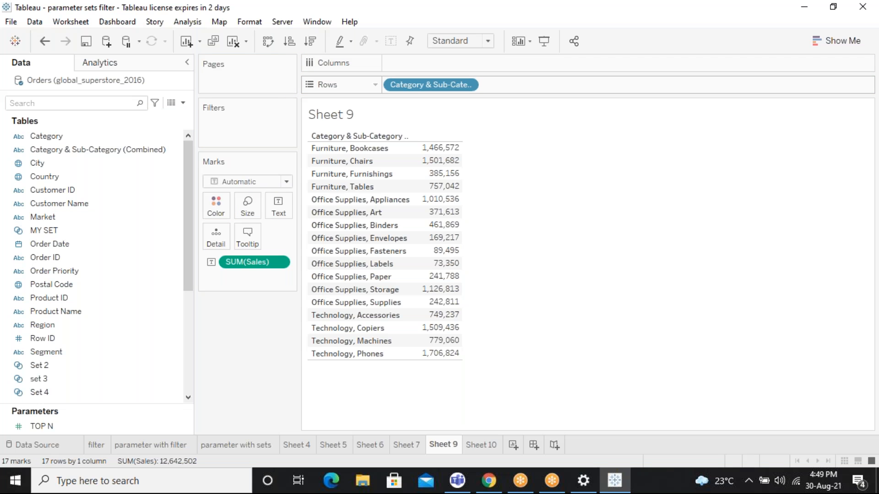
{"action": "left_click", "coordinate": [311, 42]}
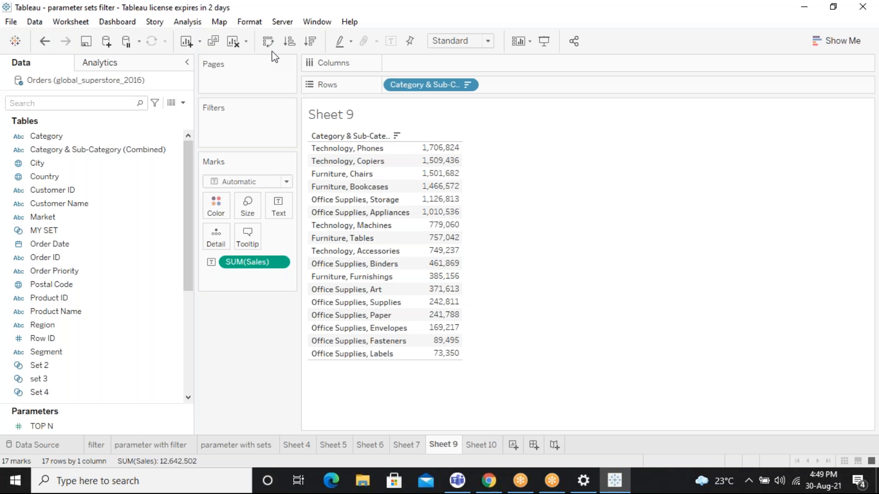
Undo the combined-field sort and the replacement of Category and Sub-Category on Rows.
{"action": "left_click", "coordinate": [41, 39]}
{"action": "left_click", "coordinate": [42, 40]}
{"action": "left_click", "coordinate": [44, 41]}
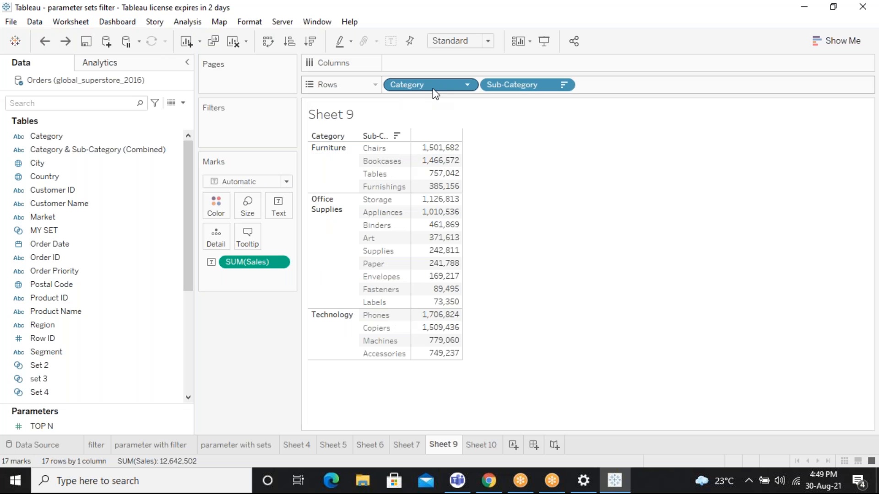
Select the Category and Sub-Category dimensions together again and bring up the option for creating a combined field.
{"action": "left_click", "coordinate": [40, 141]}
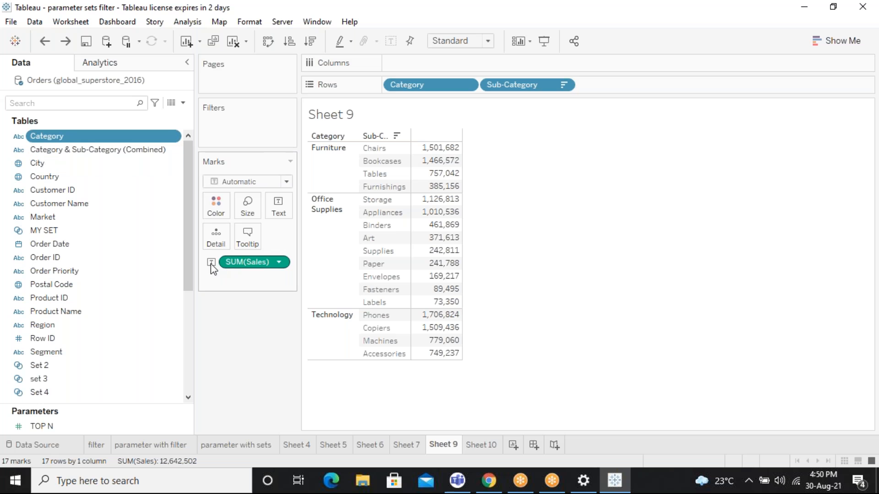
{"action": "left_click_drag", "start_coordinate": [186, 285], "coordinate": [193, 343]}
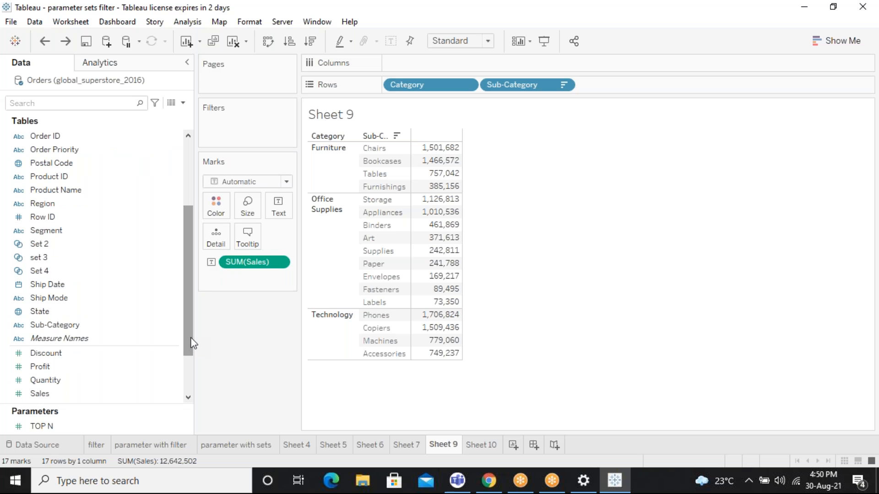
{"action": "left_click", "coordinate": [78, 326]}
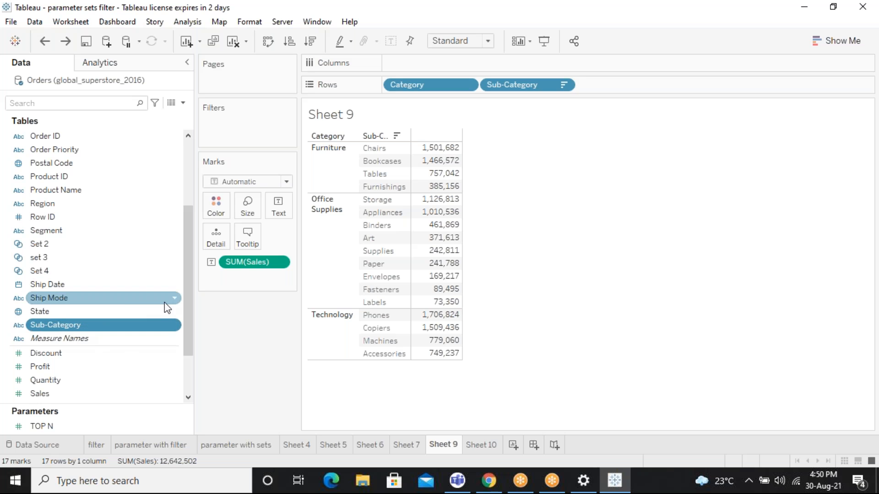
{"action": "left_click_drag", "start_coordinate": [191, 317], "coordinate": [208, 365]}
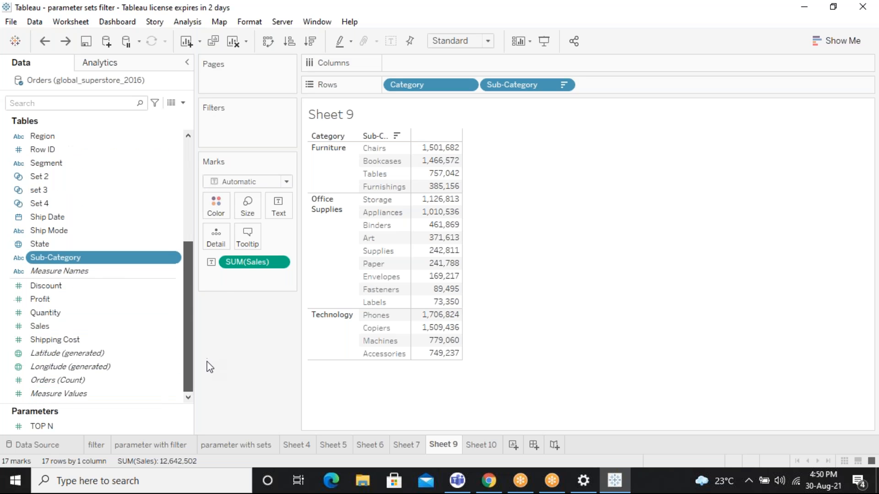
{"action": "left_click", "coordinate": [175, 259]}
{"action": "mouse_move", "coordinate": [215, 303]}
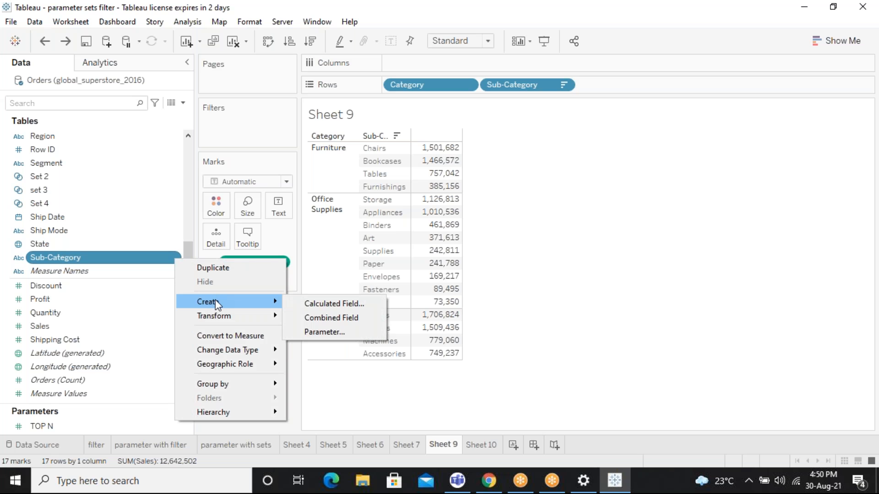
{"action": "left_click", "coordinate": [339, 321]}
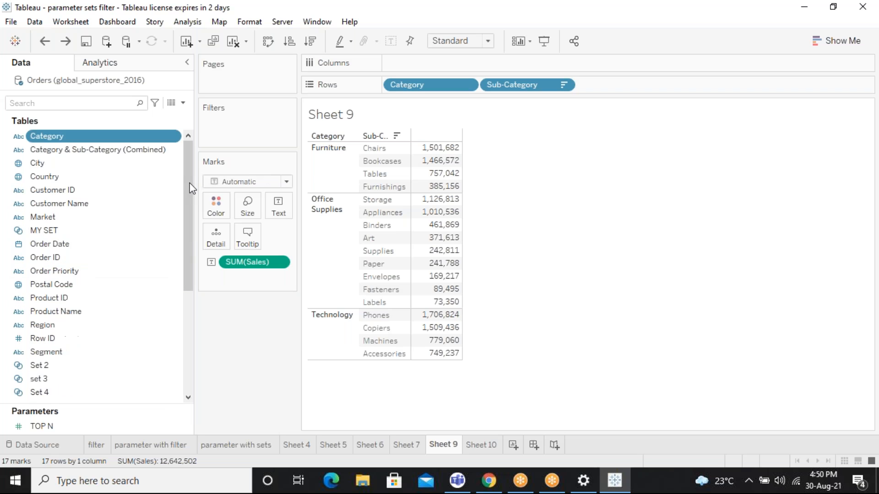
Remove Category and Sub-Category from Sheet 9's Rows and place Category & Sub-Category (Combined) there instead.
{"action": "left_click", "coordinate": [81, 151]}
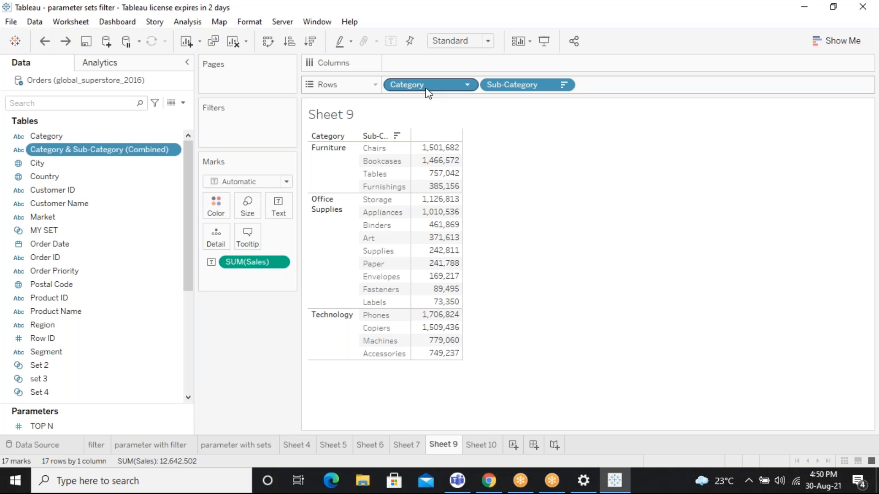
{"action": "left_click_drag", "start_coordinate": [427, 92], "coordinate": [255, 409]}
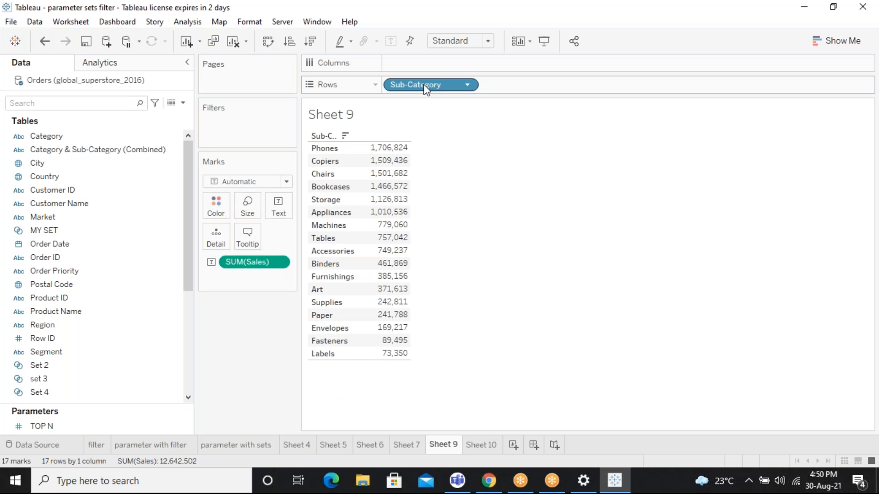
{"action": "left_click_drag", "start_coordinate": [426, 88], "coordinate": [261, 353]}
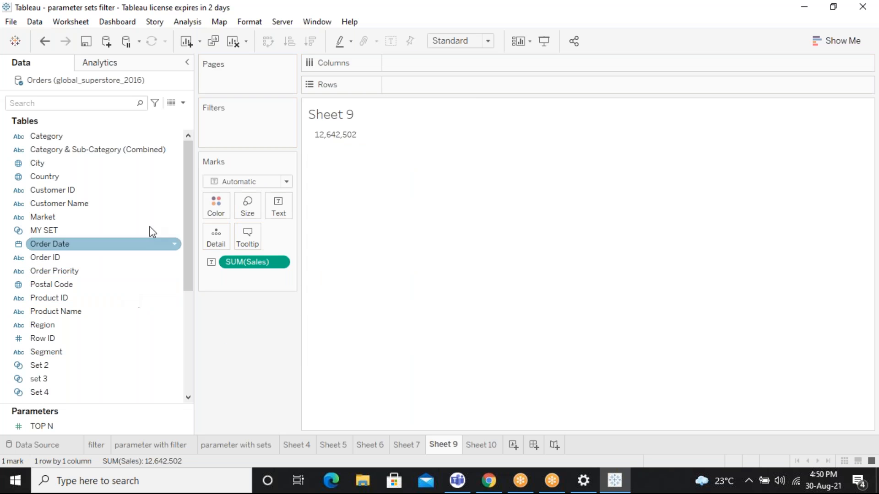
{"action": "left_click_drag", "start_coordinate": [140, 157], "coordinate": [477, 87]}
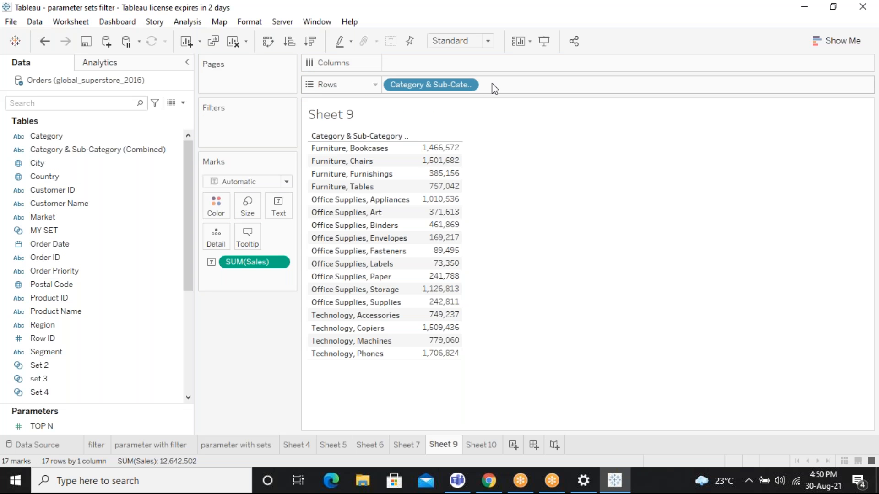
{"action": "left_click", "coordinate": [662, 14]}
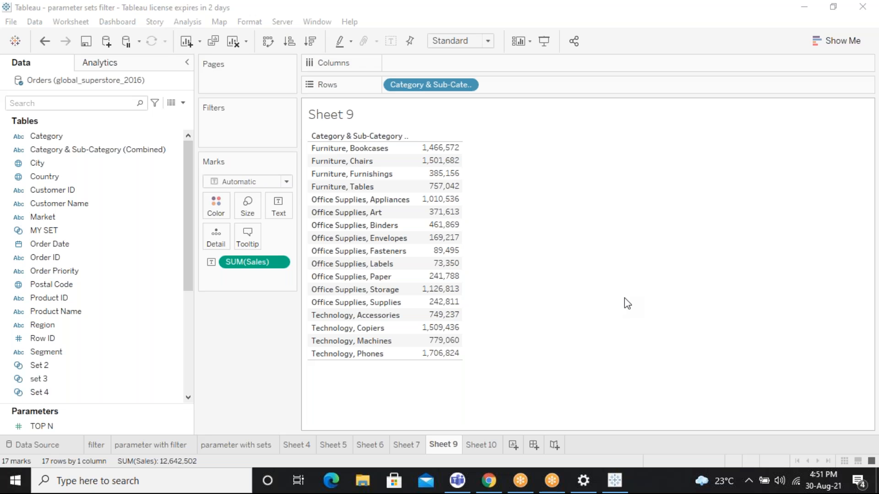
Clear the existing Category chart from Sheet 10 and display total Sales as text.
{"action": "left_click", "coordinate": [484, 447]}
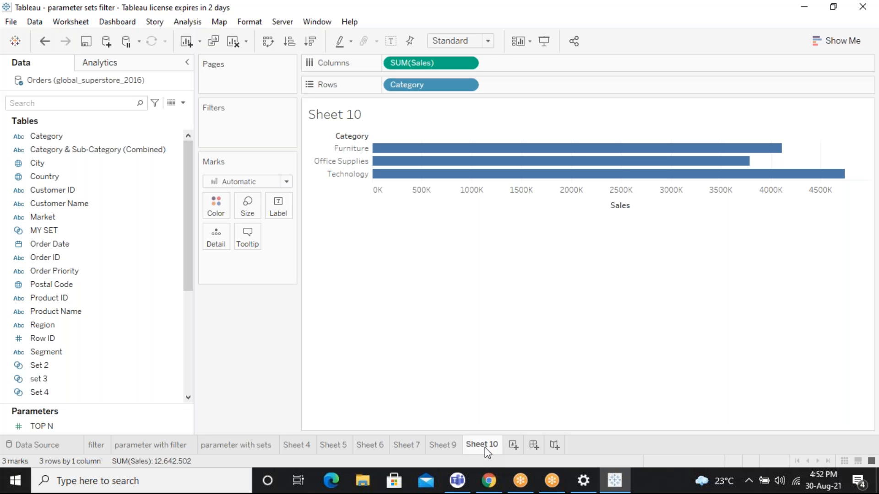
{"action": "left_click", "coordinate": [233, 42]}
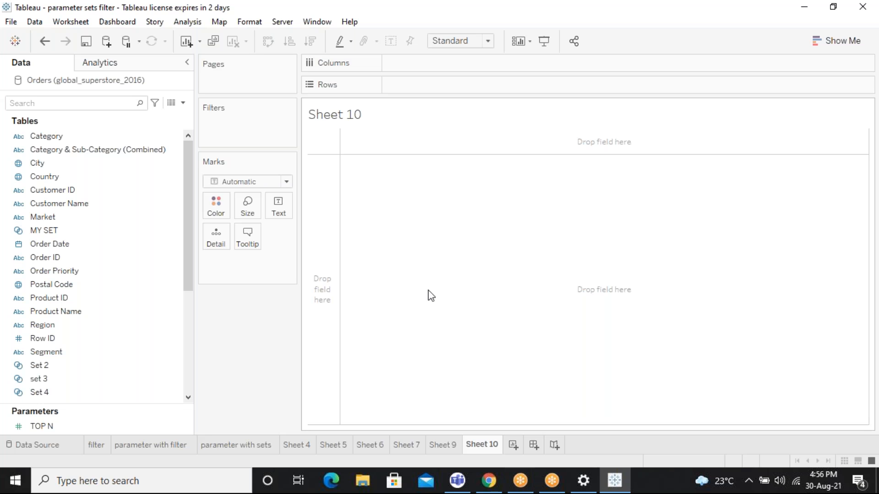
{"action": "left_click", "coordinate": [188, 339]}
{"action": "left_click", "coordinate": [87, 327]}
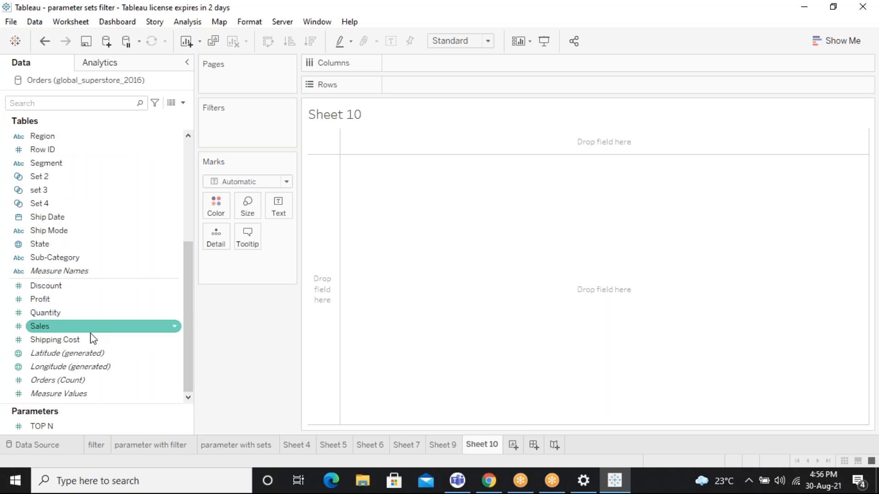
{"action": "left_click", "coordinate": [91, 338]}
{"action": "left_click", "coordinate": [110, 298]}
{"action": "left_click", "coordinate": [99, 285]}
{"action": "left_click", "coordinate": [90, 327]}
{"action": "left_click_drag", "start_coordinate": [96, 326], "coordinate": [285, 211]}
{"action": "mouse_move", "coordinate": [265, 266]}
{"action": "left_mouse_down"}
{"action": "mouse_move", "coordinate": [439, 53]}
{"action": "mouse_move", "coordinate": [449, 64]}
{"action": "mouse_move", "coordinate": [268, 244]}
{"action": "mouse_move", "coordinate": [269, 258]}
{"action": "left_mouse_up"}
Create a combined field from the Category, Market and Sub-Category dimensions.
{"action": "left_click_drag", "start_coordinate": [187, 277], "coordinate": [188, 156]}
{"action": "left_click", "coordinate": [85, 136]}
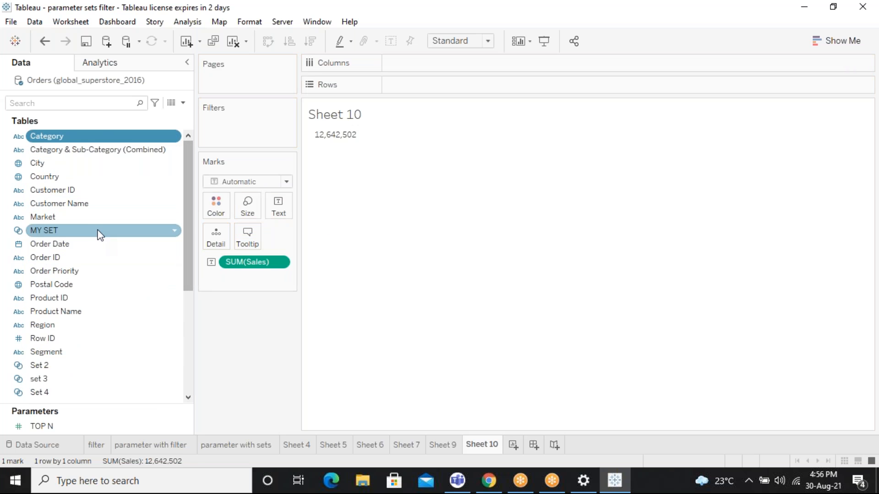
{"action": "left_click", "coordinate": [86, 216], "text": "ctrl"}
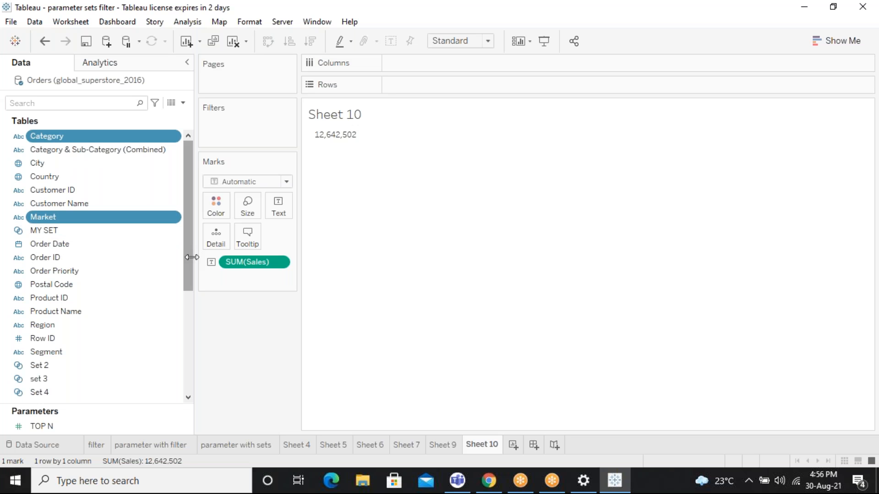
{"action": "left_click_drag", "start_coordinate": [188, 265], "coordinate": [192, 402]}
{"action": "left_click", "coordinate": [104, 259]}
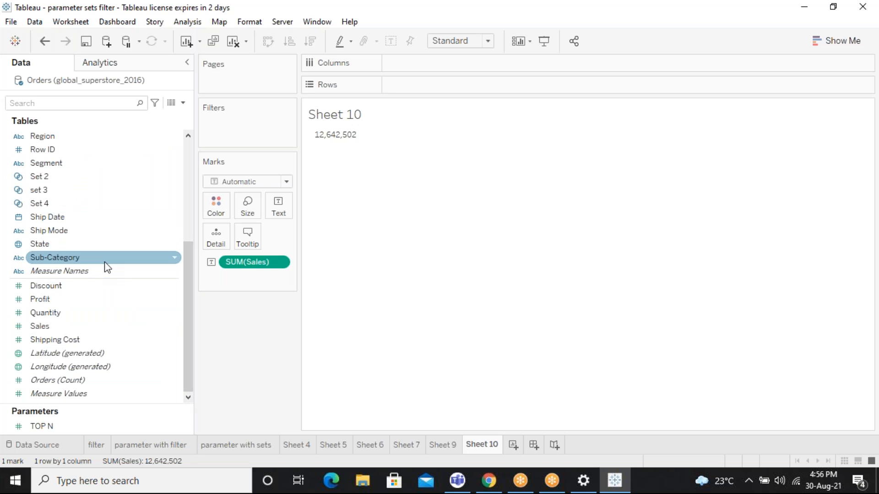
{"action": "left_click", "coordinate": [177, 256]}
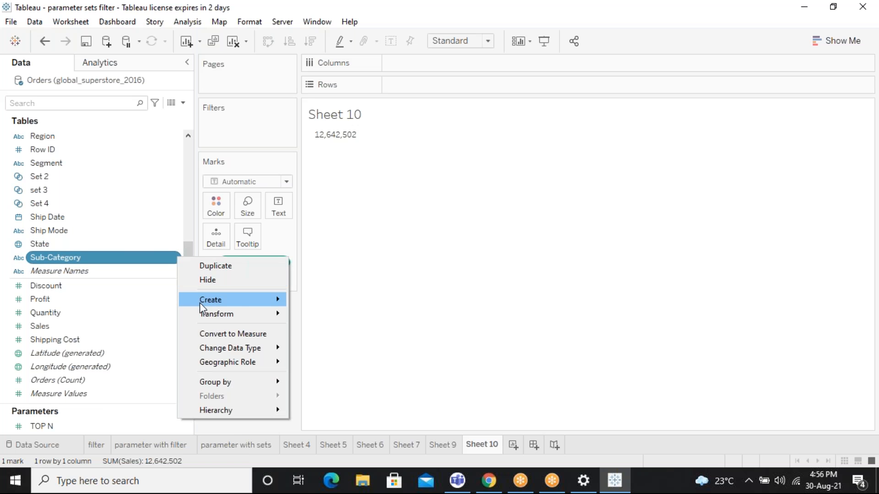
{"action": "mouse_move", "coordinate": [243, 304]}
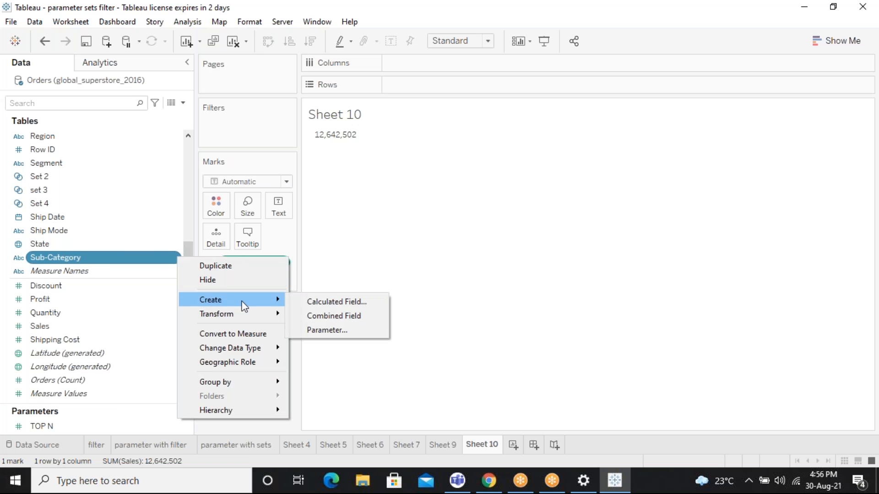
{"action": "left_click", "coordinate": [331, 314]}
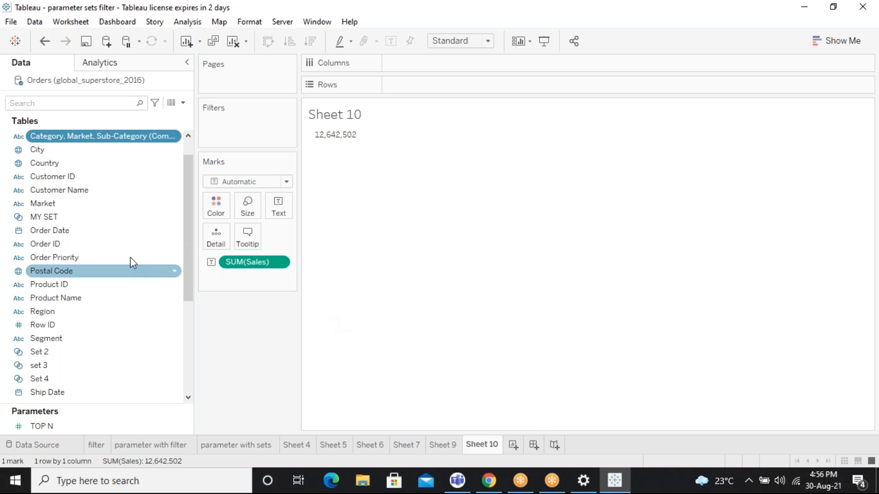
Break Sales down by the Category, Market, Sub-Category combined field on Rows, sorted descending, with row labels wide enough for the full names.
{"action": "left_click_drag", "start_coordinate": [143, 132], "coordinate": [541, 86]}
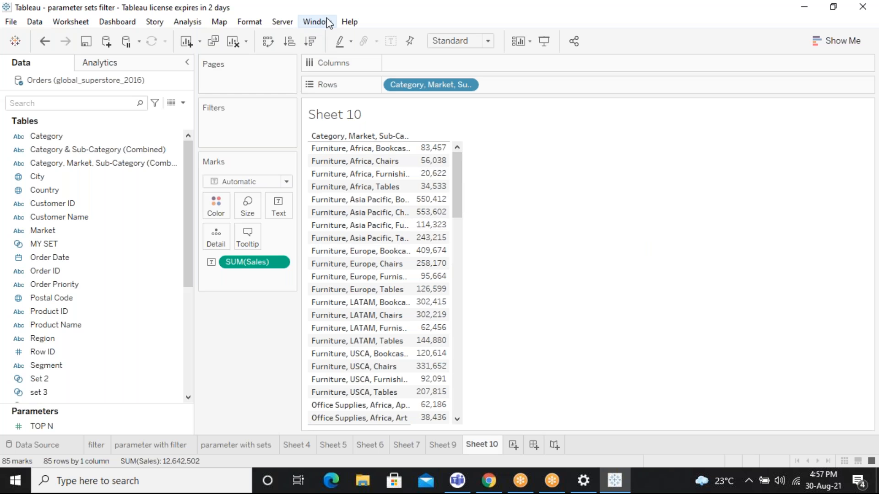
{"action": "left_click", "coordinate": [310, 41]}
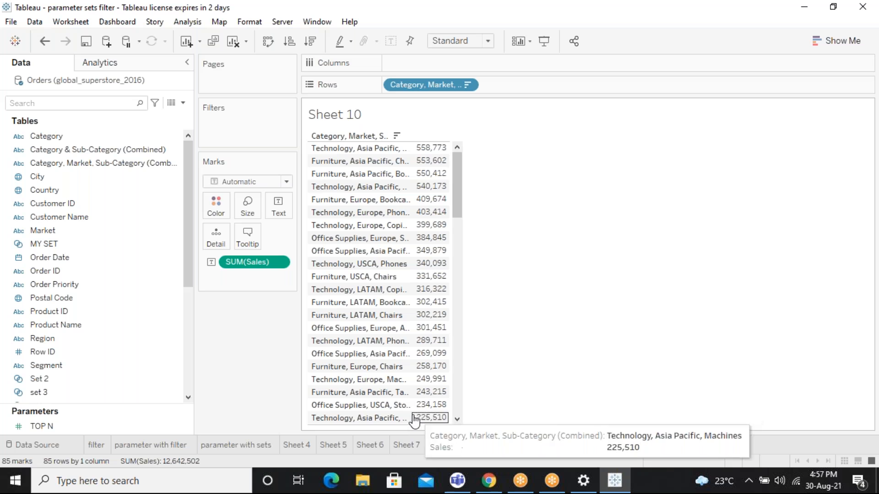
{"action": "left_click_drag", "start_coordinate": [411, 420], "coordinate": [446, 420]}
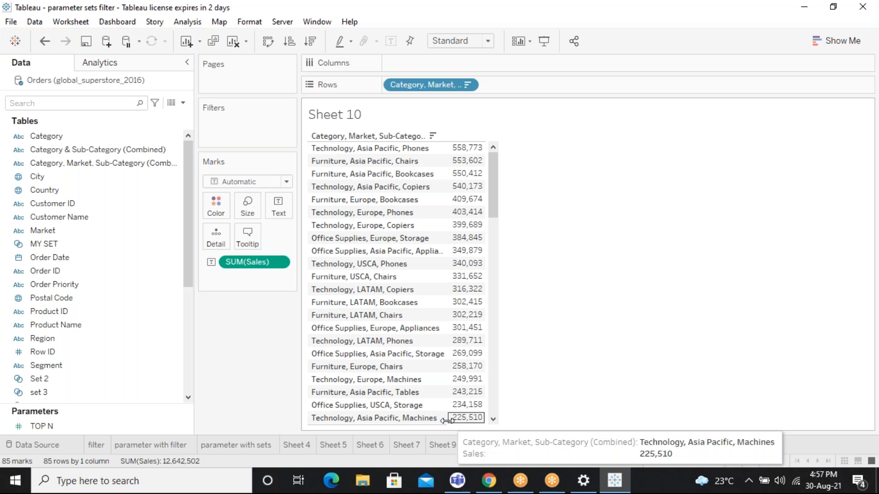
{"action": "left_click_drag", "start_coordinate": [505, 410], "coordinate": [523, 412]}
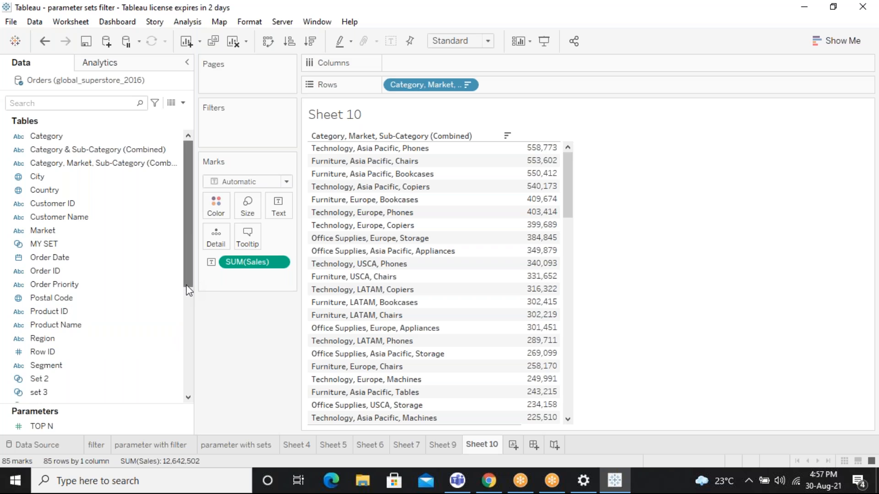
Add Sales to Columns so that the combined-field table is shown as bars.
{"action": "left_click_drag", "start_coordinate": [189, 286], "coordinate": [190, 424]}
{"action": "left_click_drag", "start_coordinate": [37, 326], "coordinate": [452, 69]}
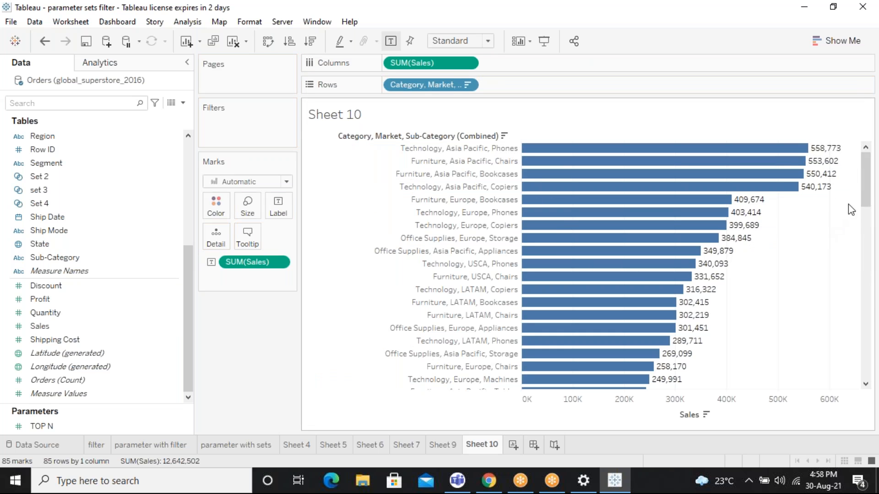
{"action": "left_click_drag", "start_coordinate": [865, 201], "coordinate": [861, 161]}
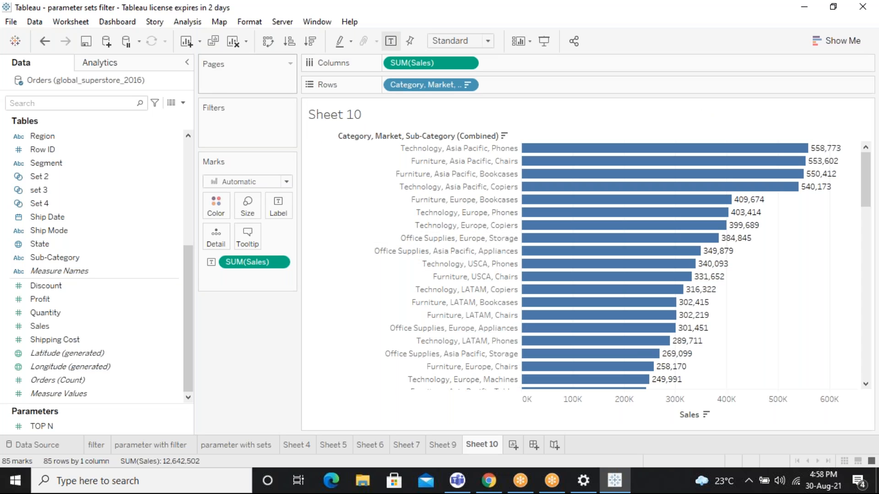
Save the "parameter sets filter" workbook and close it.
{"action": "left_click", "coordinate": [10, 22]}
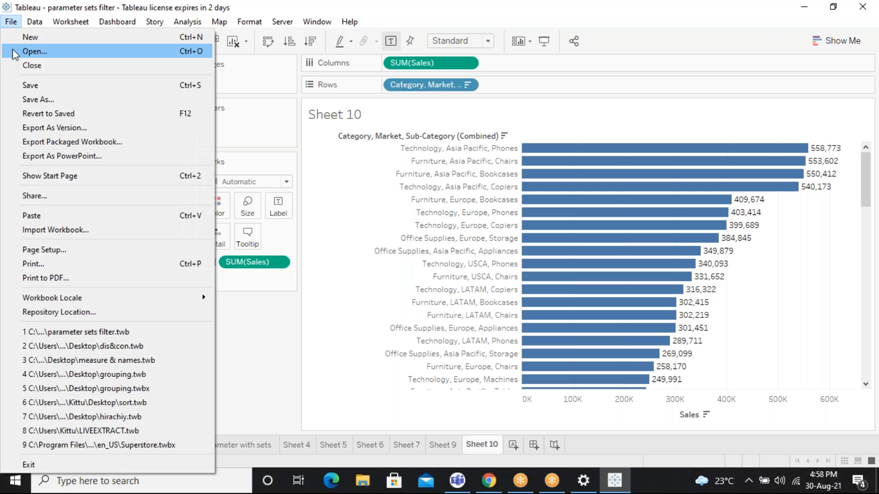
{"action": "left_click", "coordinate": [28, 85]}
{"action": "left_click", "coordinate": [11, 22]}
{"action": "left_click", "coordinate": [30, 85]}
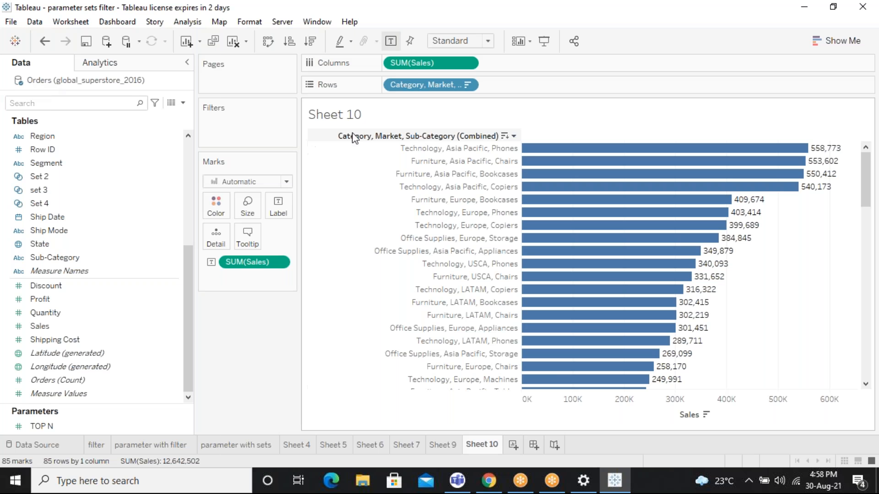
{"action": "left_click", "coordinate": [11, 23]}
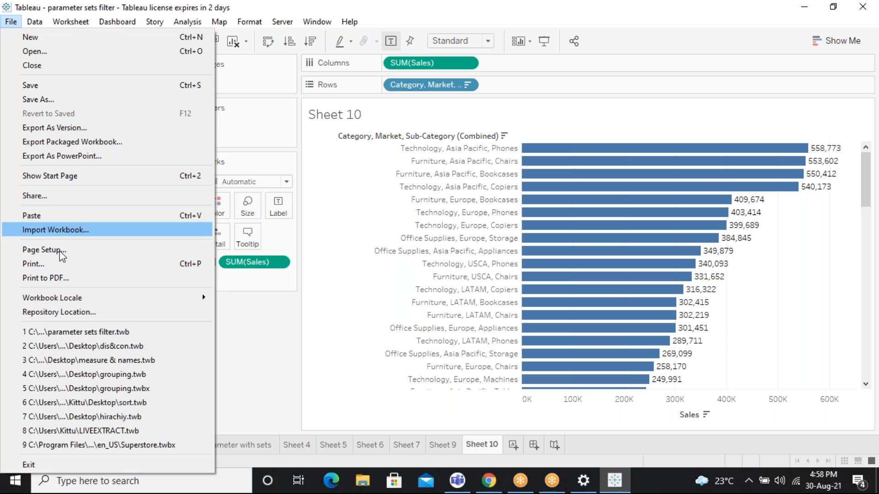
{"action": "left_click", "coordinate": [63, 69]}
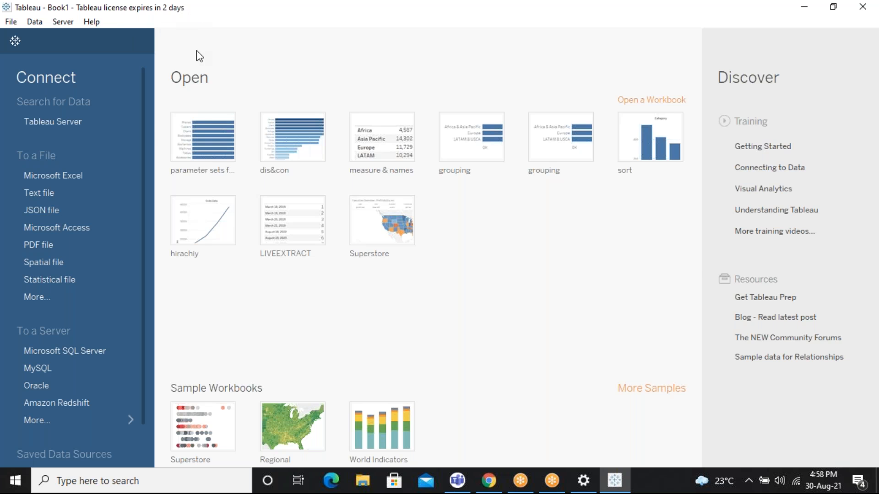
Minimize the Tableau start window and refresh the desktop.
{"action": "left_click_drag", "start_coordinate": [195, 9], "coordinate": [214, 143]}
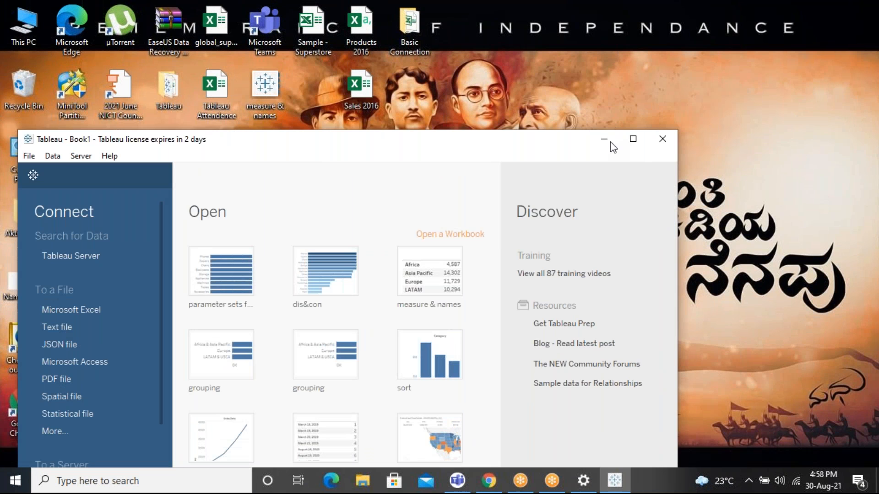
{"action": "left_click", "coordinate": [609, 140]}
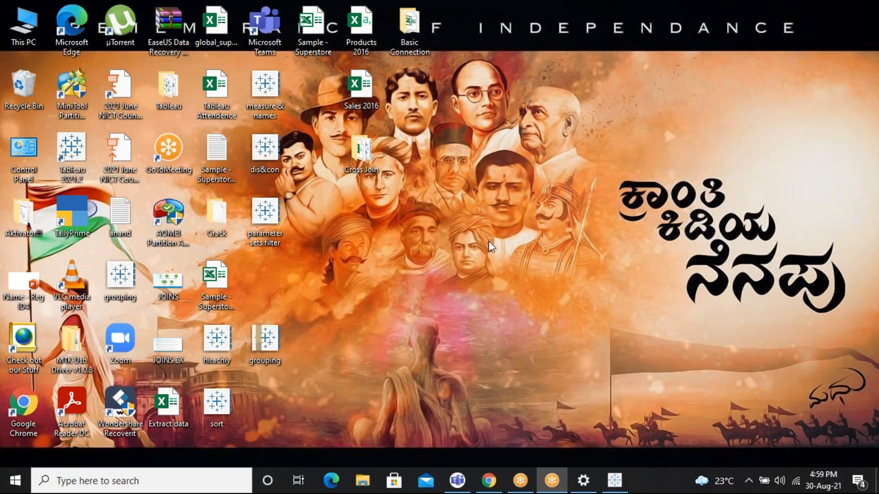
{"action": "right_click", "coordinate": [510, 177]}
{"action": "left_click", "coordinate": [559, 214]}
{"action": "right_click", "coordinate": [559, 213]}
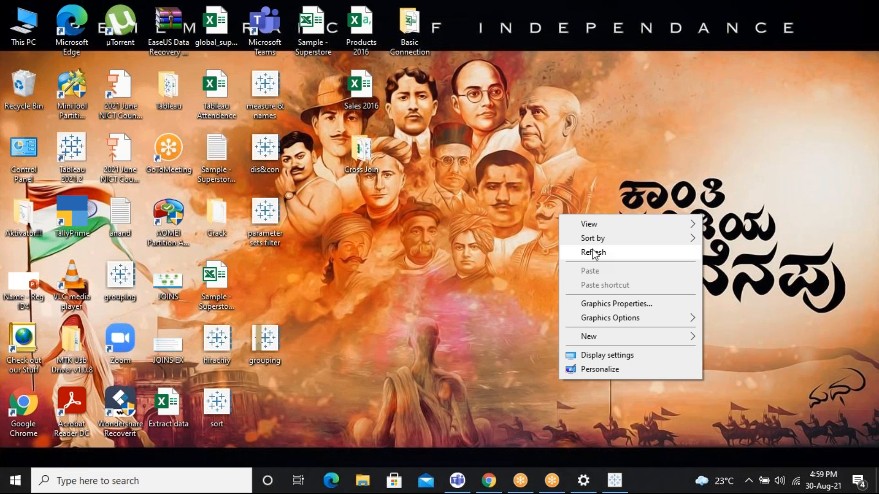
{"action": "left_click", "coordinate": [591, 250]}
{"action": "right_click", "coordinate": [592, 250]}
{"action": "left_click", "coordinate": [643, 289]}
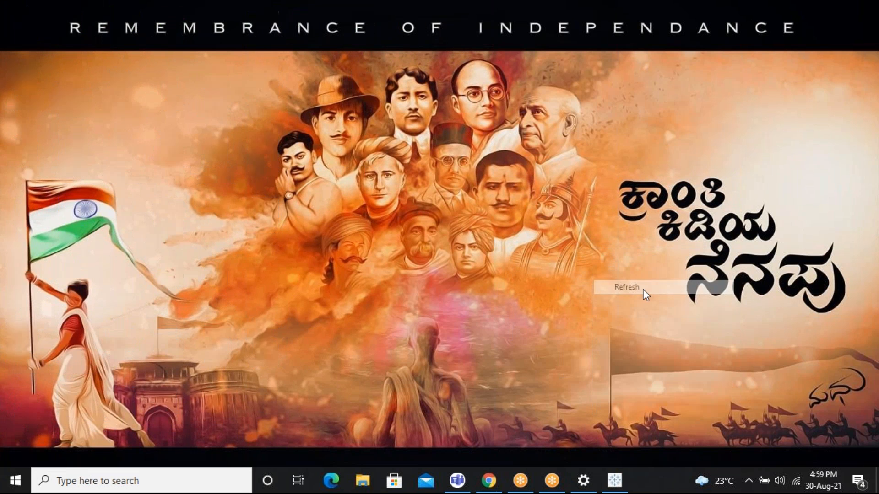
{"action": "right_click", "coordinate": [644, 289]}
{"action": "left_click", "coordinate": [707, 326]}
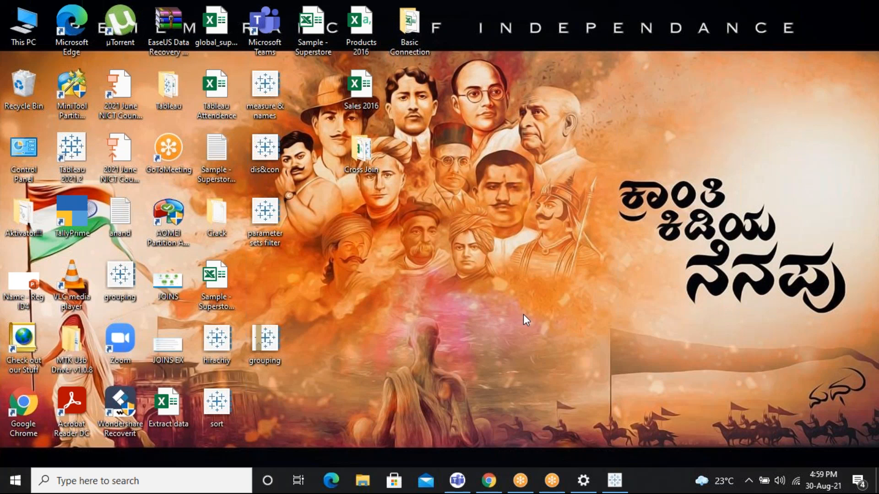
Switch to Notepad with a new blank document in a non-maximized window.
{"action": "key", "text": "super+r"}
{"action": "type", "text": "ca"}
{"action": "key", "text": "BackSpace"}
{"action": "key", "text": "BackSpace"}
{"action": "type", "text": "notepad"}
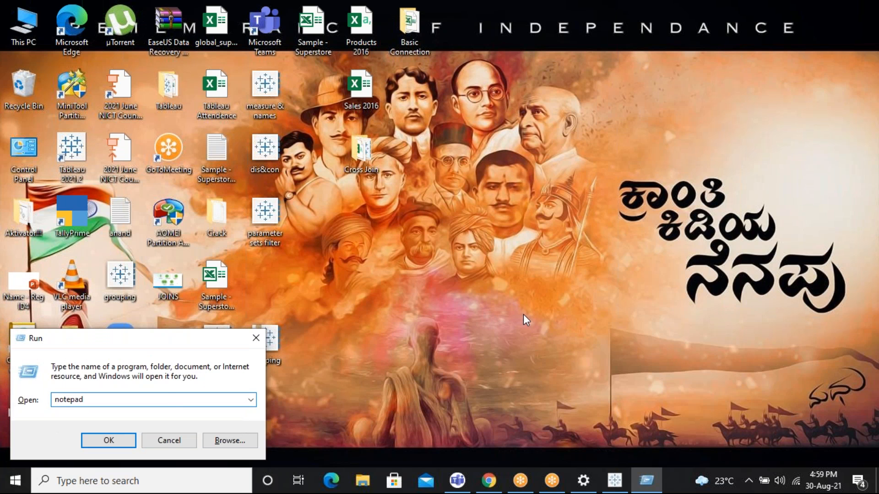
{"action": "key", "text": "Return"}
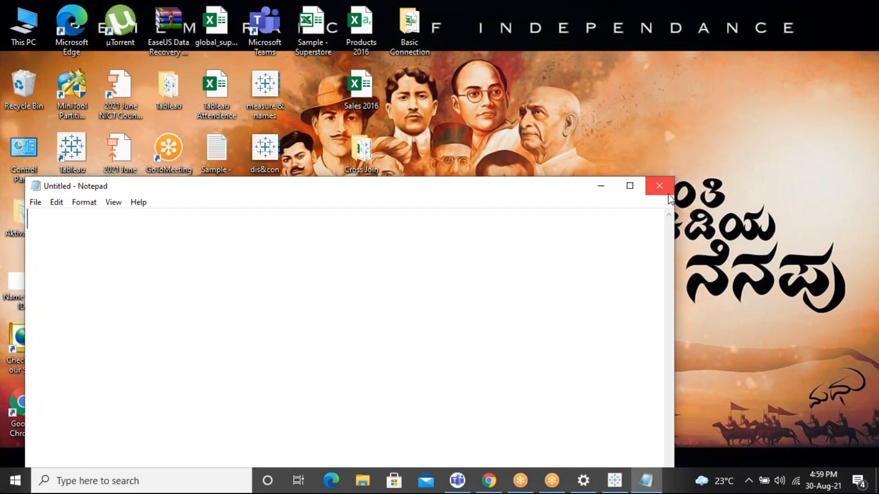
{"action": "left_click", "coordinate": [630, 185]}
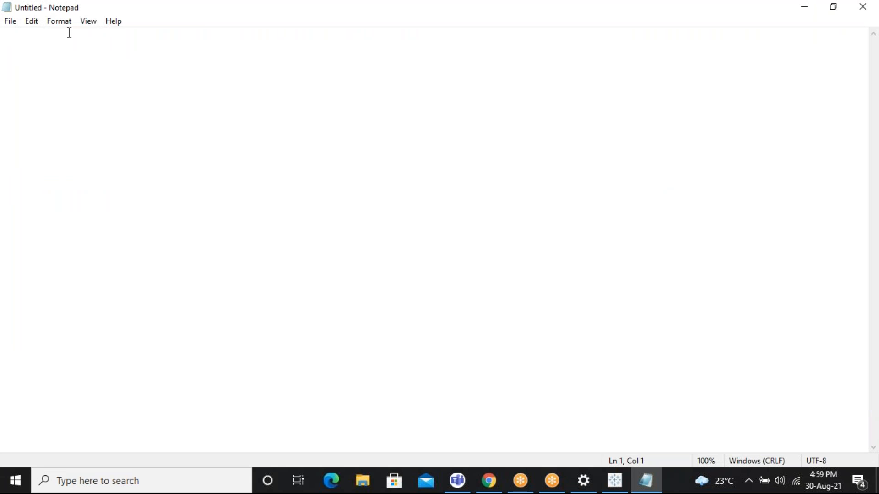
{"action": "double_click", "coordinate": [200, 16]}
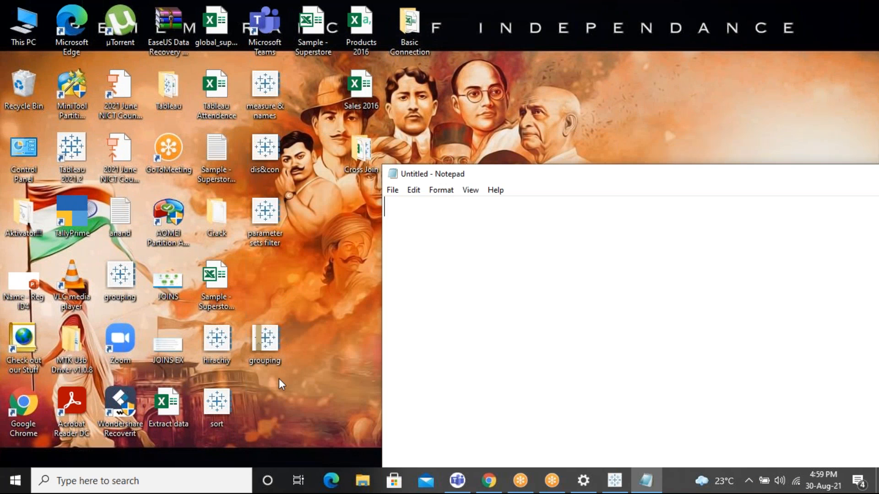
Launch Excel and maximize its start window.
{"action": "key", "text": "super+r"}
{"action": "type", "text": "exce"}
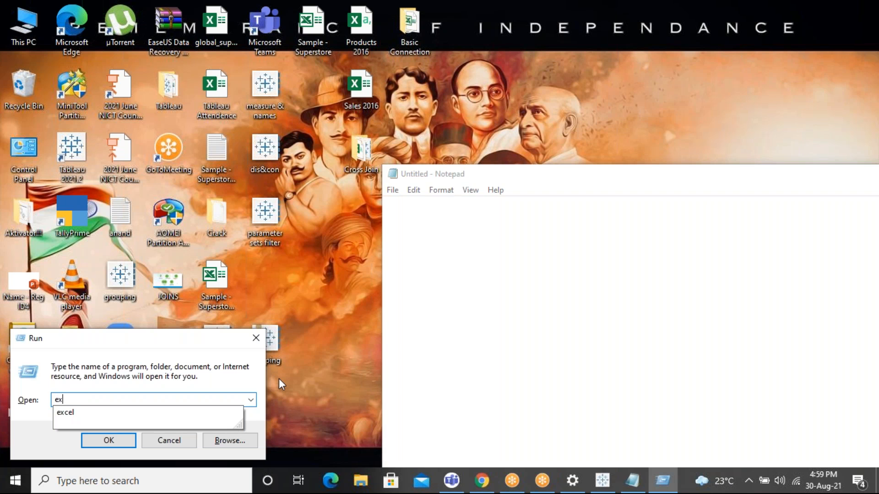
{"action": "type", "text": "l"}
{"action": "key", "text": "Return"}
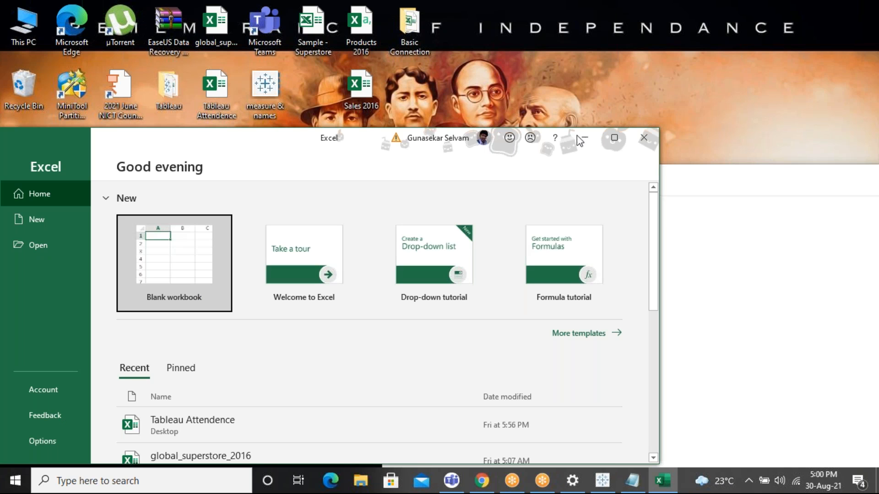
{"action": "left_click", "coordinate": [612, 145]}
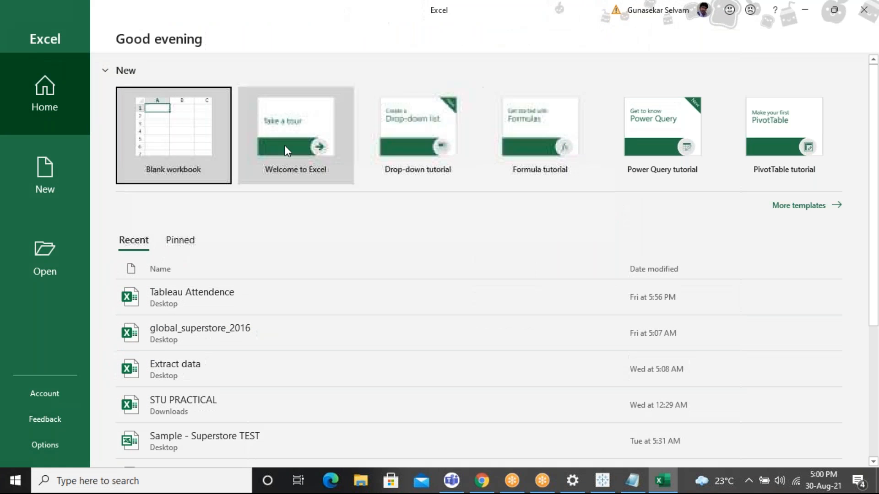
{"action": "left_click", "coordinate": [196, 112]}
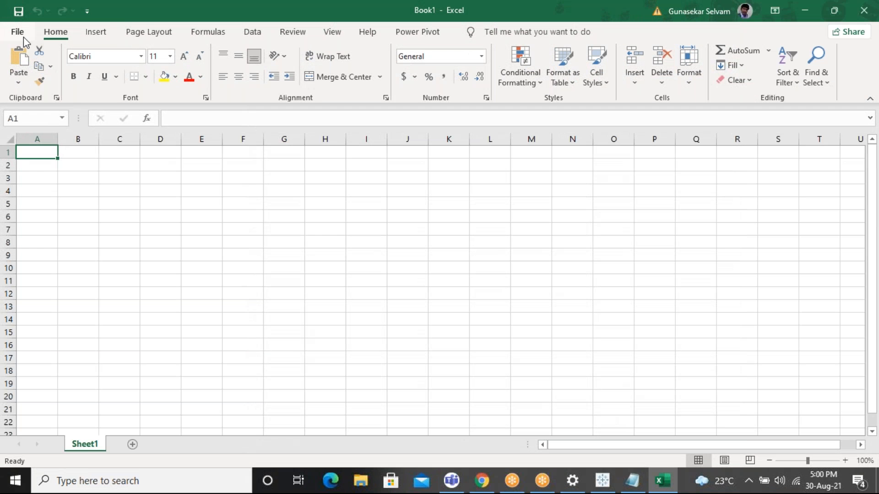
{"action": "left_click", "coordinate": [24, 36]}
{"action": "left_click", "coordinate": [39, 359]}
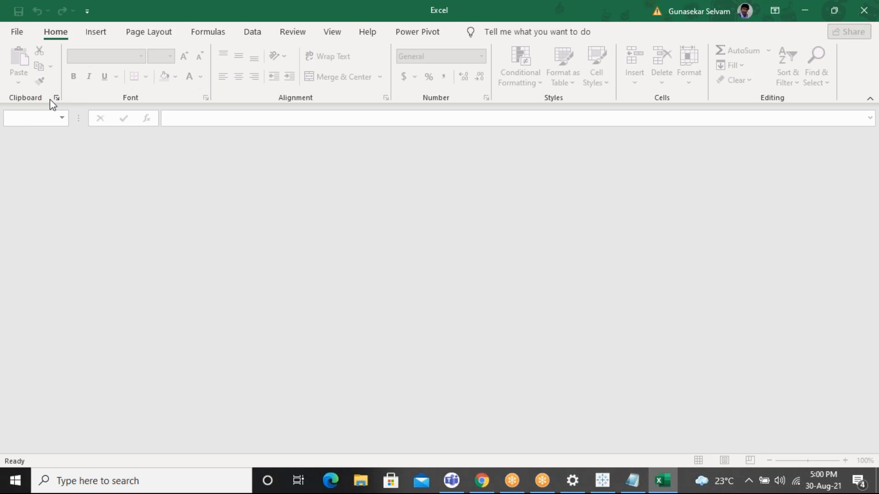
Open the recent workbook "STU PRACTICAL" from the Downloads folder.
{"action": "left_click", "coordinate": [21, 34]}
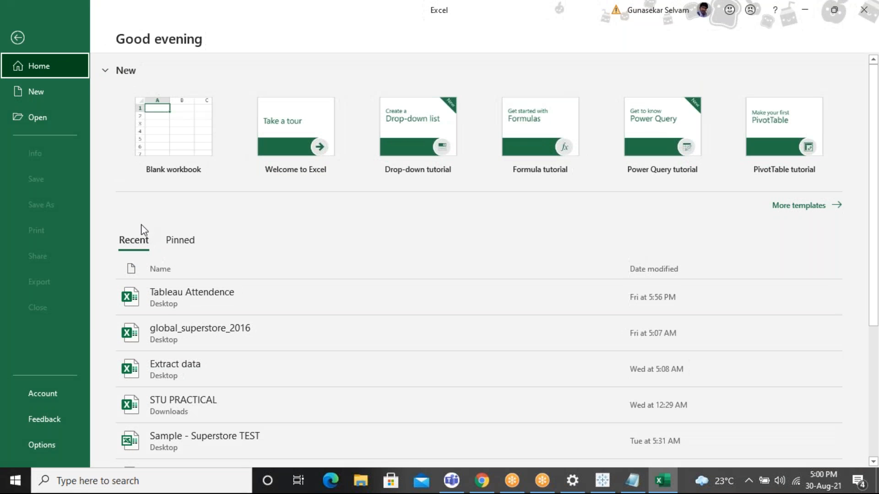
{"action": "left_click", "coordinate": [231, 401]}
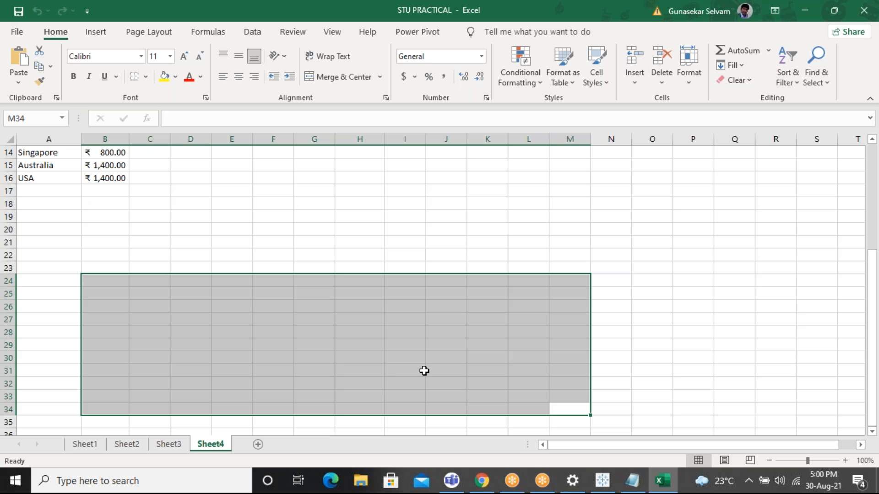
Add a new sheet after Sheet4, switch to the blank Notepad document and maximize its window.
{"action": "left_click", "coordinate": [424, 371]}
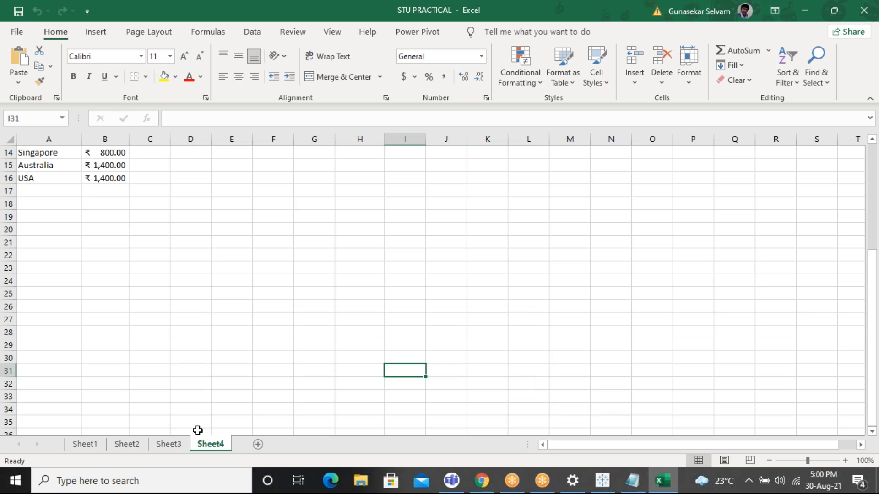
{"action": "left_click", "coordinate": [258, 444]}
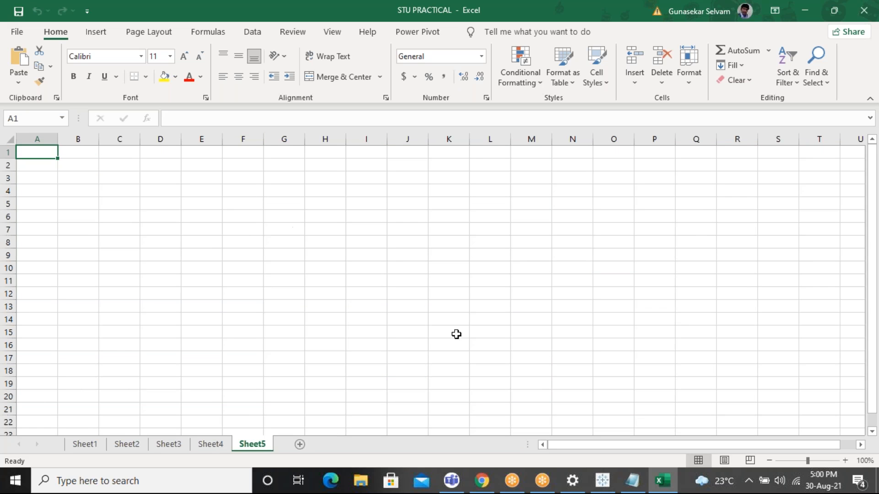
{"action": "left_click", "coordinate": [632, 481]}
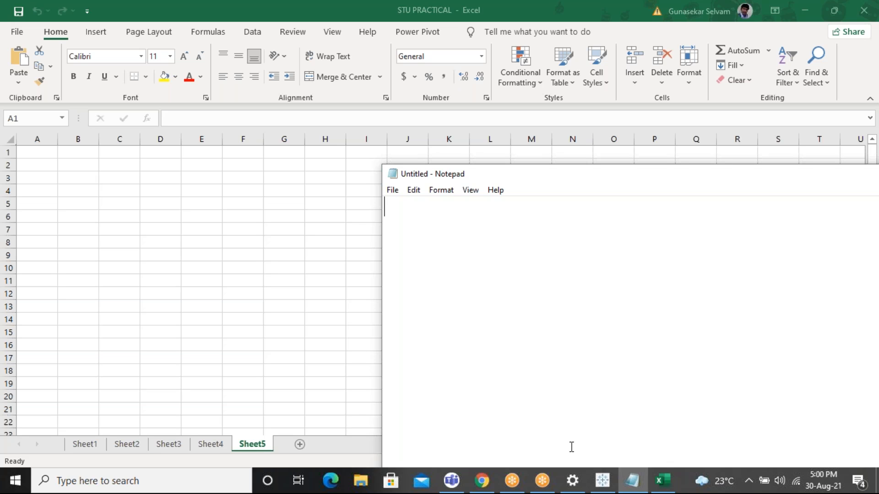
{"action": "mouse_move", "coordinate": [572, 481]}
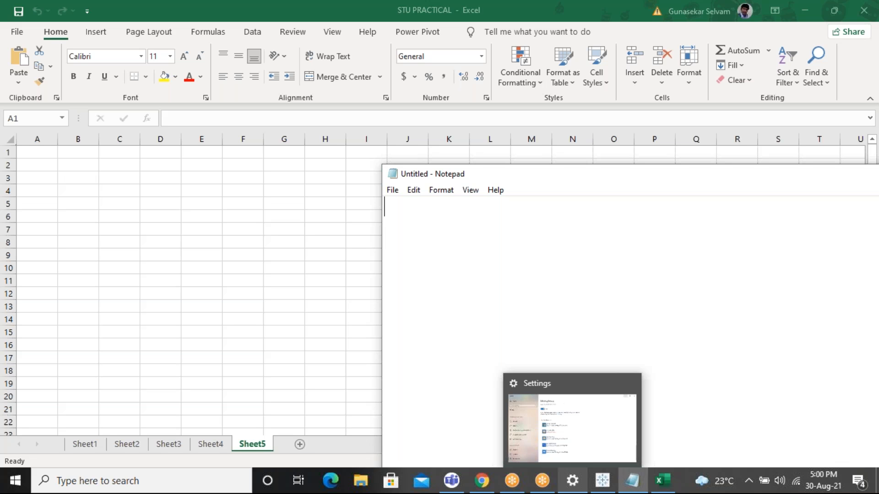
{"action": "left_click_drag", "start_coordinate": [515, 179], "coordinate": [280, 61]}
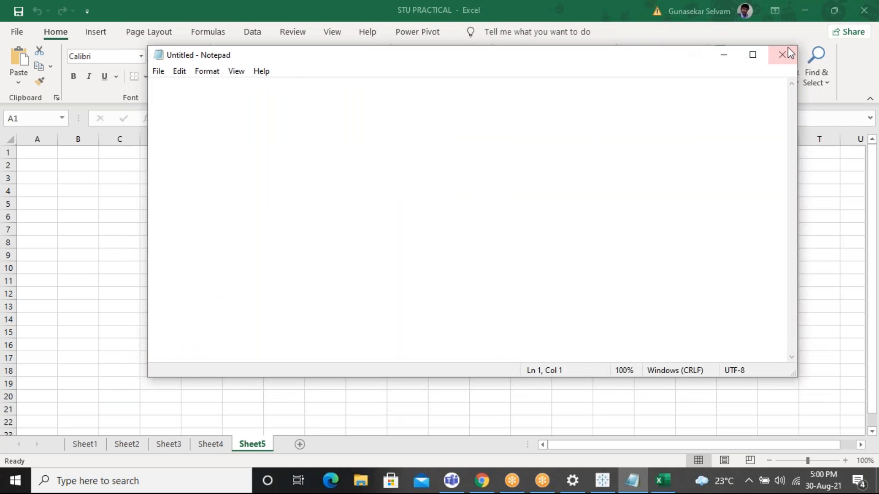
{"action": "left_click", "coordinate": [753, 55]}
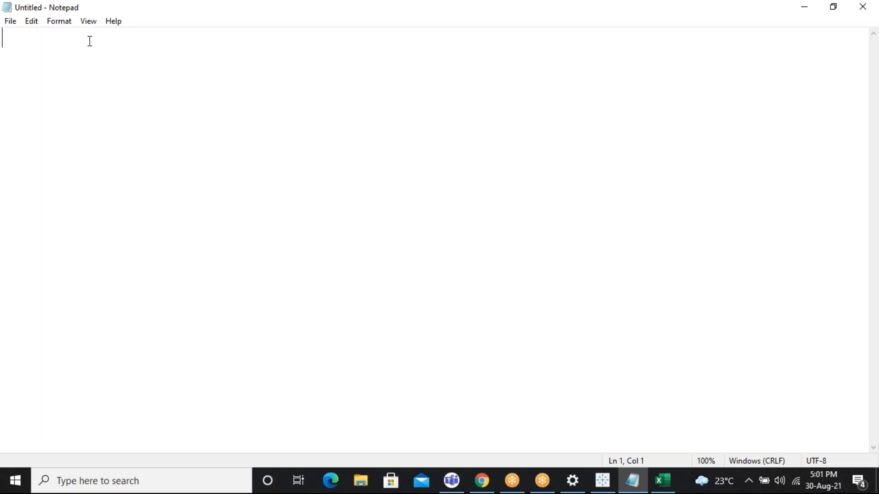
Write the function names Sum, Max and Min on separate lines.
{"action": "type", "text": "Sum"}
{"action": "key", "text": "Return"}
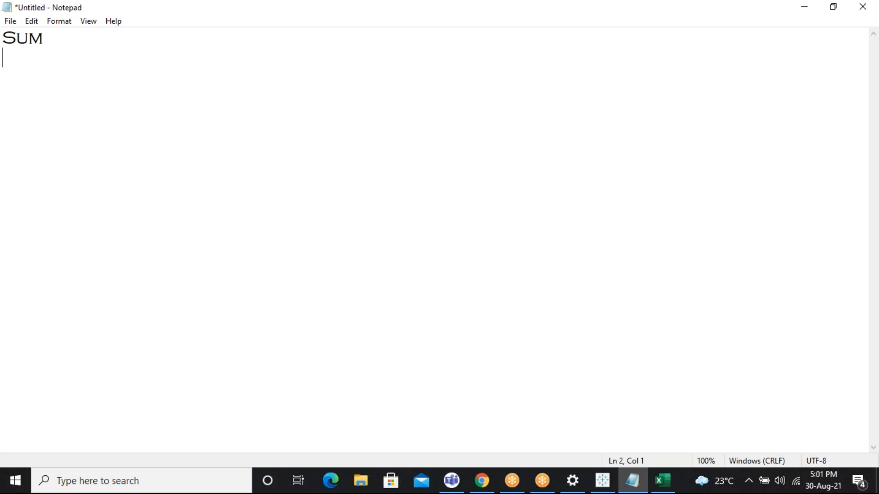
{"action": "type", "text": "Max"}
{"action": "key", "text": "Return"}
{"action": "type", "text": "Min"}
{"action": "key", "text": "Return"}
Add Average as the fourth function name, correcting its spelling.
{"action": "type", "text": "Asv"}
{"action": "key", "text": "BackSpace"}
{"action": "key", "text": "BackSpace"}
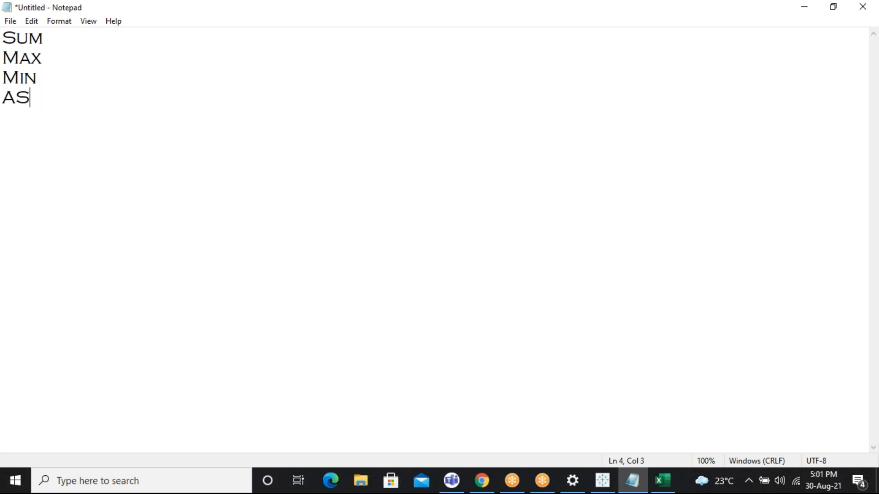
{"action": "type", "text": "vergae"}
{"action": "key", "text": "Return"}
{"action": "key", "text": "BackSpace"}
{"action": "key", "text": "BackSpace"}
{"action": "key", "text": "BackSpace"}
{"action": "key", "text": "BackSpace"}
{"action": "type", "text": "age"}
{"action": "key", "text": "Return"}
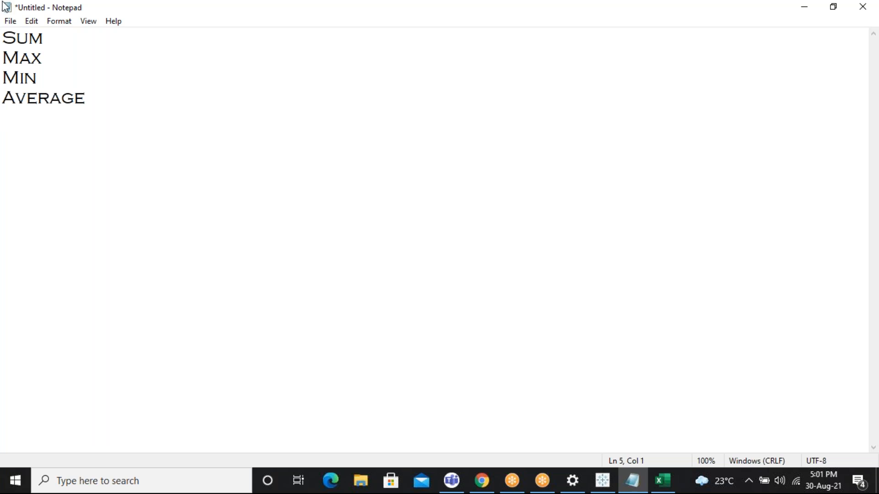
Extend the function list with round, trunc, ceilng and floor, each on its own line below Average.
{"action": "left_click", "coordinate": [128, 83]}
{"action": "left_click", "coordinate": [97, 96]}
{"action": "key", "text": "Return"}
{"action": "type", "text": "round"}
{"action": "key", "text": "Return"}
{"action": "type", "text": "trun"}
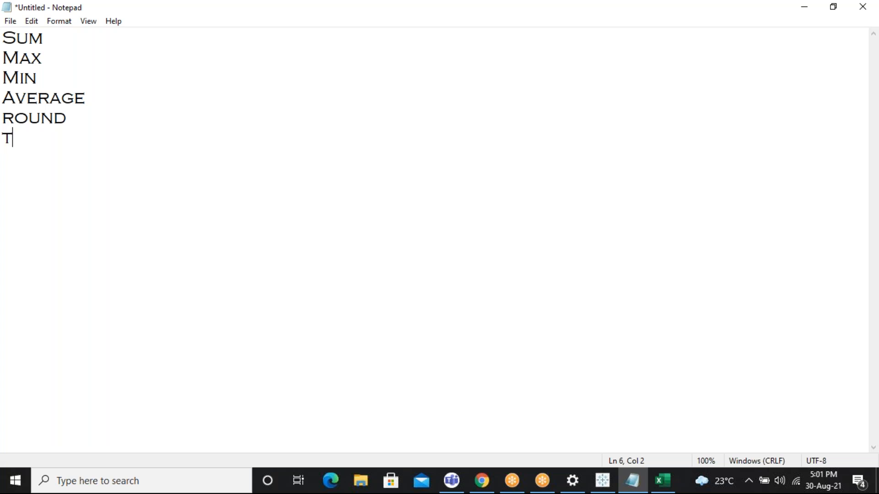
{"action": "type", "text": "c"}
{"action": "key", "text": "Return"}
{"action": "type", "text": "ceilng"}
{"action": "key", "text": "Return"}
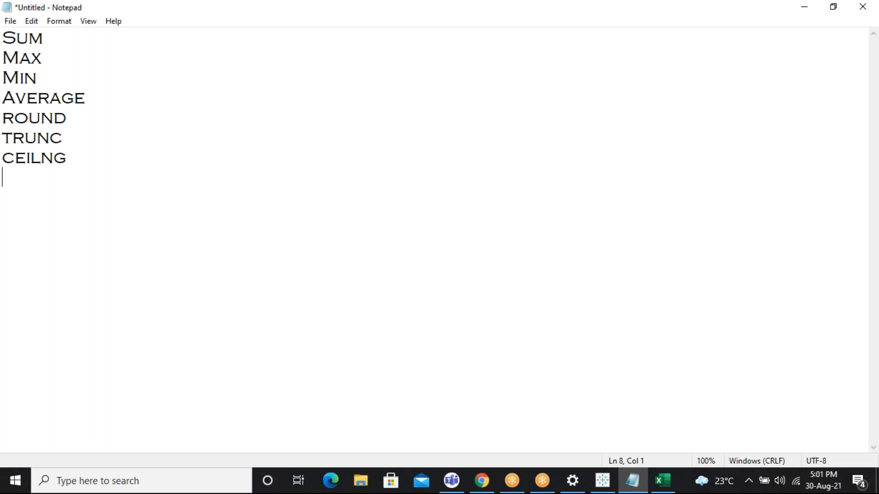
{"action": "type", "text": "floor"}
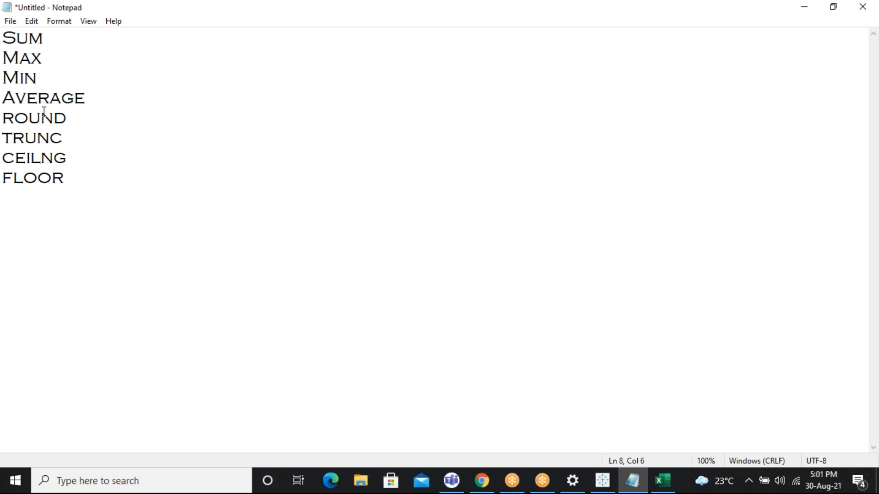
{"action": "left_click_drag", "start_coordinate": [81, 174], "coordinate": [10, 20]}
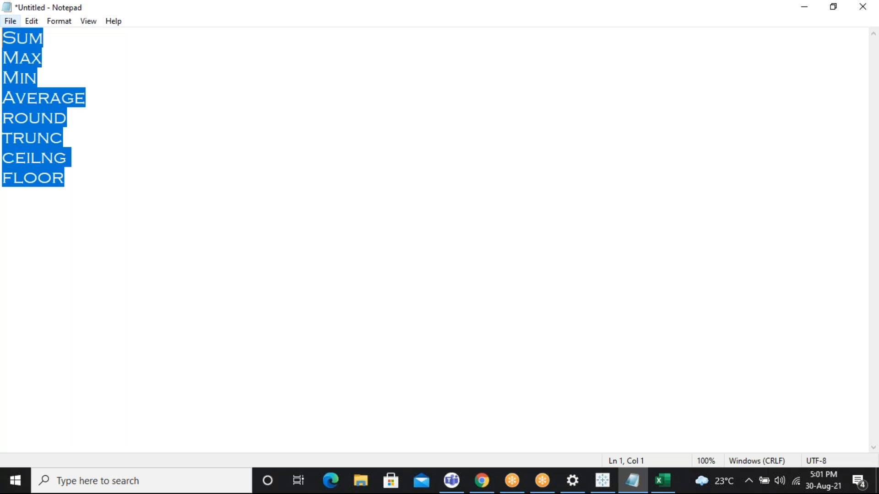
{"action": "left_click", "coordinate": [192, 145]}
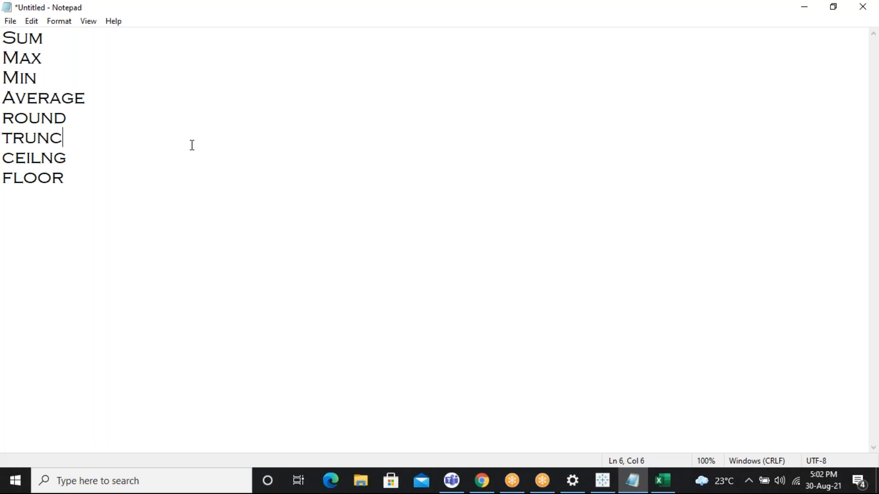
Add PRODUCT on a new line at the end of the function list.
{"action": "key", "text": "Down"}
{"action": "key", "text": "Down"}
{"action": "key", "text": "Down"}
{"action": "key", "text": "BackSpace"}
{"action": "key", "text": "Return"}
{"action": "type", "text": "PRODUCT"}
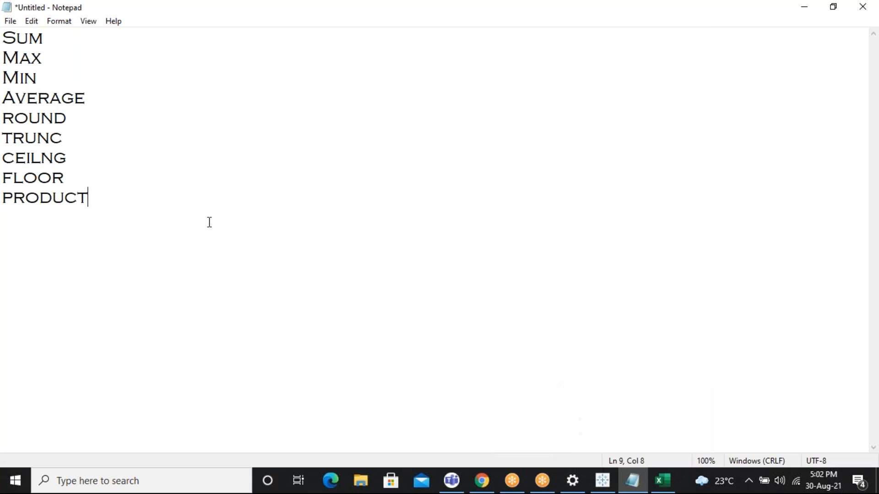
Leave two blank lines below PRODUCT and write the symbols + and = on separate lines.
{"action": "key", "text": "Return"}
{"action": "key", "text": "Return"}
{"action": "left_click", "coordinate": [100, 200]}
{"action": "key", "text": "Return"}
{"action": "key", "text": "Return"}
{"action": "key", "text": "Return"}
{"action": "type", "text": "+"}
{"action": "key", "text": "Return"}
{"action": "type", "text": "="}
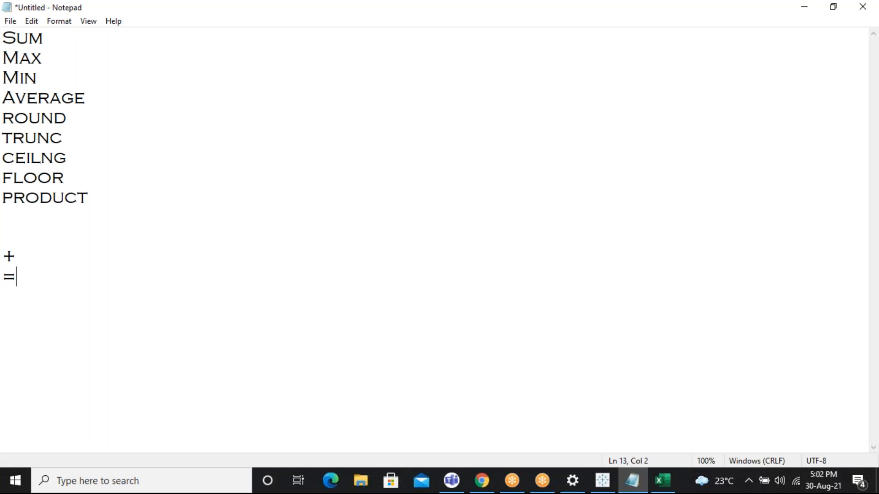
Begin a syntax line with =su directly below the equals sign.
{"action": "key", "text": "Return"}
{"action": "key", "text": "Return"}
{"action": "left_click", "coordinate": [37, 278]}
{"action": "key", "text": "Return"}
{"action": "type", "text": "=su"}
Switch to Excel and copy the student marks table A1:F12 from Sheet1 to cell A1 of Sheet5.
{"action": "left_click", "coordinate": [673, 486]}
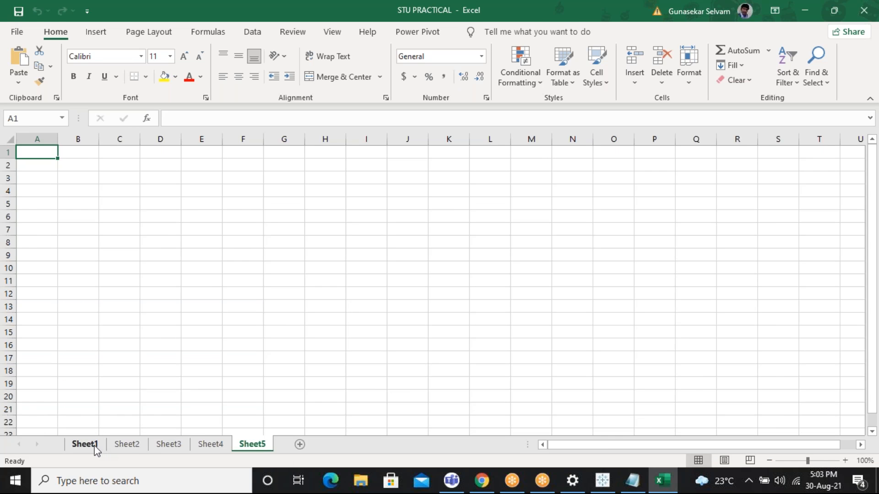
{"action": "left_click", "coordinate": [85, 444]}
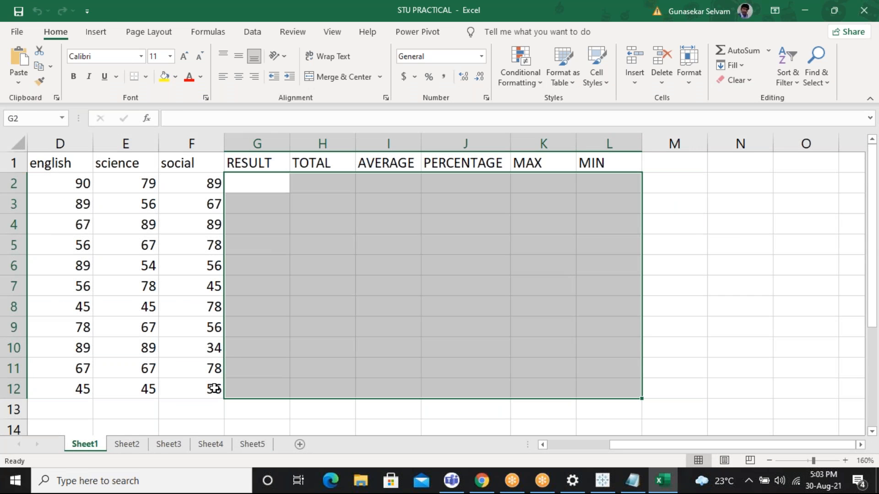
{"action": "left_click_drag", "start_coordinate": [216, 388], "coordinate": [214, 370]}
{"action": "key", "text": "ctrl+shift+Home"}
{"action": "key", "text": "ctrl+c"}
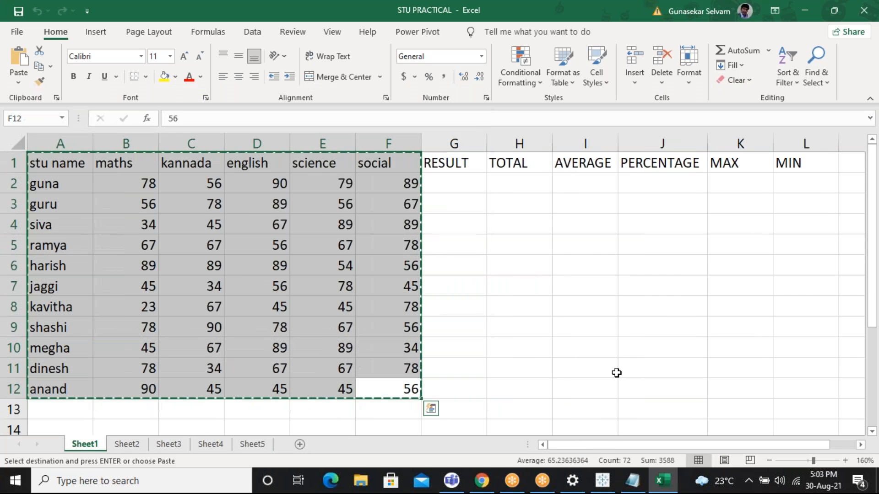
{"action": "left_click", "coordinate": [252, 445]}
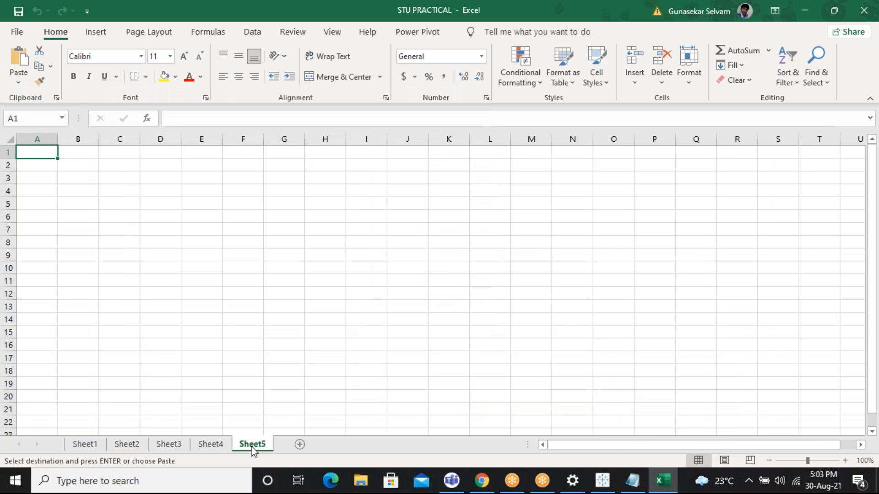
{"action": "key", "text": "ctrl+v"}
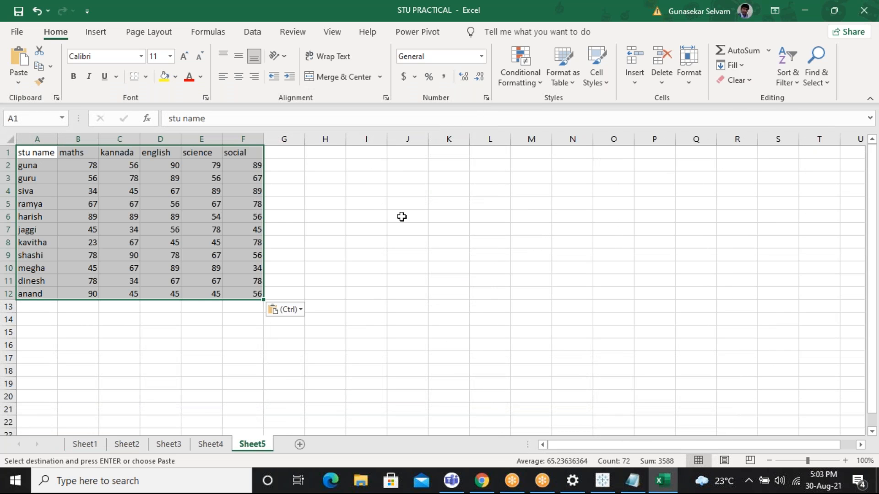
{"action": "left_click", "coordinate": [401, 217]}
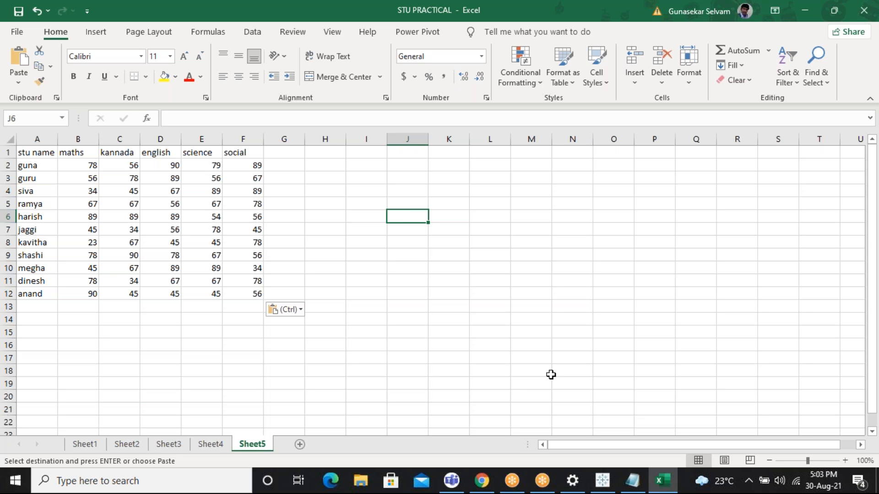
{"action": "type", "text": "="}
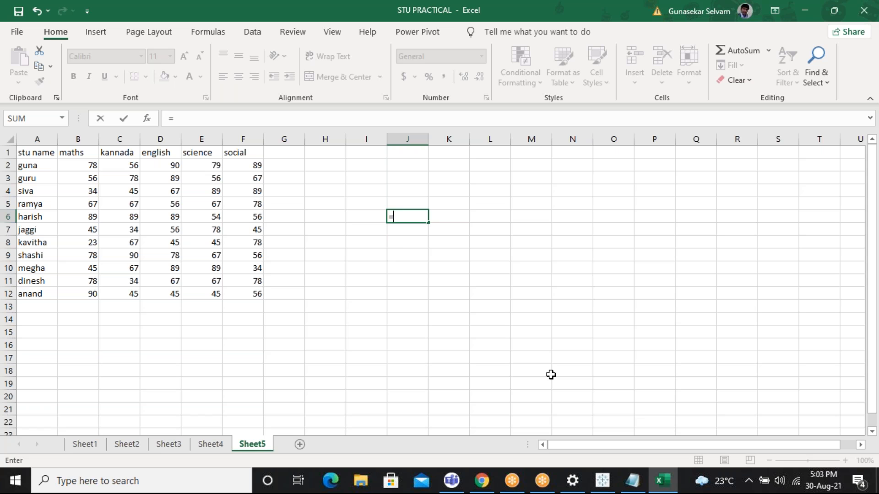
{"action": "type", "text": "su"}
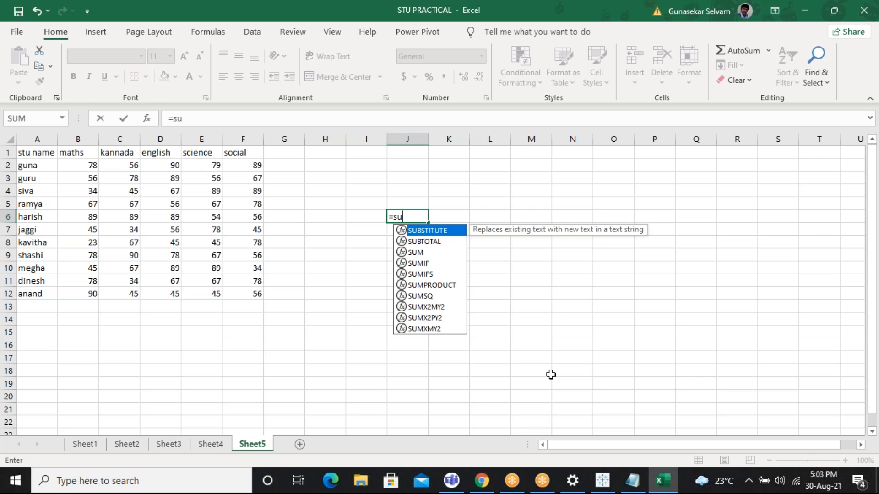
{"action": "key", "text": "Down"}
{"action": "key", "text": "Down"}
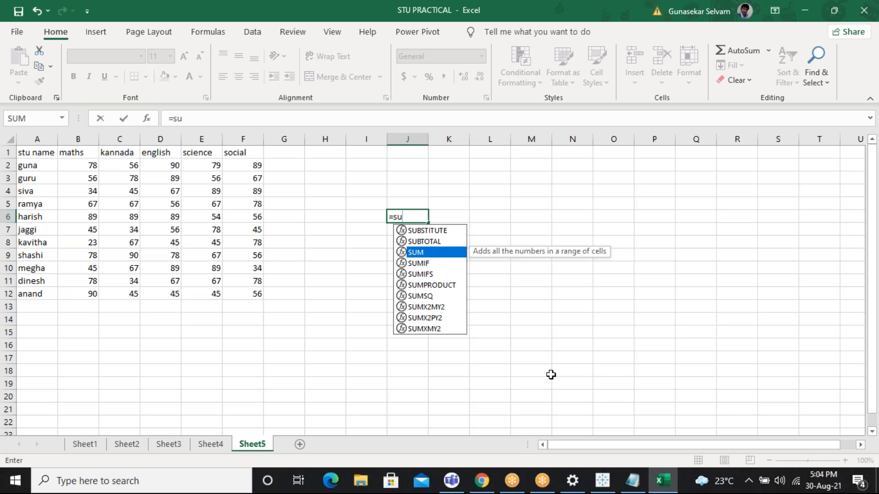
{"action": "key", "text": "Tab"}
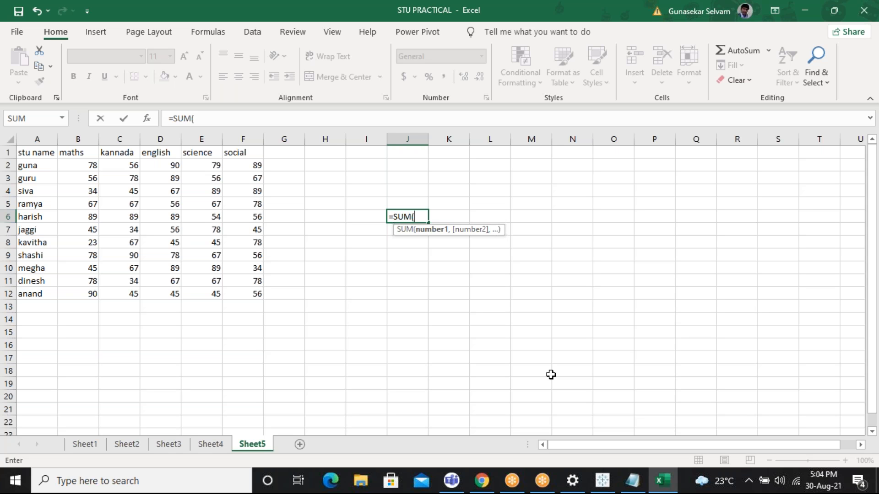
{"action": "left_click", "coordinate": [253, 165]}
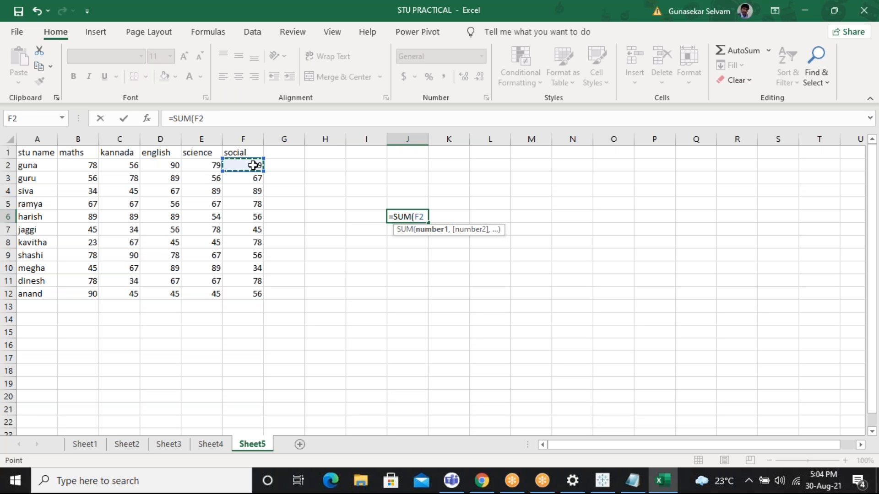
{"action": "left_click_drag", "start_coordinate": [253, 165], "coordinate": [254, 291]}
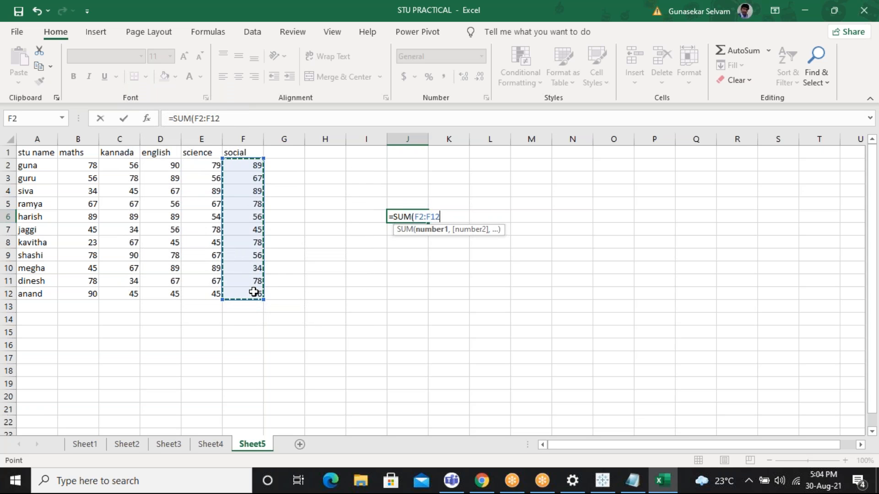
{"action": "key", "text": "Escape"}
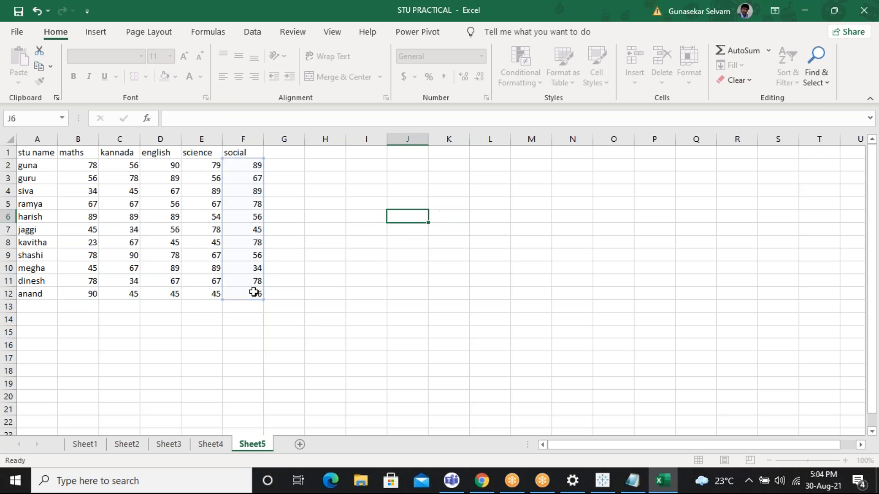
Enter the heading "total" in cell G1, next to the social column.
{"action": "left_click", "coordinate": [285, 152]}
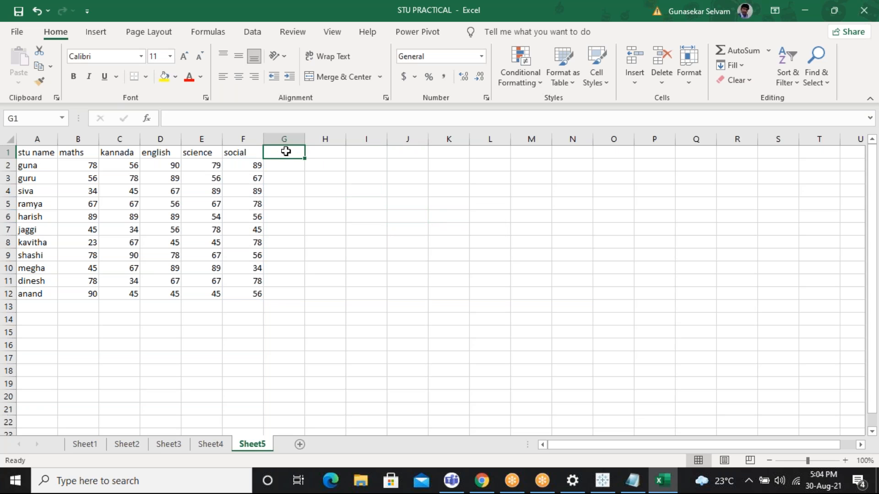
{"action": "type", "text": "total"}
{"action": "key", "text": "Return"}
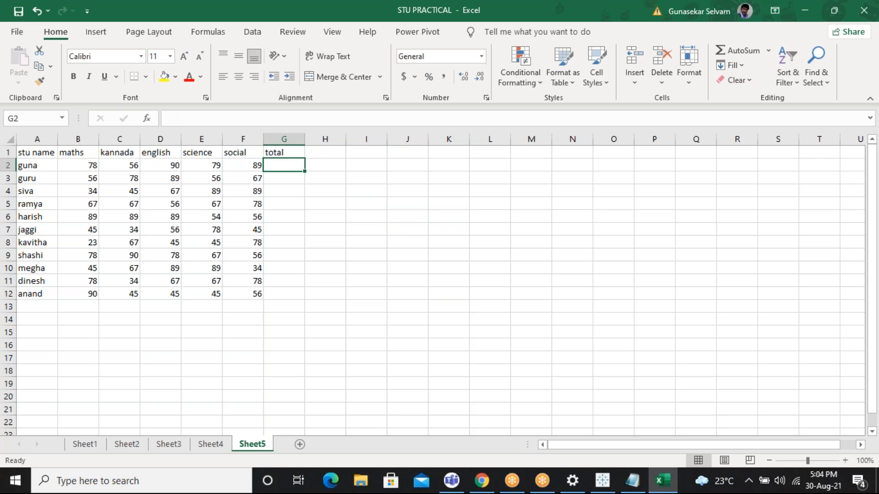
Start a SUM formula in cell G2 up to its opening parenthesis, choosing SUM from the function suggestions.
{"action": "type", "text": "=su"}
{"action": "key", "text": "Down"}
{"action": "key", "text": "Down"}
{"action": "key", "text": "Down"}
{"action": "key", "text": "Up"}
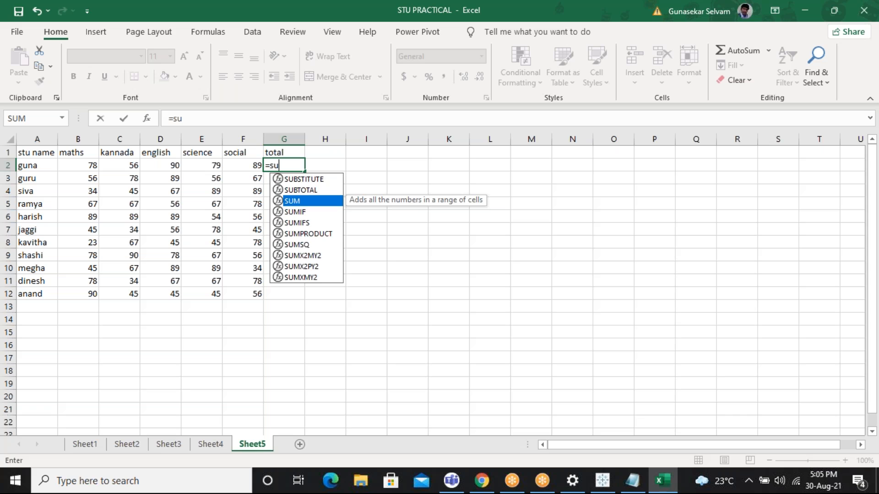
{"action": "key", "text": "Tab"}
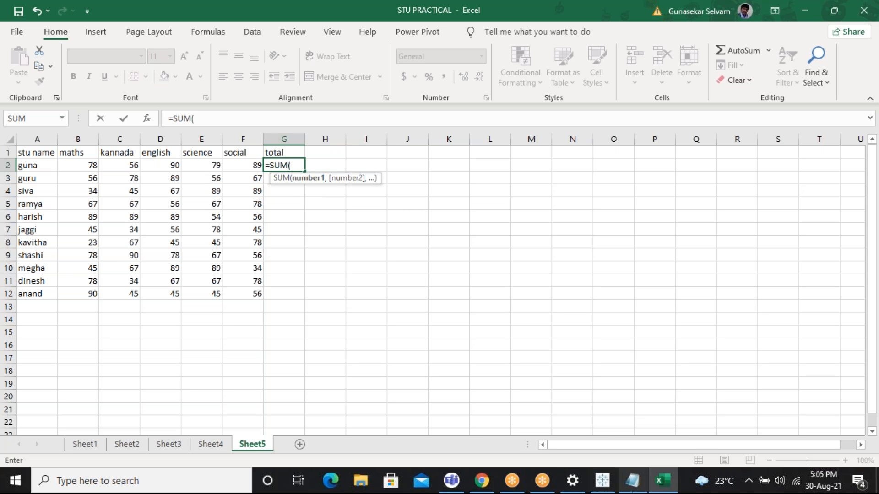
Switch to Notepad and complete the SUM syntax line as =sum( number1, [number2],......).
{"action": "left_click", "coordinate": [633, 480]}
{"action": "type", "text": "m(number 1"}
{"action": "left_click", "coordinate": [60, 298]}
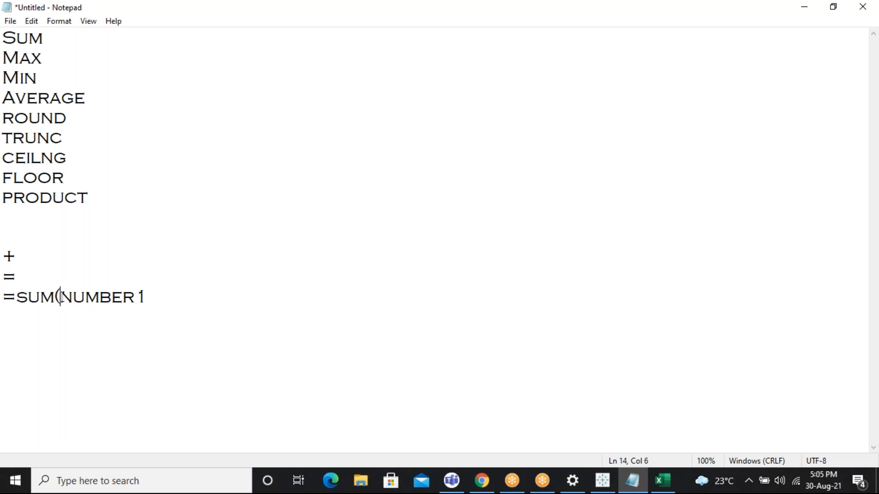
{"action": "left_click", "coordinate": [162, 297]}
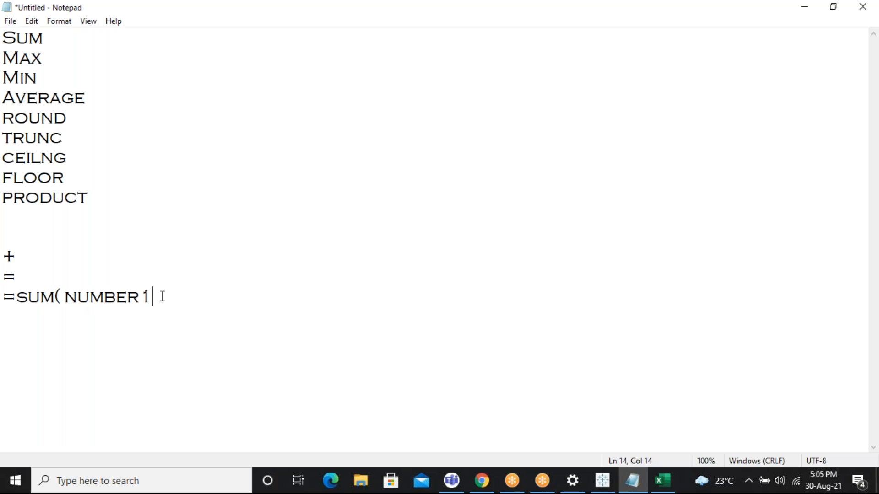
{"action": "key", "text": "BackSpace"}
{"action": "type", "text": "1, {"}
{"action": "key", "text": "BackSpace"}
{"action": "type", "text": "[NUMBER"}
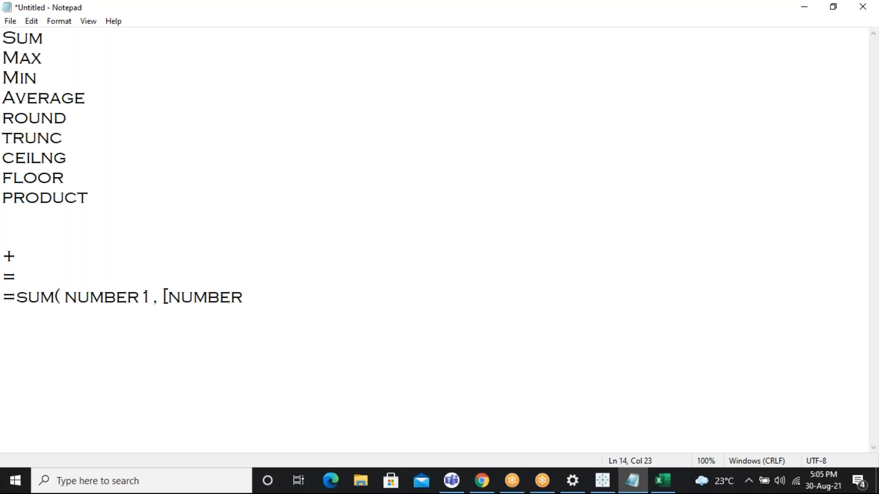
{"action": "type", "text": "2],"}
{"action": "type", "text": "....)"}
Highlight the number1, [number2] and trailing dots of the syntax line one by one, and return to the G2 formula in Excel.
{"action": "left_click_drag", "start_coordinate": [151, 301], "coordinate": [66, 301]}
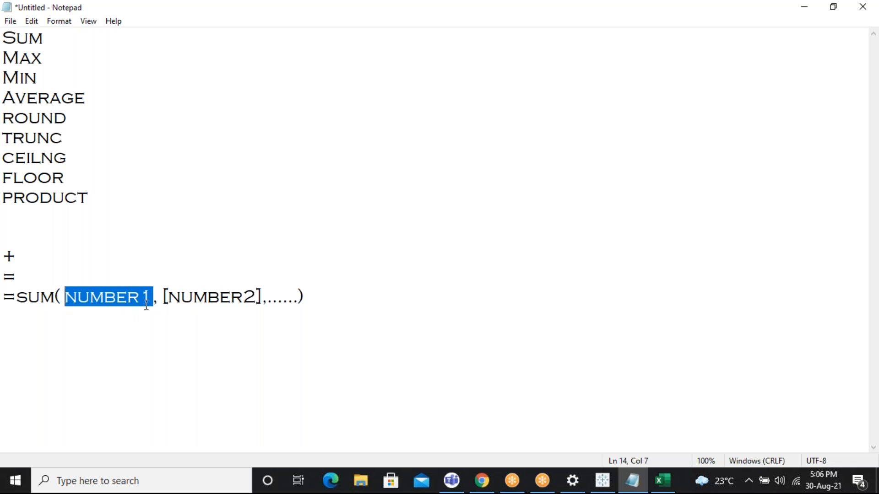
{"action": "mouse_move", "coordinate": [164, 299]}
{"action": "left_mouse_down"}
{"action": "mouse_move", "coordinate": [265, 294]}
{"action": "mouse_move", "coordinate": [168, 308]}
{"action": "left_mouse_up"}
{"action": "left_click", "coordinate": [265, 295]}
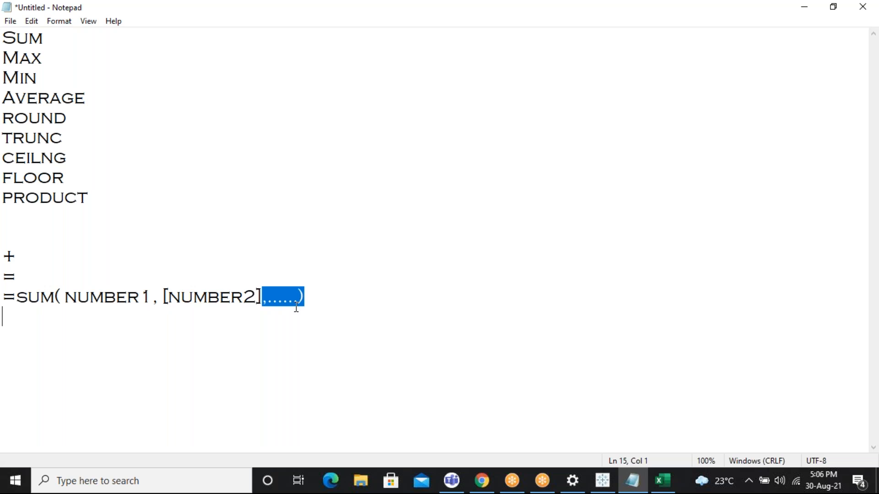
{"action": "left_click", "coordinate": [270, 305]}
{"action": "left_click_drag", "start_coordinate": [268, 304], "coordinate": [289, 299]}
{"action": "left_click", "coordinate": [307, 298]}
{"action": "key", "text": "BackSpace"}
{"action": "type", "text": ")"}
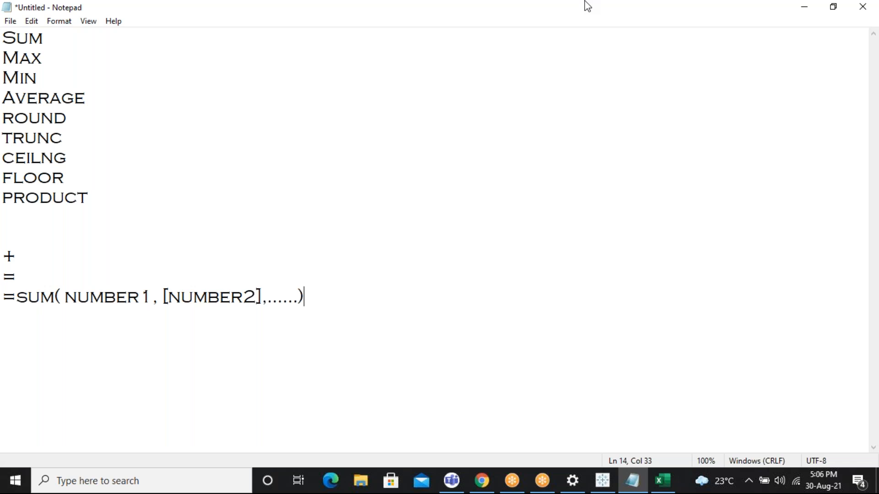
{"action": "left_click", "coordinate": [655, 6]}
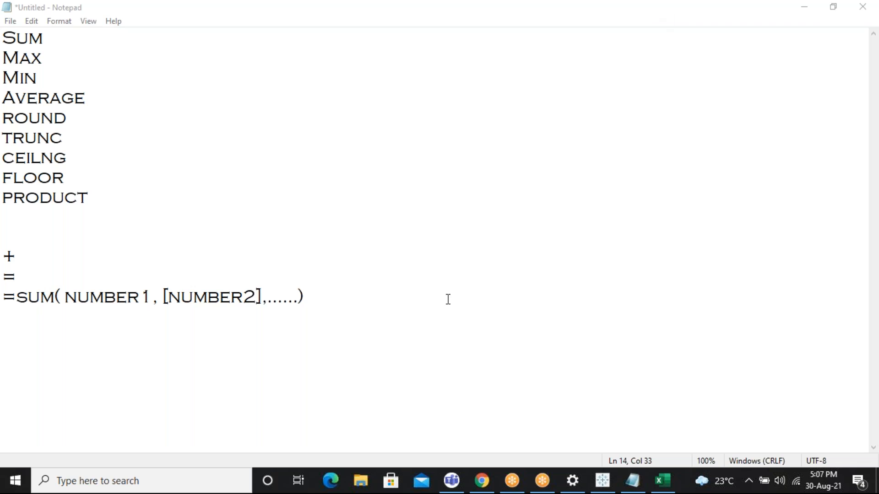
{"action": "left_click", "coordinate": [366, 294]}
{"action": "left_click", "coordinate": [656, 471]}
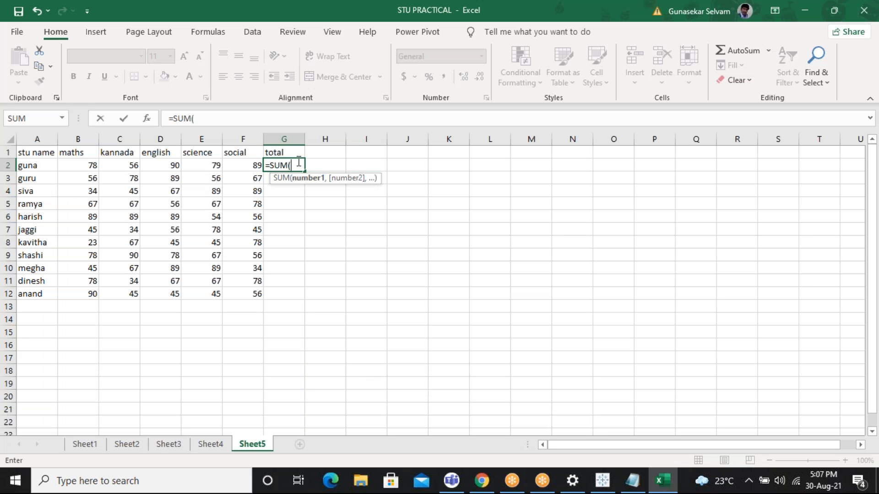
{"action": "left_click", "coordinate": [298, 162]}
Try listing single cells, starting with B2 and C2, as comma-separated arguments of the SUM formula in G2, and erase them.
{"action": "left_click", "coordinate": [87, 166]}
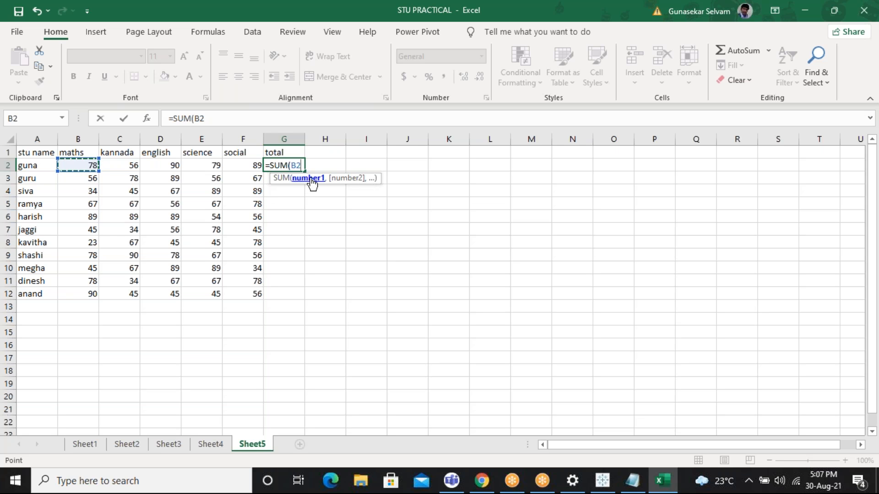
{"action": "type", "text": ","}
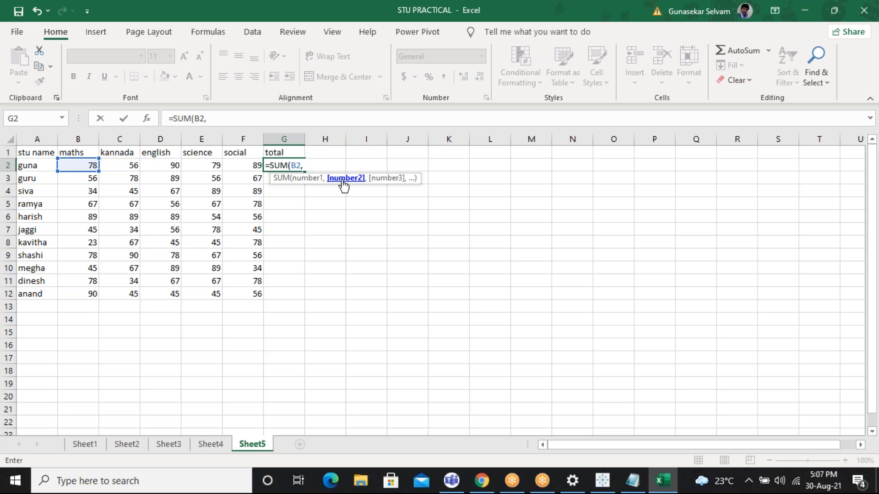
{"action": "left_click", "coordinate": [114, 164]}
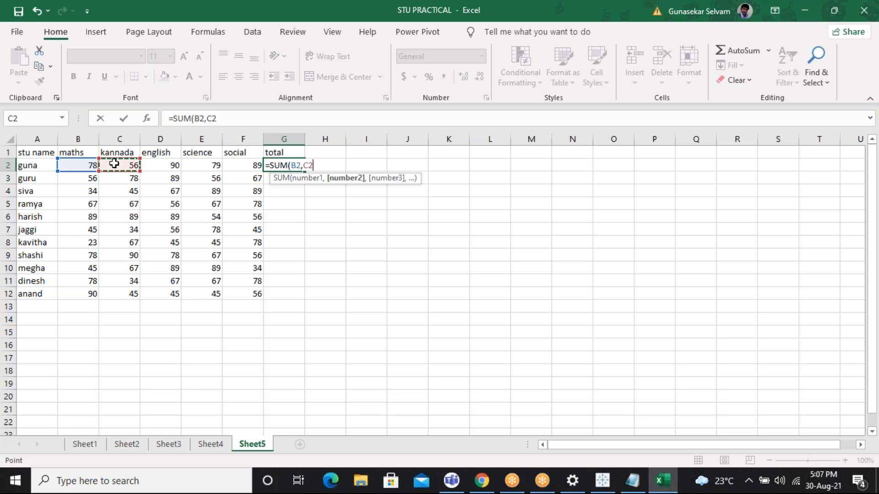
{"action": "type", "text": ","}
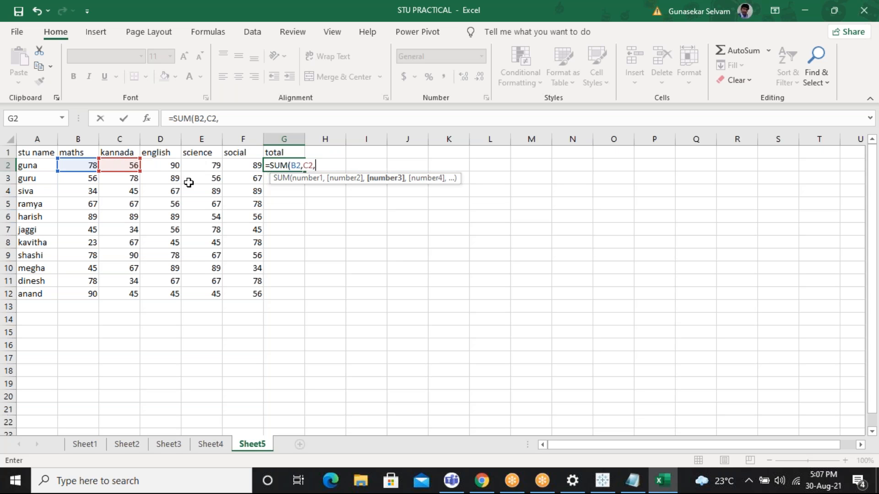
{"action": "left_click", "coordinate": [151, 166]}
{"action": "key", "text": "BackSpace"}
{"action": "key", "text": "BackSpace"}
{"action": "key", "text": "BackSpace"}
{"action": "key", "text": "BackSpace"}
{"action": "key", "text": "BackSpace"}
{"action": "key", "text": "BackSpace"}
{"action": "key", "text": "BackSpace"}
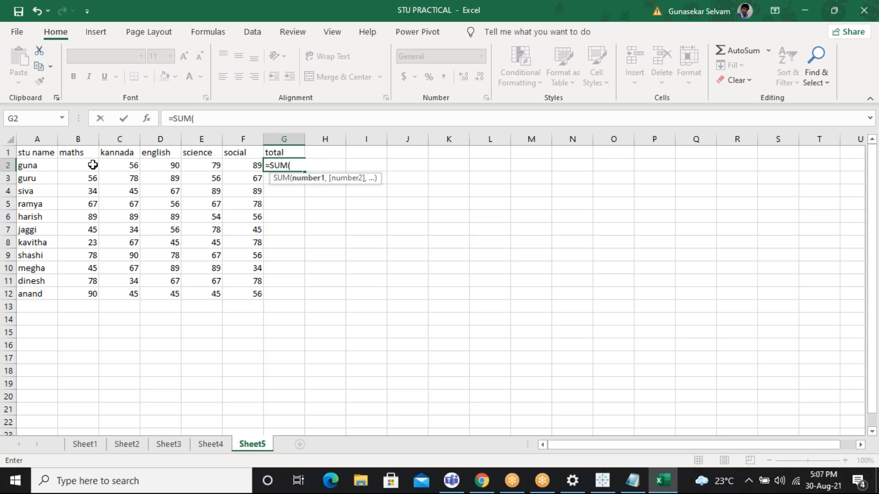
Complete the total formula in G2 as =SUM(B2:F2).
{"action": "left_click_drag", "start_coordinate": [93, 165], "coordinate": [247, 165]}
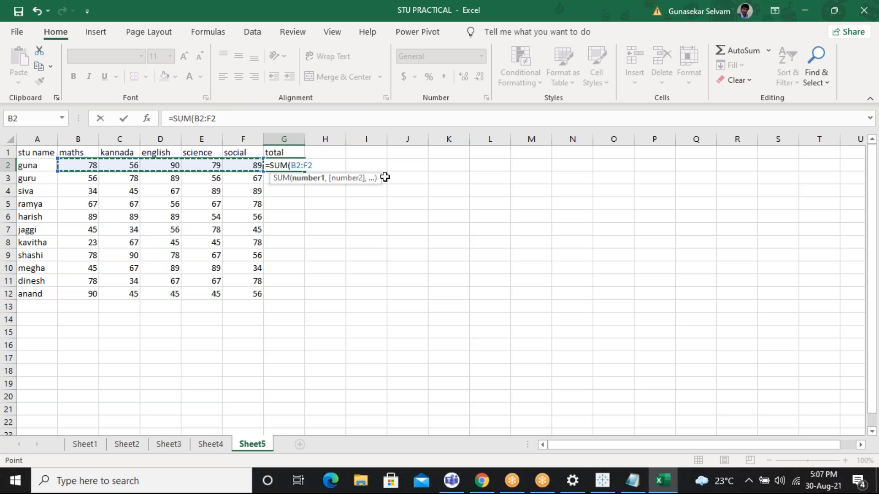
{"action": "type", "text": ")"}
{"action": "key", "text": "Return"}
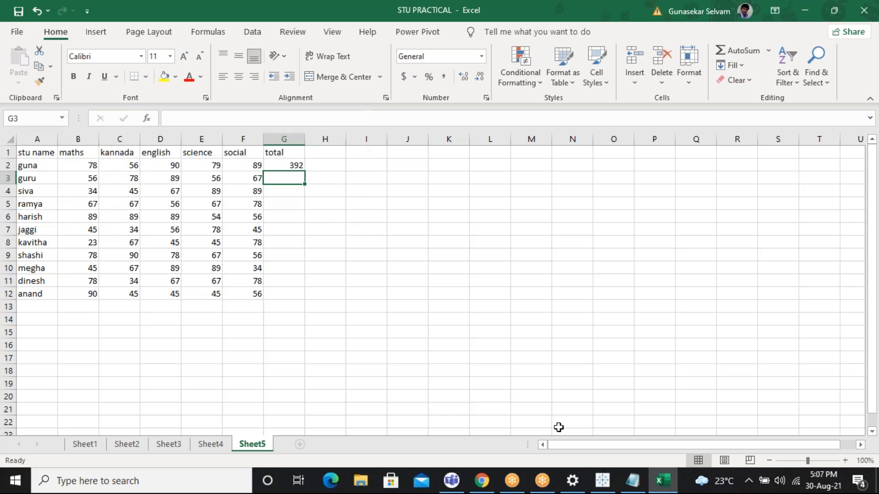
Switch to Notepad and highlight the closing and opening parentheses of the SUM syntax line.
{"action": "left_click", "coordinate": [633, 480]}
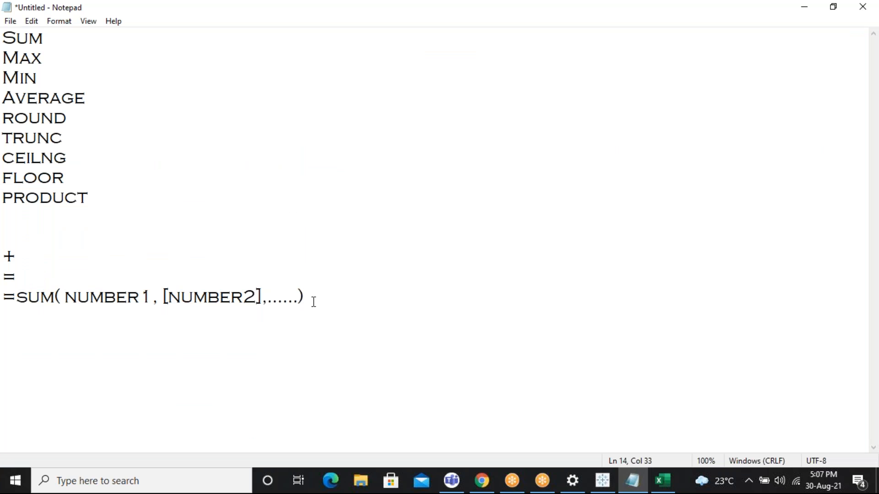
{"action": "left_click_drag", "start_coordinate": [306, 298], "coordinate": [298, 301]}
{"action": "left_click_drag", "start_coordinate": [61, 298], "coordinate": [55, 298]}
{"action": "left_click_drag", "start_coordinate": [304, 298], "coordinate": [293, 298]}
Switch back to Excel and fill the total formula from G2 down to G12.
{"action": "left_click", "coordinate": [673, 481]}
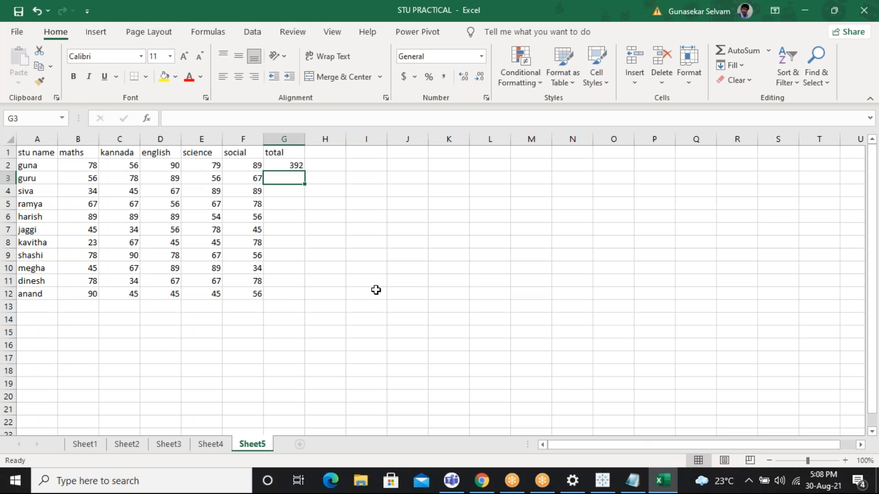
{"action": "left_click", "coordinate": [290, 164]}
{"action": "left_click_drag", "start_coordinate": [304, 171], "coordinate": [304, 298]}
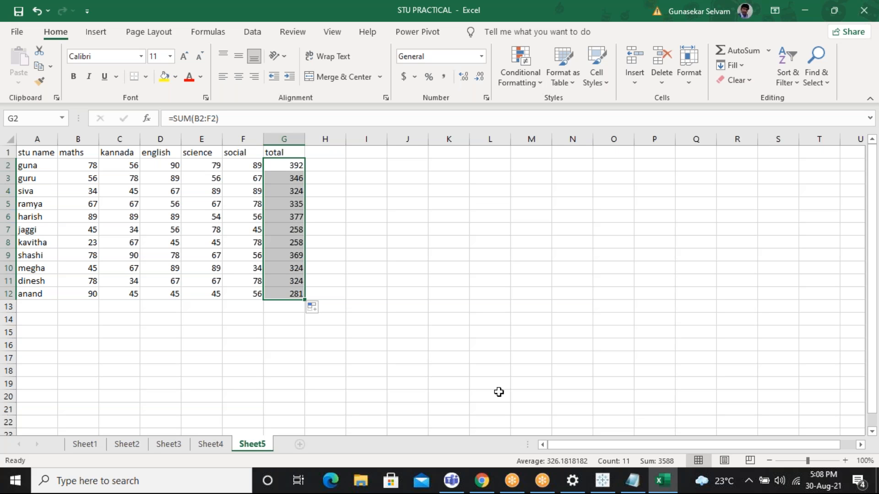
Check the function list in Notepad, and enter the heading "Max" in cell H1 of the Excel sheet.
{"action": "left_click", "coordinate": [640, 489]}
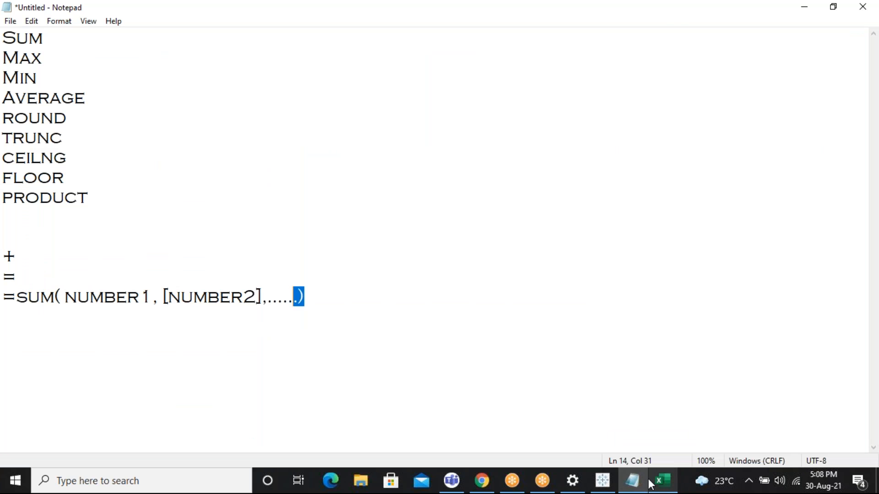
{"action": "left_click", "coordinate": [662, 482]}
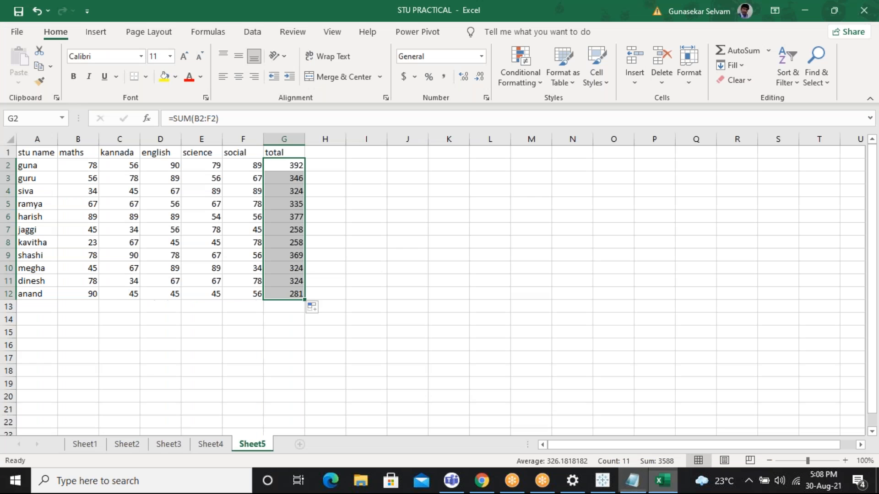
{"action": "left_click", "coordinate": [333, 152]}
{"action": "type", "text": "Max"}
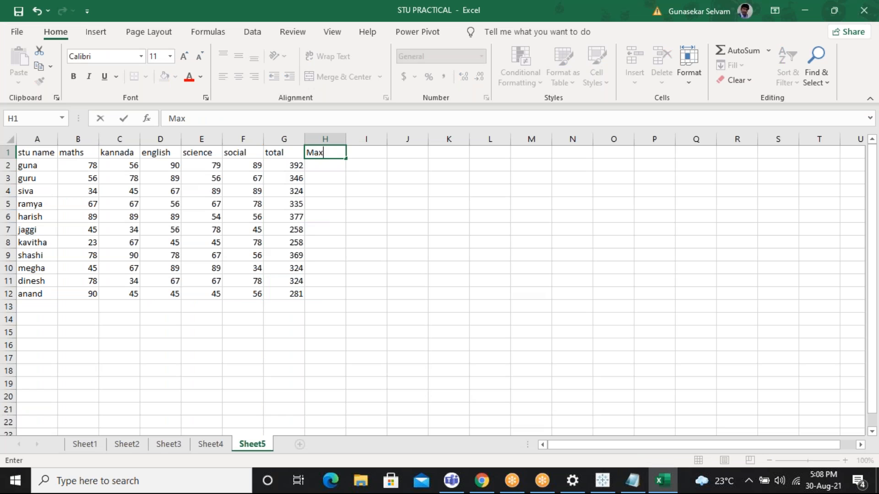
{"action": "key", "text": "Return"}
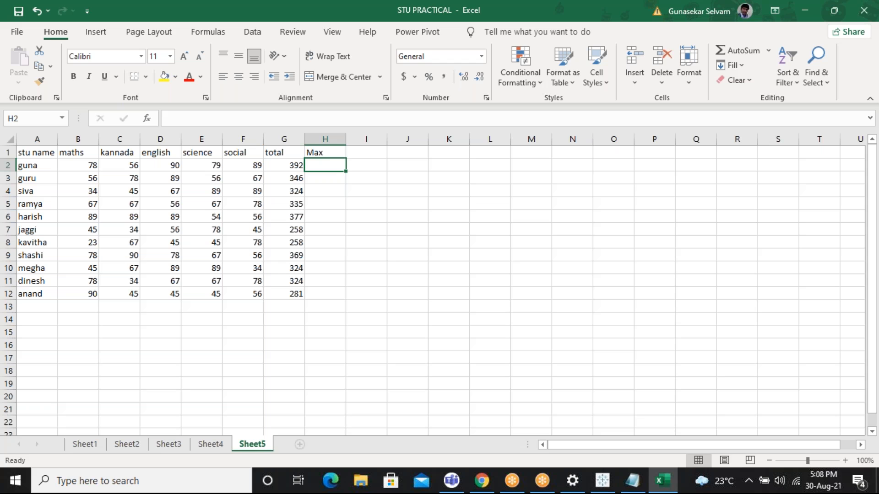
Enter =MAX(B2:F2) in H2 to get the highest mark, and fill the formula down to H12.
{"action": "type", "text": "="}
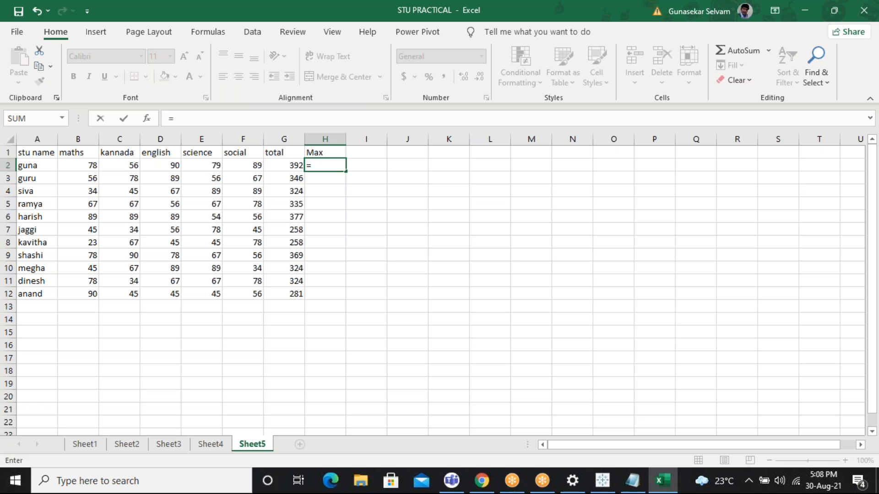
{"action": "type", "text": "ma"}
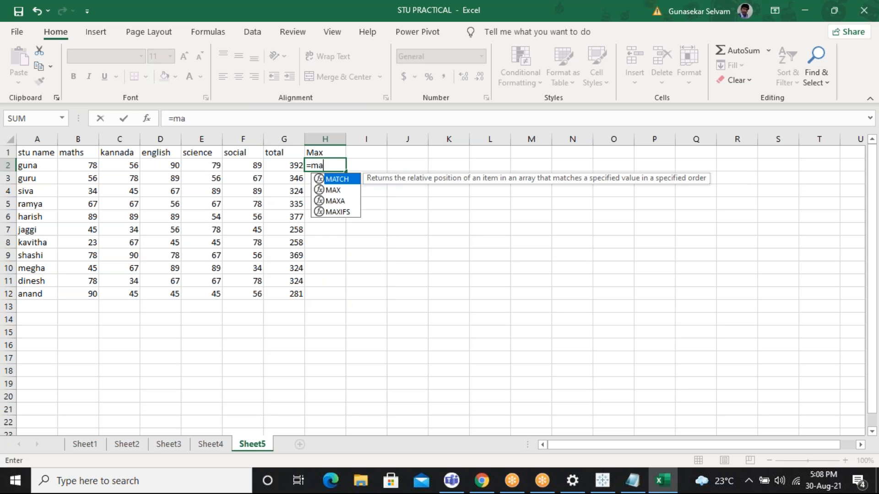
{"action": "key", "text": "Down"}
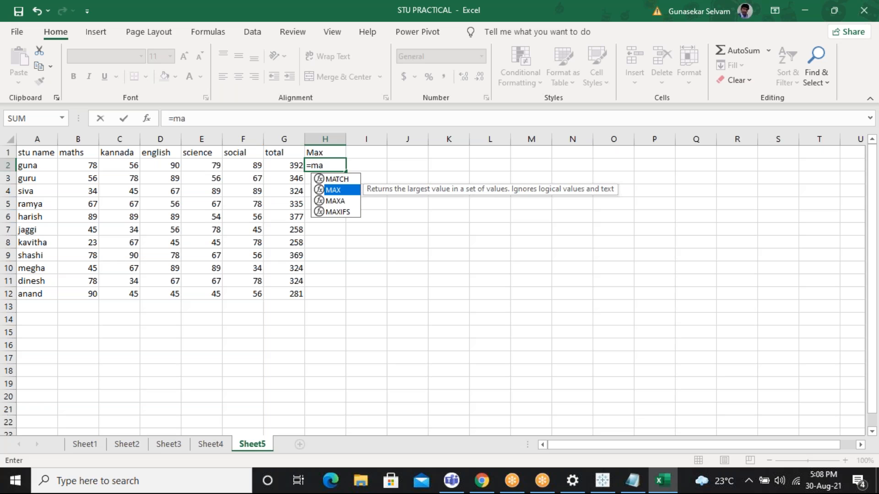
{"action": "key", "text": "Tab"}
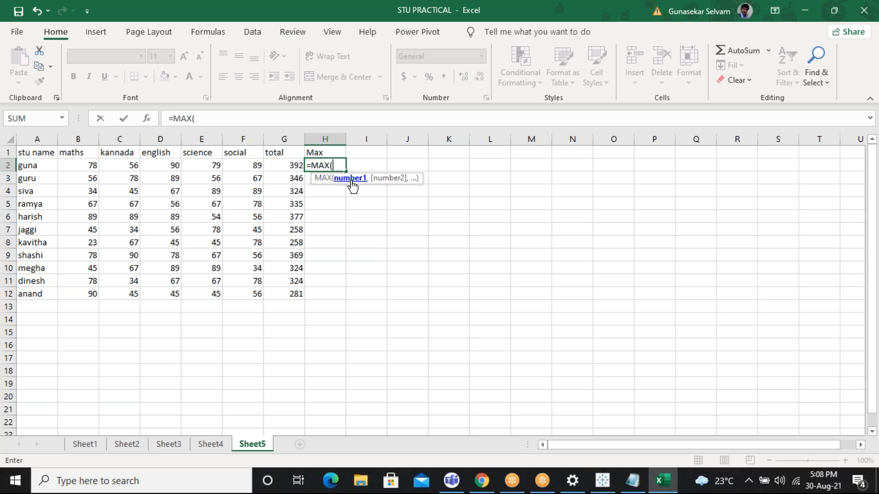
{"action": "left_click_drag", "start_coordinate": [71, 165], "coordinate": [257, 166]}
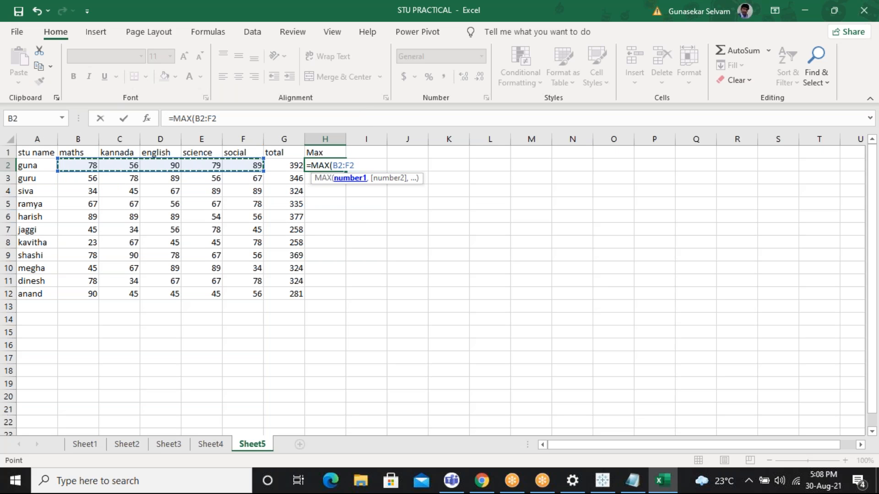
{"action": "type", "text": ")"}
{"action": "key", "text": "Return"}
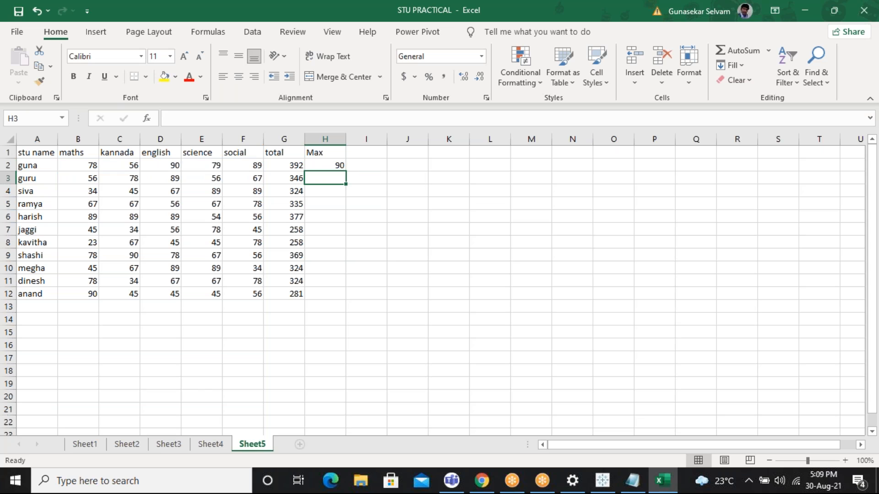
{"action": "left_click", "coordinate": [336, 167]}
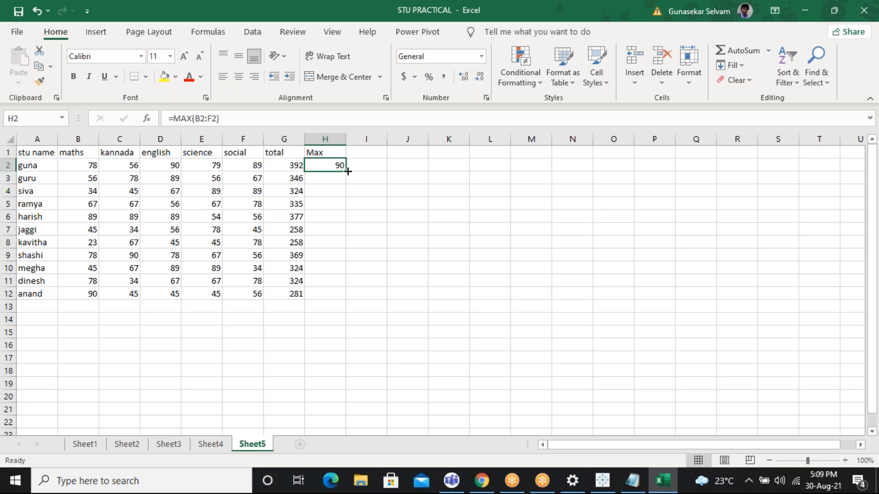
{"action": "left_click_drag", "start_coordinate": [348, 171], "coordinate": [336, 300]}
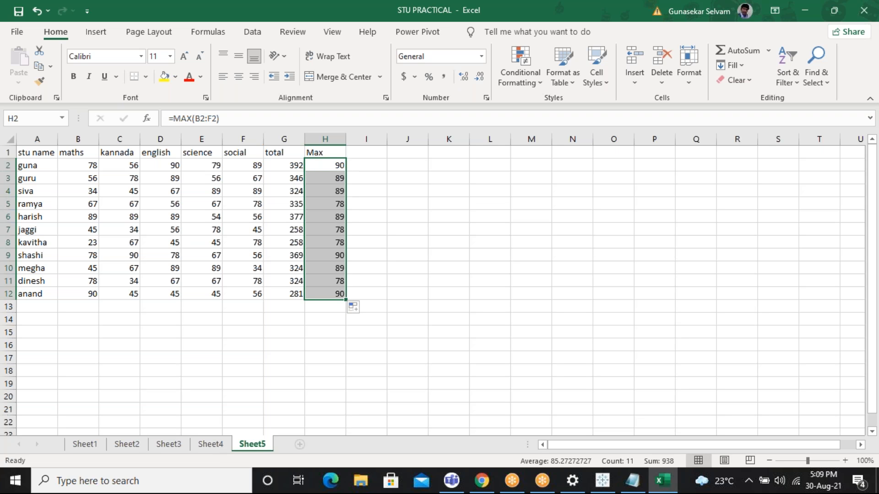
Enter the heading "Min" in cell I1, next to the Max column.
{"action": "left_click", "coordinate": [369, 151]}
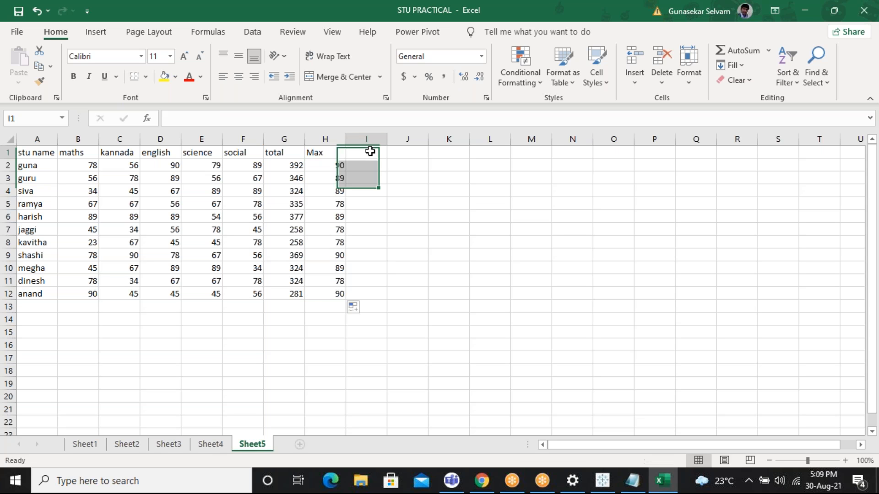
{"action": "type", "text": "Min"}
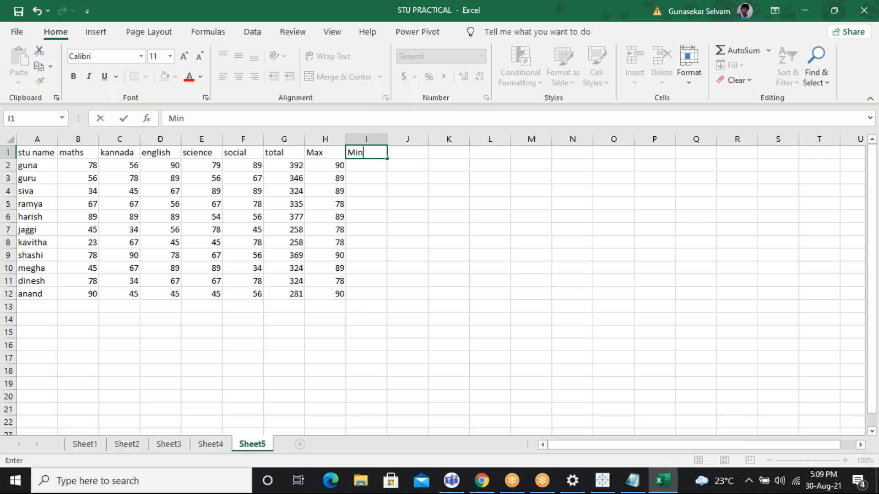
{"action": "key", "text": "Return"}
Enter =MIN(B2:F2) in I2 to get the first student's lowest mark.
{"action": "type", "text": "=mi"}
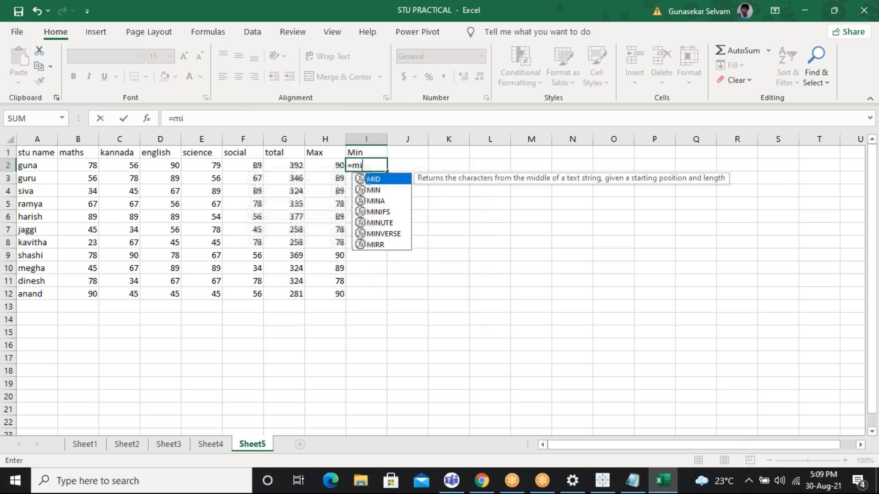
{"action": "type", "text": "n"}
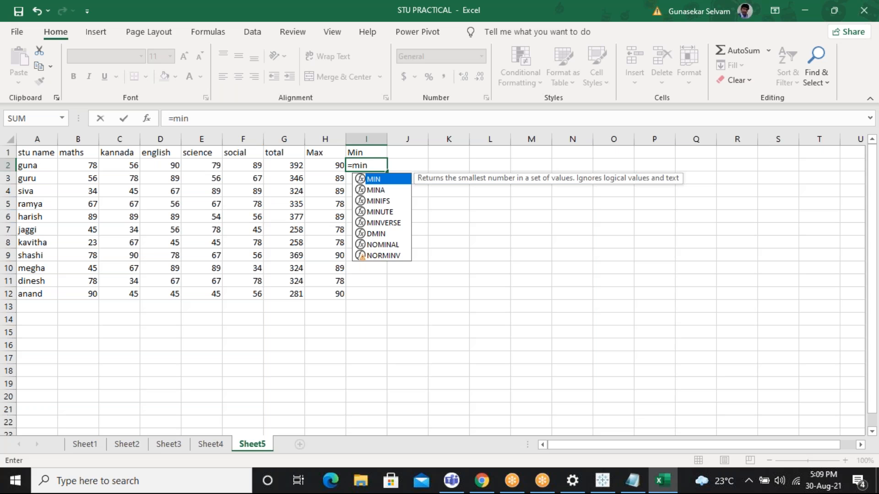
{"action": "key", "text": "Tab"}
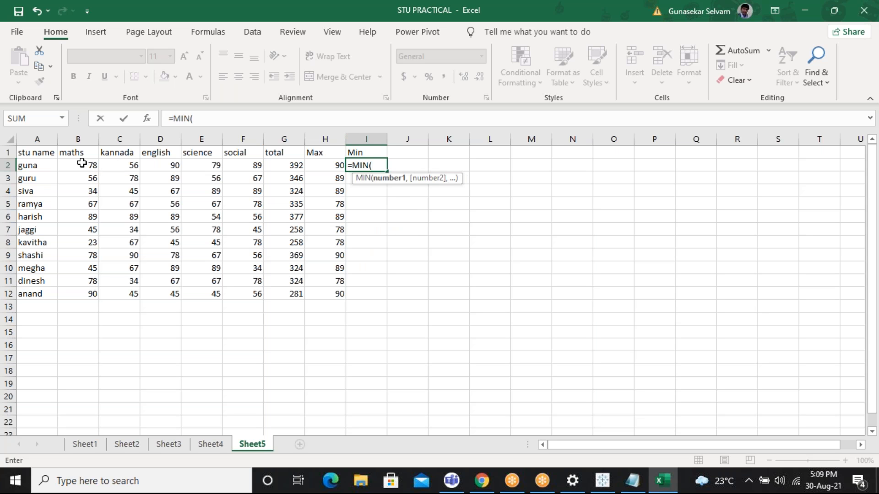
{"action": "left_click_drag", "start_coordinate": [86, 167], "coordinate": [246, 165]}
{"action": "type", "text": ")"}
{"action": "key", "text": "Return"}
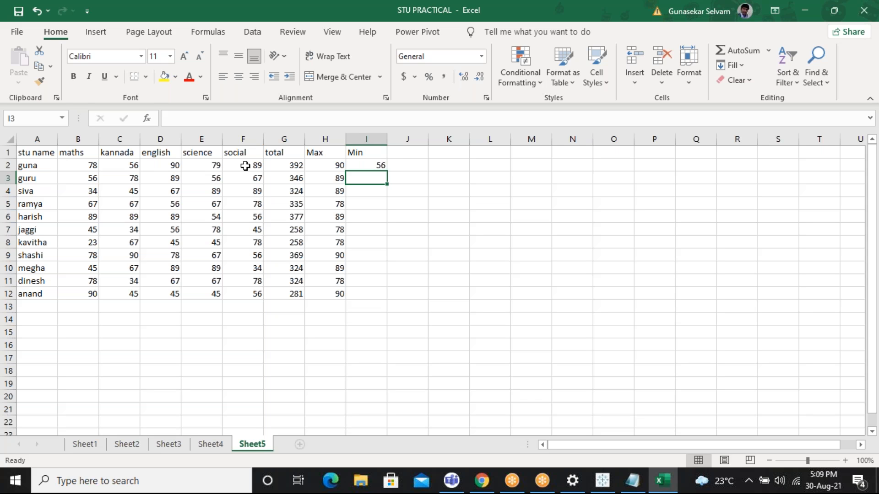
Fill the MIN formula from I2 down to I12, undoing the first fill and repeating it.
{"action": "left_click", "coordinate": [380, 166]}
{"action": "left_click_drag", "start_coordinate": [387, 173], "coordinate": [388, 299]}
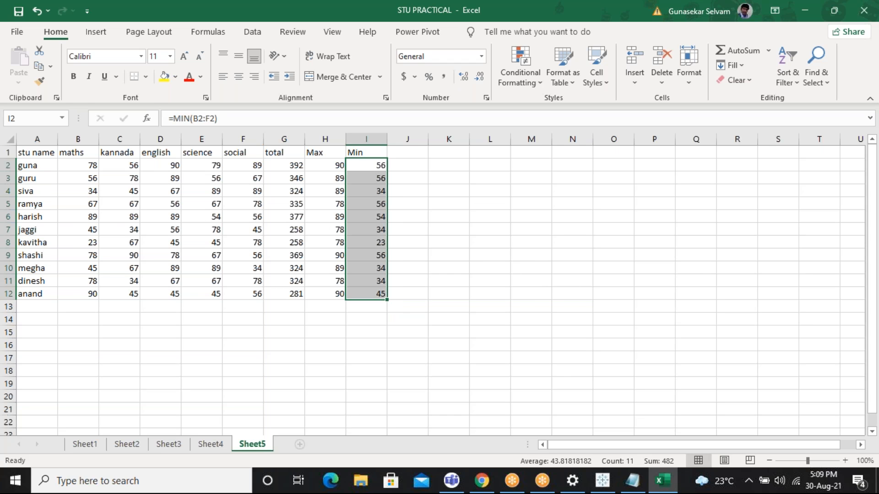
{"action": "key", "text": "ctrl+z"}
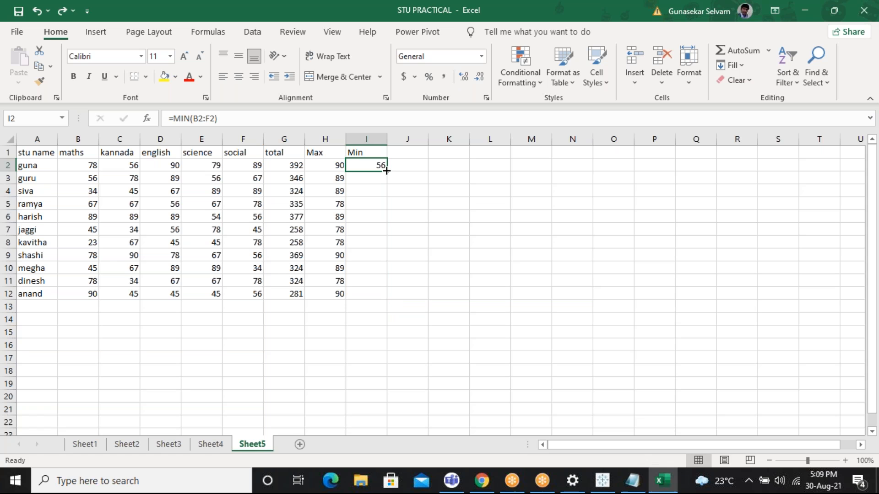
{"action": "key", "text": "ctrl+y"}
{"action": "key", "text": "ctrl+z"}
{"action": "left_click_drag", "start_coordinate": [386, 172], "coordinate": [380, 296]}
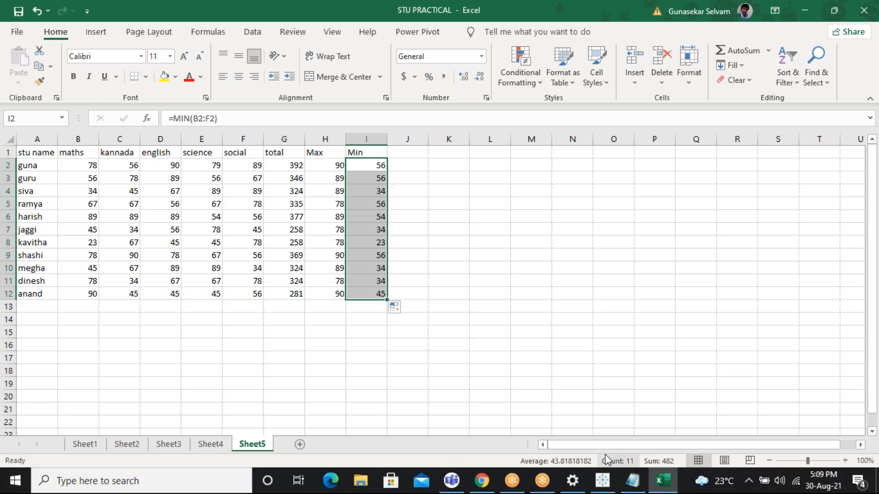
Highlight AVERAGE in the function list in Notepad, and switch back to the Excel sheet.
{"action": "left_click", "coordinate": [623, 480]}
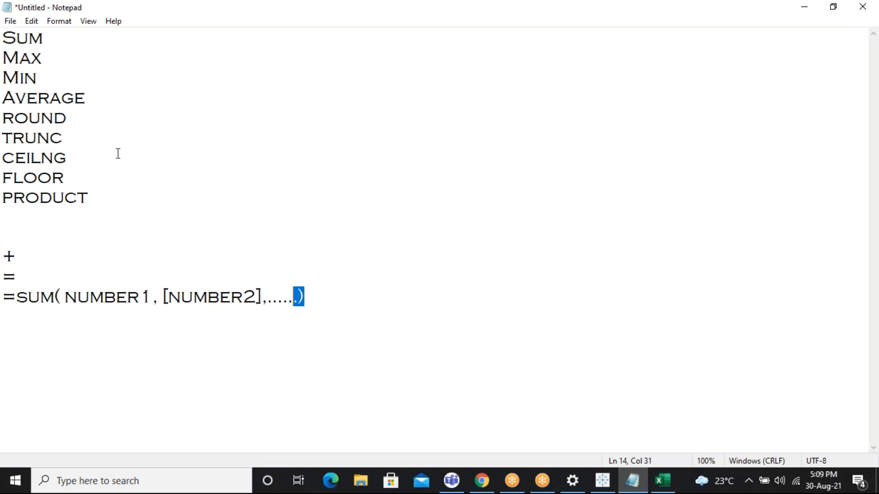
{"action": "left_click_drag", "start_coordinate": [97, 94], "coordinate": [8, 97]}
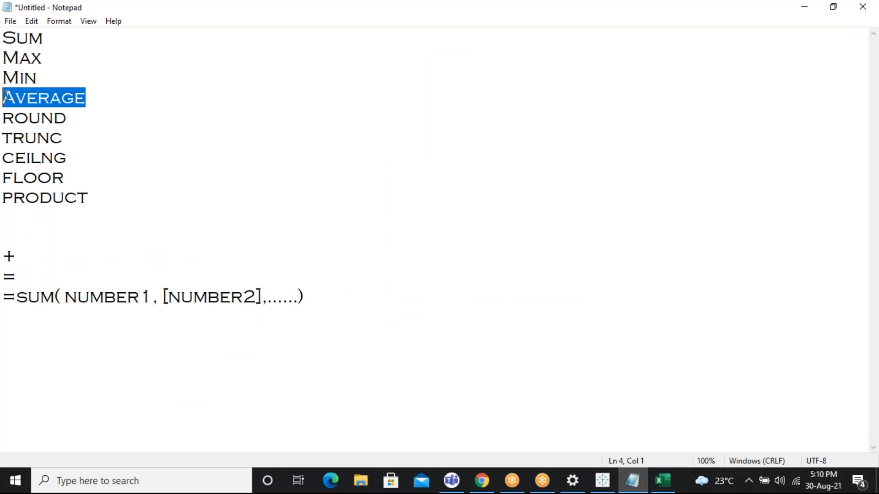
{"action": "left_click", "coordinate": [669, 485]}
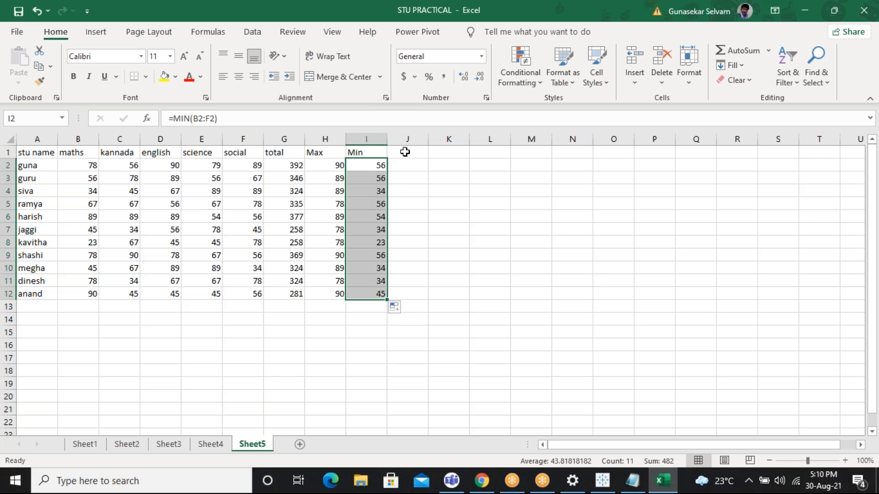
Enter the heading "average" in cell J1, next to the Min column.
{"action": "left_click", "coordinate": [405, 152]}
{"action": "type", "text": "avergae"}
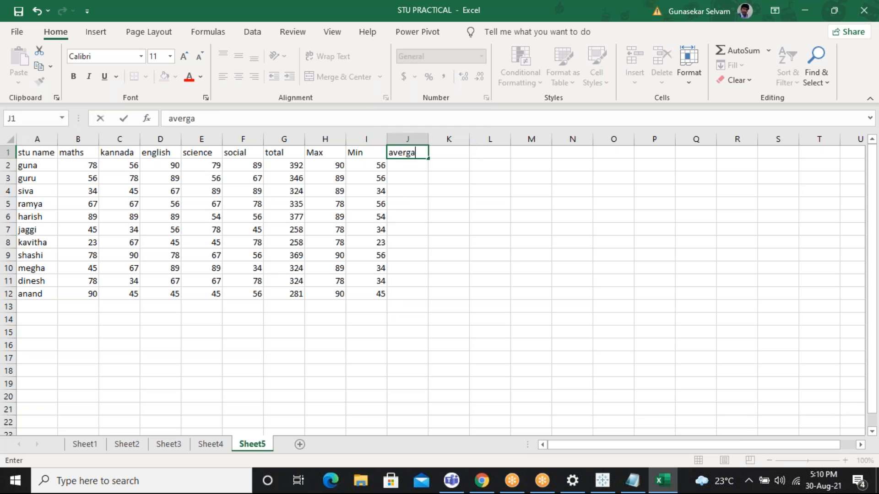
{"action": "key", "text": "BackSpace"}
{"action": "key", "text": "BackSpace"}
{"action": "type", "text": "e"}
{"action": "key", "text": "BackSpace"}
{"action": "key", "text": "BackSpace"}
{"action": "key", "text": "BackSpace"}
{"action": "type", "text": "rage"}
{"action": "key", "text": "Return"}
Enter =AVERAGE(B2:F2) in J2 to get the average mark, and fill the formula down to J12.
{"action": "type", "text": "="}
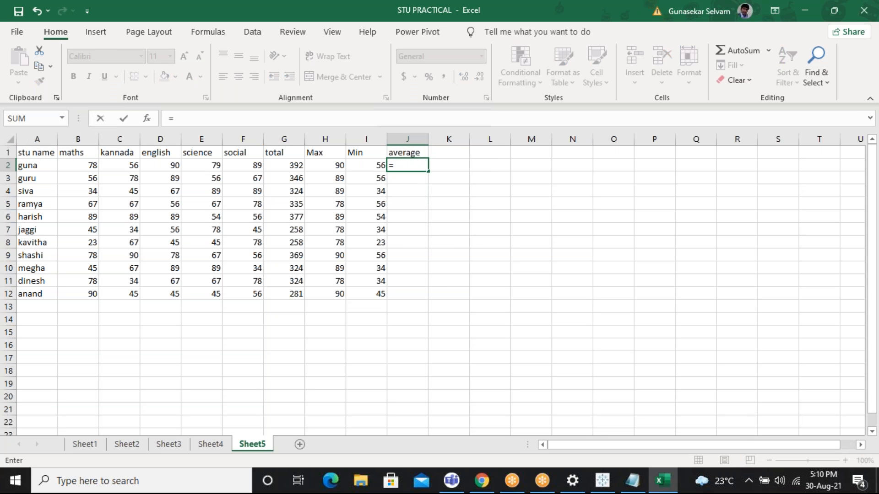
{"action": "type", "text": "av"}
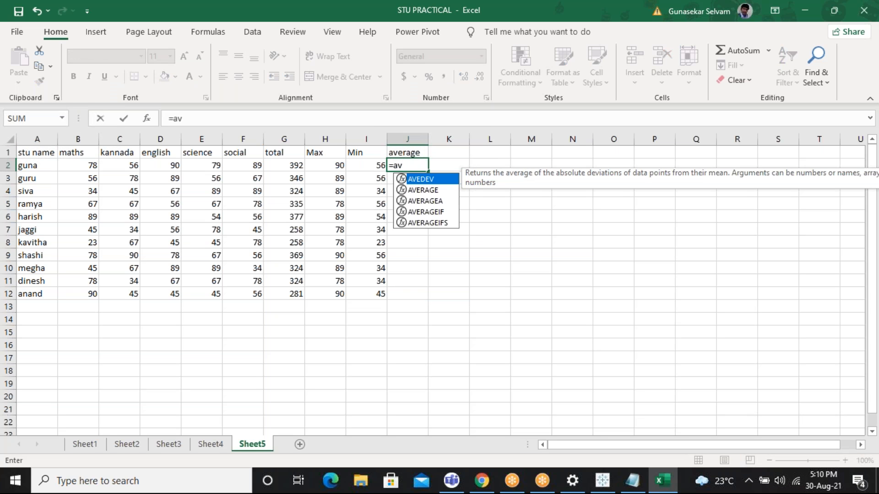
{"action": "key", "text": "Down"}
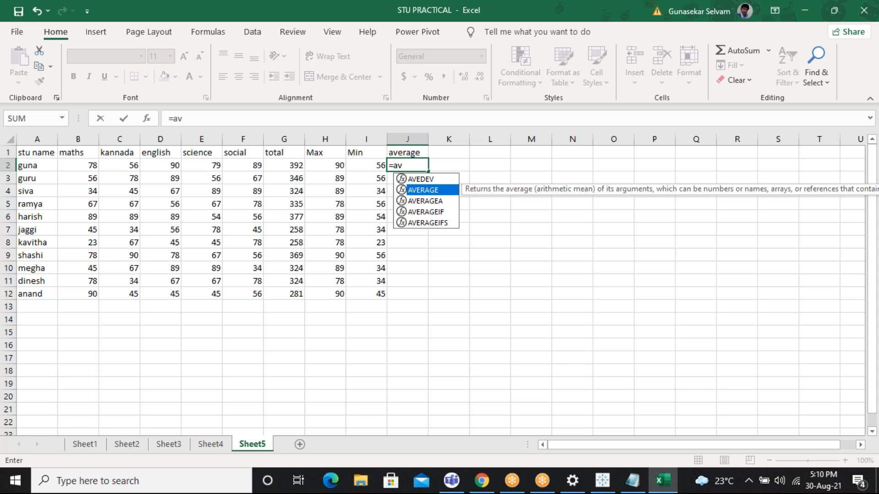
{"action": "key", "text": "Tab"}
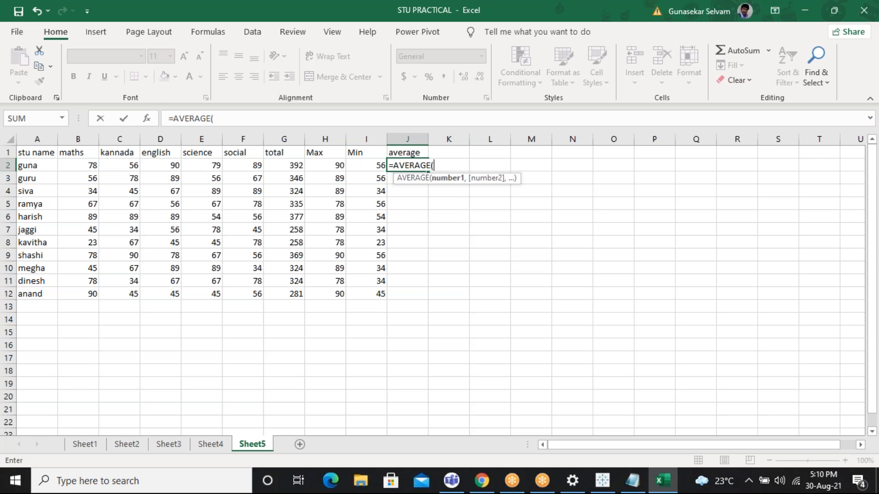
{"action": "left_click_drag", "start_coordinate": [78, 165], "coordinate": [251, 168]}
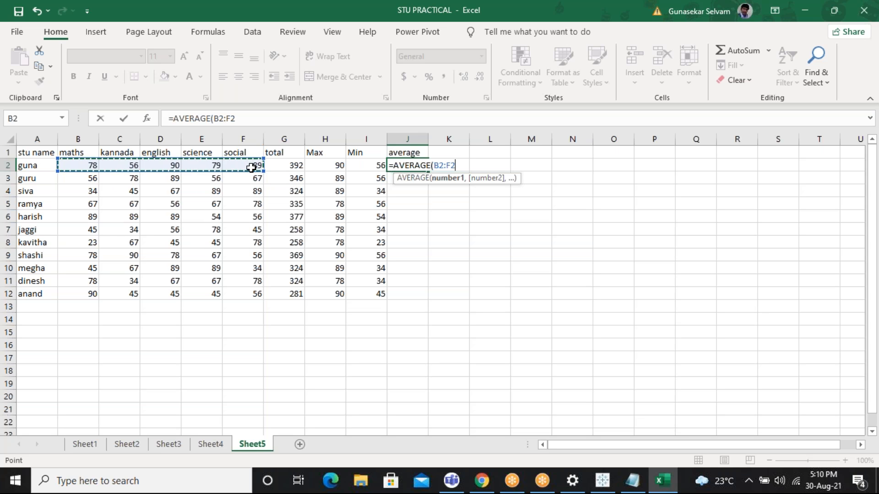
{"action": "type", "text": ")"}
{"action": "key", "text": "Return"}
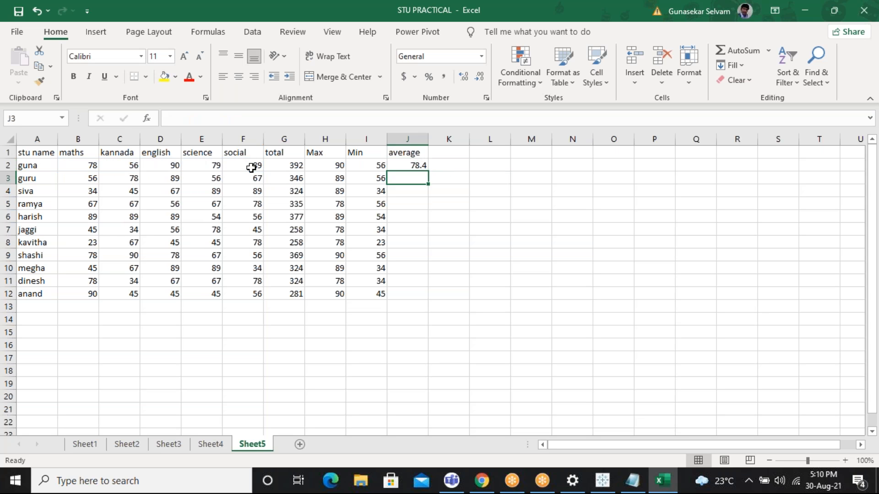
{"action": "mouse_move", "coordinate": [410, 164]}
{"action": "left_mouse_down"}
{"action": "mouse_move", "coordinate": [449, 165]}
{"action": "mouse_move", "coordinate": [420, 319]}
{"action": "mouse_move", "coordinate": [421, 294]}
{"action": "mouse_move", "coordinate": [433, 303]}
{"action": "left_mouse_up"}
{"action": "left_click", "coordinate": [408, 164]}
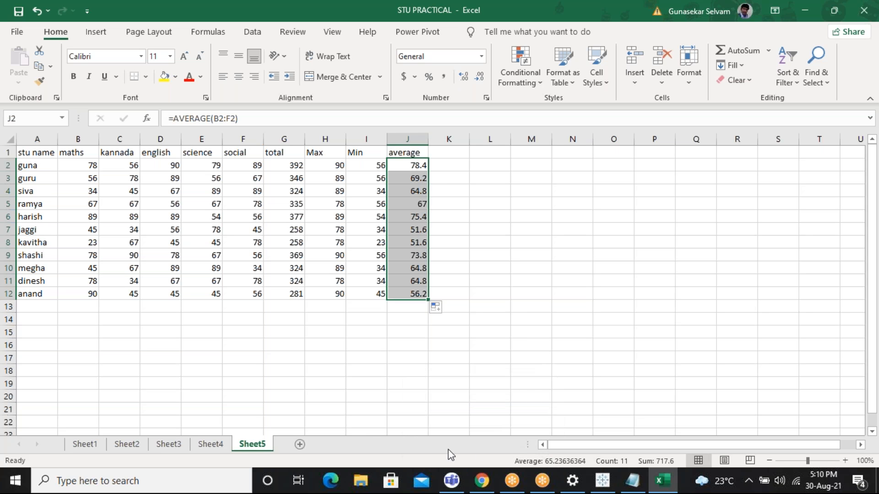
Switch to Chrome, search for "whatsapp web" in a new tab and open the WhatsApp Web site.
{"action": "left_click", "coordinate": [481, 481]}
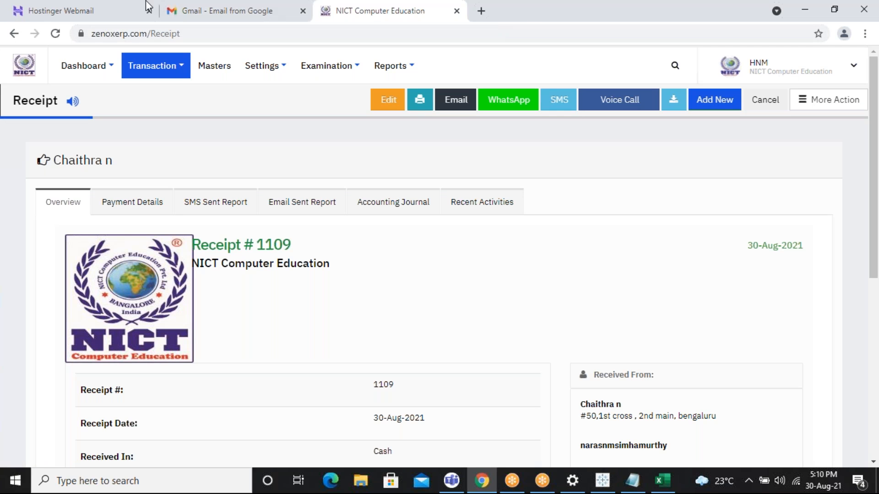
{"action": "left_click", "coordinate": [215, 13]}
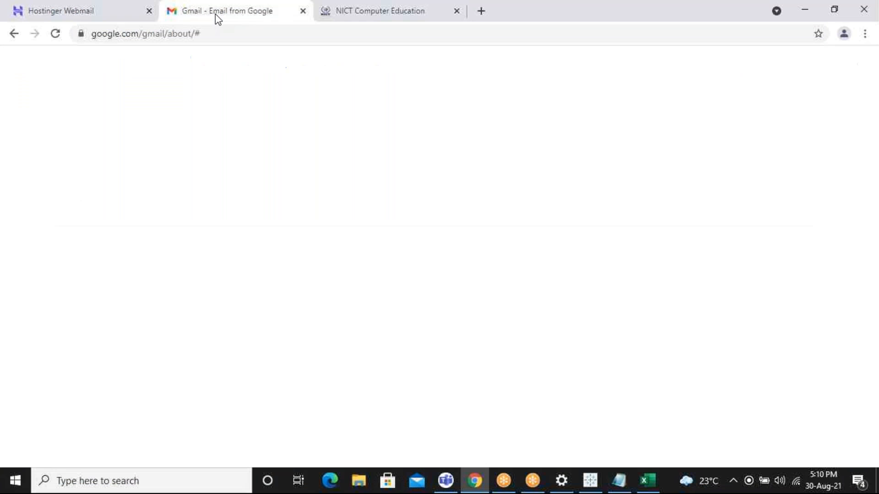
{"action": "key", "text": "ctrl+t"}
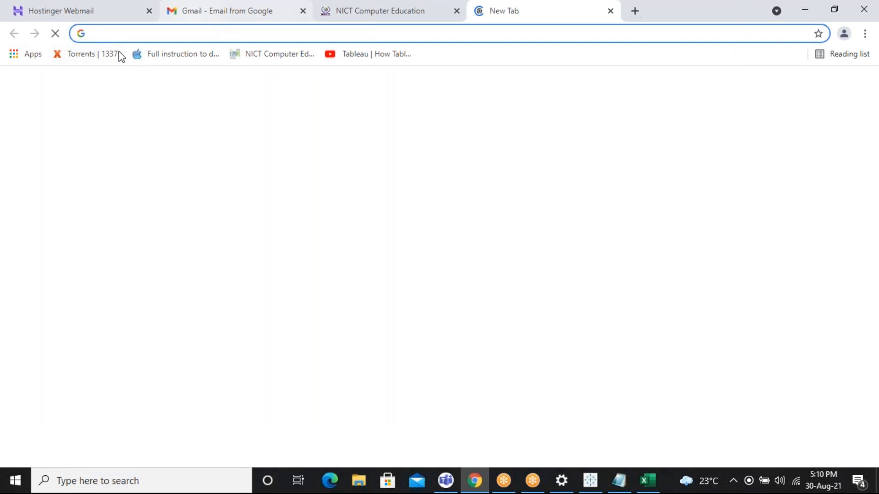
{"action": "type", "text": "wh"}
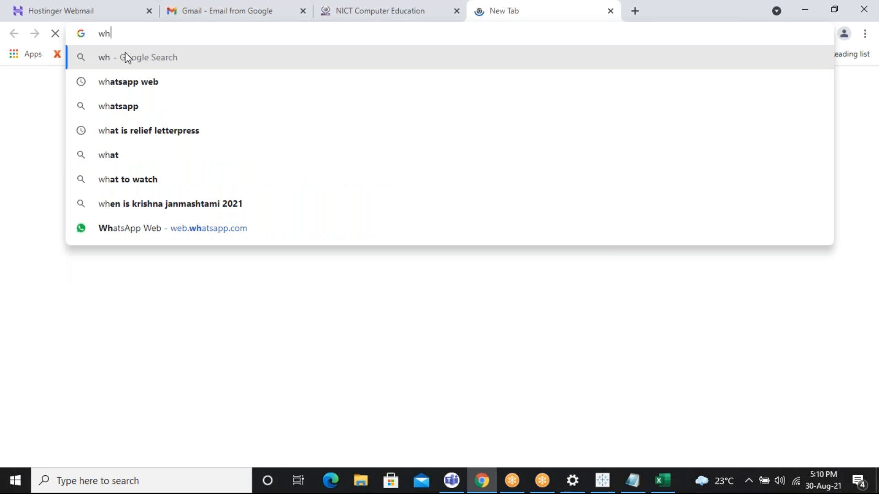
{"action": "key", "text": "Down"}
{"action": "key", "text": "Return"}
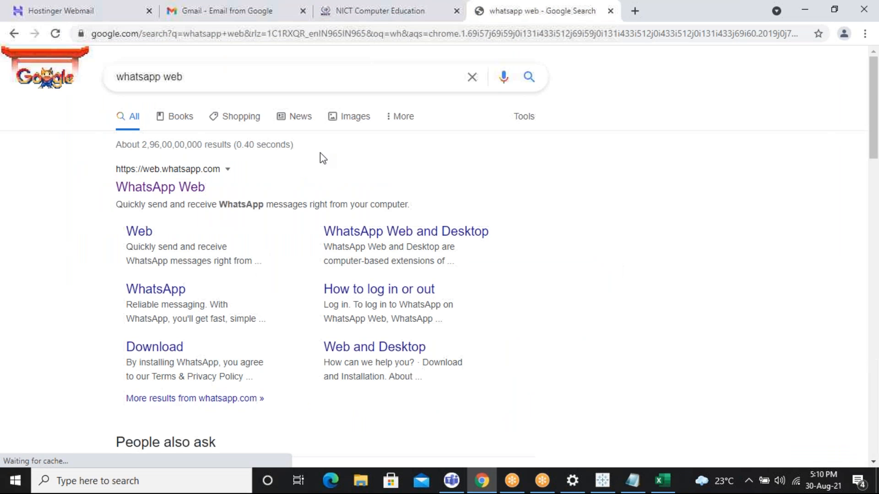
{"action": "left_click", "coordinate": [161, 191]}
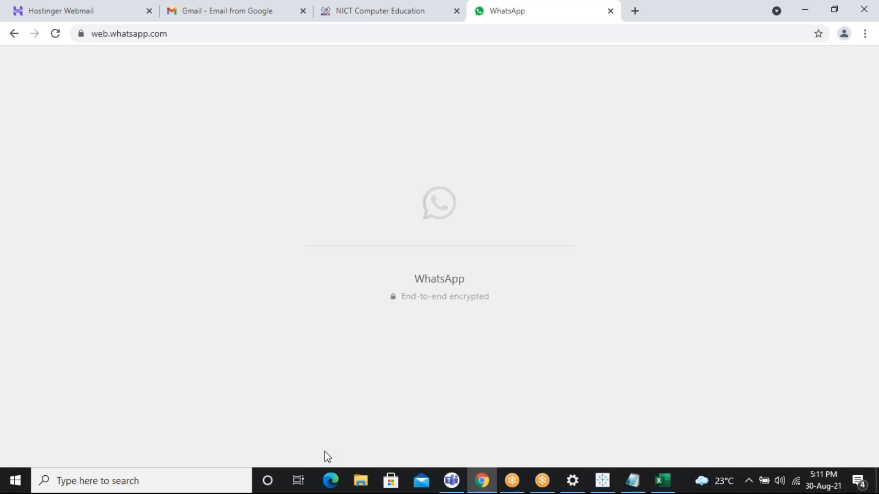
Look at the Excel sheet while WhatsApp Web loads, and return to Chrome to open the Mcc Tableau Cee Aug group chat.
{"action": "left_click", "coordinate": [668, 490]}
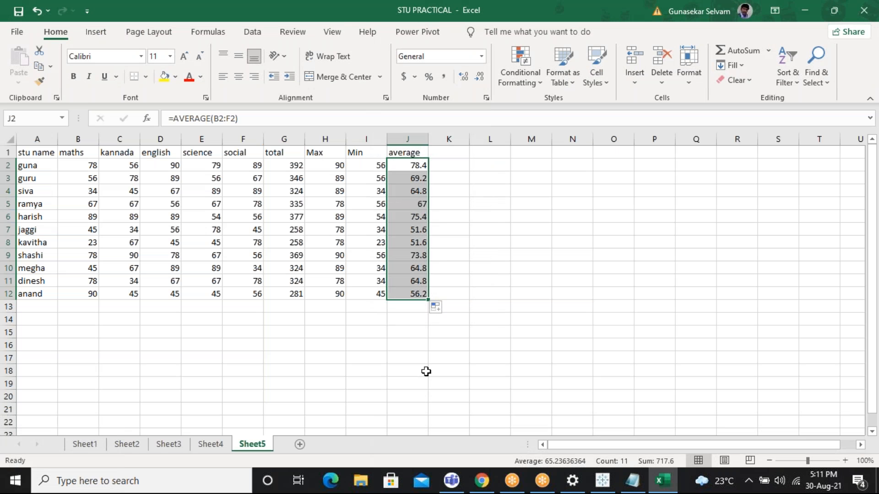
{"action": "left_click", "coordinate": [482, 485]}
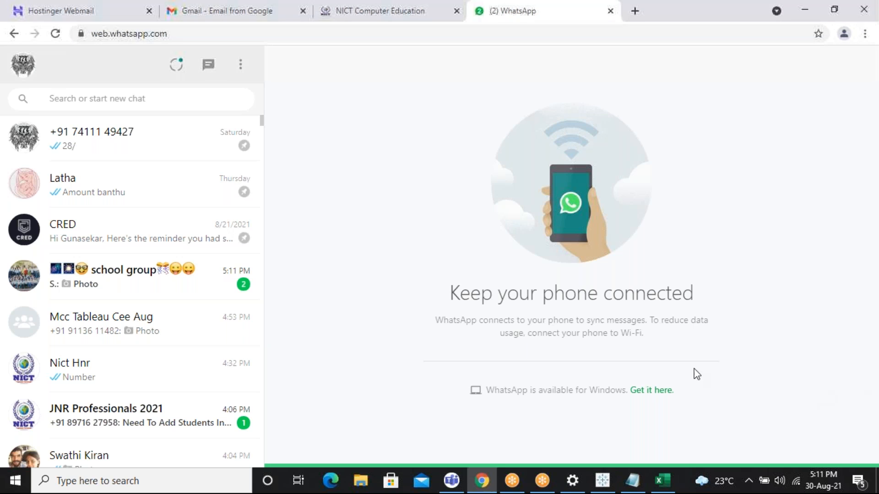
{"action": "left_click", "coordinate": [129, 332]}
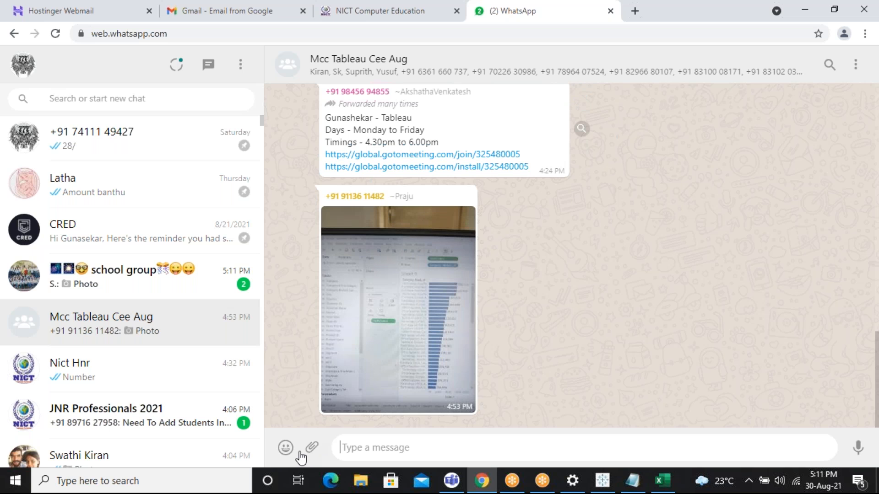
Send the STU PRACTICAL.xlsx file from File Explorer to the Mcc Tableau Cee Aug group chat, and switch back to Excel.
{"action": "left_click", "coordinate": [368, 486]}
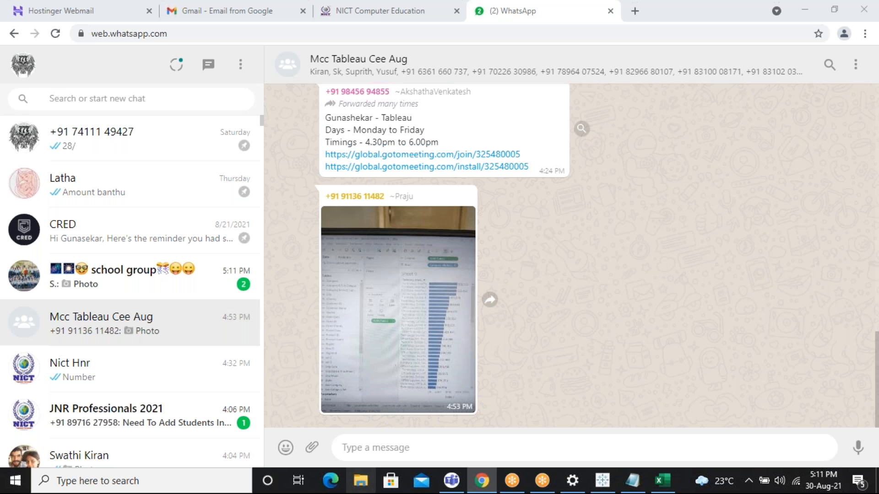
{"action": "left_click", "coordinate": [360, 480]}
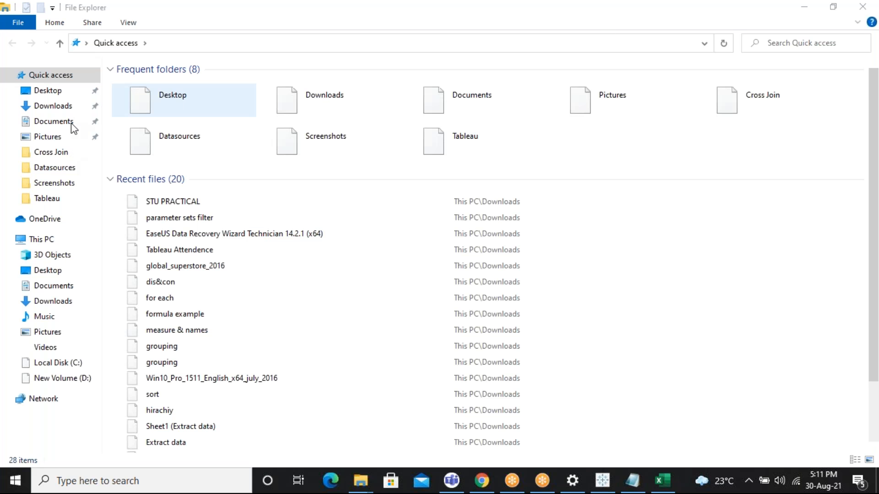
{"action": "left_click_drag", "start_coordinate": [196, 10], "coordinate": [400, 227]}
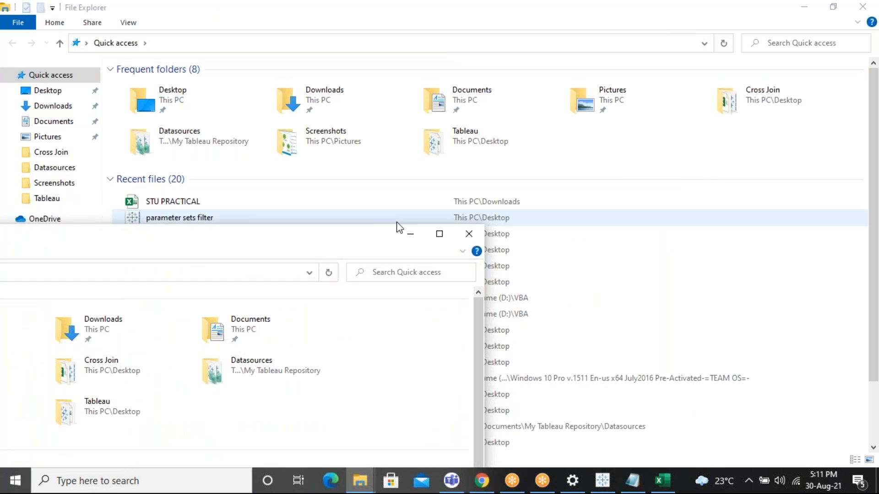
{"action": "left_click", "coordinate": [468, 233]}
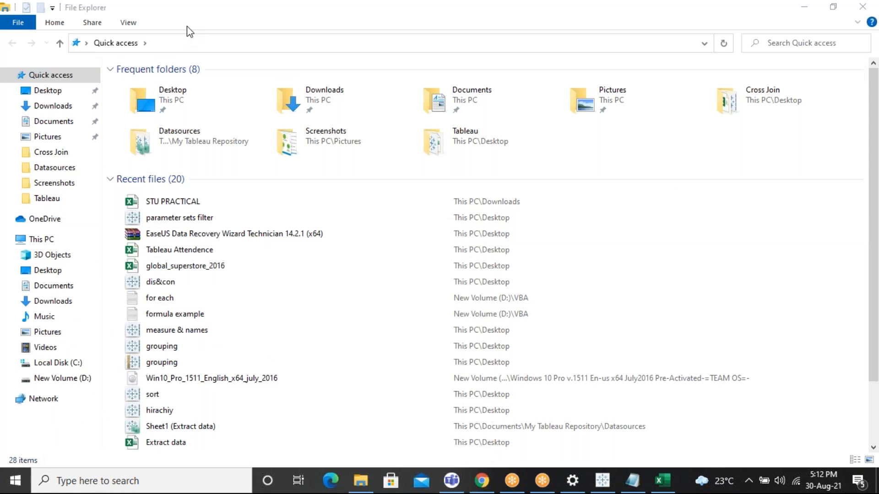
{"action": "double_click", "coordinate": [204, 12]}
{"action": "left_click_drag", "start_coordinate": [357, 70], "coordinate": [590, 88]}
{"action": "left_click_drag", "start_coordinate": [602, 329], "coordinate": [399, 413]}
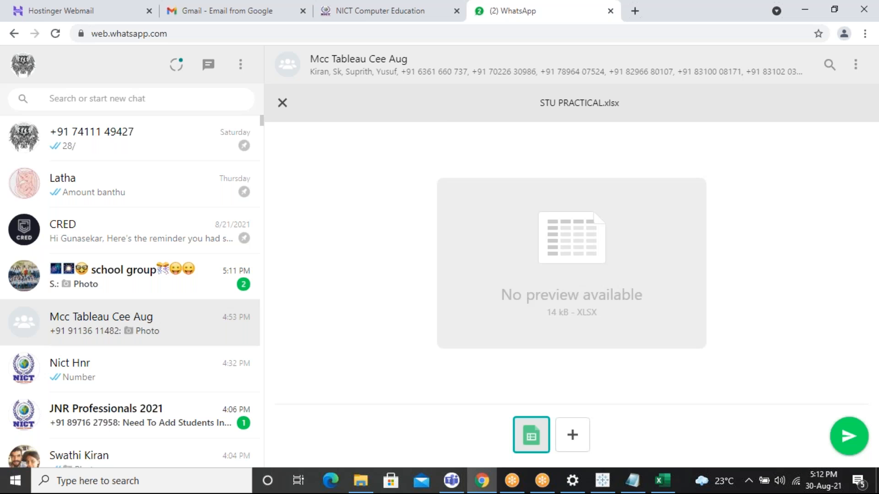
{"action": "key", "text": "Return"}
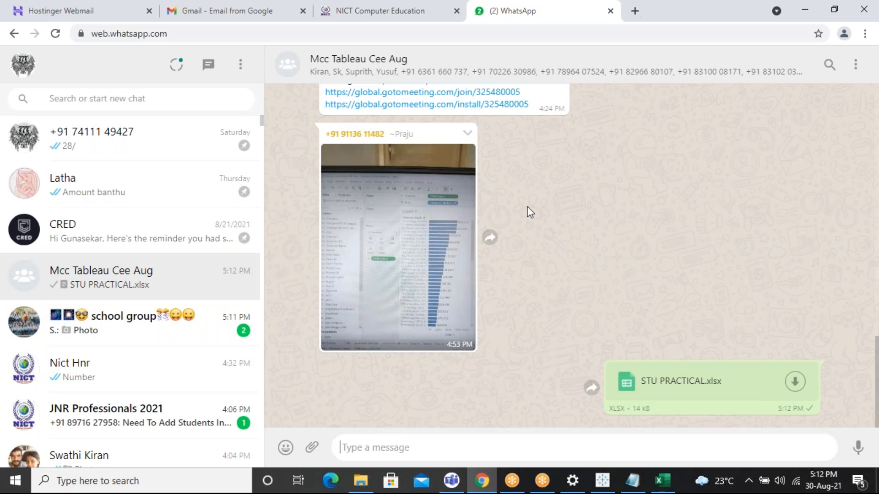
{"action": "key", "text": "alt+Tab"}
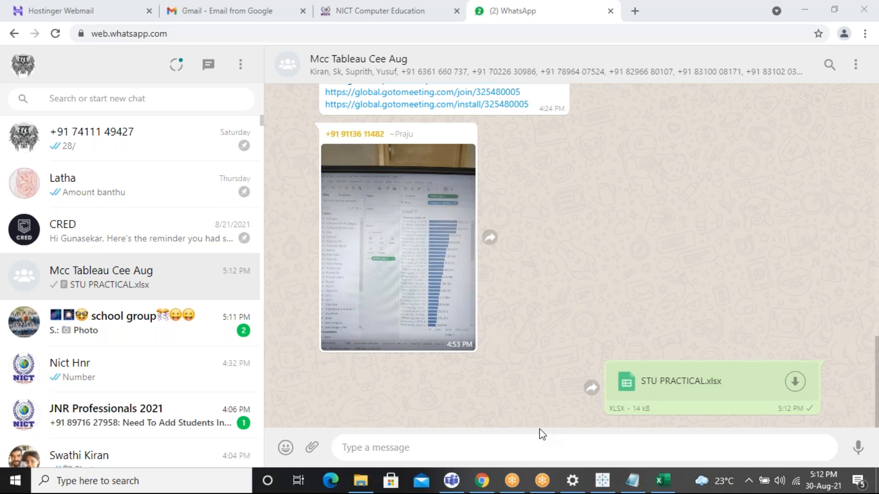
{"action": "left_click", "coordinate": [662, 480]}
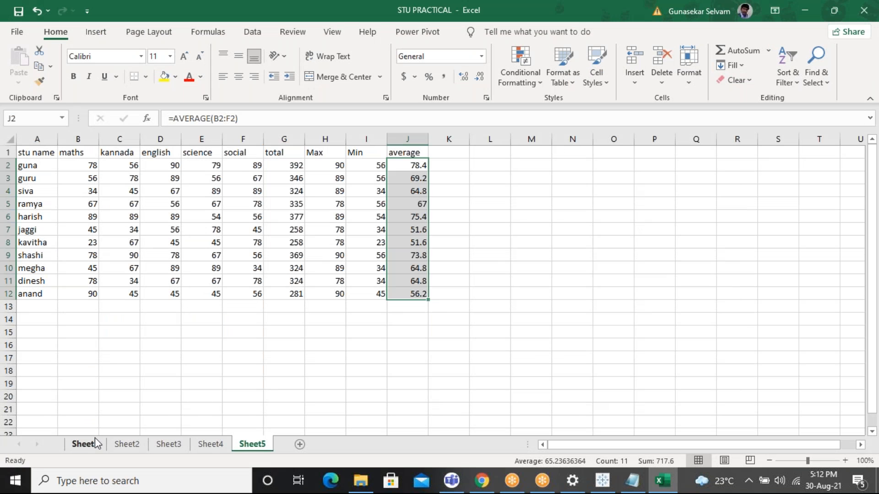
Compare the original marks table on Sheet1 with Sheet5, and review Sheet5's total, Max, Min and average columns.
{"action": "left_click", "coordinate": [85, 444]}
{"action": "left_click_drag", "start_coordinate": [45, 166], "coordinate": [367, 387]}
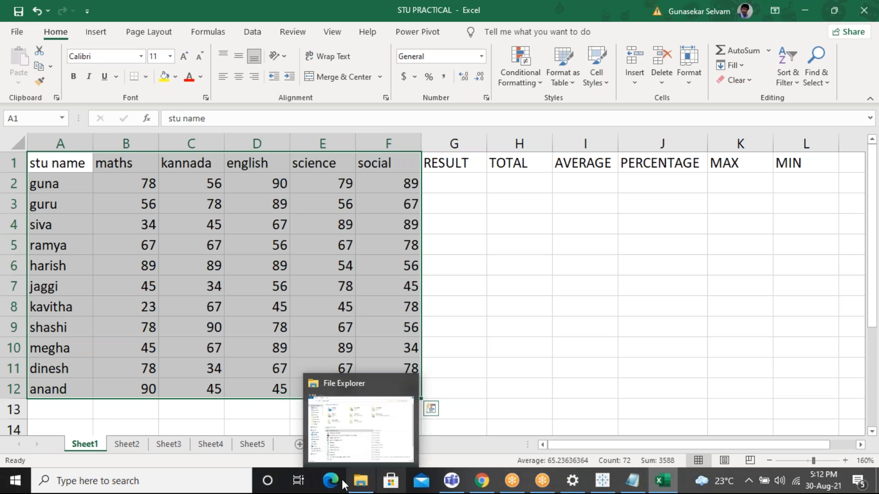
{"action": "left_click", "coordinate": [257, 451]}
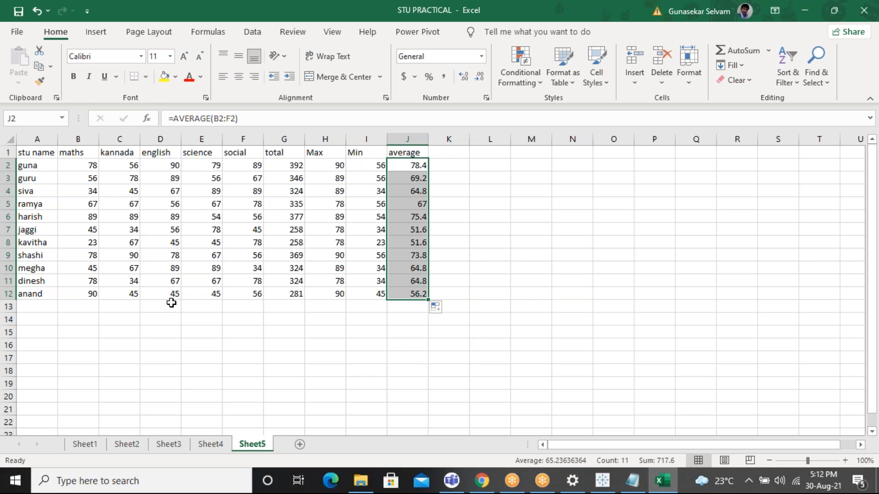
{"action": "left_click_drag", "start_coordinate": [35, 152], "coordinate": [243, 293]}
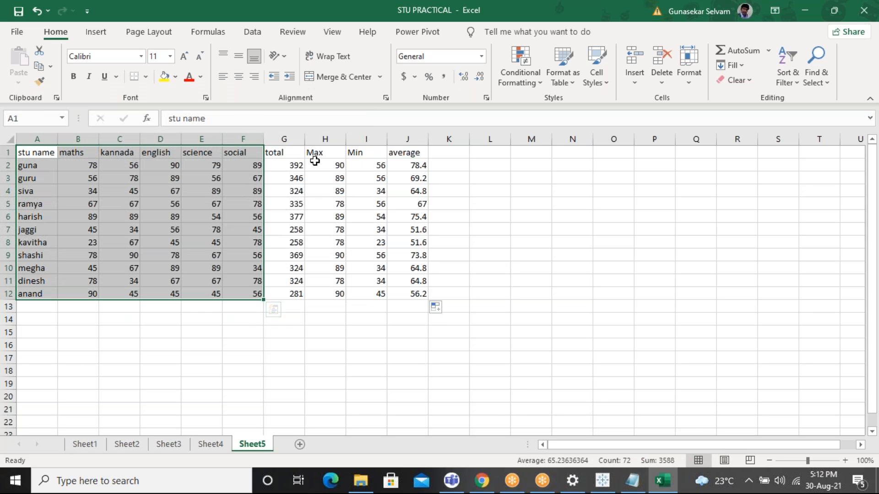
{"action": "left_click", "coordinate": [273, 149]}
{"action": "left_click", "coordinate": [329, 158]}
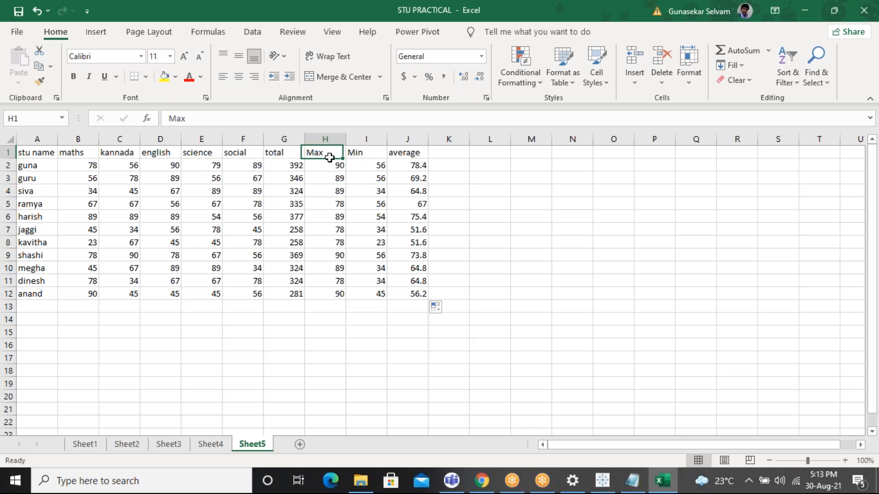
{"action": "left_click", "coordinate": [372, 151]}
{"action": "left_click", "coordinate": [401, 153]}
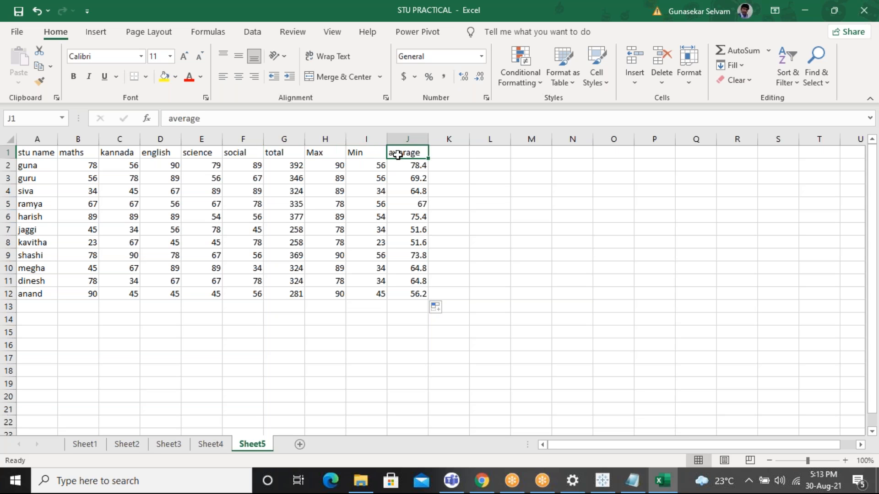
{"action": "left_click", "coordinate": [284, 163]}
{"action": "left_click_drag", "start_coordinate": [284, 164], "coordinate": [414, 301]}
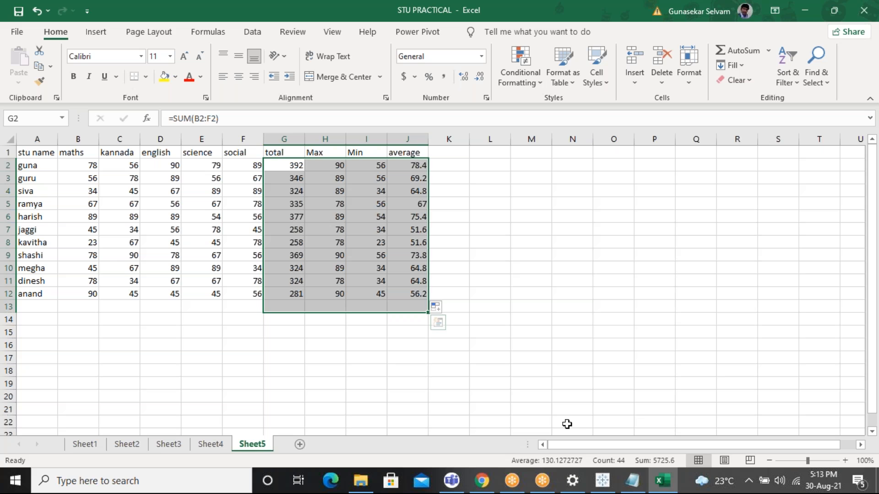
{"action": "left_click", "coordinate": [446, 149]}
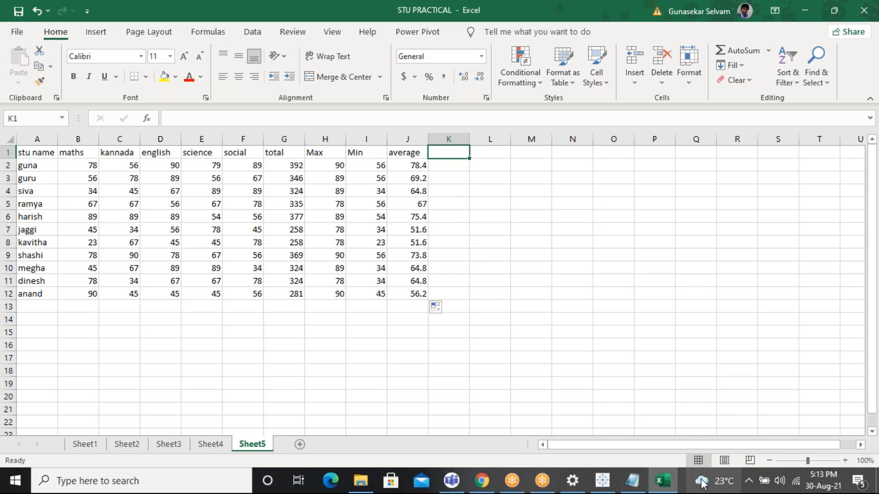
Switch to Notepad to find ROUND in the list of functions, and return to Excel.
{"action": "left_click", "coordinate": [632, 481]}
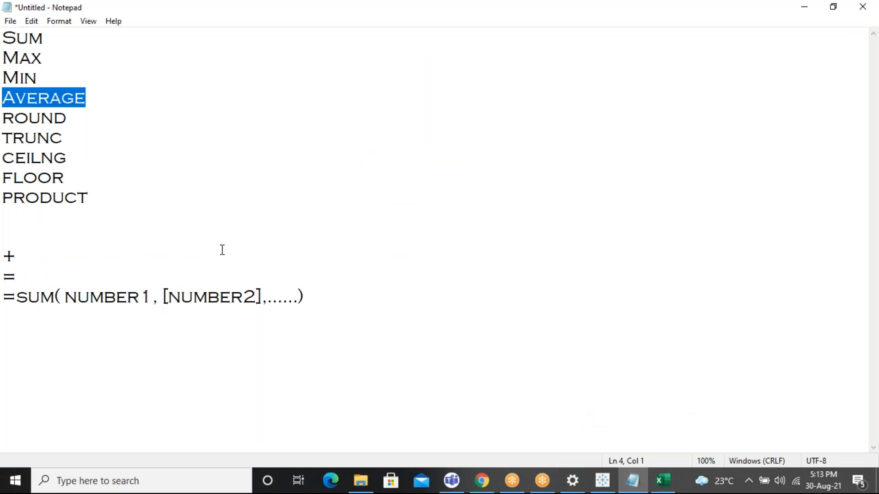
{"action": "double_click", "coordinate": [74, 122]}
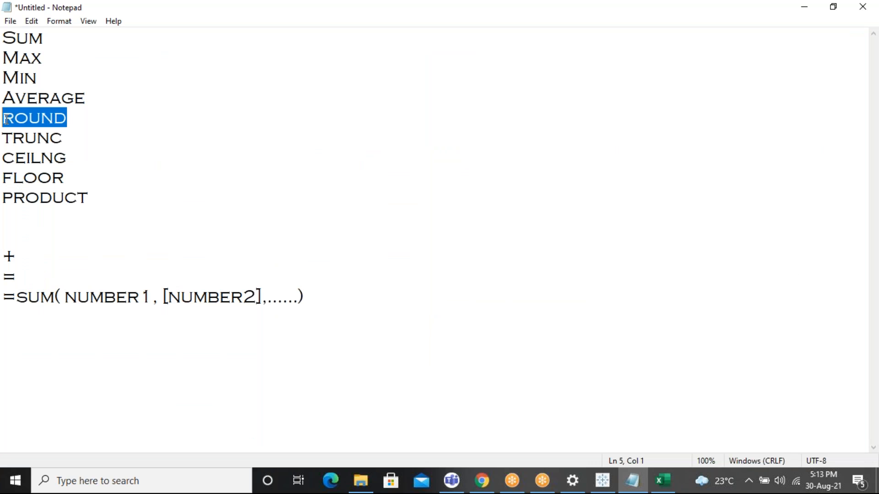
{"action": "left_click", "coordinate": [805, 6]}
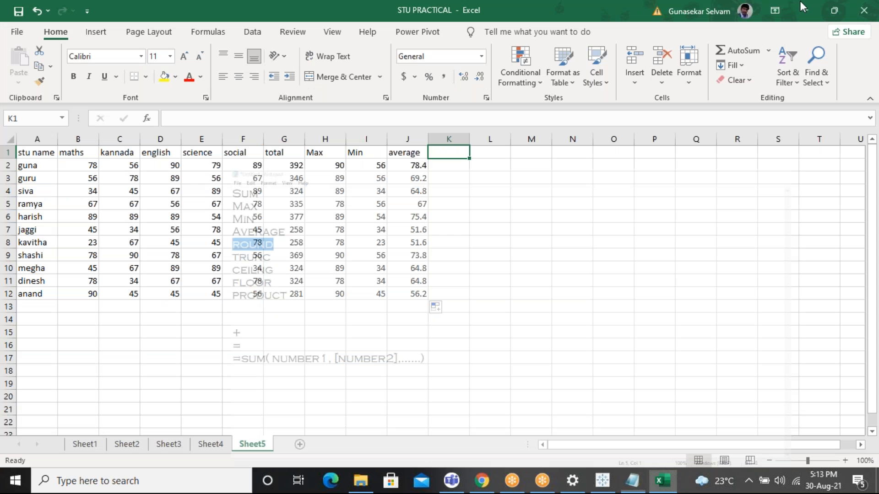
Clear the average values in J2:J13 on Sheet5.
{"action": "left_click", "coordinate": [167, 362]}
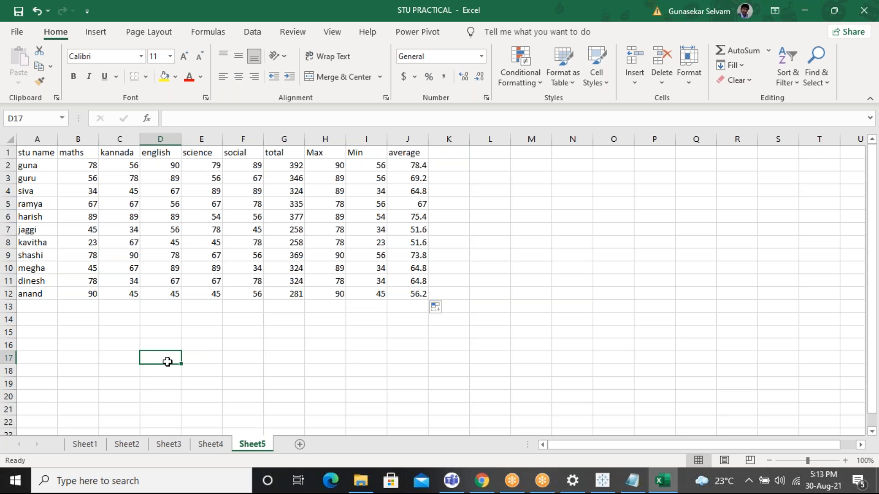
{"action": "left_click_drag", "start_coordinate": [420, 166], "coordinate": [411, 310]}
{"action": "key", "text": "Delete"}
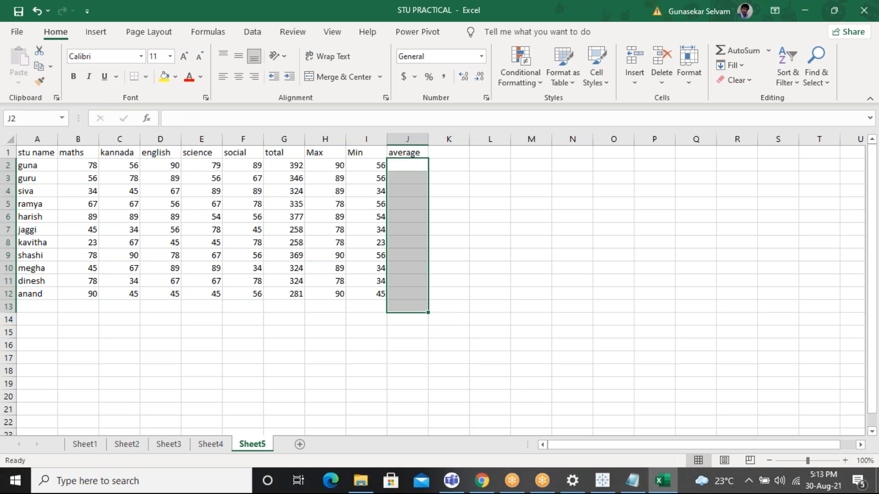
Enter =AVERAGE(B2:F2) in J2 again and fill the formula down to J12.
{"action": "left_click", "coordinate": [417, 162]}
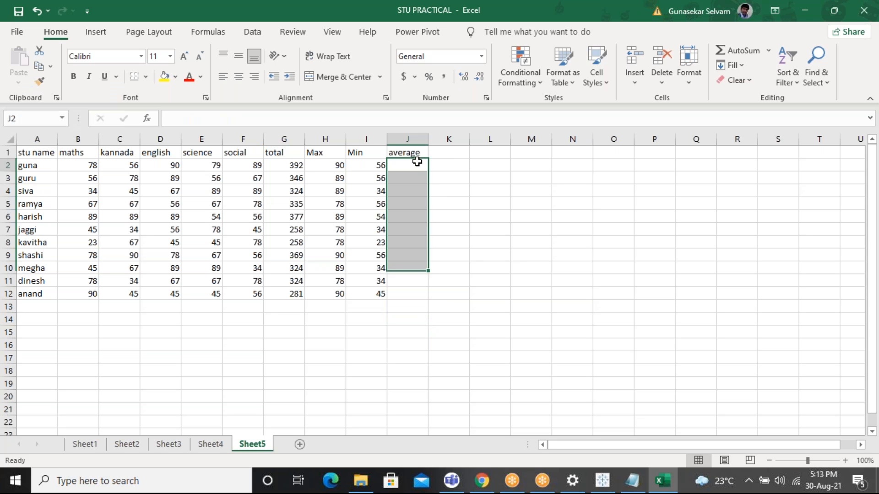
{"action": "type", "text": "="}
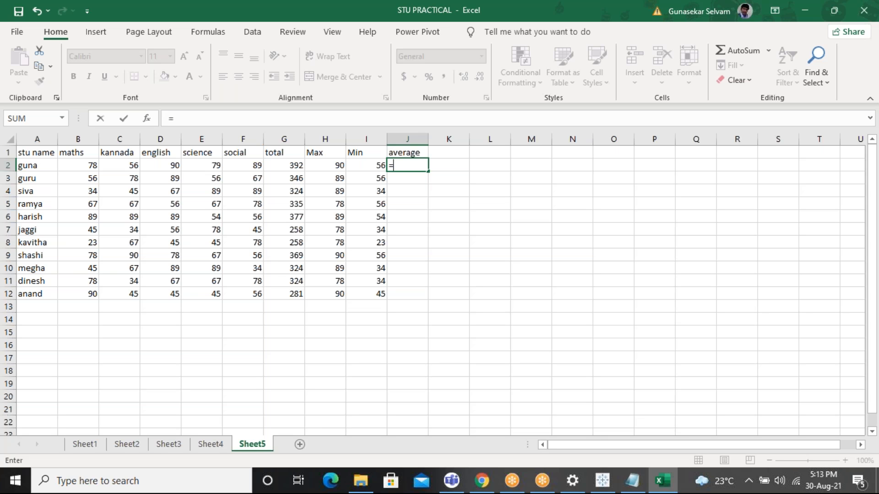
{"action": "type", "text": "ave"}
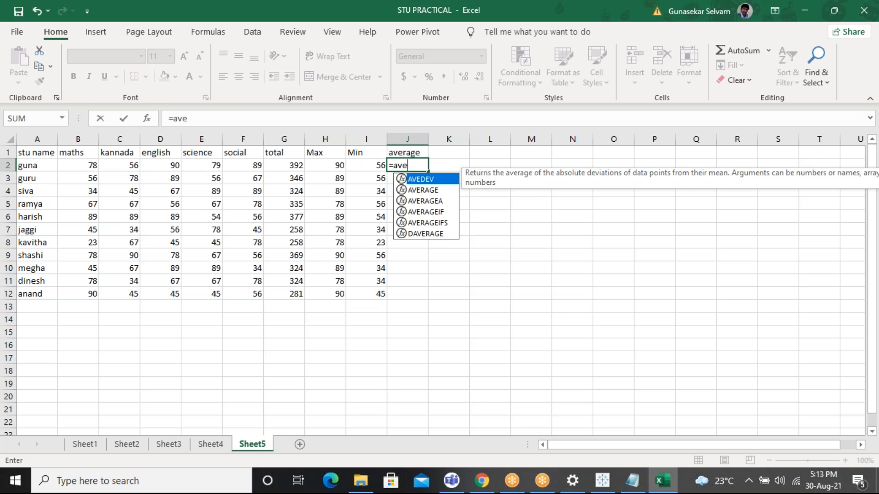
{"action": "key", "text": "Down"}
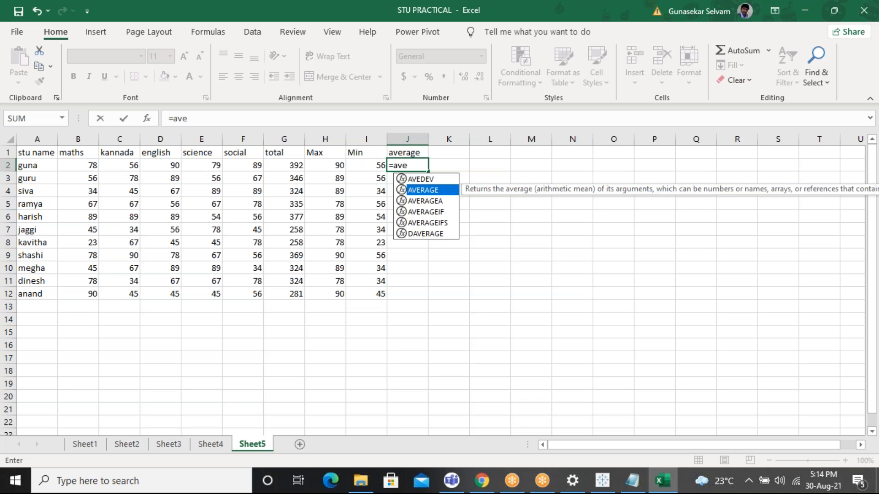
{"action": "key", "text": "Tab"}
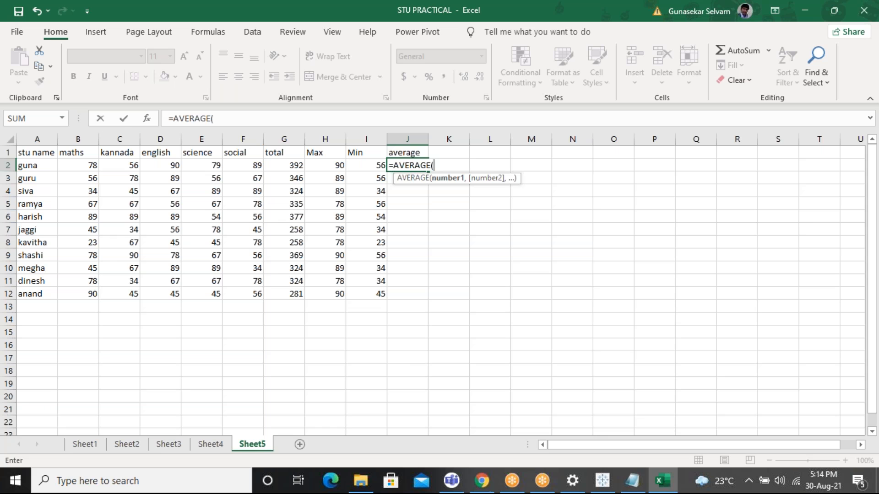
{"action": "left_click", "coordinate": [80, 168]}
{"action": "left_click_drag", "start_coordinate": [79, 168], "coordinate": [239, 166]}
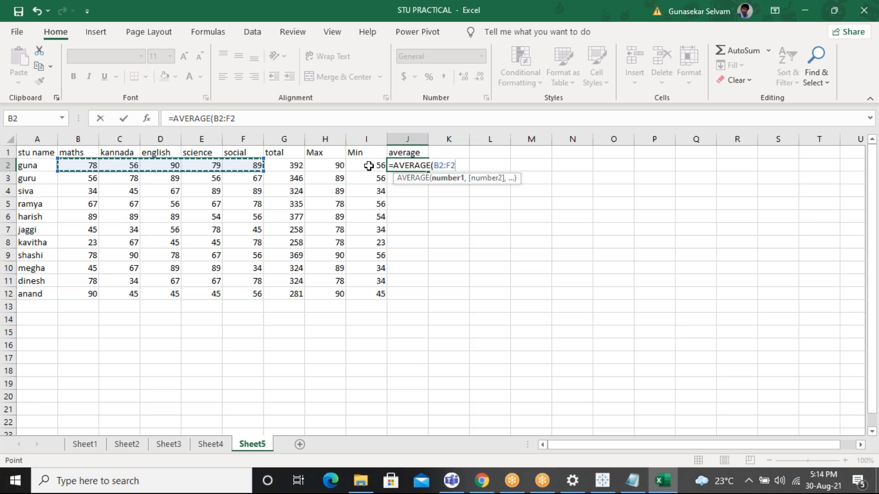
{"action": "type", "text": ")"}
{"action": "key", "text": "Return"}
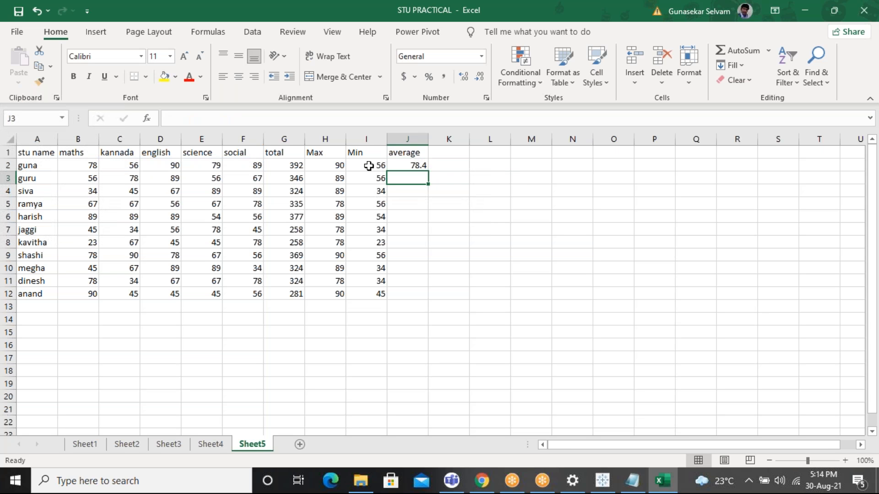
{"action": "left_click", "coordinate": [414, 166]}
{"action": "left_click_drag", "start_coordinate": [429, 172], "coordinate": [429, 301]}
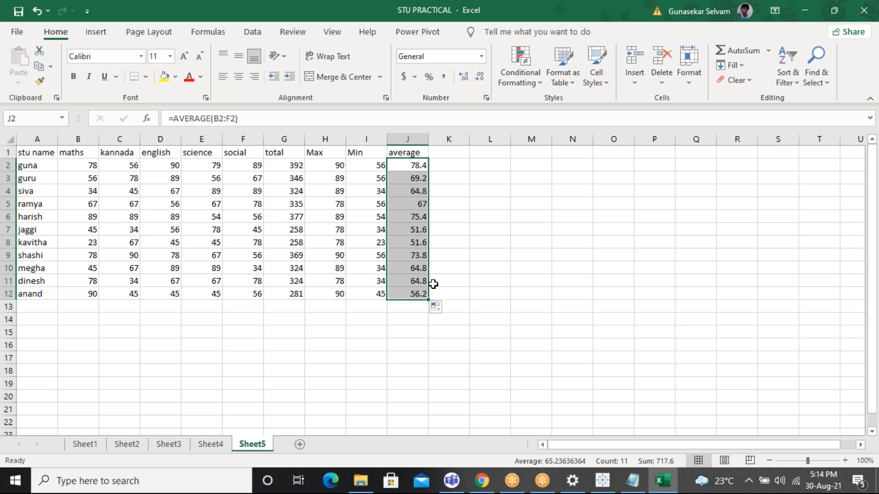
Enter the sample number 78.56323 in E16 and widen column E.
{"action": "left_click", "coordinate": [200, 345]}
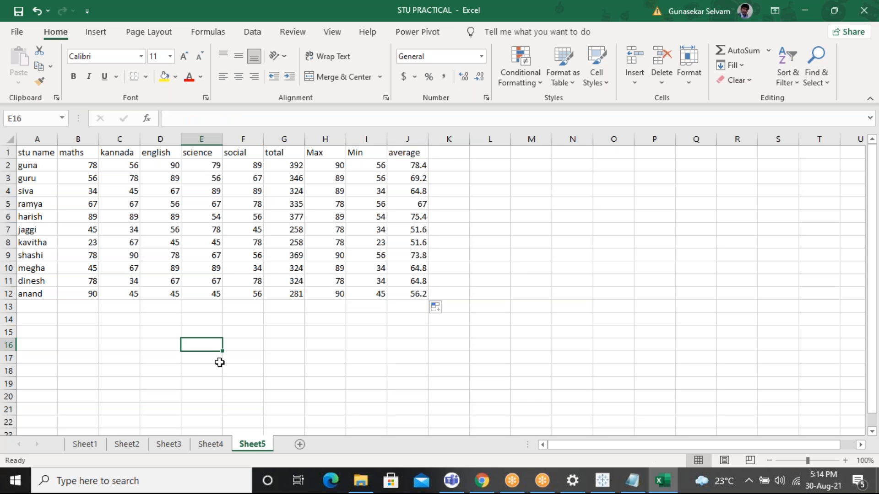
{"action": "type", "text": "78.563"}
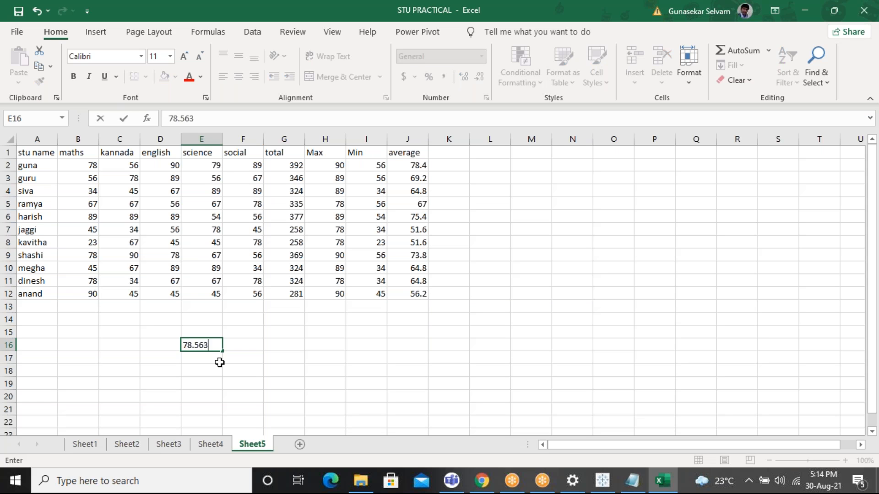
{"action": "type", "text": "23"}
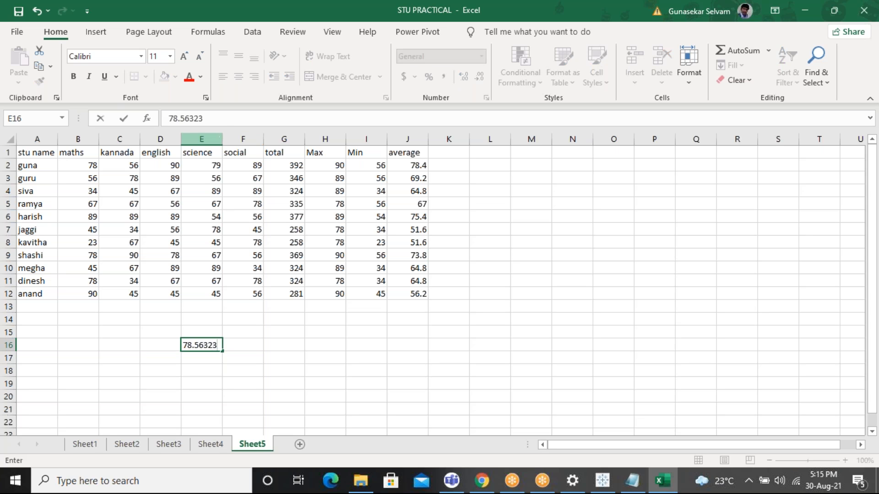
{"action": "left_click", "coordinate": [218, 133]}
{"action": "left_click_drag", "start_coordinate": [222, 139], "coordinate": [245, 142]}
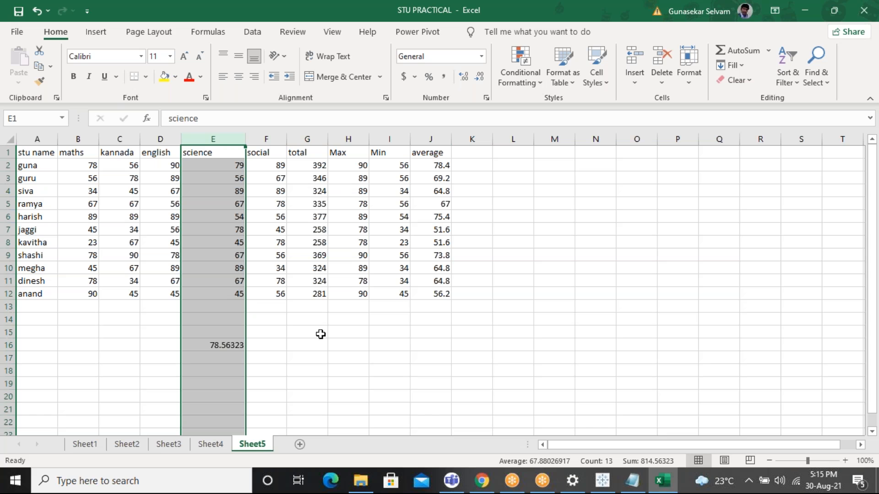
{"action": "left_click", "coordinate": [228, 345]}
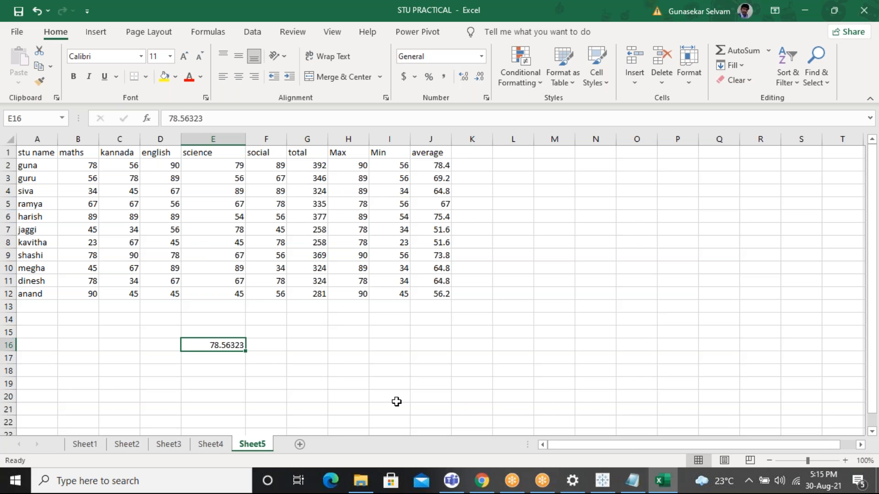
Round the number in E16 to two decimal places by entering =ROUND(E16,2) in E19.
{"action": "scroll", "coordinate": [396, 401], "scroll_direction": "up", "scroll_amount": 3, "text": "ctrl"}
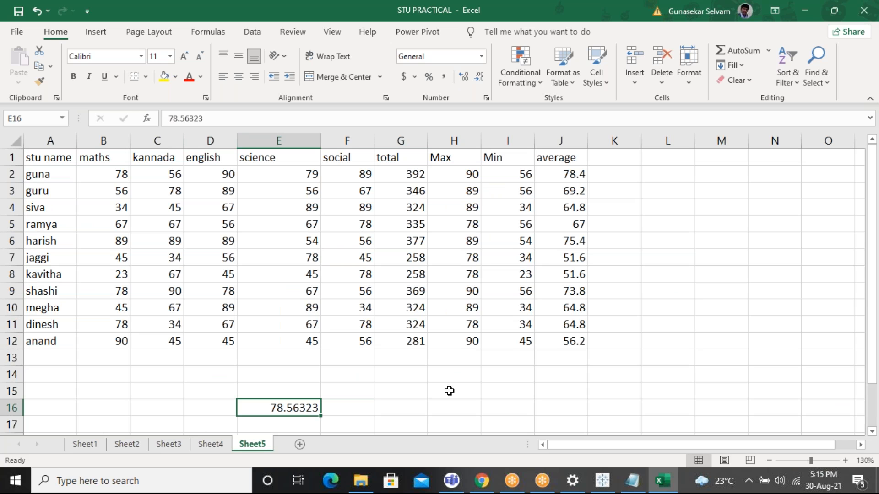
{"action": "left_click", "coordinate": [446, 364]}
{"action": "scroll", "coordinate": [447, 365], "scroll_direction": "down", "scroll_amount": 7}
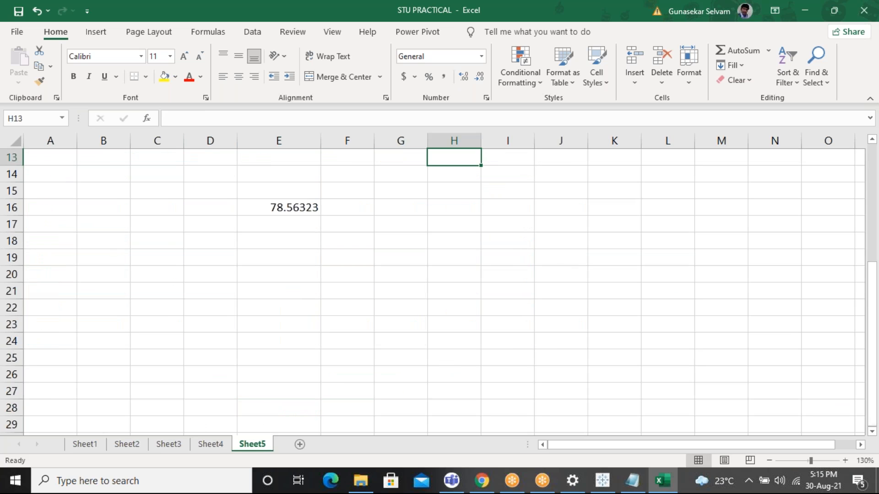
{"action": "scroll", "coordinate": [446, 365], "scroll_direction": "up", "scroll_amount": 2}
{"action": "scroll", "coordinate": [439, 290], "scroll_direction": "up", "scroll_amount": 4}
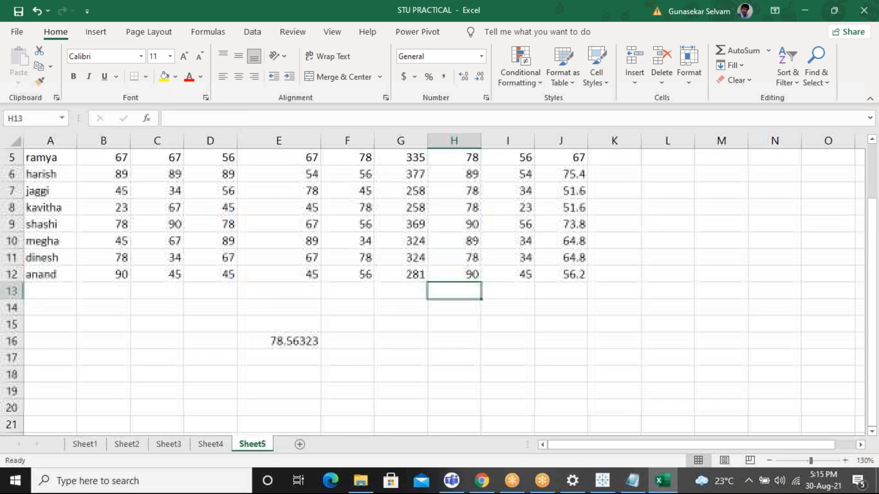
{"action": "scroll", "coordinate": [440, 291], "scroll_direction": "down", "scroll_amount": 3}
{"action": "scroll", "coordinate": [439, 291], "scroll_direction": "down", "scroll_amount": 1}
{"action": "scroll", "coordinate": [439, 291], "scroll_direction": "up", "scroll_amount": 1}
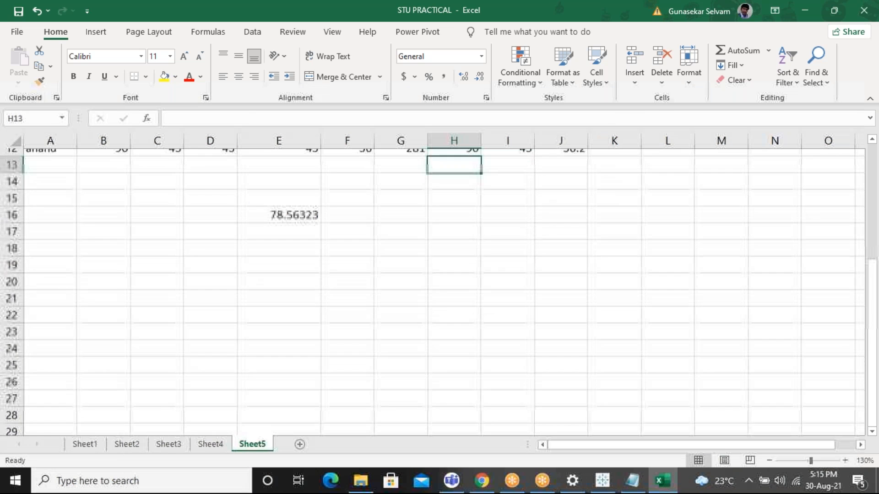
{"action": "scroll", "coordinate": [440, 290], "scroll_direction": "down", "scroll_amount": 1}
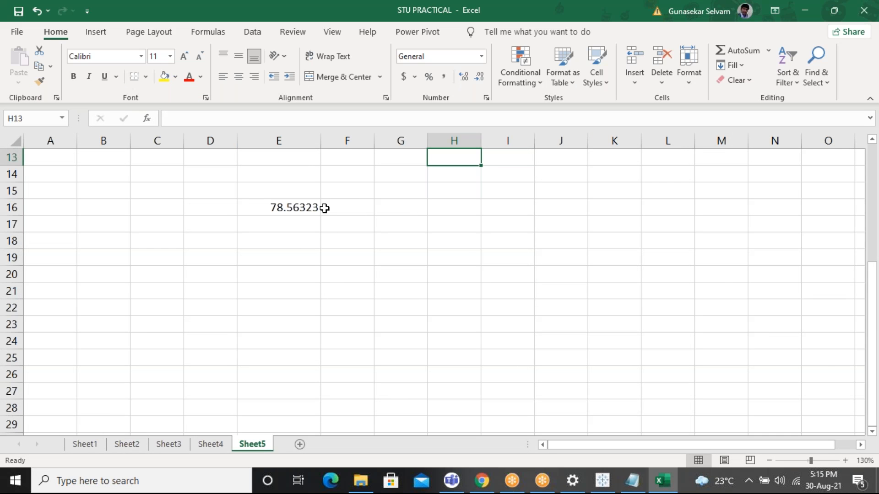
{"action": "left_click", "coordinate": [266, 252]}
{"action": "type", "text": "=round"}
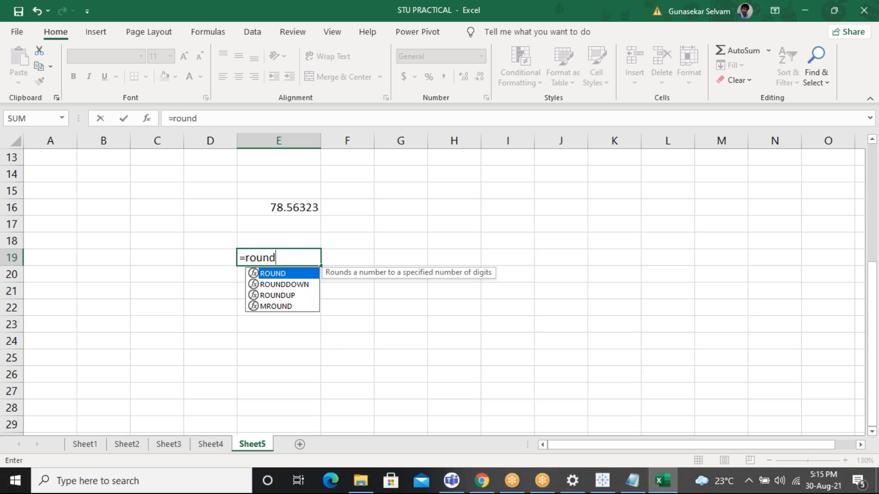
{"action": "key", "text": "Tab"}
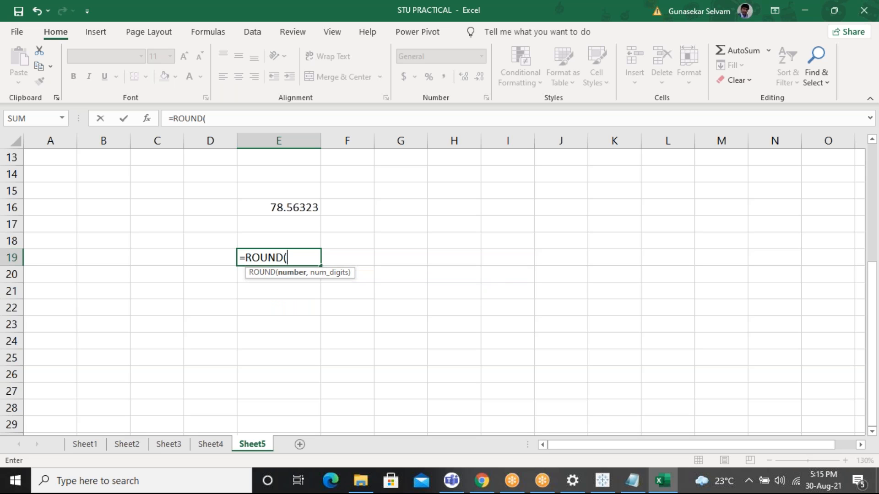
{"action": "left_click", "coordinate": [296, 207]}
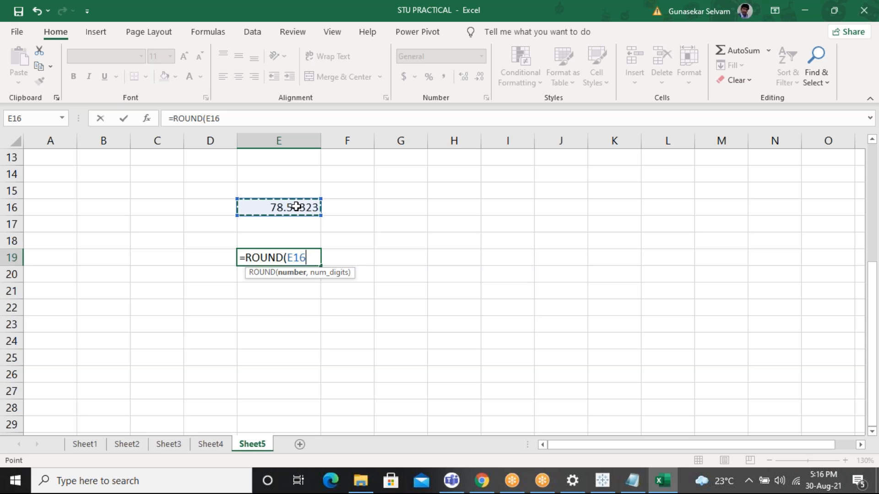
{"action": "type", "text": ",,"}
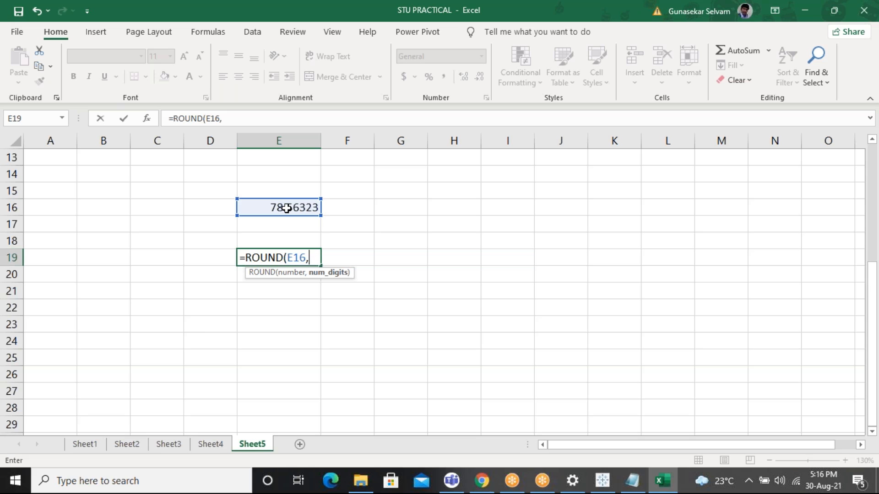
{"action": "type", "text": "2)"}
{"action": "key", "text": "Return"}
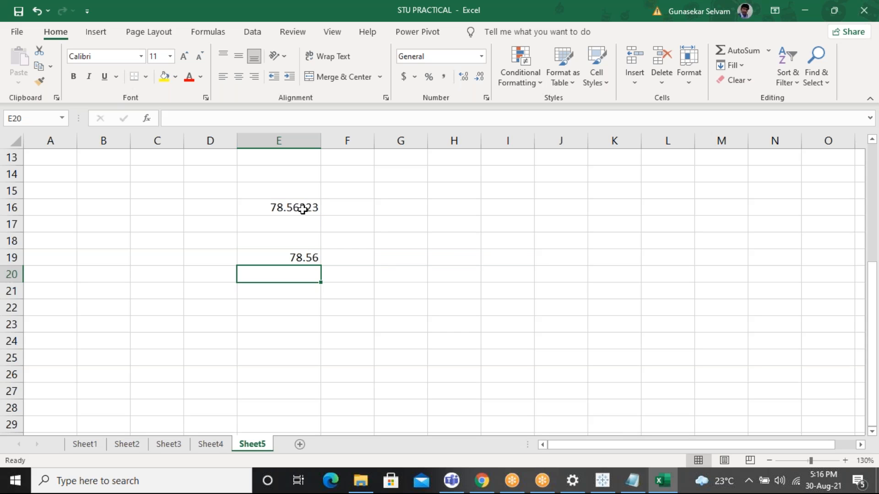
Change the sample number in E16 to 78.56523.
{"action": "left_click", "coordinate": [301, 207]}
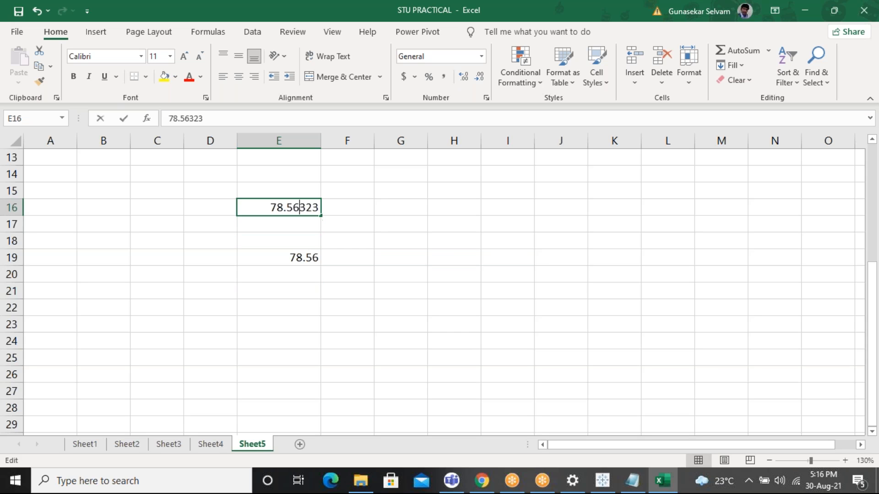
{"action": "double_click", "coordinate": [301, 207]}
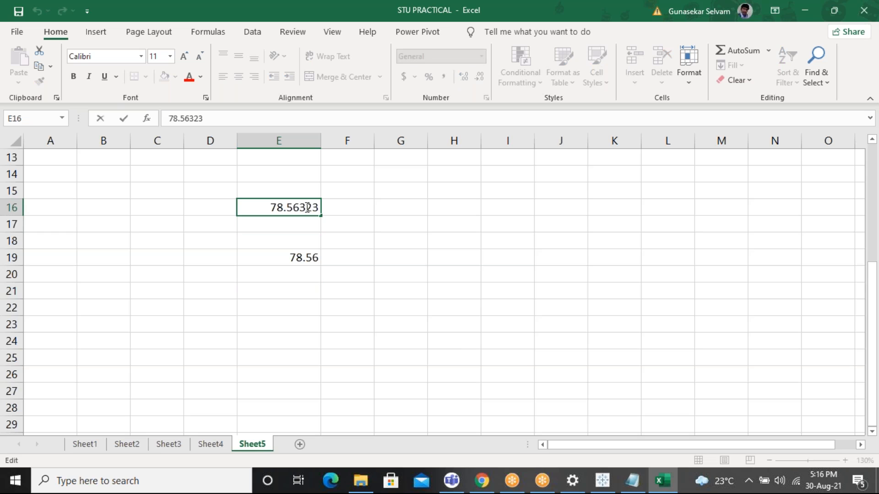
{"action": "key", "text": "Delete"}
{"action": "key", "text": "Return"}
{"action": "left_click", "coordinate": [289, 207]}
{"action": "double_click", "coordinate": [288, 207]}
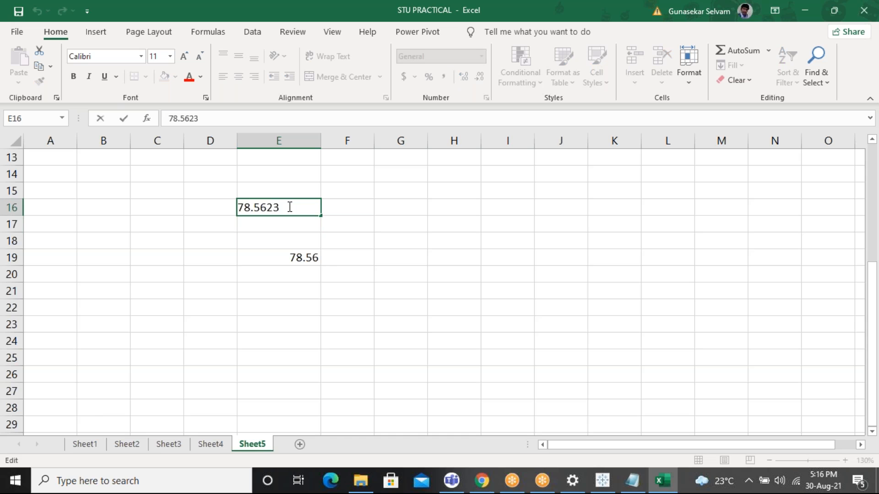
{"action": "left_click", "coordinate": [266, 209]}
{"action": "type", "text": "5"}
{"action": "left_click", "coordinate": [287, 224]}
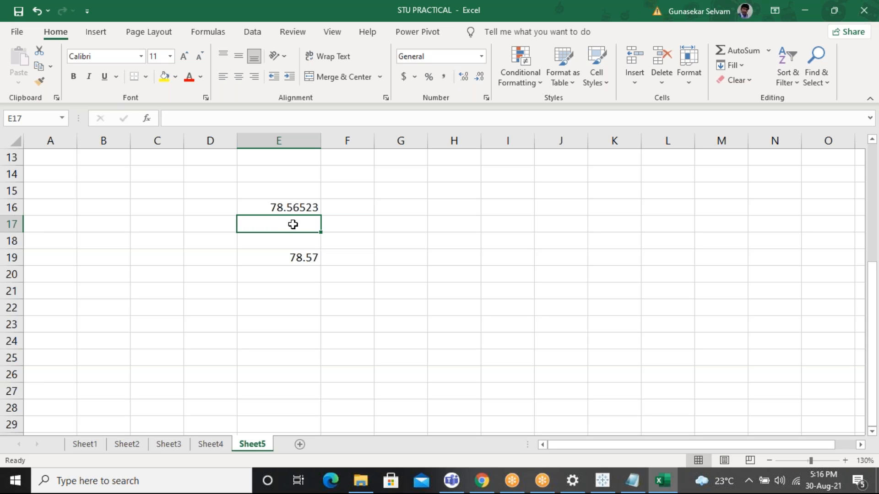
Examine the number-of-digits argument of the ROUND formula in E19, leaving the formula as it is.
{"action": "left_click", "coordinate": [305, 257]}
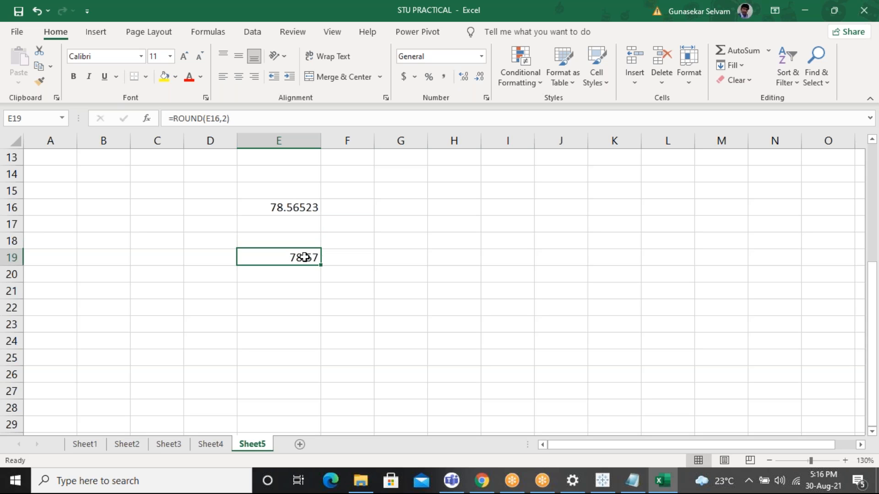
{"action": "double_click", "coordinate": [224, 120]}
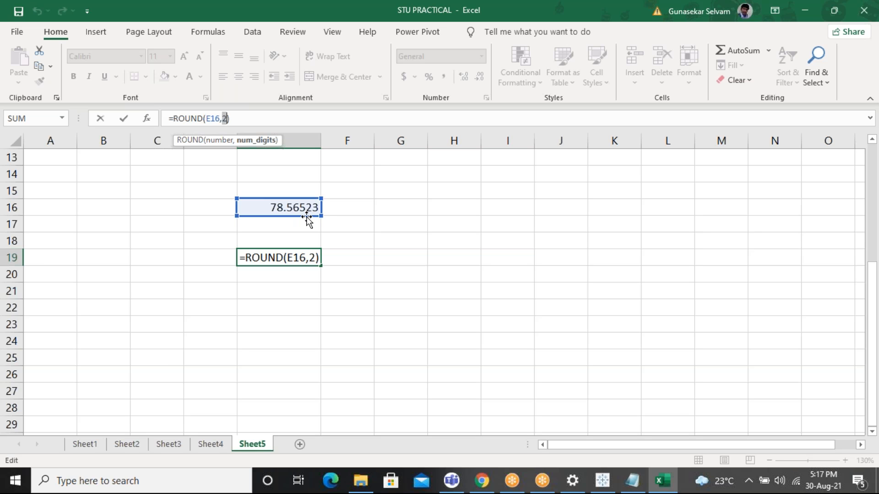
{"action": "key", "text": "ctrl+Return"}
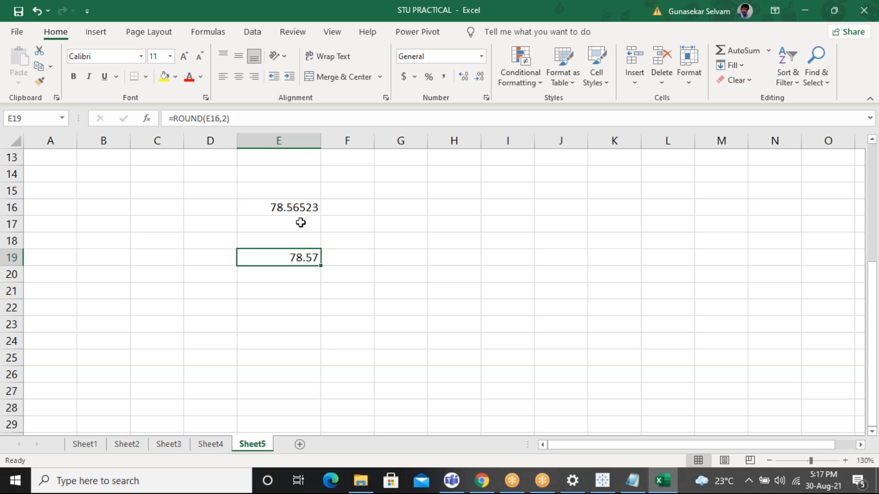
Enter the number 78.56523 in E21 as a second sample value.
{"action": "left_click", "coordinate": [286, 298]}
{"action": "type", "text": "78.56523"}
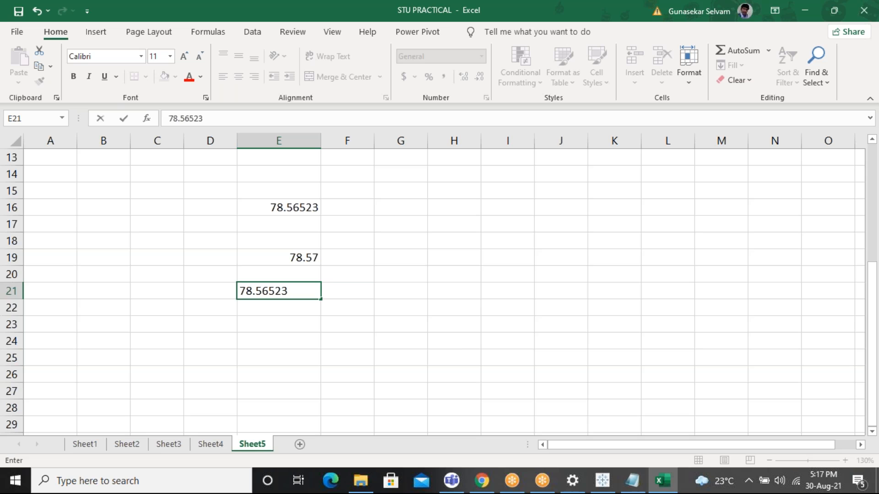
{"action": "key", "text": "Return"}
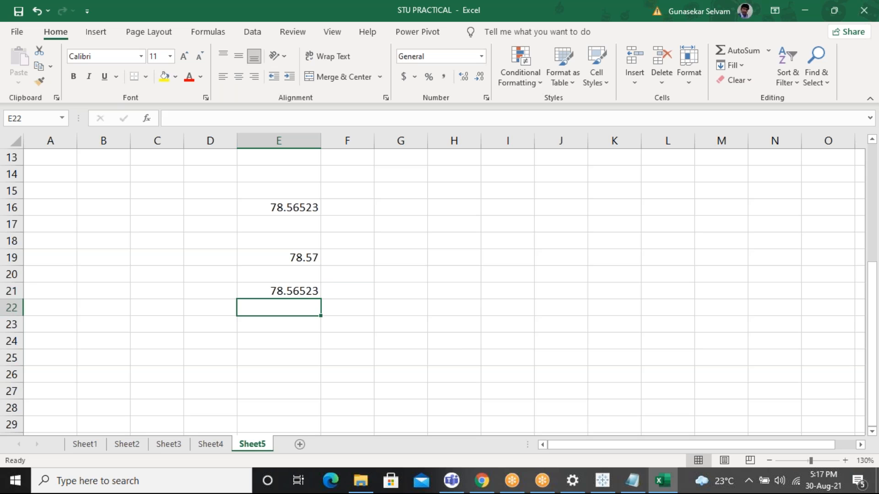
Begin a TRUNC formula in E24, below the second sample number.
{"action": "key", "text": "Down"}
{"action": "key", "text": "Down"}
{"action": "type", "text": "=trun"}
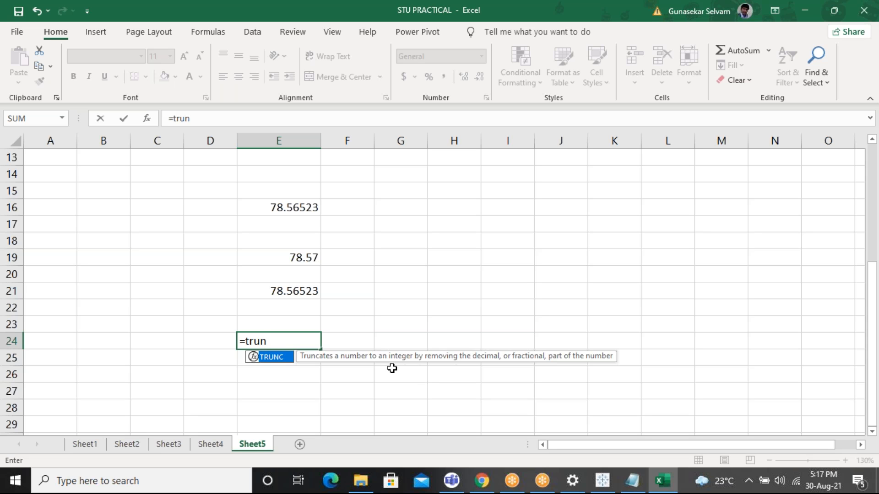
Complete the TRUNC formula in cell E24 to truncate the value in E21 to 3 decimal digits.
{"action": "key", "text": "Tab"}
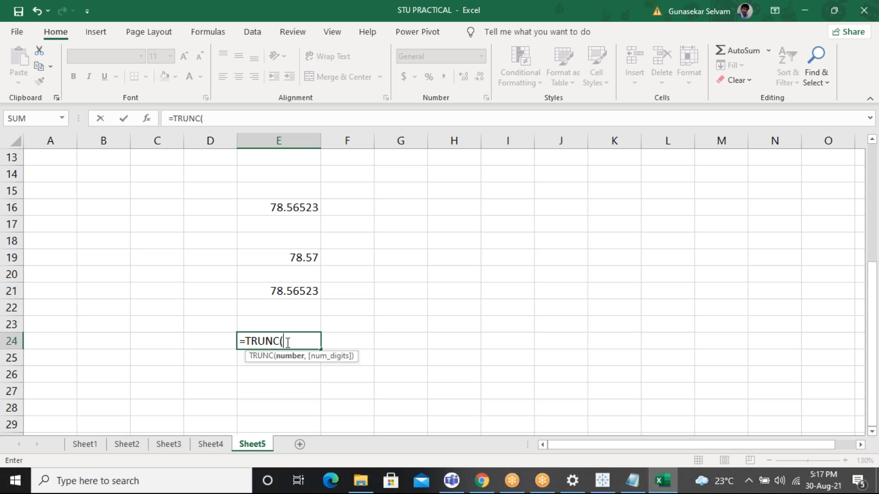
{"action": "left_click", "coordinate": [287, 289]}
{"action": "type", "text": ","}
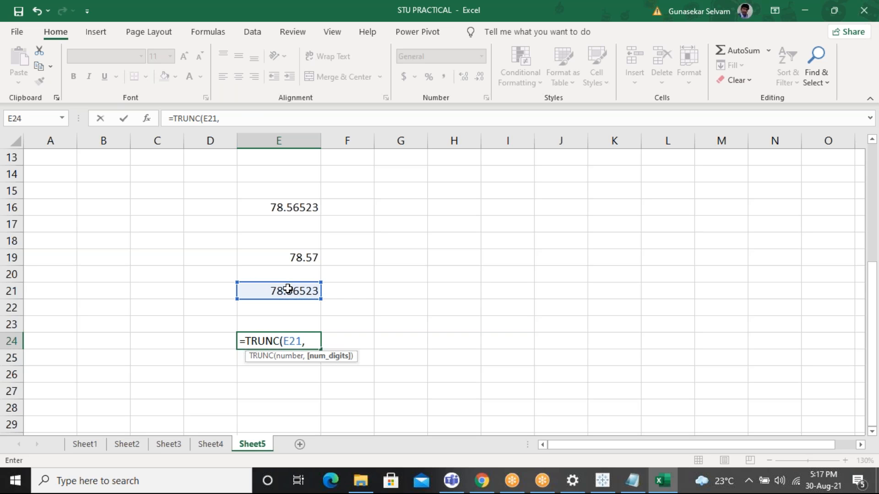
{"action": "type", "text": "3"}
{"action": "type", "text": ")"}
{"action": "key", "text": "Return"}
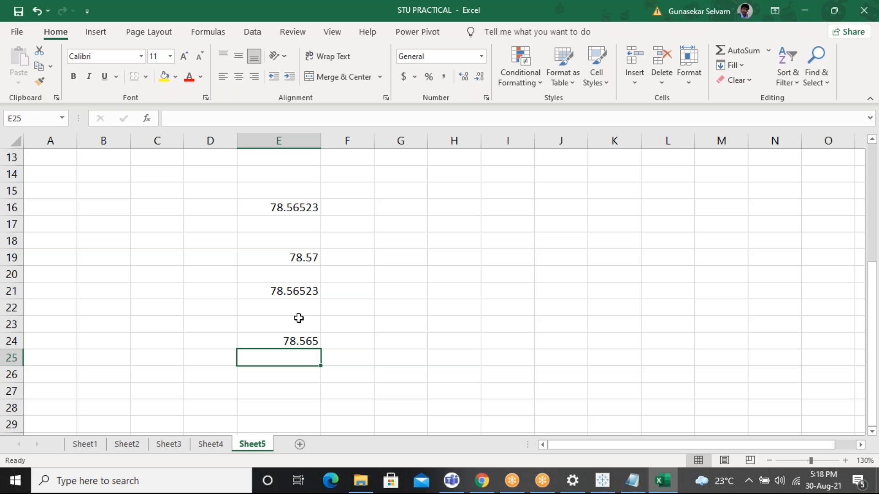
{"action": "left_click", "coordinate": [634, 482]}
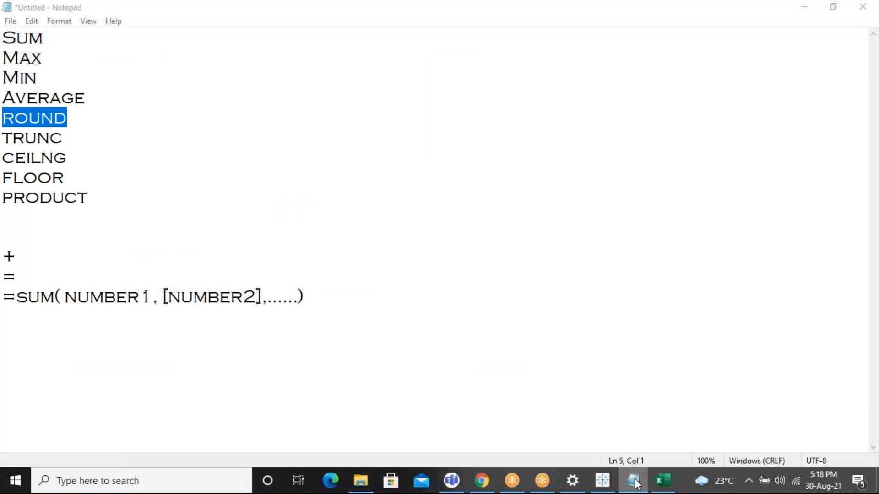
{"action": "left_click", "coordinate": [634, 481]}
{"action": "left_click", "coordinate": [634, 483]}
{"action": "left_click", "coordinate": [634, 483]}
{"action": "left_click_drag", "start_coordinate": [573, 397], "coordinate": [564, 358]}
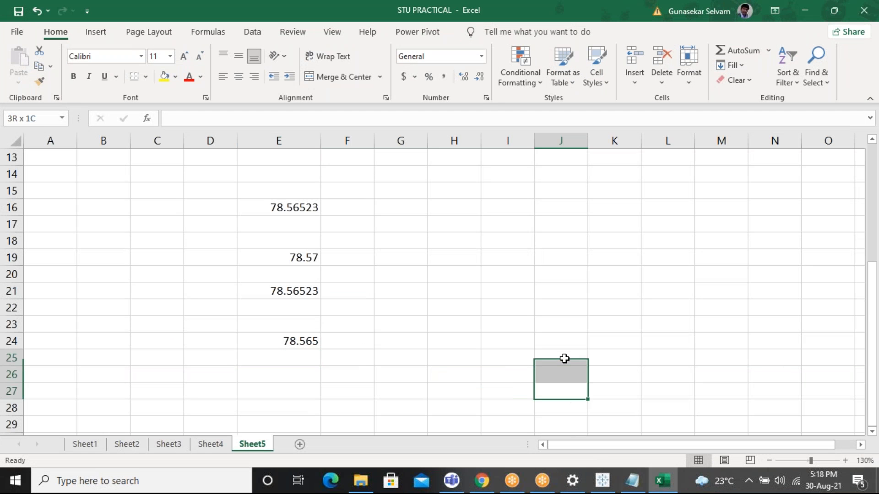
{"action": "left_click_drag", "start_coordinate": [498, 194], "coordinate": [502, 177]}
{"action": "left_click_drag", "start_coordinate": [504, 132], "coordinate": [504, 129]}
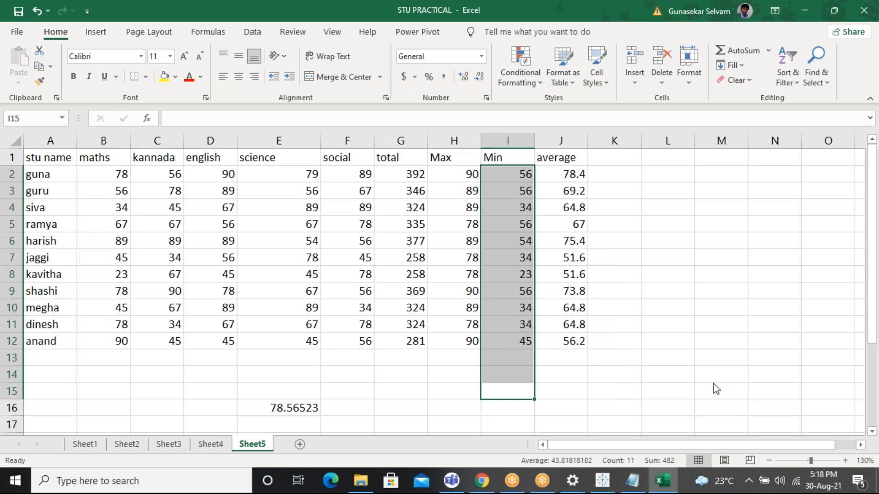
{"action": "left_click", "coordinate": [660, 83]}
{"action": "left_click", "coordinate": [423, 384]}
Switch to Notepad, add MOD on a new line directly below CEILNG in the function list, and highlight it.
{"action": "key", "text": "alt+Tab"}
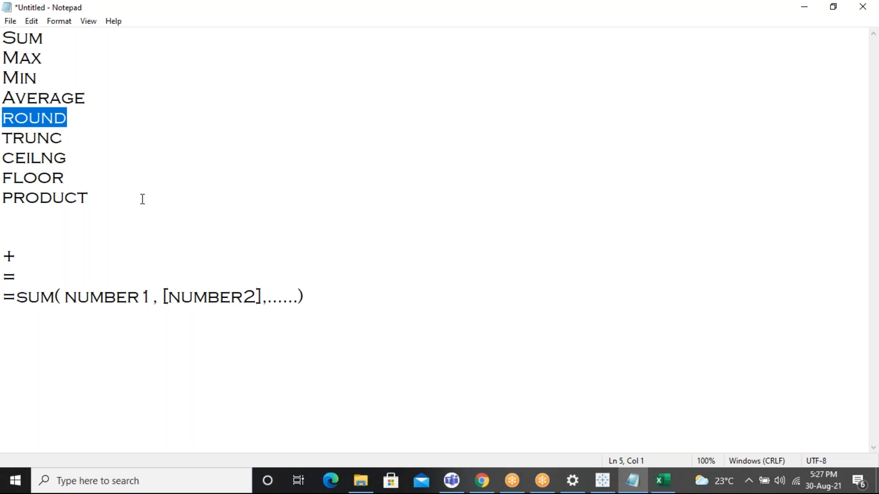
{"action": "left_click", "coordinate": [117, 194]}
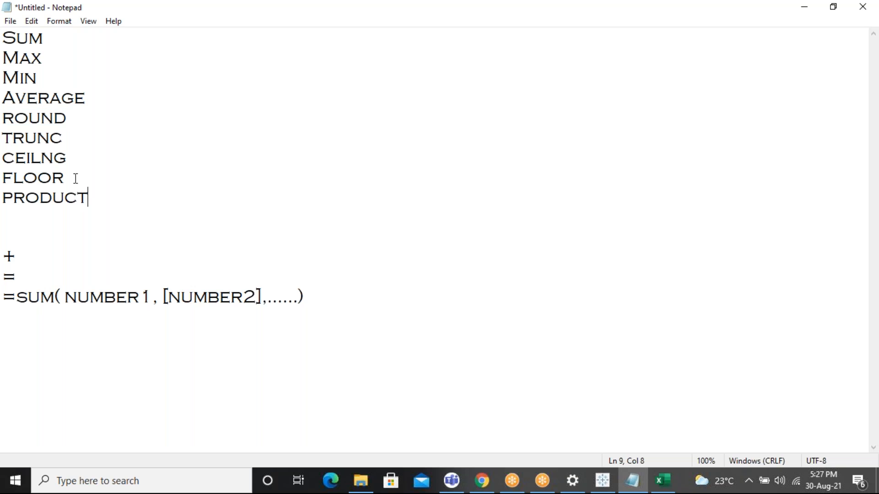
{"action": "left_click", "coordinate": [72, 159]}
{"action": "key", "text": "Return"}
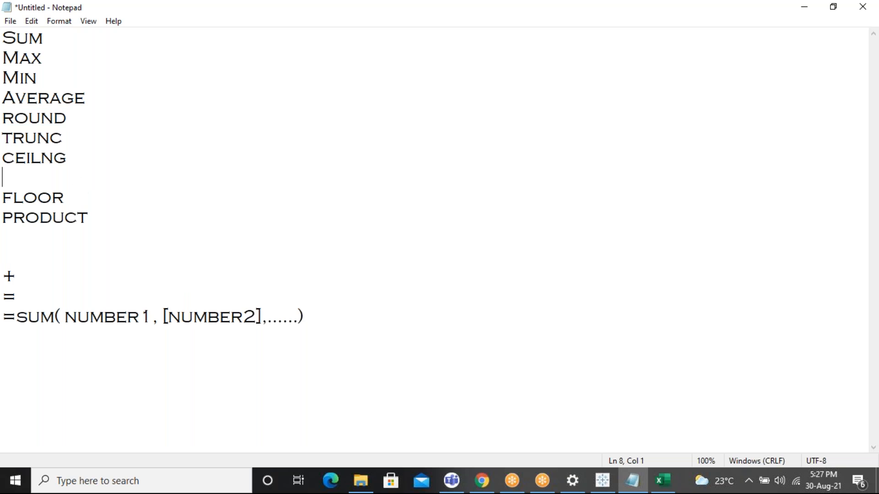
{"action": "type", "text": "MOD"}
{"action": "left_click_drag", "start_coordinate": [48, 177], "coordinate": [6, 178]}
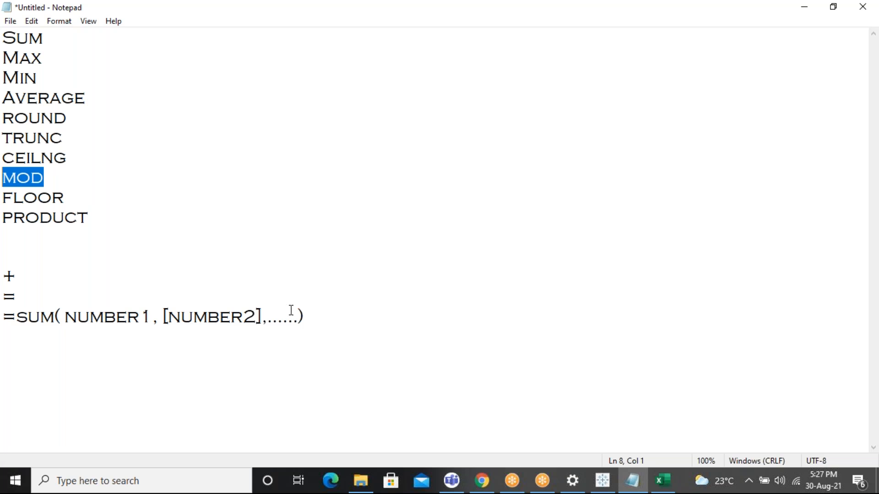
Switch back to the Excel workbook and enter the label MOD in cell G15.
{"action": "left_click", "coordinate": [664, 481]}
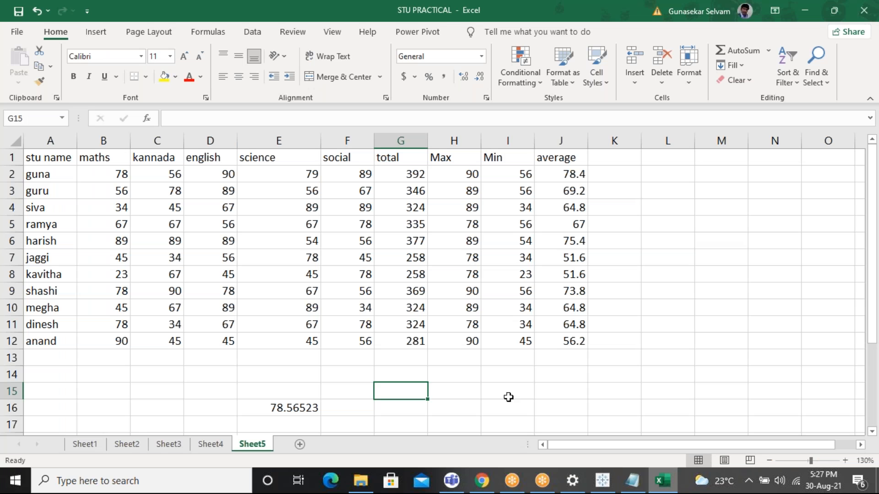
{"action": "type", "text": "MOD"}
{"action": "key", "text": "Return"}
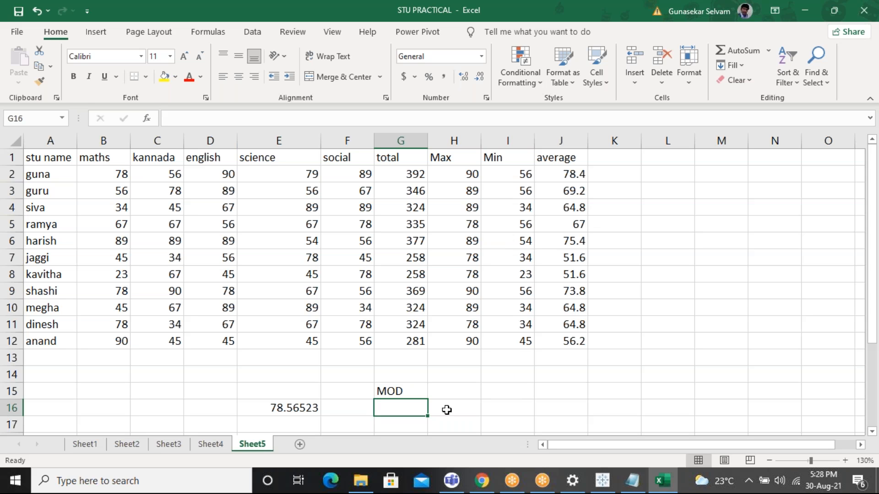
{"action": "left_click", "coordinate": [414, 393]}
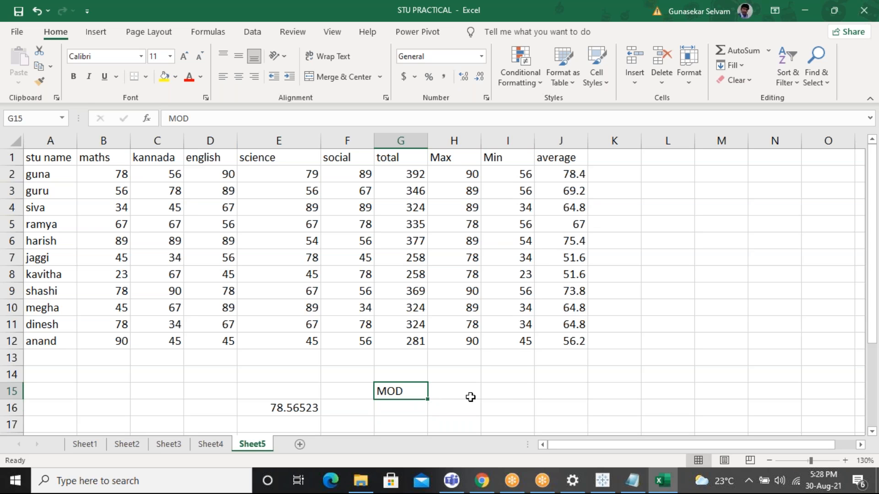
Enter a MOD formula in cell G17 with the number 25 and the divisor 4.
{"action": "left_click", "coordinate": [414, 422]}
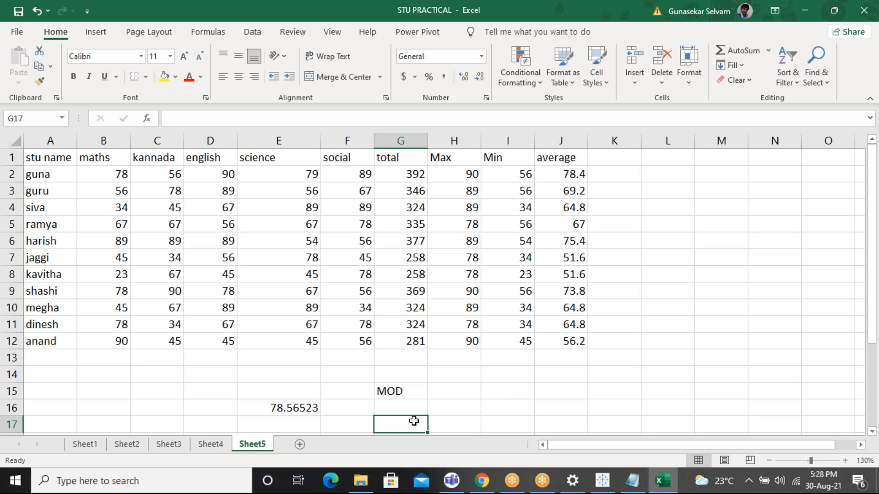
{"action": "scroll", "coordinate": [415, 421], "scroll_direction": "down", "scroll_amount": 2}
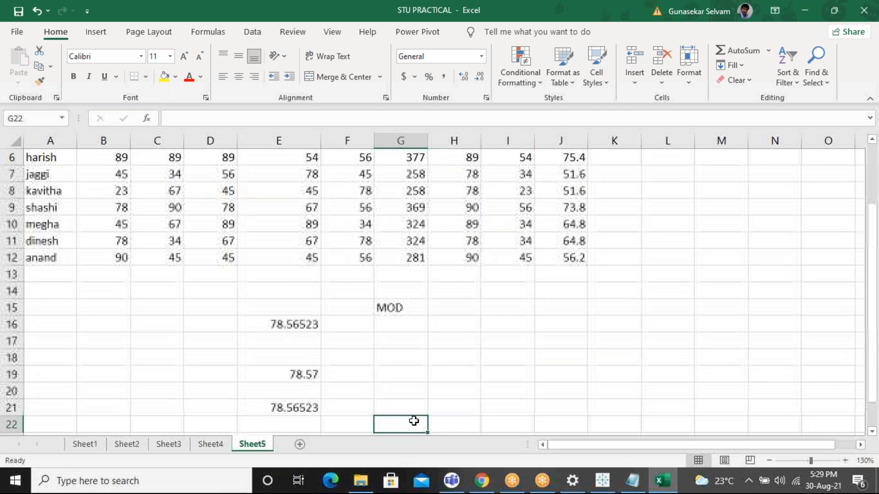
{"action": "type", "text": "=mo"}
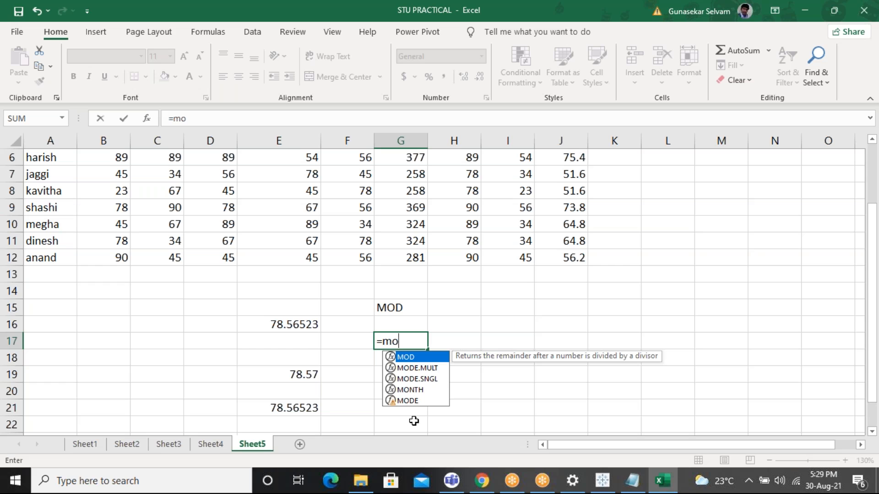
{"action": "type", "text": "d"}
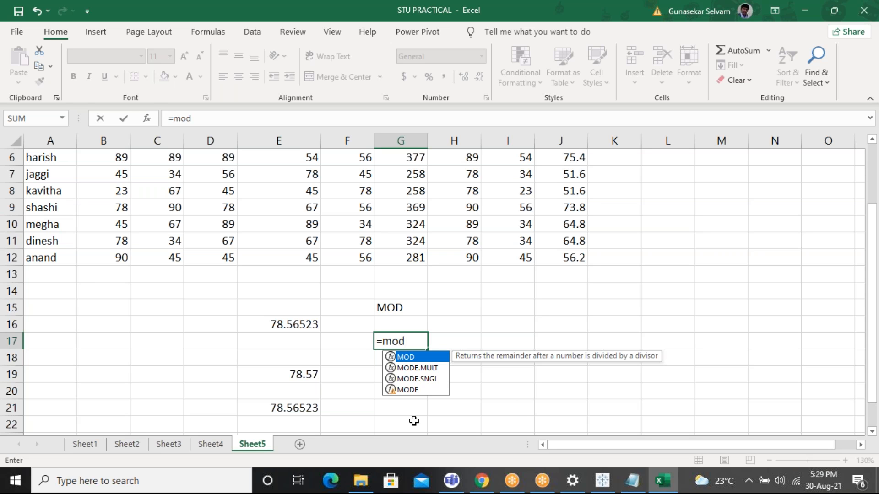
{"action": "key", "text": "Tab"}
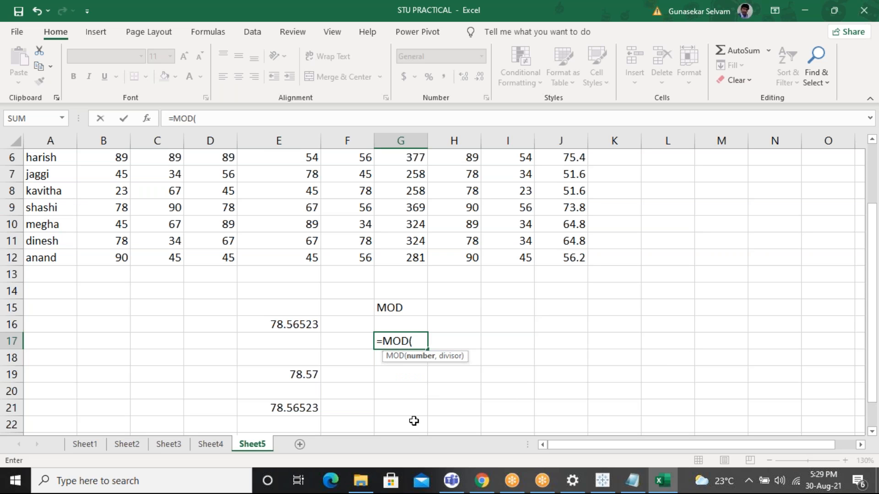
{"action": "type", "text": "25,4"}
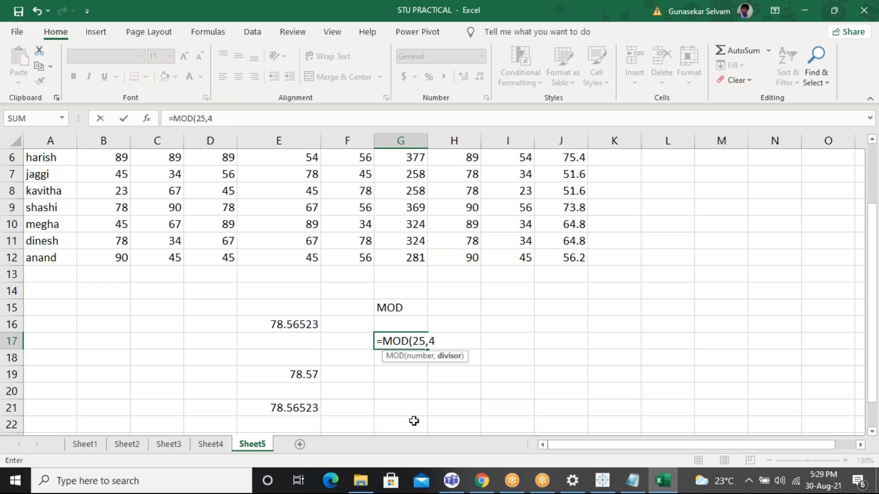
{"action": "key", "text": "BackSpace"}
{"action": "key", "text": "BackSpace"}
{"action": "key", "text": "BackSpace"}
{"action": "type", "text": "5,4)"}
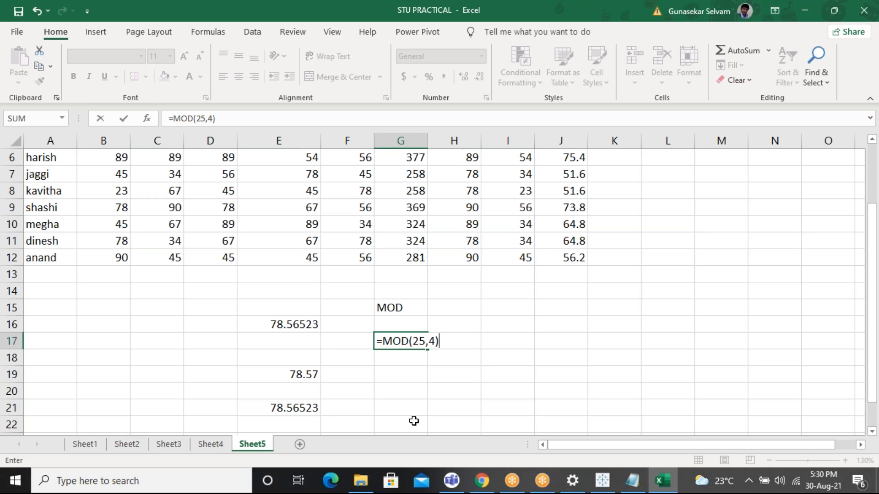
{"action": "key", "text": "Return"}
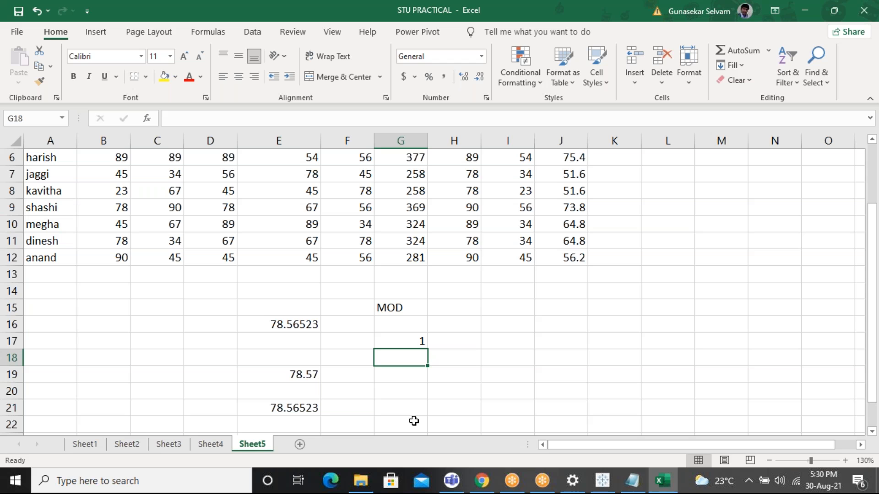
Enter the division formula =25/4 in cell G18, then review the MOD formula in the cell above.
{"action": "type", "text": "=25/4"}
{"action": "key", "text": "Return"}
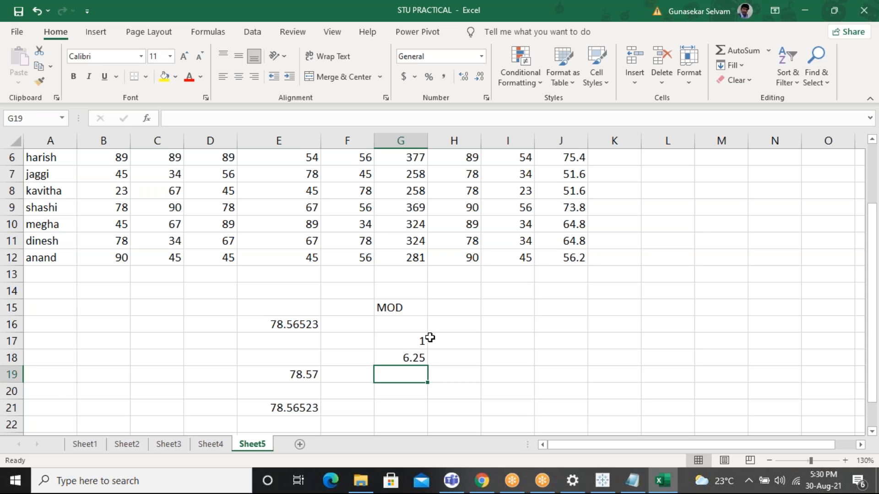
{"action": "left_click", "coordinate": [405, 342]}
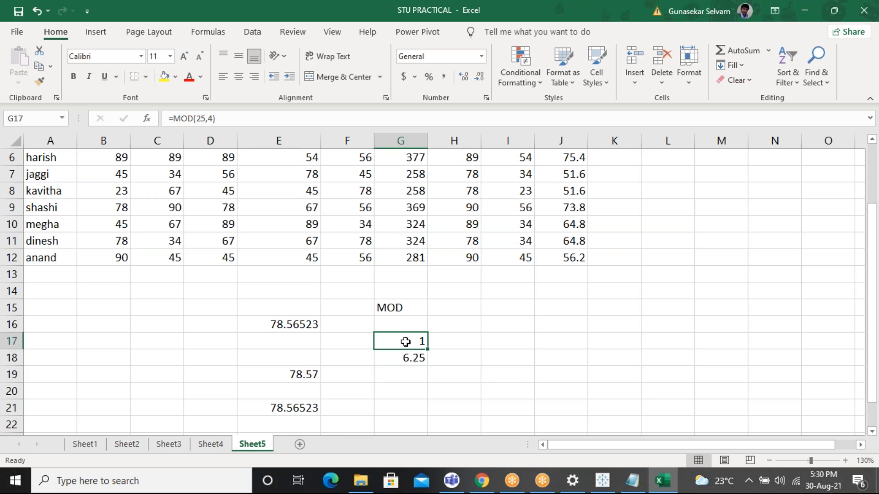
{"action": "left_click", "coordinate": [448, 308]}
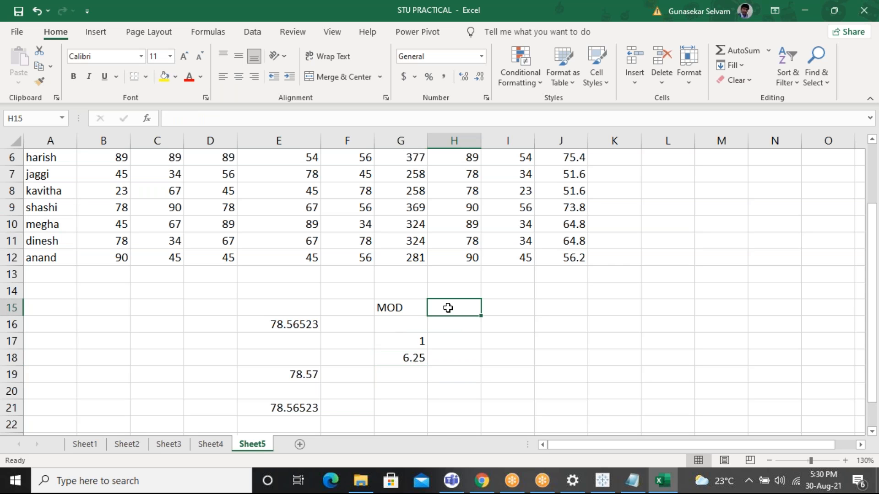
Enter the label trunc in cell G20.
{"action": "left_click", "coordinate": [397, 388]}
{"action": "type", "text": "trunc"}
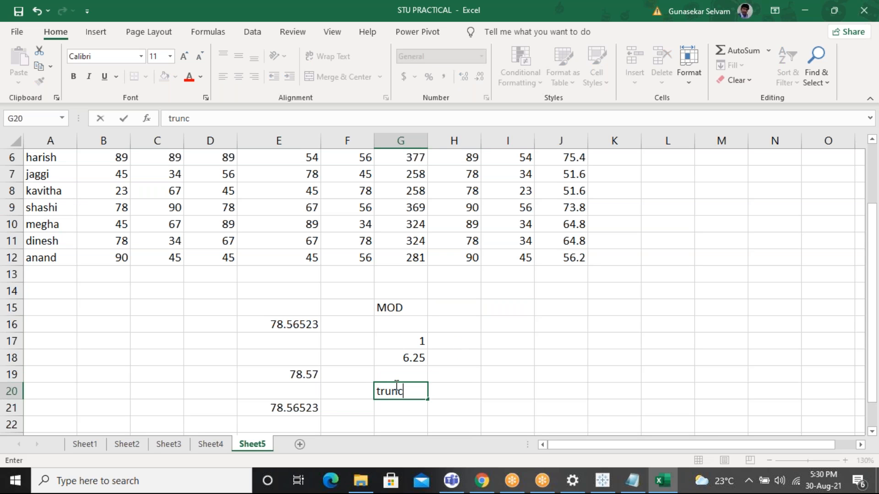
{"action": "left_click", "coordinate": [469, 385]}
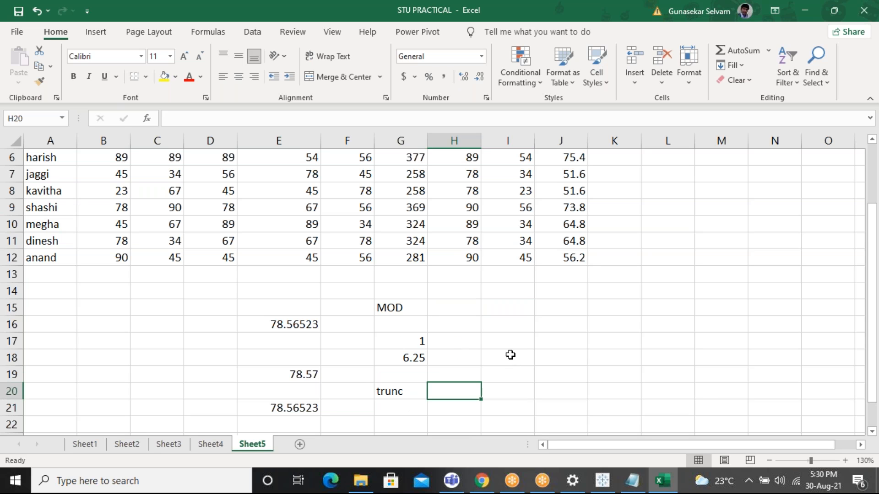
Enter the value 25 in cell I17 and the value 4 in cell K17.
{"action": "left_click", "coordinate": [510, 339]}
{"action": "type", "text": "25"}
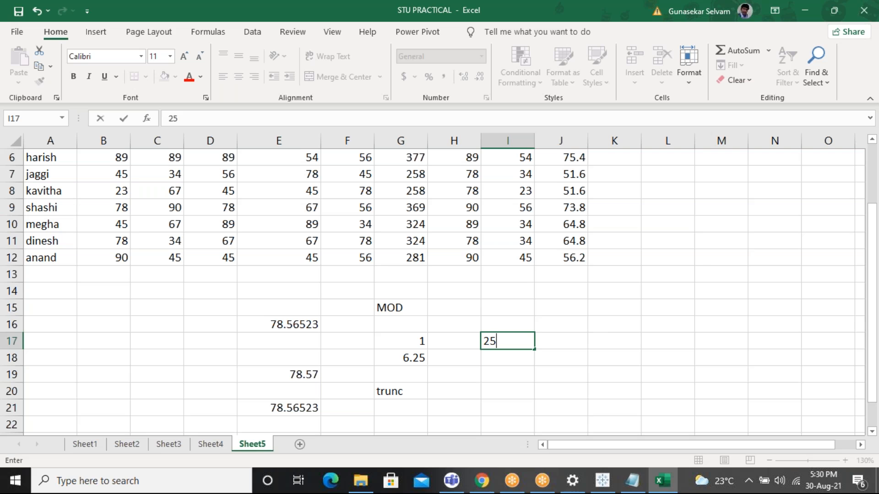
{"action": "left_click", "coordinate": [614, 341]}
{"action": "type", "text": "4"}
{"action": "left_click", "coordinate": [524, 389]}
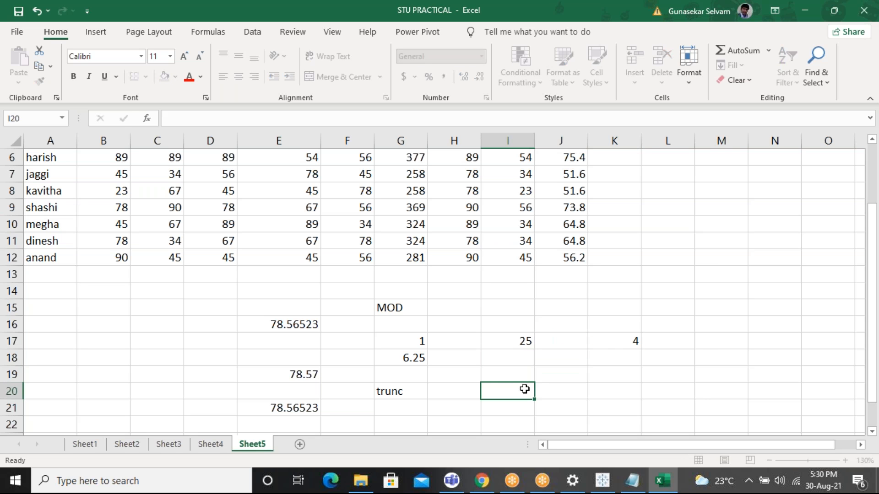
{"action": "type", "text": "=trun"}
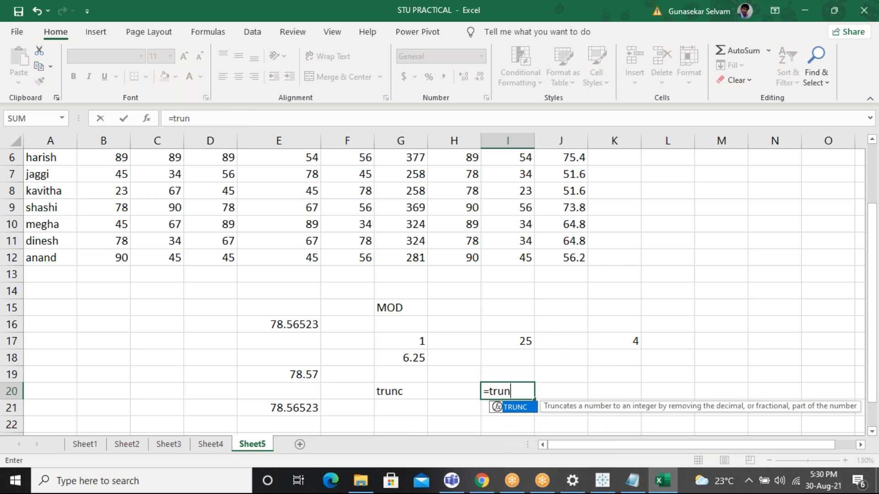
{"action": "left_click_drag", "start_coordinate": [664, 408], "coordinate": [408, 346]}
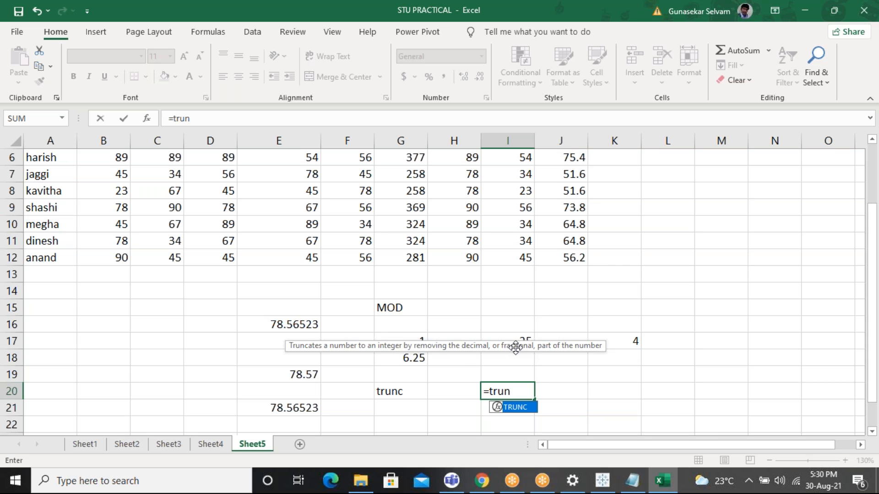
{"action": "left_click", "coordinate": [632, 481]}
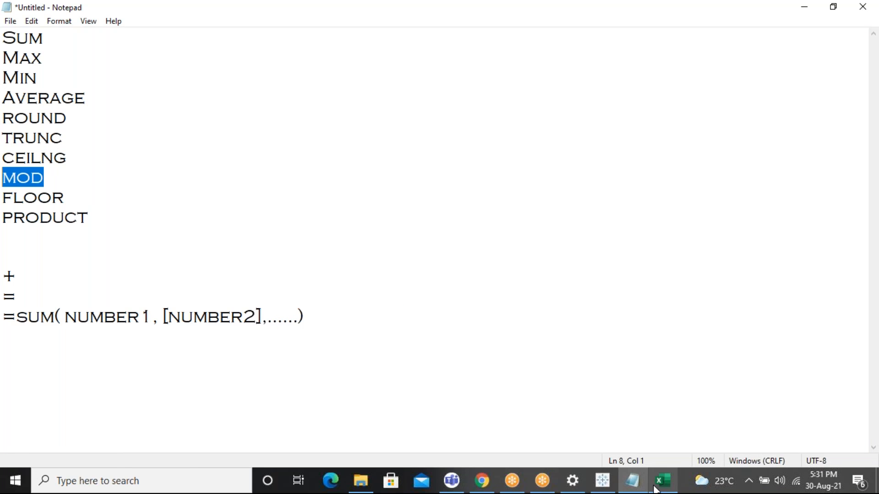
{"action": "key", "text": "alt+Tab"}
{"action": "key", "text": "BackSpace"}
{"action": "key", "text": "BackSpace"}
{"action": "key", "text": "BackSpace"}
{"action": "key", "text": "Escape"}
Label cell G20 as ceiling and enter the formula =CEILING(I17,K17) in cell I20.
{"action": "left_click", "coordinate": [380, 389]}
{"action": "type", "text": "ceiling"}
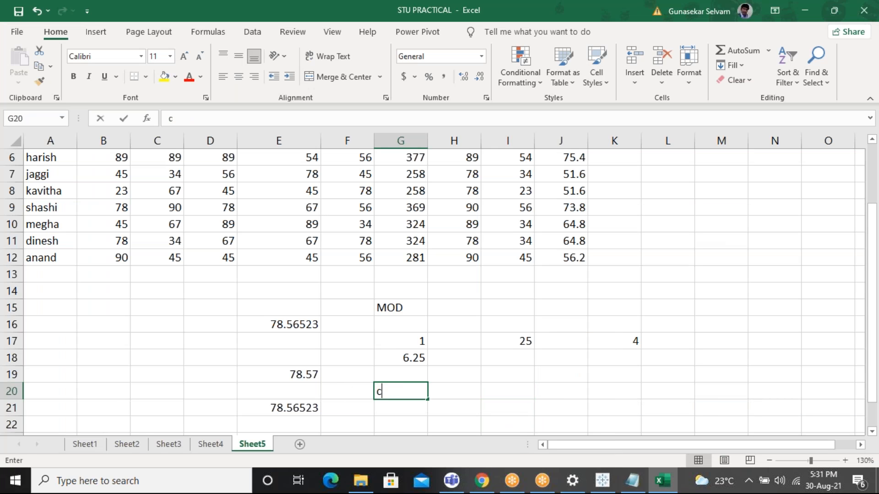
{"action": "left_click", "coordinate": [498, 392]}
{"action": "type", "text": "=cei"}
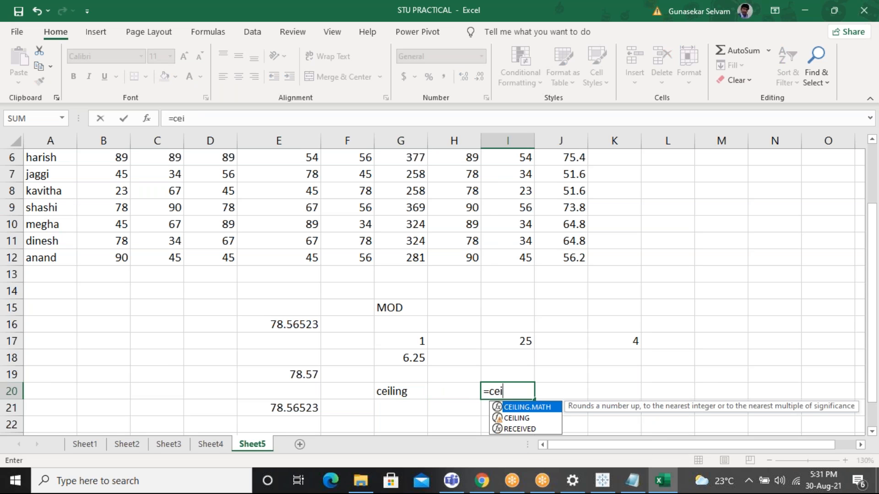
{"action": "left_click", "coordinate": [529, 419]}
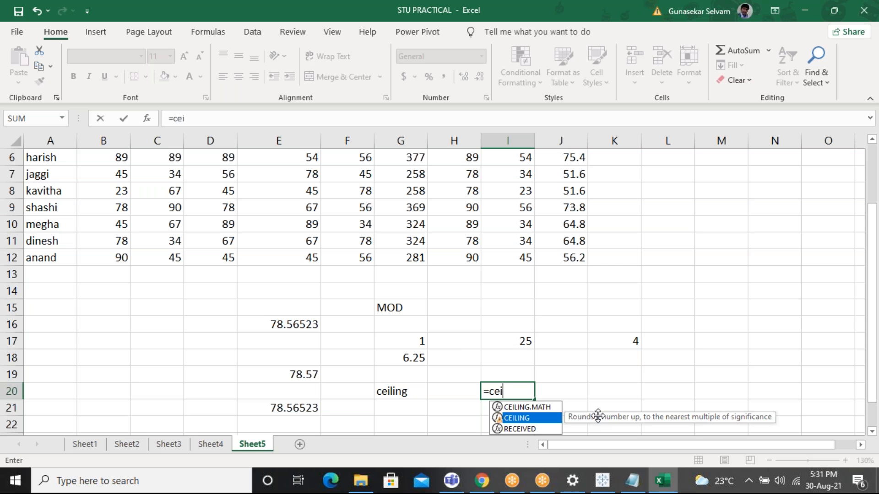
{"action": "key", "text": "Tab"}
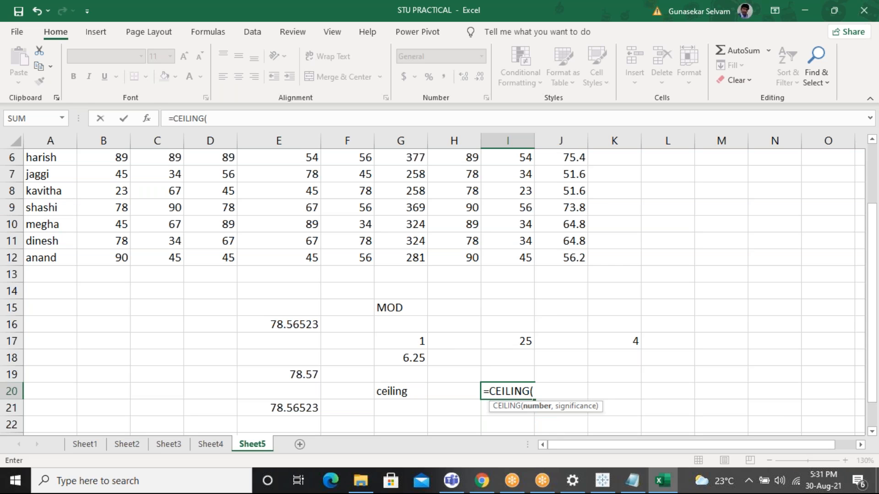
{"action": "left_click", "coordinate": [508, 338]}
{"action": "type", "text": ","}
{"action": "left_click", "coordinate": [623, 340]}
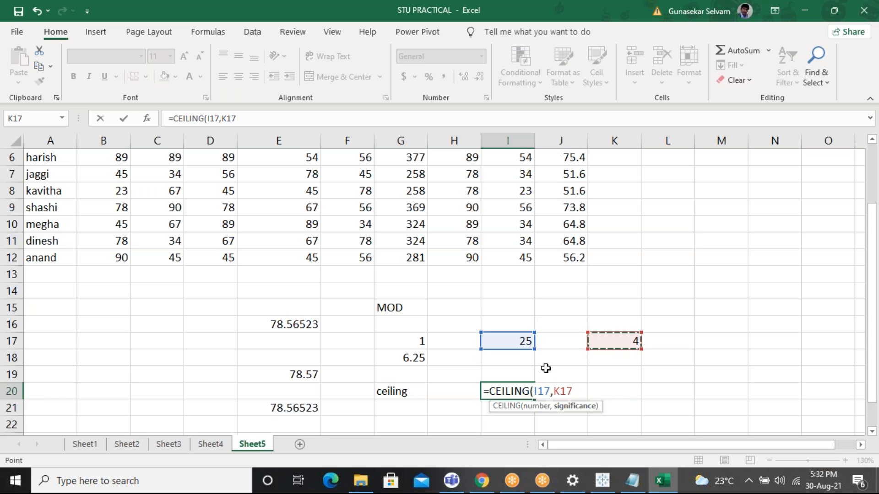
{"action": "type", "text": ")"}
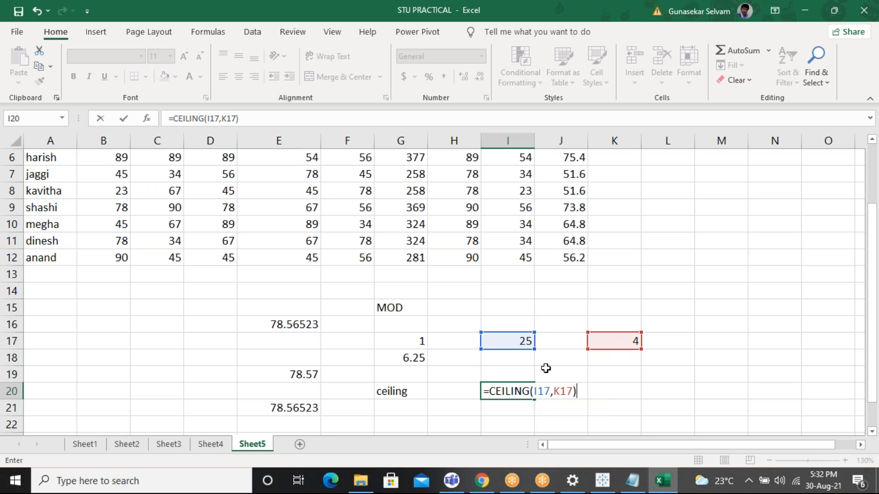
{"action": "key", "text": "Return"}
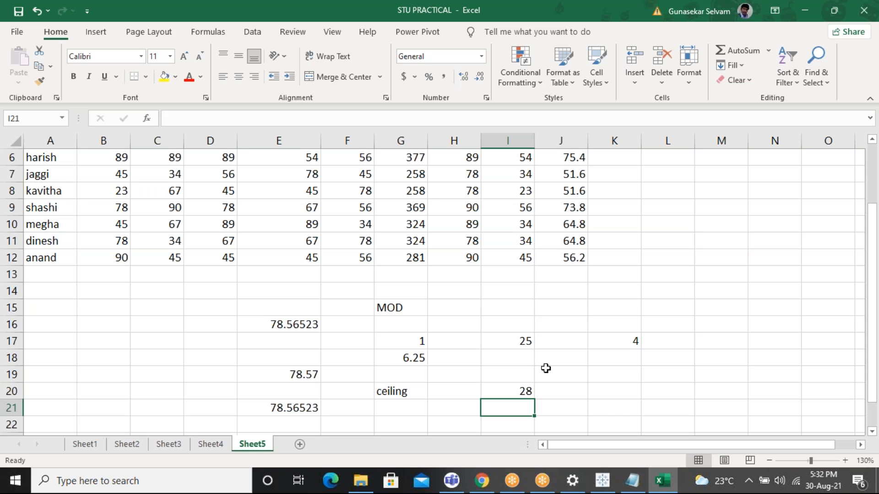
Enter the formula =FLOOR(I17,K17) in cell I21.
{"action": "type", "text": "="}
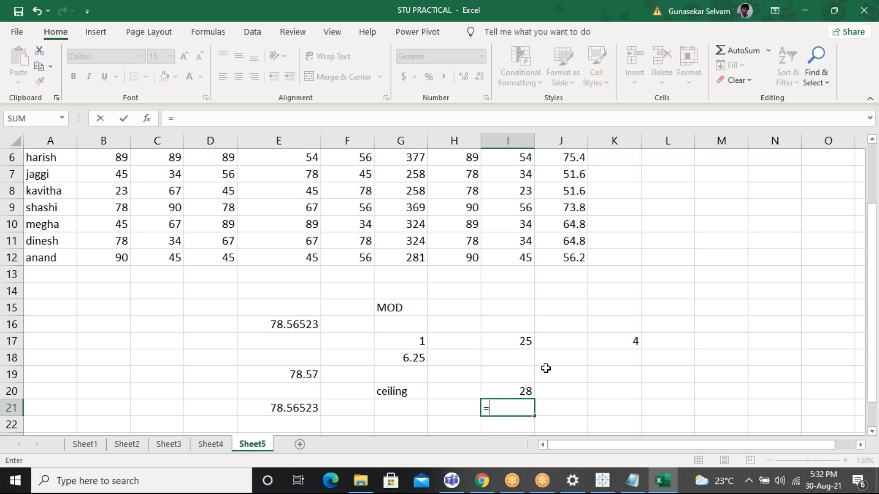
{"action": "type", "text": "floo"}
{"action": "key", "text": "Down"}
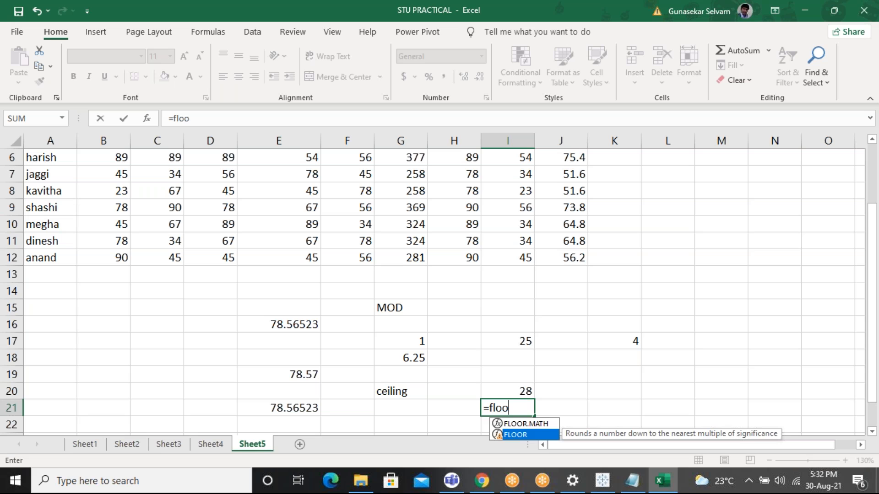
{"action": "key", "text": "Tab"}
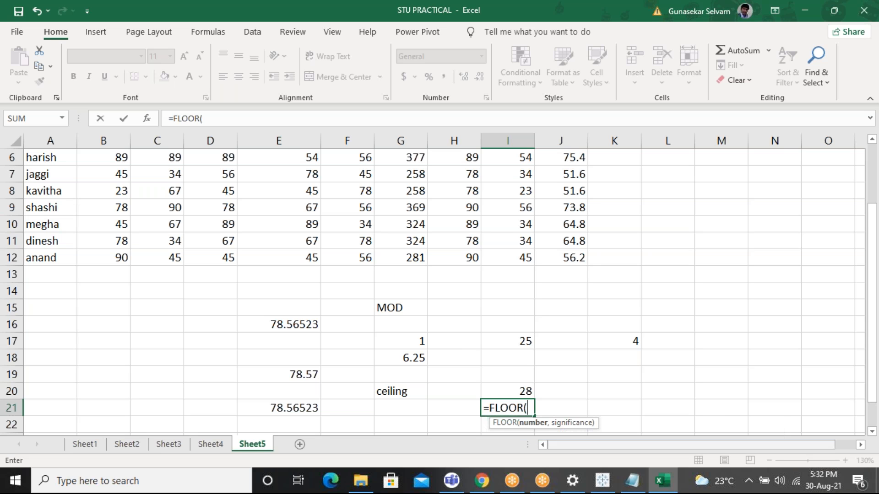
{"action": "key", "text": "F8"}
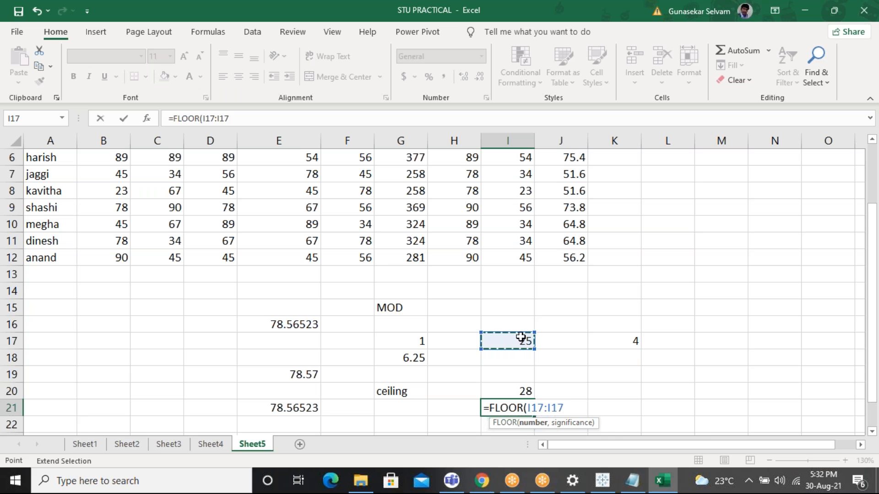
{"action": "key", "text": "BackSpace"}
{"action": "key", "text": "BackSpace"}
{"action": "key", "text": "BackSpace"}
{"action": "key", "text": "BackSpace"}
{"action": "type", "text": ","}
{"action": "left_click", "coordinate": [614, 340]}
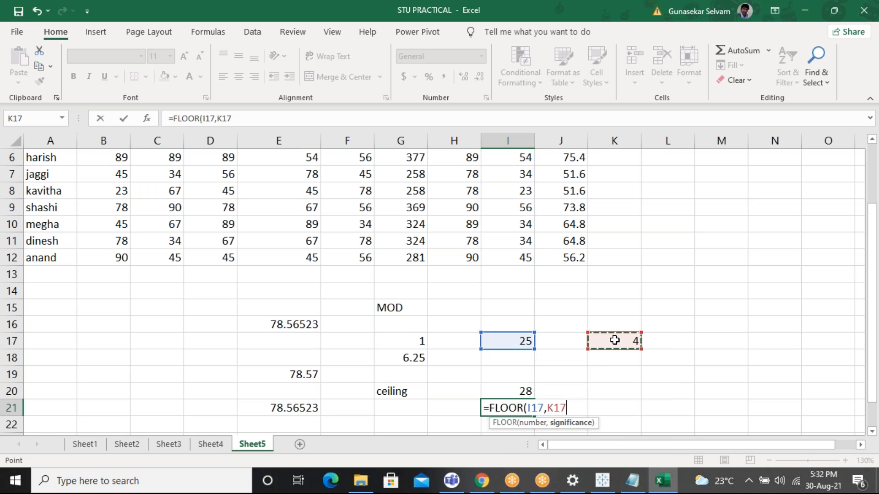
{"action": "type", "text": ")"}
{"action": "key", "text": "Return"}
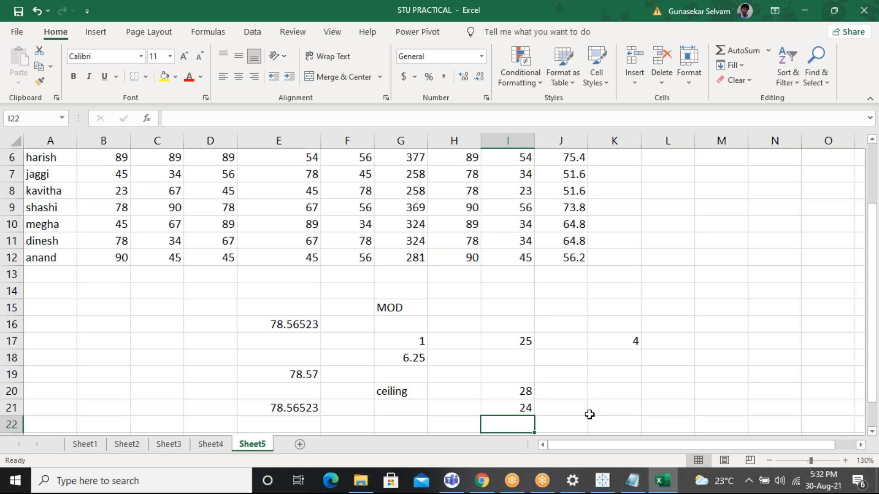
Review the FLOOR formula in cell I21 and its number in cell I17, and check the function list in Notepad.
{"action": "left_click", "coordinate": [519, 409]}
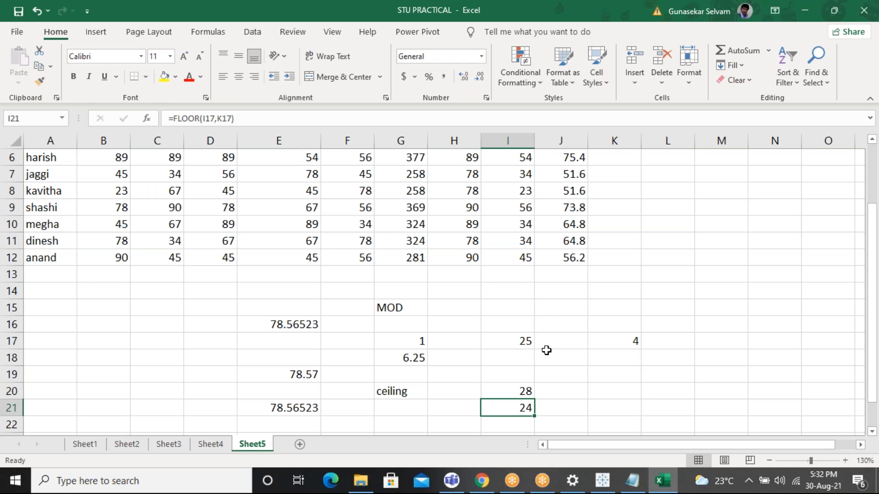
{"action": "left_click", "coordinate": [514, 339]}
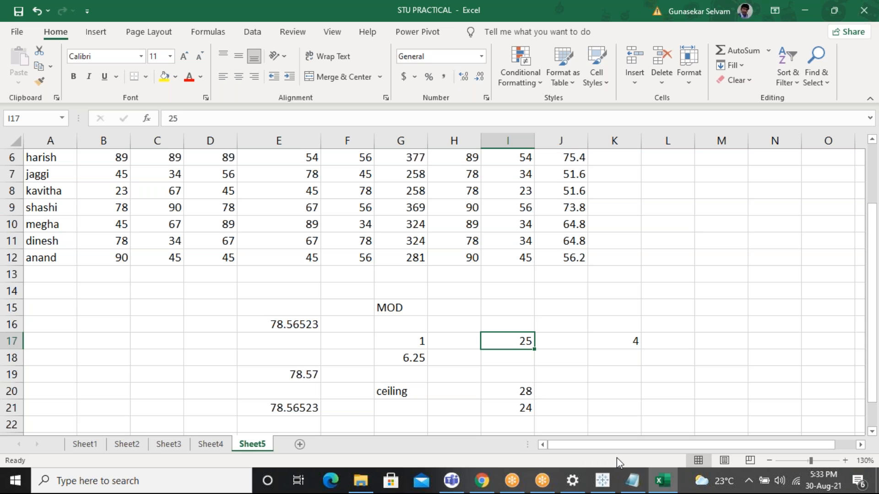
{"action": "left_click", "coordinate": [631, 480]}
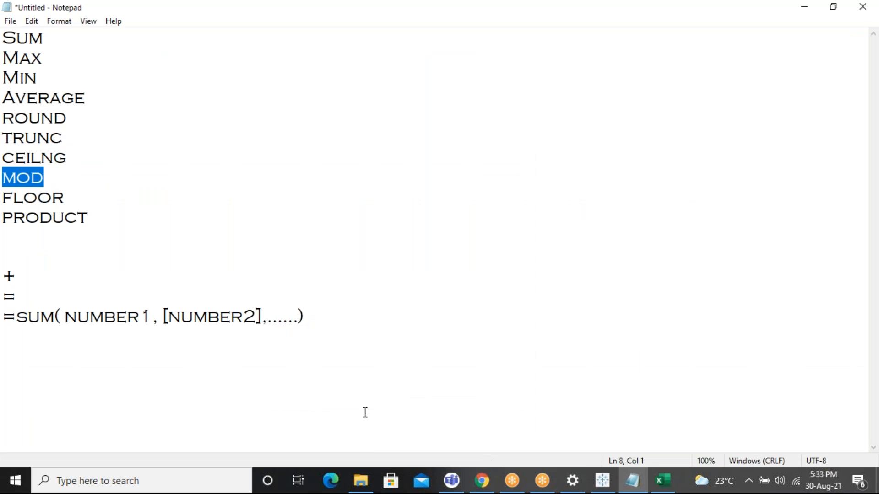
Return to the Excel sheet and enter the formula =PRODUCT(8,2) in cell G25.
{"action": "left_click", "coordinate": [632, 481]}
{"action": "left_click_drag", "start_coordinate": [503, 410], "coordinate": [517, 492]}
{"action": "left_click", "coordinate": [418, 356]}
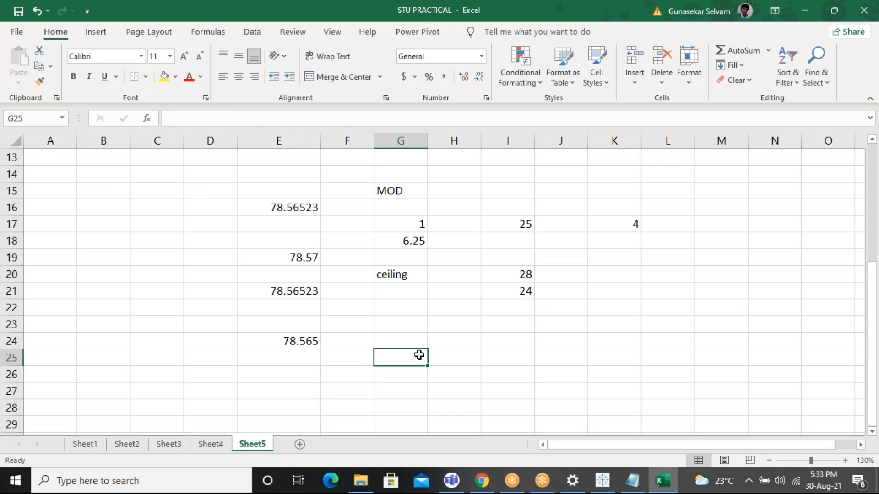
{"action": "type", "text": "=pro"}
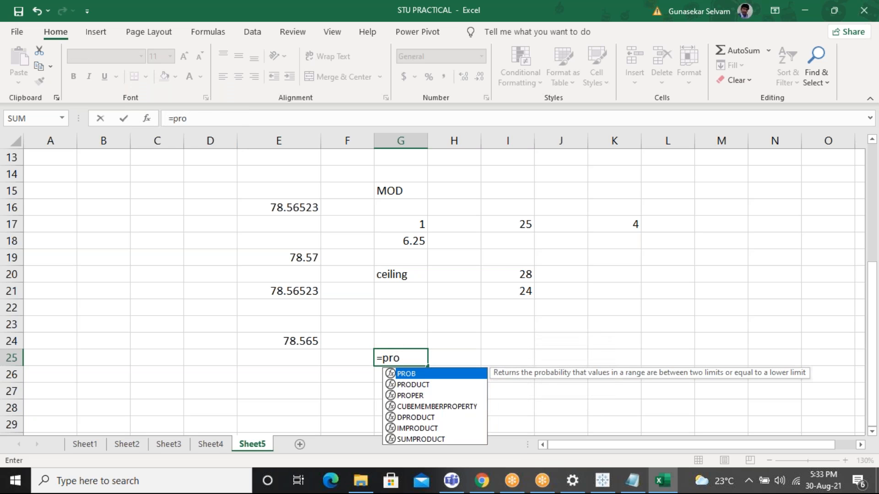
{"action": "key", "text": "Down"}
{"action": "key", "text": "Tab"}
{"action": "type", "text": "8*2)"}
{"action": "key", "text": "BackSpace"}
{"action": "key", "text": "BackSpace"}
{"action": "key", "text": "BackSpace"}
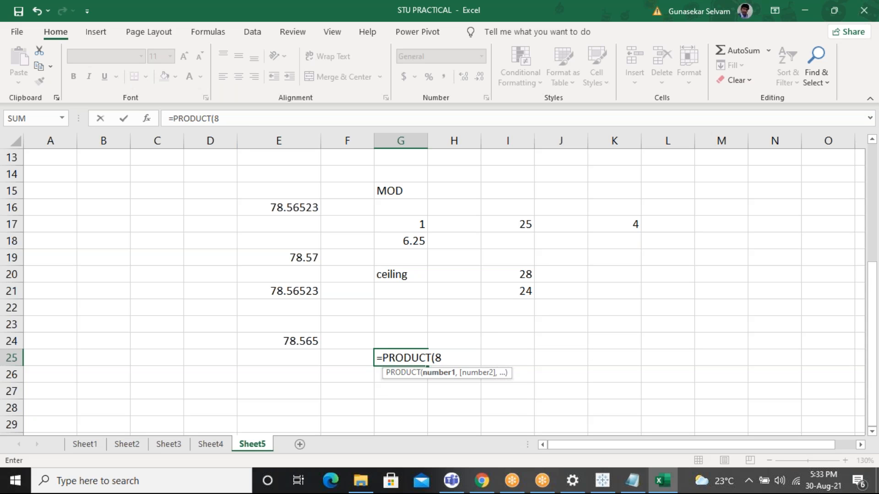
{"action": "type", "text": ",2)"}
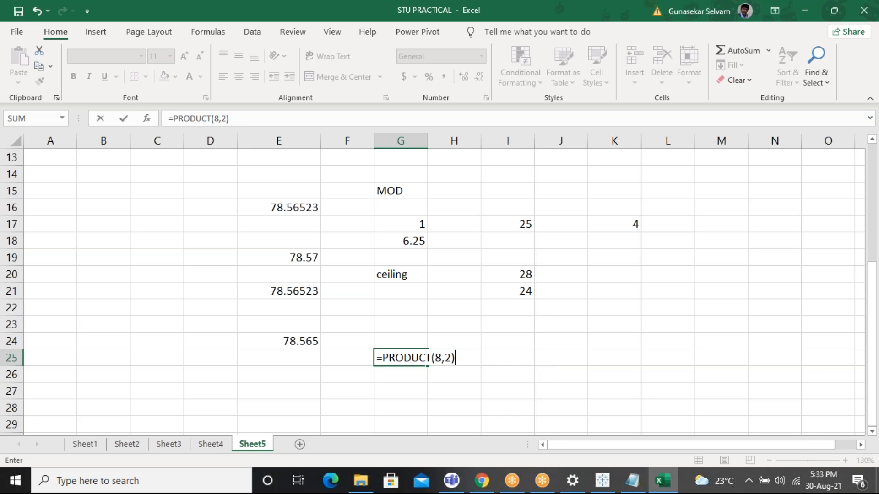
{"action": "key", "text": "Return"}
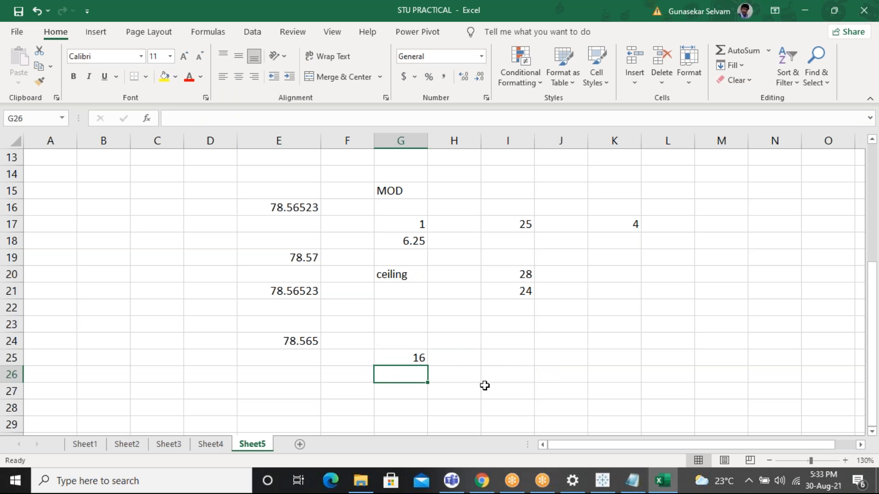
Enter the multiplication formula =8*2 in cell G26 and review the PRODUCT formula in the cell above.
{"action": "type", "text": "="}
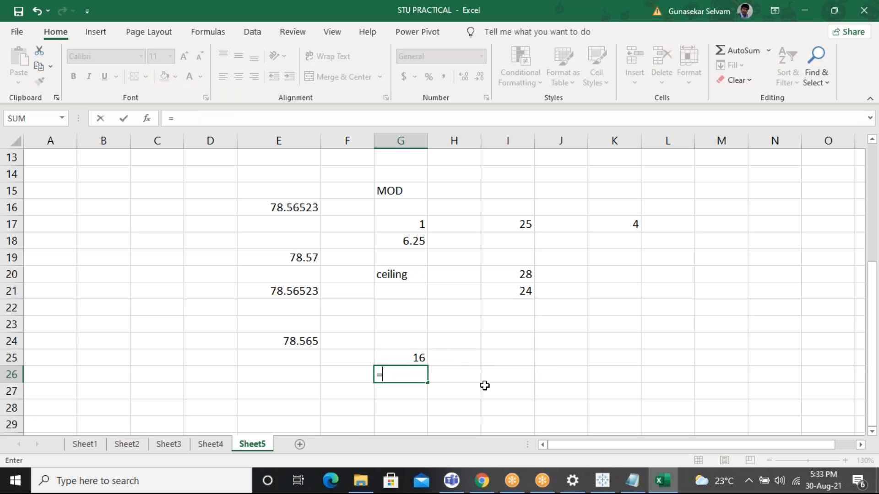
{"action": "type", "text": "8*2"}
{"action": "key", "text": "Return"}
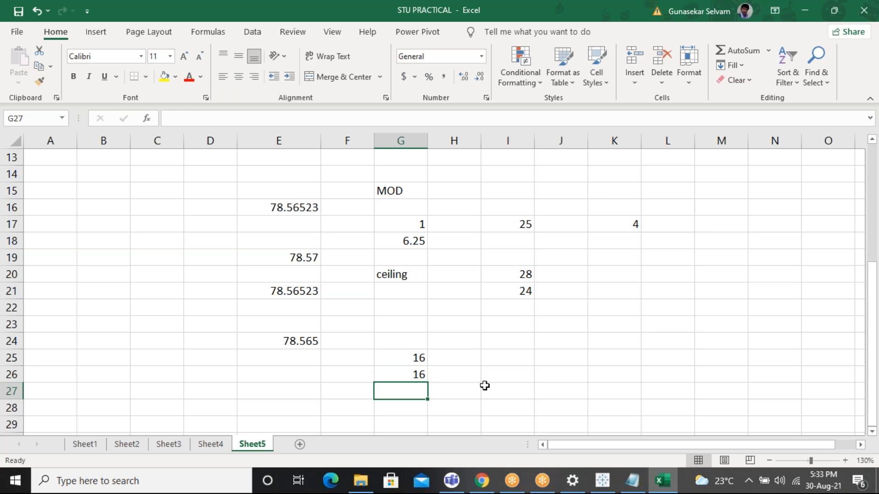
{"action": "left_click", "coordinate": [391, 360]}
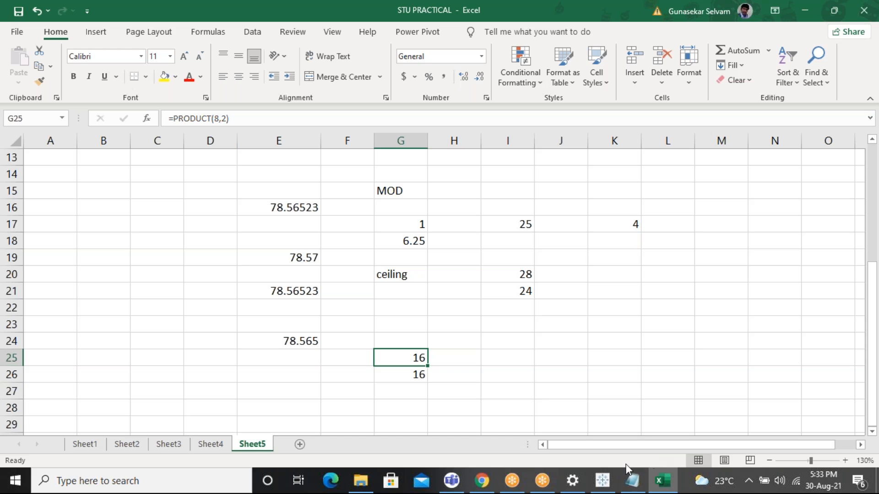
Switch to Notepad and add a long block of blank lines below the SUM syntax line.
{"action": "left_click", "coordinate": [635, 485]}
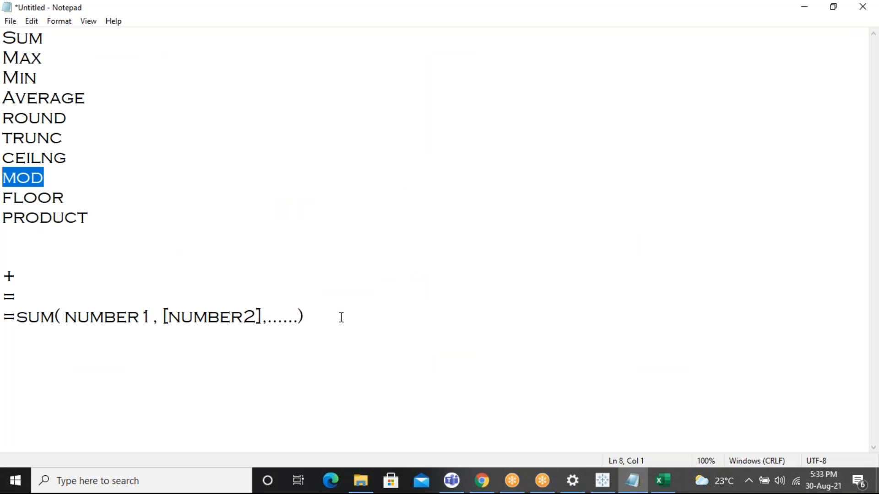
{"action": "left_click_drag", "start_coordinate": [342, 316], "coordinate": [328, 330]}
{"action": "left_click", "coordinate": [398, 334]}
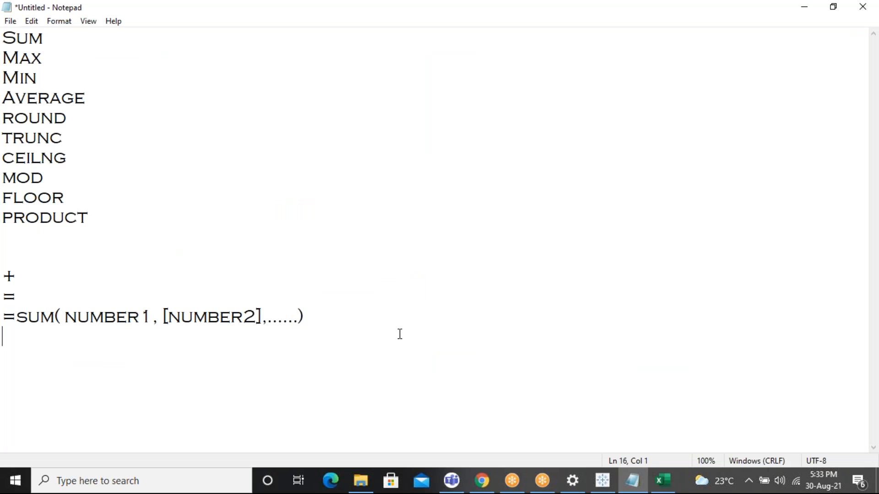
{"action": "left_click", "coordinate": [396, 315]}
{"action": "key", "text": "Return"}
{"action": "key", "text": "Return"}
{"action": "key", "text": "Return"}
{"action": "key", "text": "Return"}
{"action": "key", "text": "Return"}
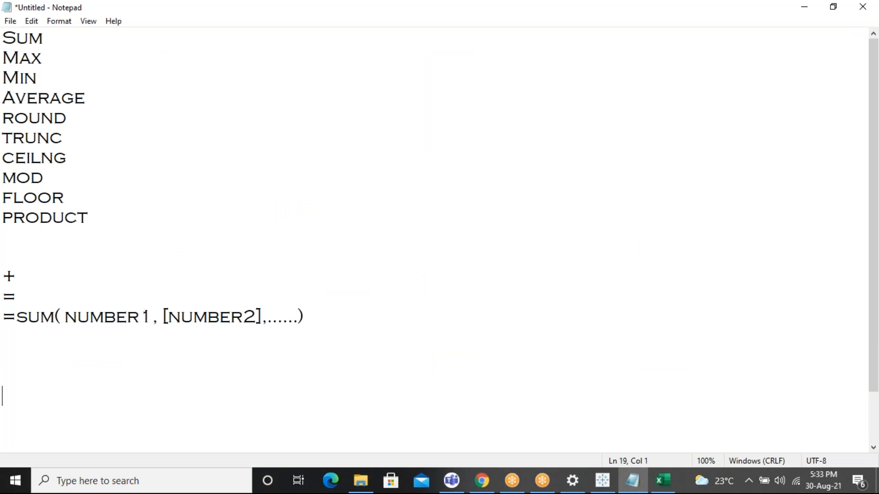
{"action": "key", "text": "Return"}
{"action": "key", "text": "Return"}
{"action": "key", "text": "Return"}
{"action": "key", "text": "Return"}
{"action": "key", "text": "Return"}
{"action": "key", "text": "Return"}
{"action": "key", "text": "Return"}
{"action": "key", "text": "Return"}
{"action": "key", "text": "Return"}
{"action": "key", "text": "Return"}
{"action": "key", "text": "Return"}
{"action": "key", "text": "Return"}
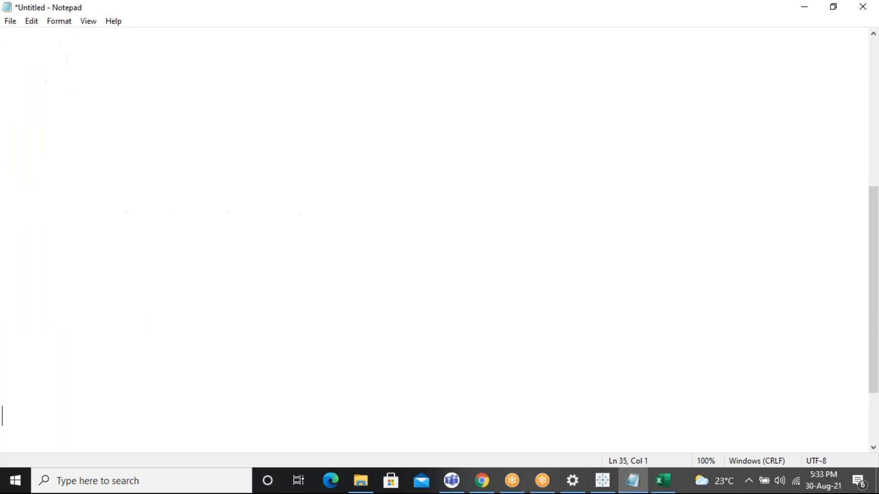
{"action": "key", "text": "BackSpace"}
{"action": "key", "text": "BackSpace"}
{"action": "key", "text": "BackSpace"}
Add the heading LOGICAL FUNCTIONS: on line 18, a few lines below the SUM syntax, followed by a blank line.
{"action": "left_click", "coordinate": [29, 81]}
{"action": "type", "text": "LOGICAL"}
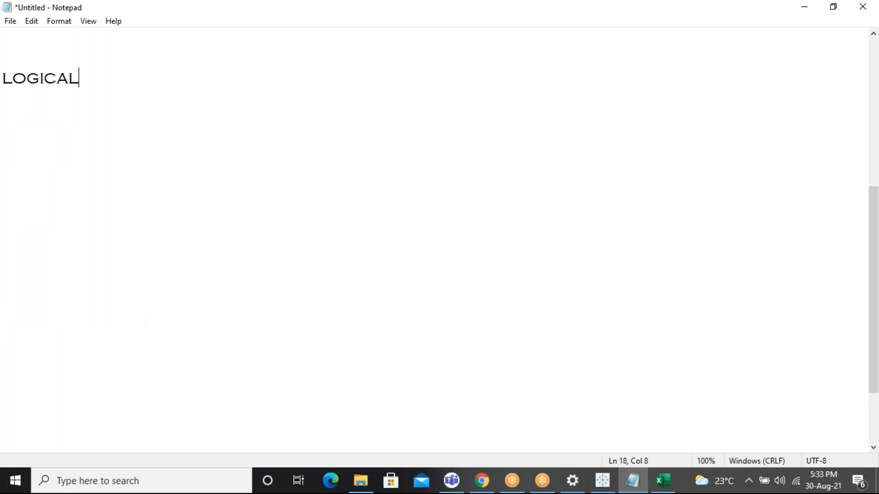
{"action": "key", "text": "BackSpace"}
{"action": "key", "text": "BackSpace"}
{"action": "key", "text": "BackSpace"}
{"action": "key", "text": "BackSpace"}
{"action": "key", "text": "BackSpace"}
{"action": "type", "text": "ICAL FUNCTIONS:"}
{"action": "key", "text": "Return"}
{"action": "key", "text": "Return"}
List IF, AND, OR and NOT on separate lines under the logical functions heading.
{"action": "type", "text": "ID"}
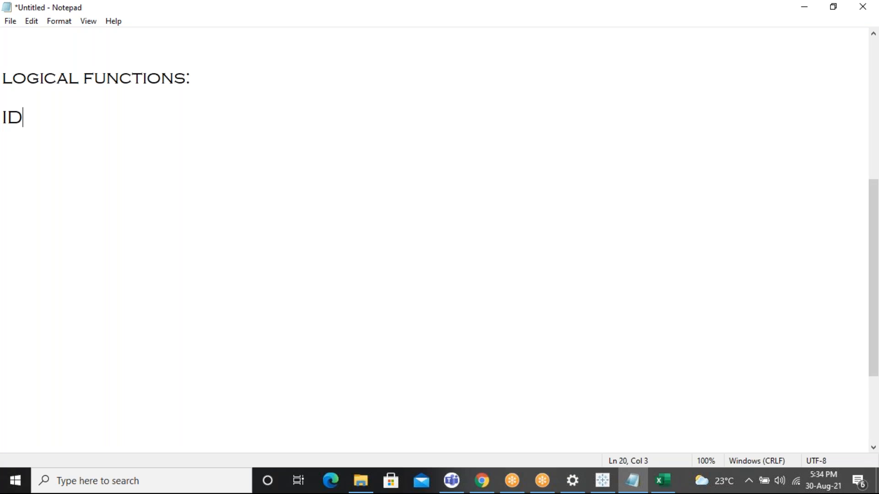
{"action": "key", "text": "BackSpace"}
{"action": "type", "text": "F"}
{"action": "key", "text": "Return"}
{"action": "type", "text": "AND"}
{"action": "key", "text": "Return"}
{"action": "type", "text": "OR"}
{"action": "key", "text": "Return"}
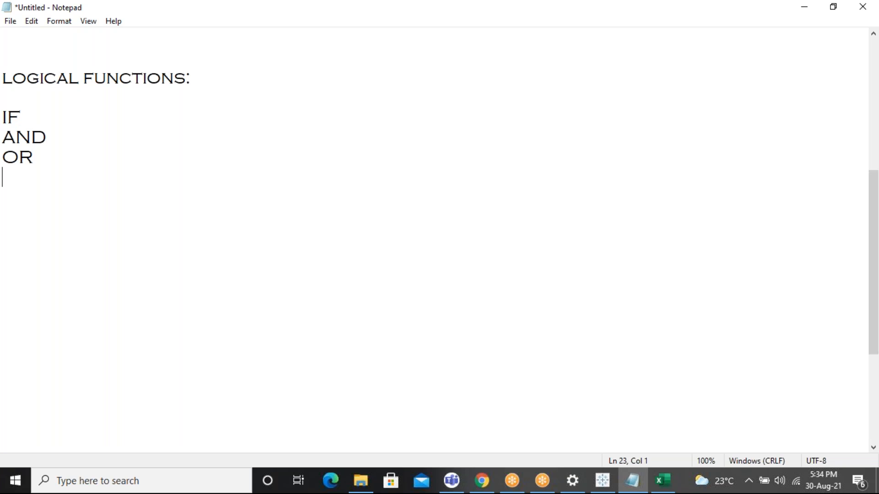
{"action": "type", "text": "NOT"}
{"action": "key", "text": "Return"}
{"action": "key", "text": "Return"}
{"action": "key", "text": "Return"}
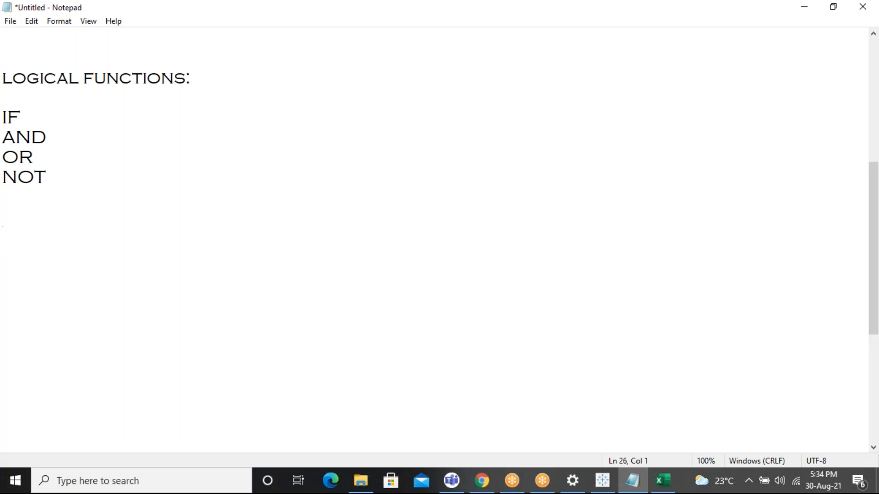
Write the syntax =IF(LOGICAL TEST, "BALUE IF TURE ", "VALUE IF FALSE ") below the list of logical functions, after a blank line.
{"action": "left_click", "coordinate": [57, 173]}
{"action": "key", "text": "Return"}
{"action": "key", "text": "Return"}
{"action": "type", "text": "=IF("}
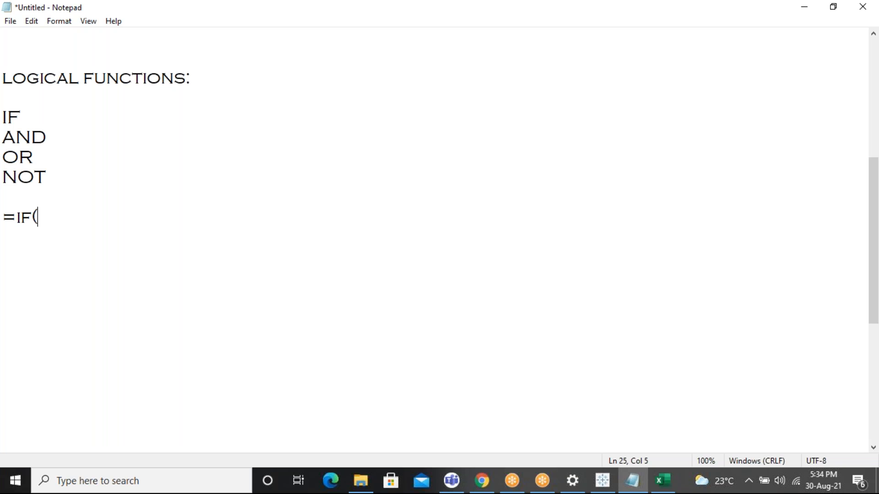
{"action": "type", "text": "LOGI"}
{"action": "key", "text": "BackSpace"}
{"action": "type", "text": "ICAL "}
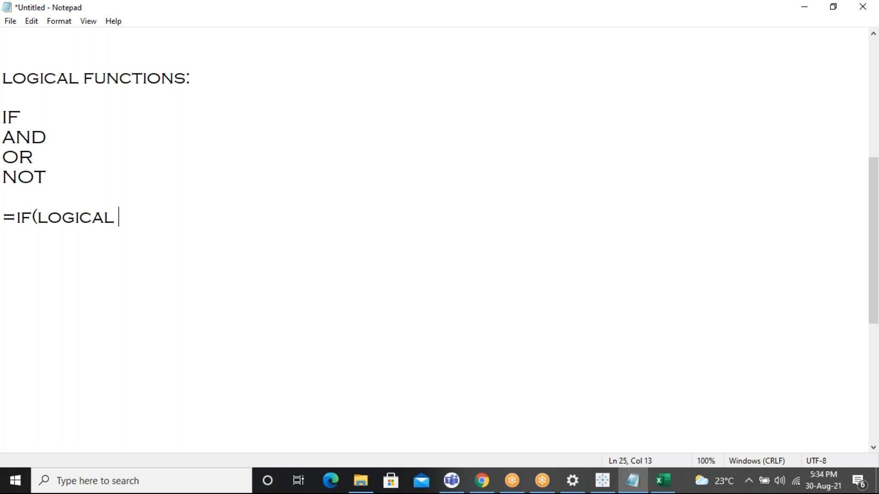
{"action": "type", "text": "TEST,"}
{"action": "type", "text": "\"BALUE I"}
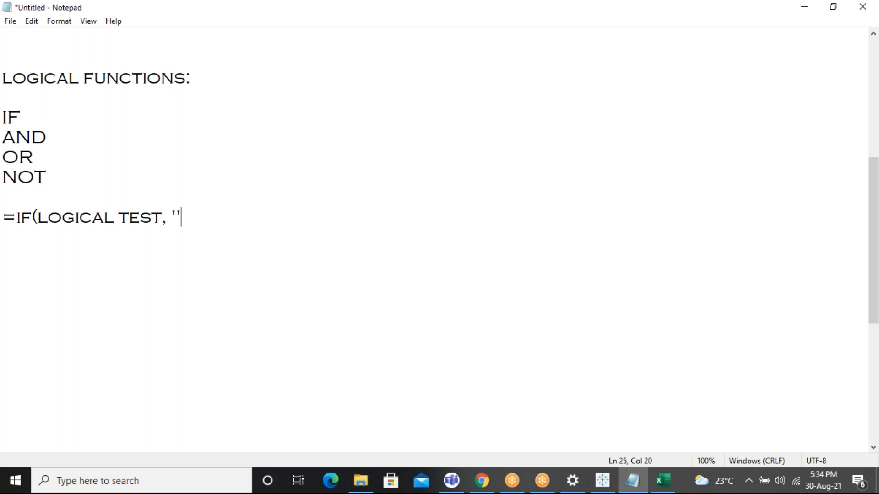
{"action": "type", "text": "F T"}
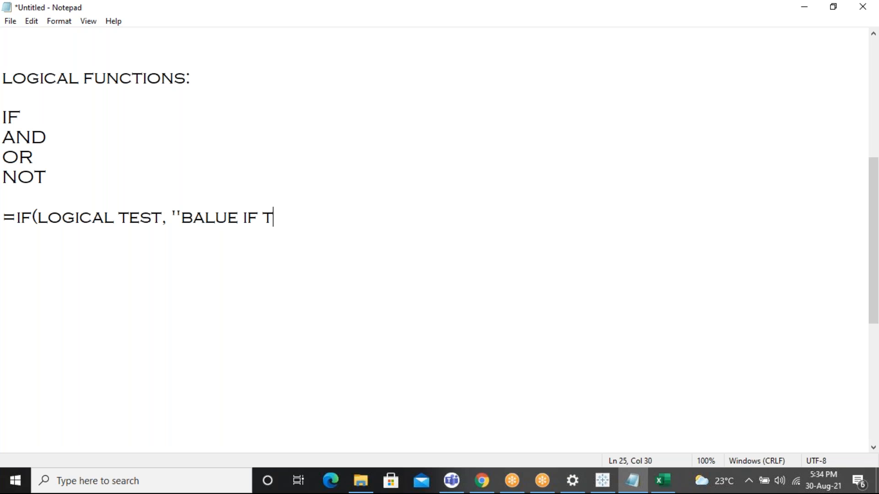
{"action": "type", "text": "URE \", \"VALUE "}
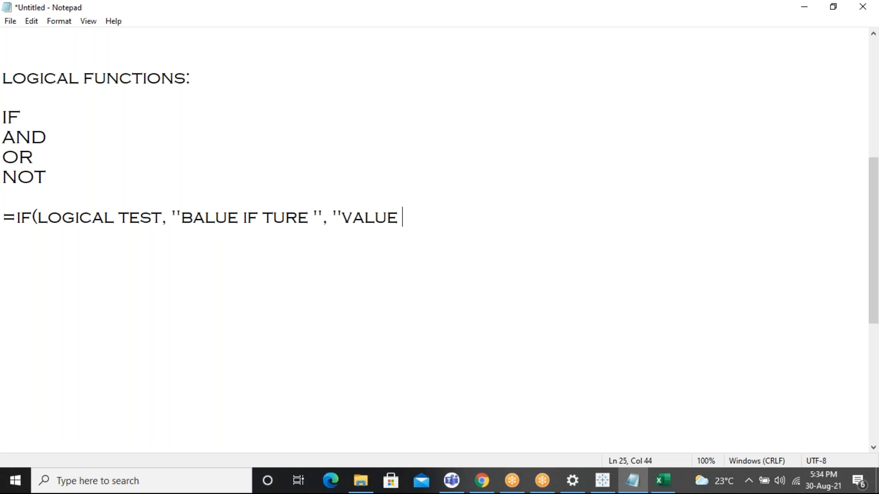
{"action": "type", "text": "IF FALSE \")"}
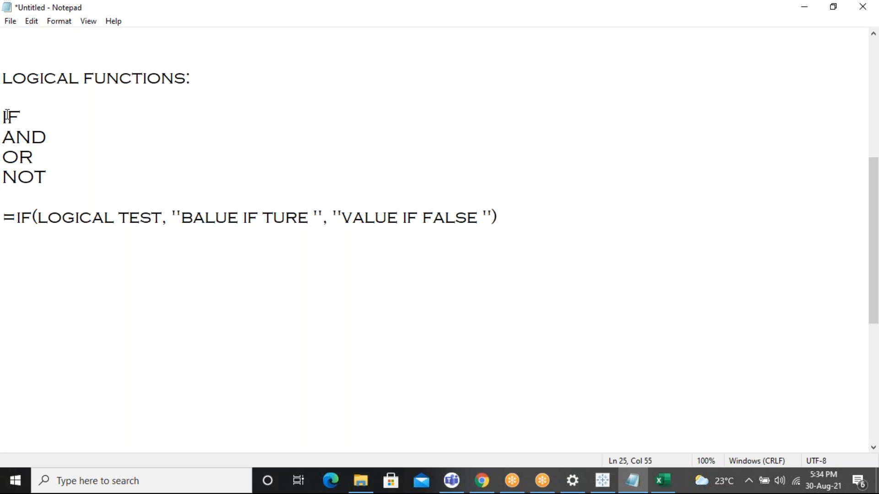
Correct BALUE to VALUE in the IF syntax line and highlight its logical test, true value and false value in turn.
{"action": "left_click", "coordinate": [194, 218]}
{"action": "key", "text": "BackSpace"}
{"action": "type", "text": "V"}
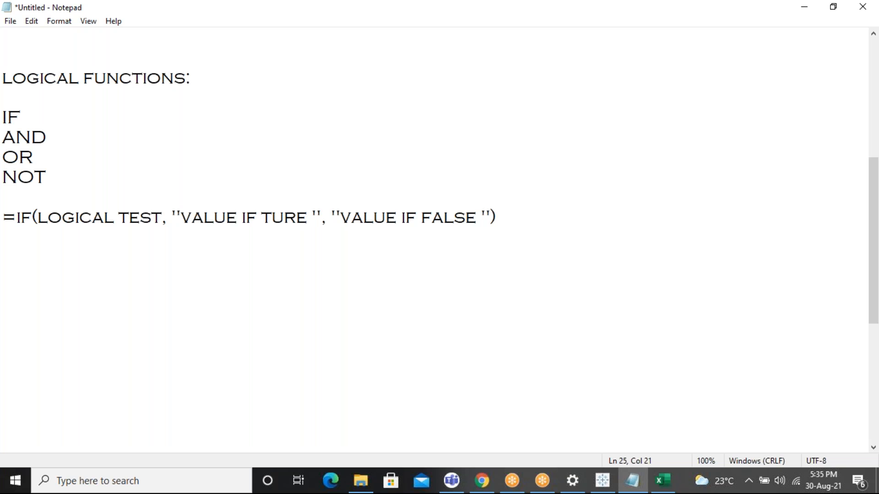
{"action": "left_click_drag", "start_coordinate": [46, 217], "coordinate": [145, 222]}
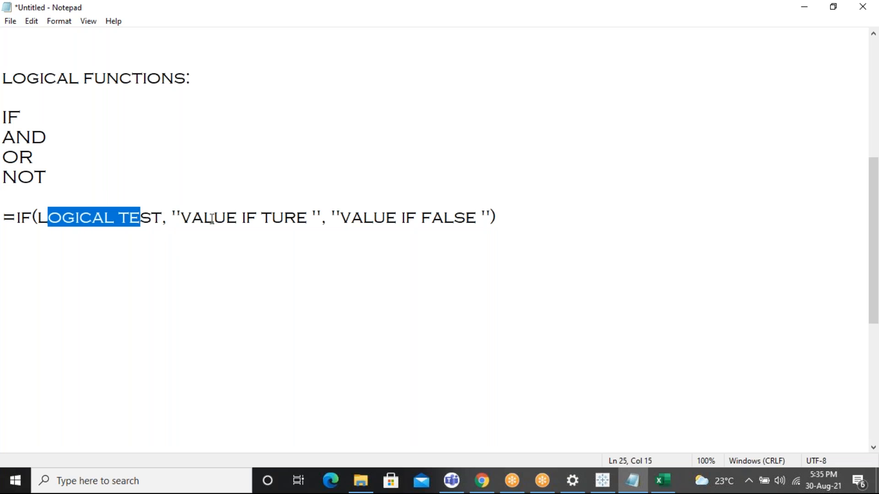
{"action": "left_click_drag", "start_coordinate": [203, 218], "coordinate": [291, 225]}
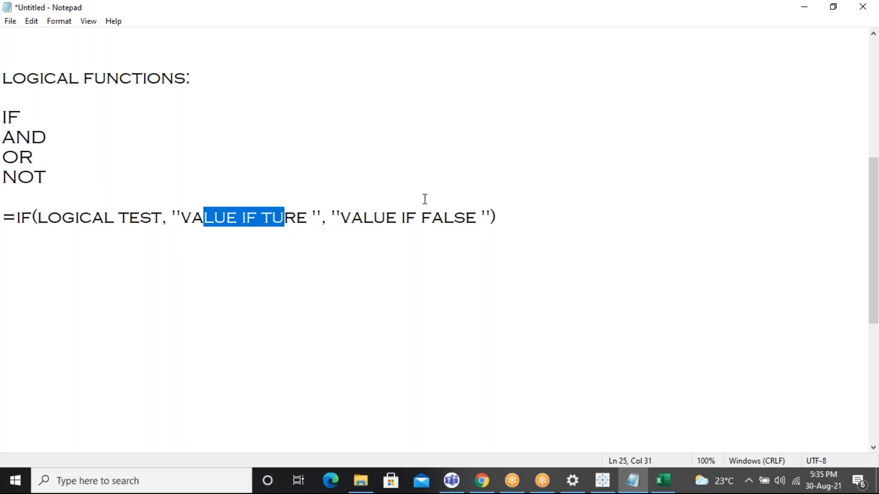
{"action": "left_click", "coordinate": [385, 223]}
{"action": "left_click", "coordinate": [415, 219], "text": "shift"}
Write the example =IF(5+3=10,"Good","Bad") below the IF syntax, leaving two blank lines between them.
{"action": "left_click", "coordinate": [524, 219]}
{"action": "key", "text": "Return"}
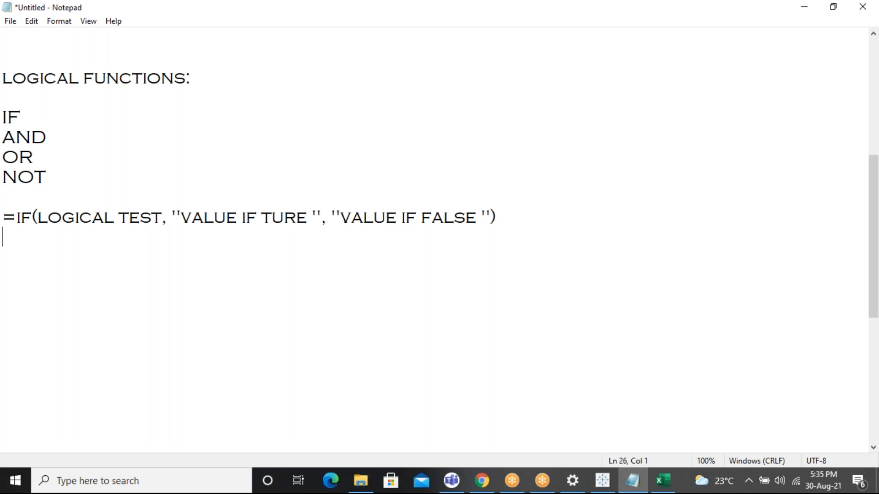
{"action": "type", "text": "="}
{"action": "key", "text": "BackSpace"}
{"action": "key", "text": "Return"}
{"action": "key", "text": "Return"}
{"action": "type", "text": "=IF("}
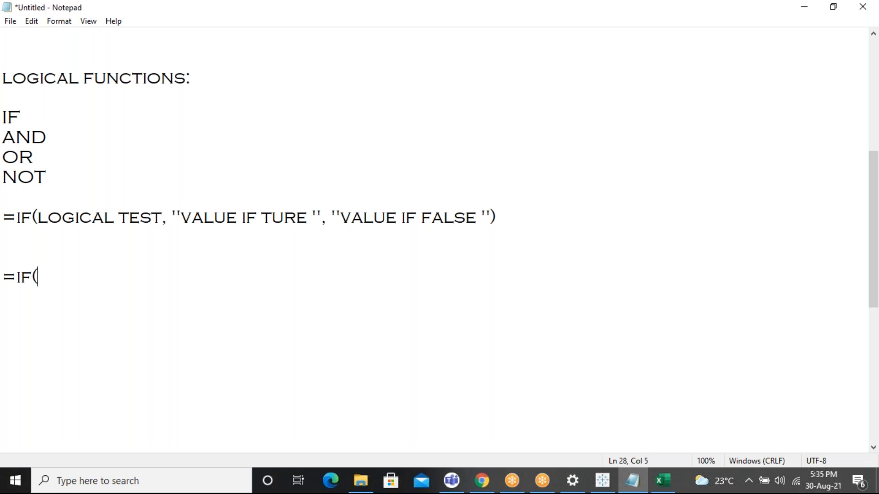
{"action": "type", "text": "5+3=10,"}
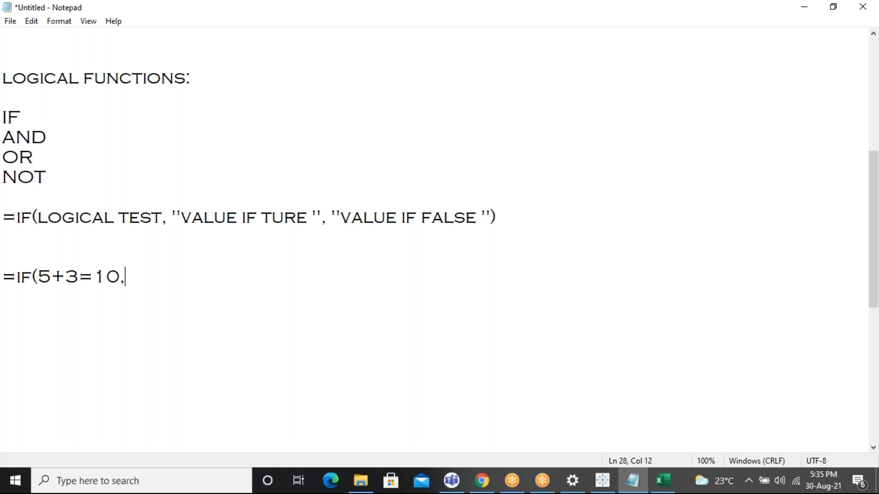
{"action": "type", "text": "\"G"}
{"action": "type", "text": "ood\",\"BA"}
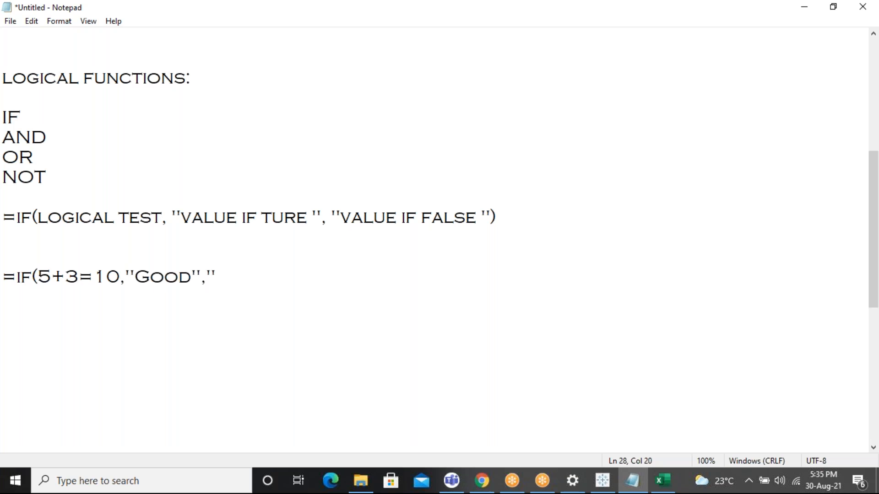
{"action": "key", "text": "BackSpace"}
{"action": "type", "text": "ad\""}
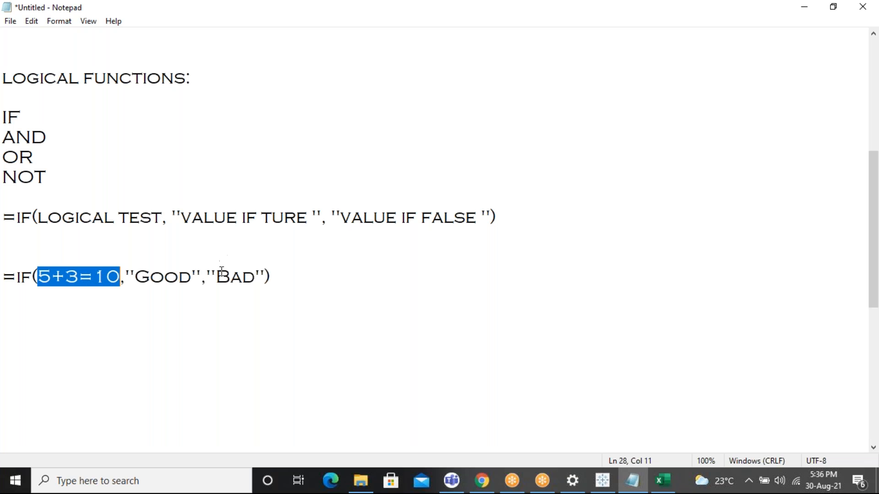
Highlight Bad in the IF example and write the result BAD on the line beneath the formula.
{"action": "left_click_drag", "start_coordinate": [214, 277], "coordinate": [243, 277]}
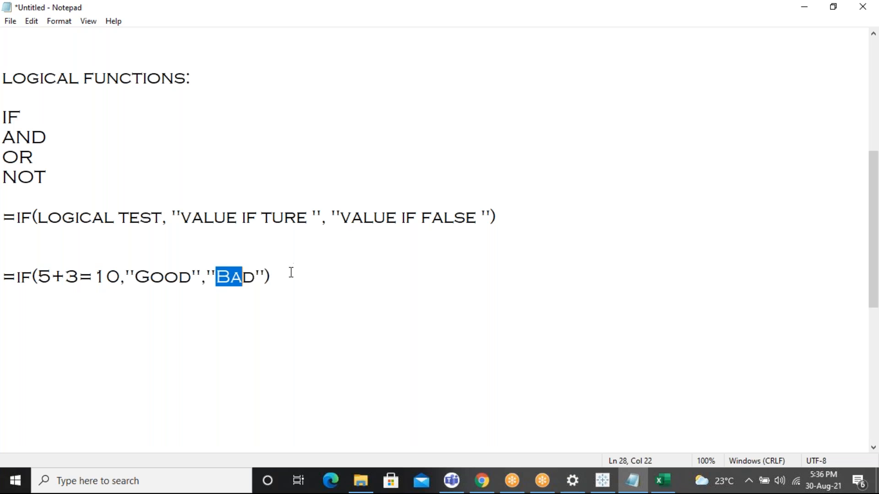
{"action": "left_click", "coordinate": [291, 272]}
{"action": "key", "text": "Return"}
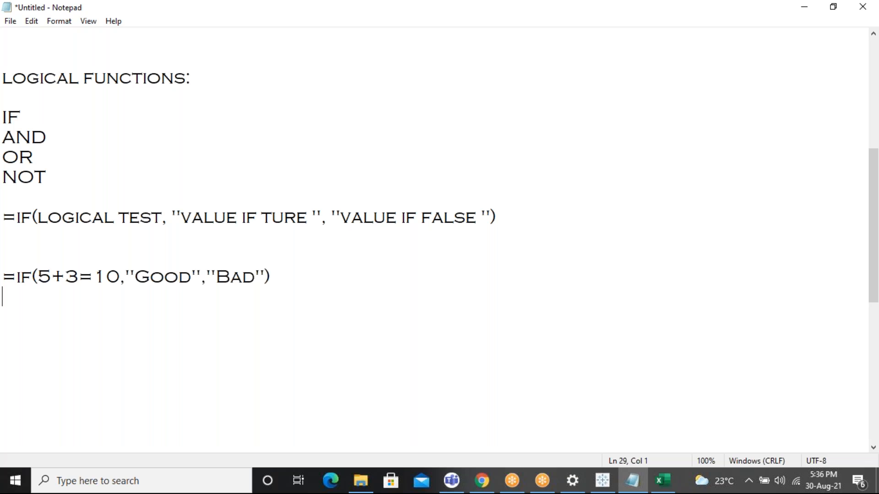
{"action": "type", "text": "BAD"}
{"action": "key", "text": "Return"}
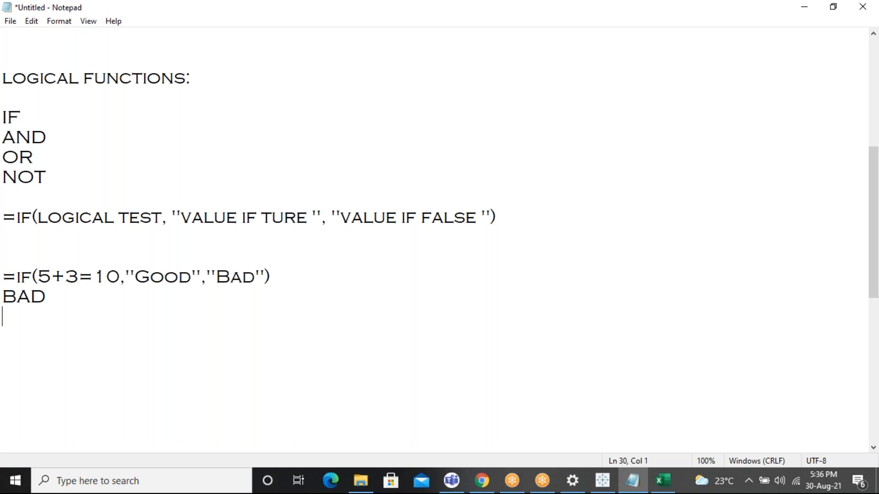
Switch to Excel and start an IF formula in cell C84 of Sheet5 with the logical test 5+5=12.
{"action": "left_click", "coordinate": [663, 480]}
{"action": "left_click_drag", "start_coordinate": [324, 390], "coordinate": [348, 275]}
{"action": "left_click", "coordinate": [158, 196]}
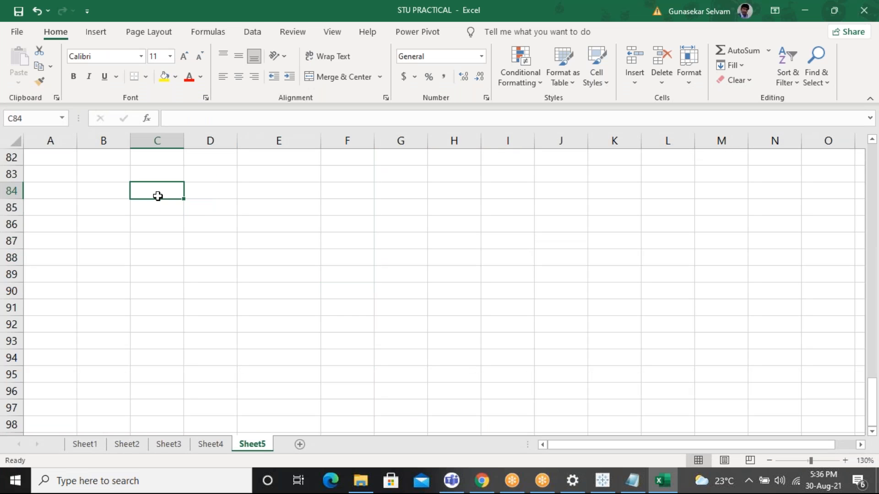
{"action": "type", "text": "=if"}
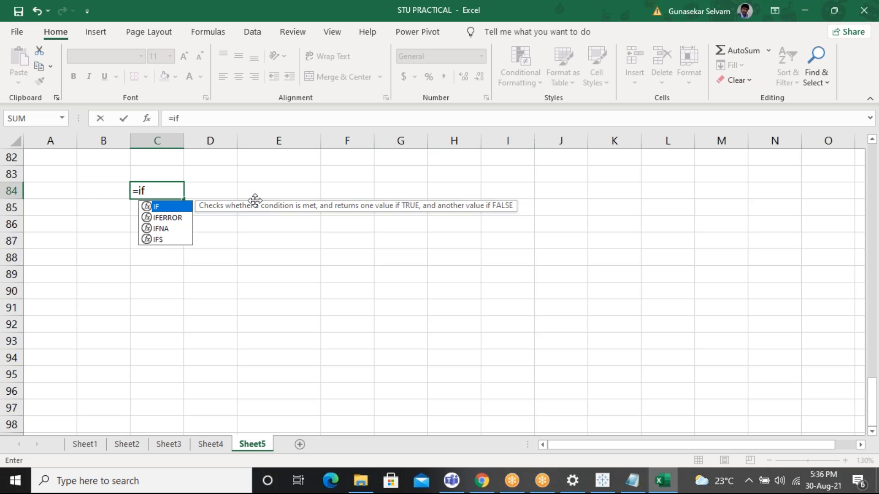
{"action": "key", "text": "Tab"}
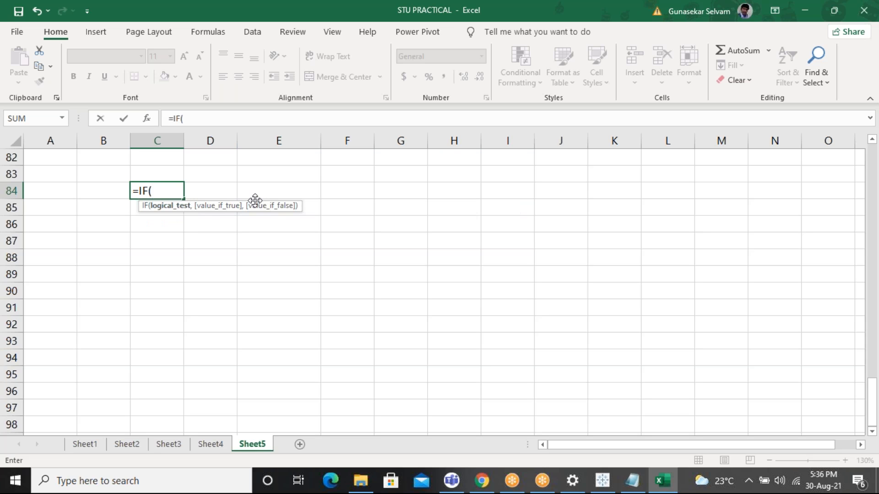
{"action": "type", "text": "5+5=12,"}
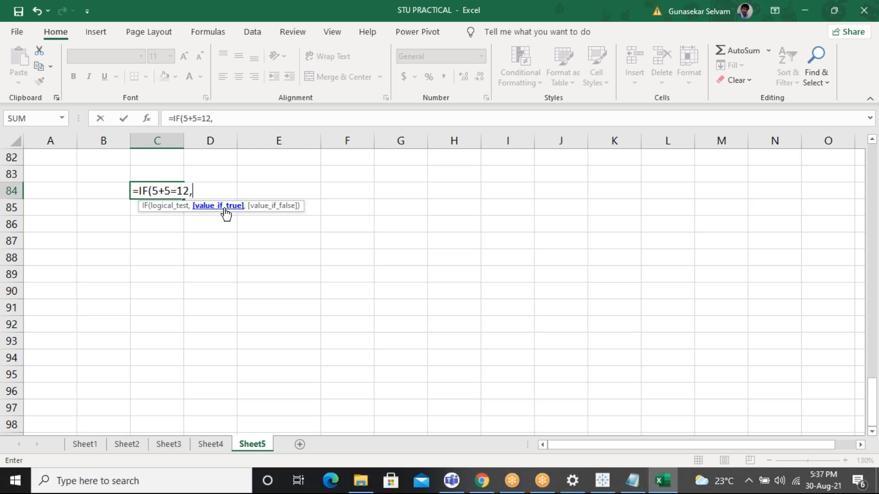
{"action": "type", "text": "good"}
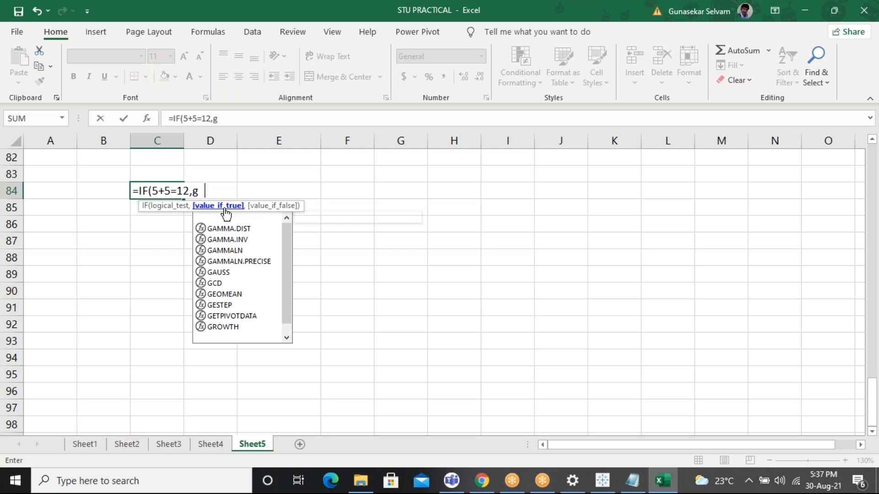
{"action": "key", "text": "BackSpace"}
{"action": "key", "text": "BackSpace"}
{"action": "key", "text": "BackSpace"}
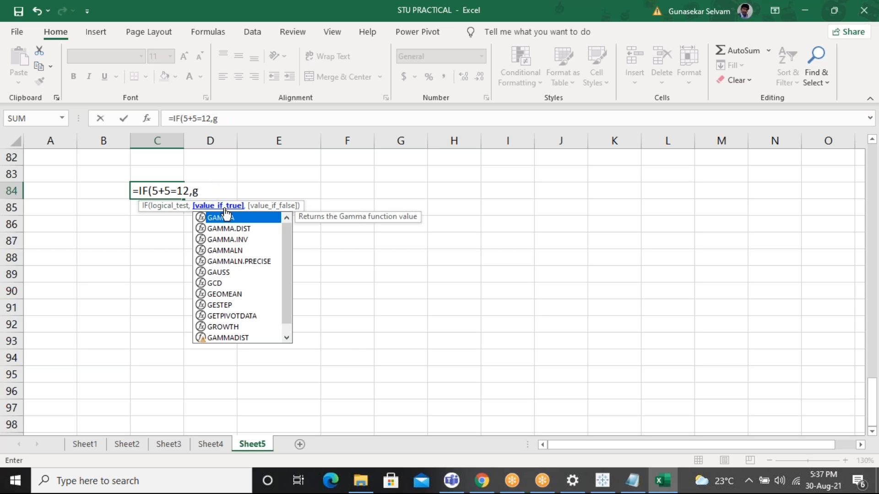
{"action": "key", "text": "BackSpace"}
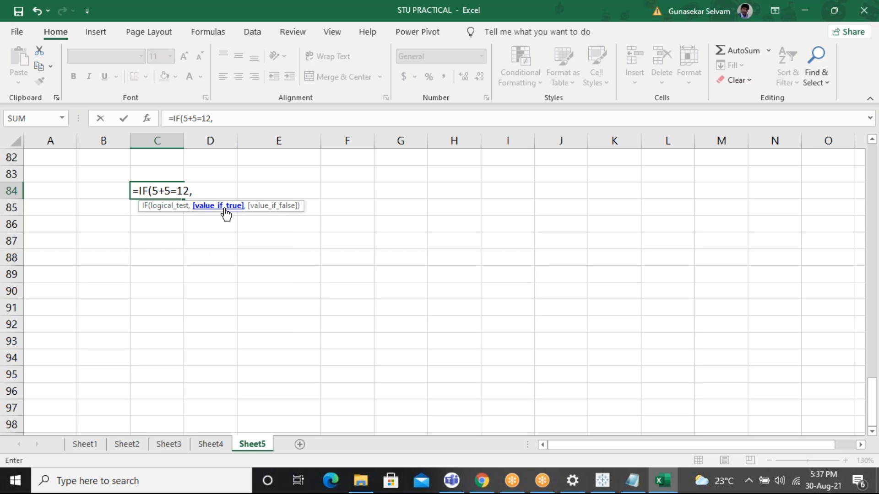
Complete the IF formula in C84 with "Good" as the true value and "Bad" as the false value.
{"action": "type", "text": "\"Good\","}
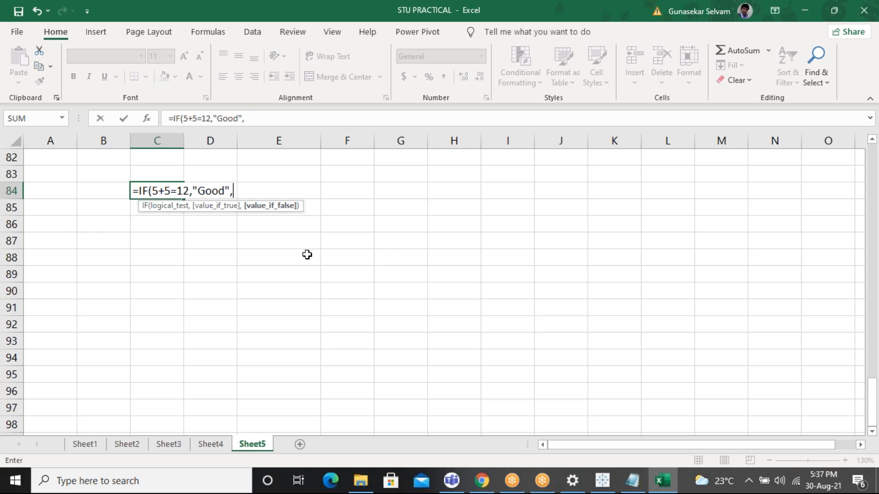
{"action": "type", "text": "\"Bad\")"}
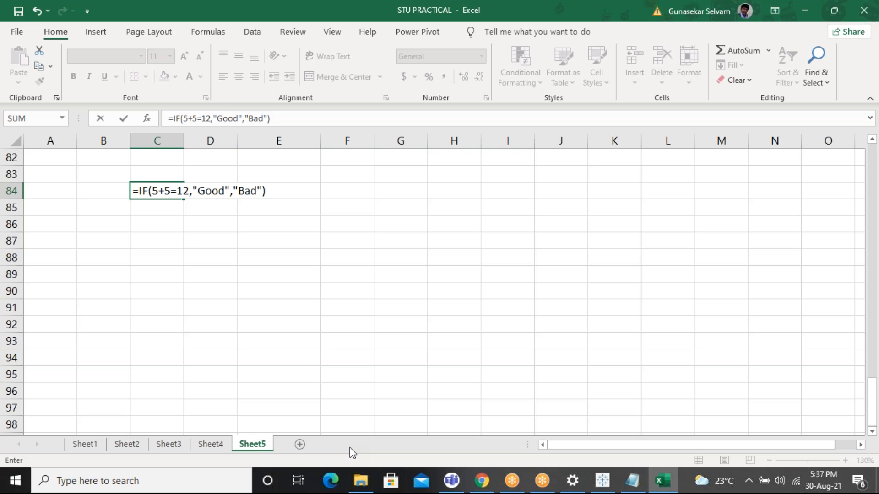
{"action": "key", "text": "Return"}
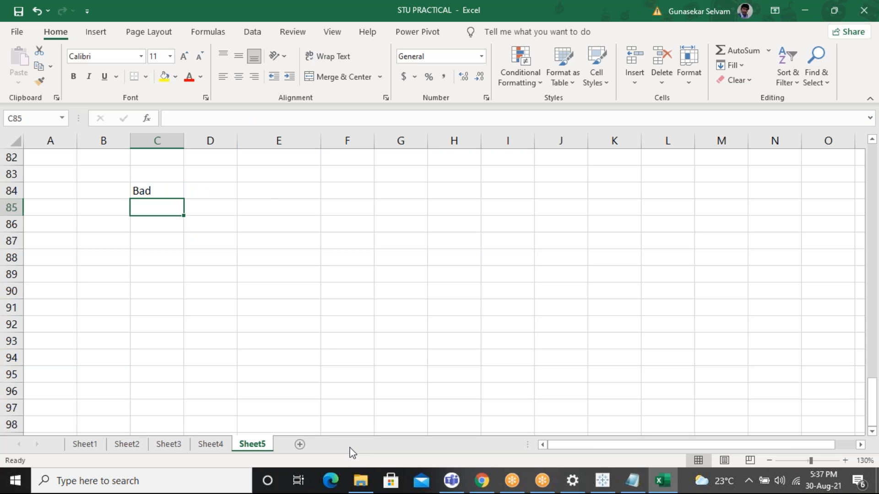
Enter the formula =IF(2+2=4,"yes","no") in cell C85.
{"action": "type", "text": "=if"}
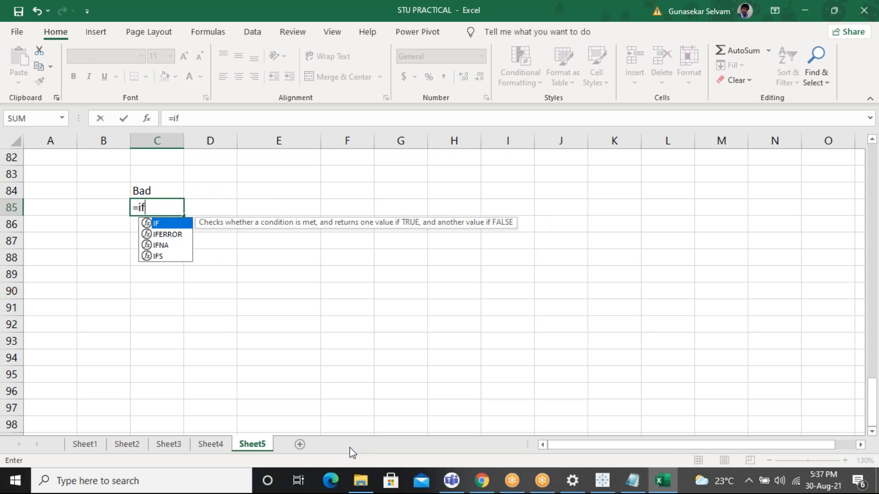
{"action": "key", "text": "Tab"}
{"action": "type", "text": "2+"}
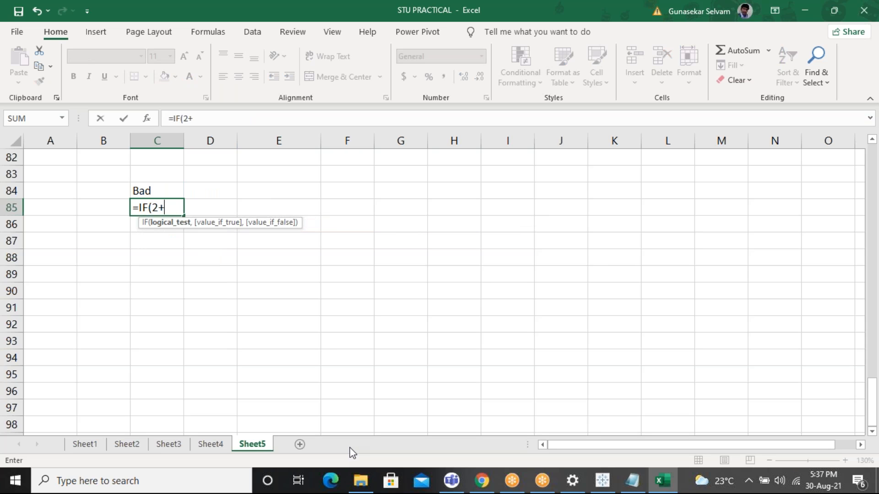
{"action": "type", "text": "2=4,"}
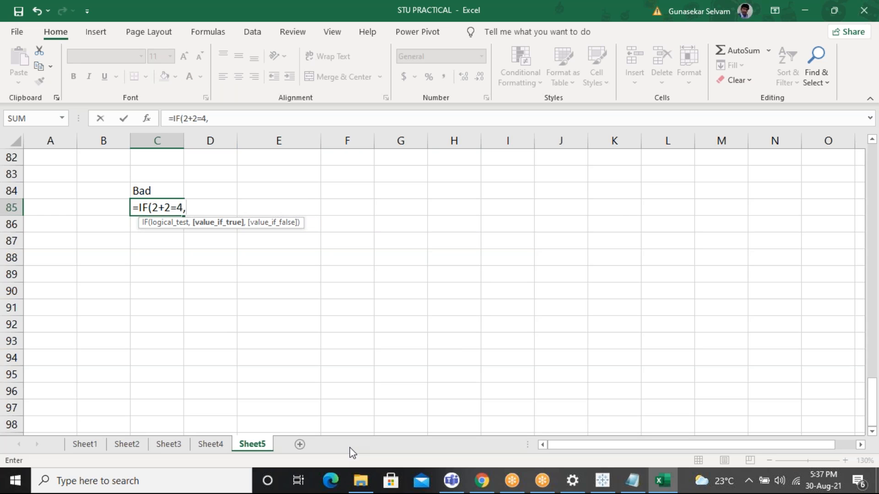
{"action": "type", "text": "\"yes\",\"no"}
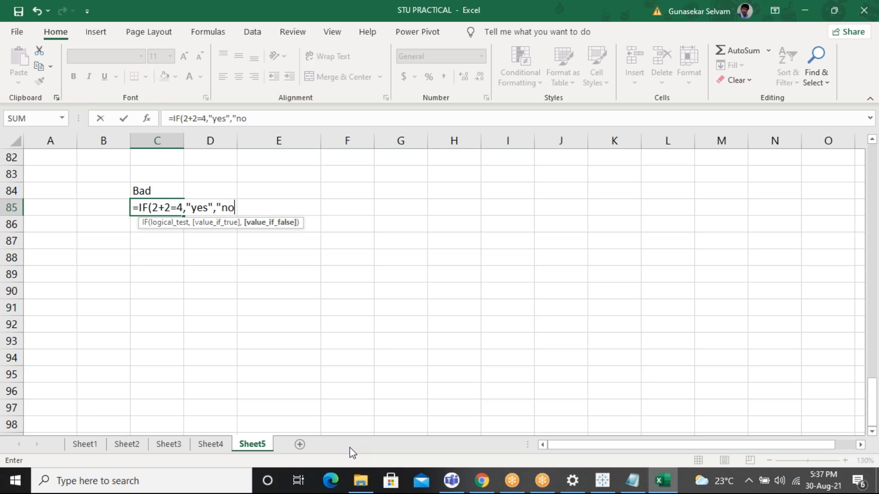
{"action": "type", "text": "\")"}
{"action": "key", "text": "Return"}
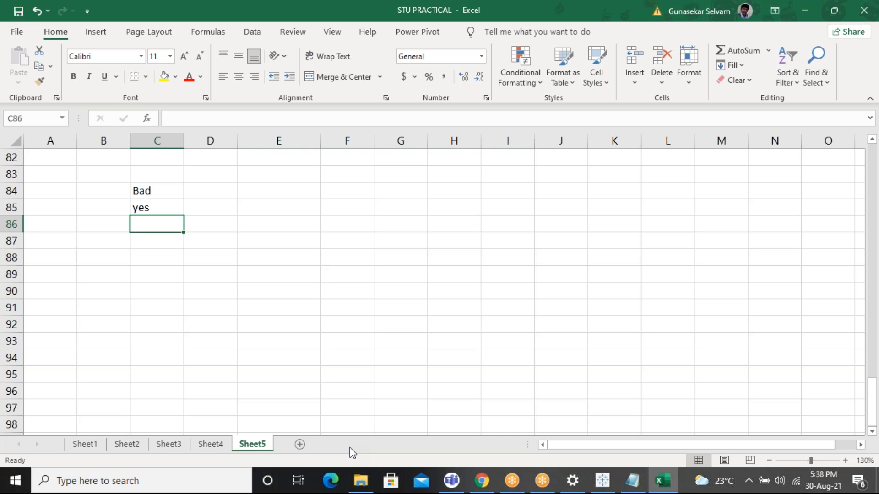
Switch to Notepad and add the heading AND below the BAD result, separated by a blank line.
{"action": "left_click", "coordinate": [632, 481]}
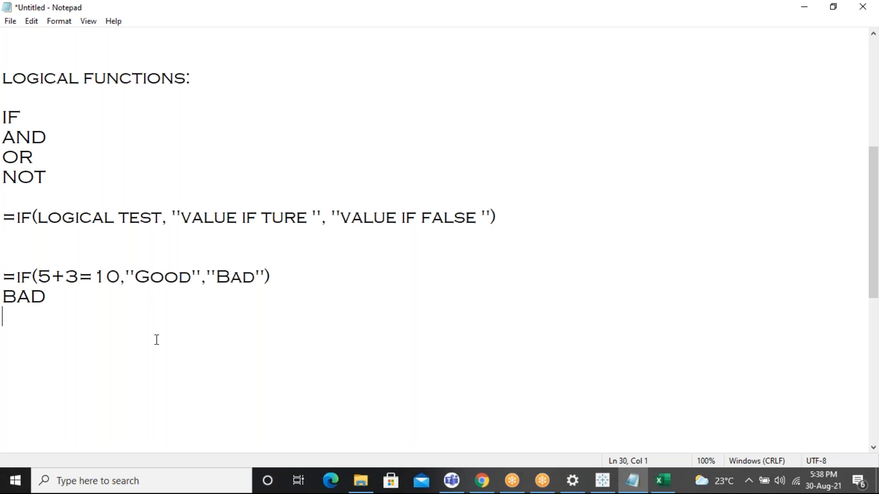
{"action": "left_click", "coordinate": [60, 293]}
{"action": "key", "text": "Return"}
{"action": "key", "text": "Return"}
{"action": "type", "text": "="}
{"action": "key", "text": "BackSpace"}
{"action": "type", "text": "AND"}
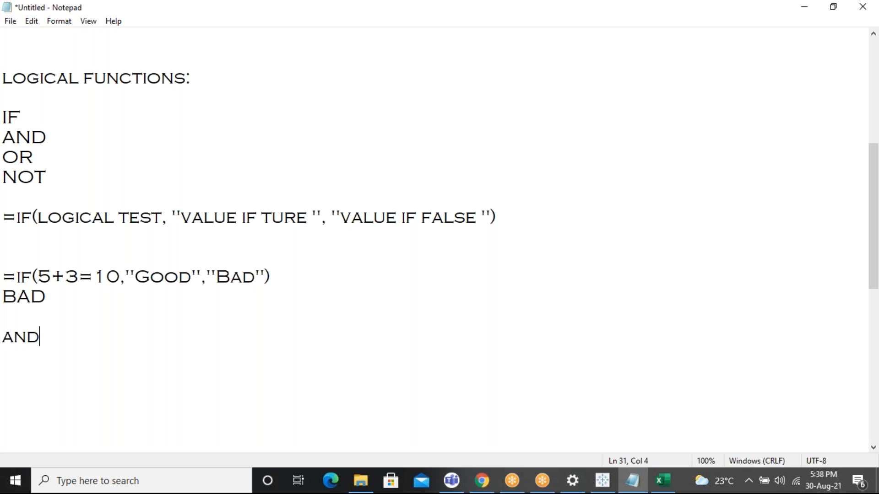
Add the syntax line =AND(LOGICAL1,LOGICAL2,LOGICL3,.......) below the AND heading, separated by a blank line.
{"action": "key", "text": "Return"}
{"action": "key", "text": "Return"}
{"action": "type", "text": "=AN"}
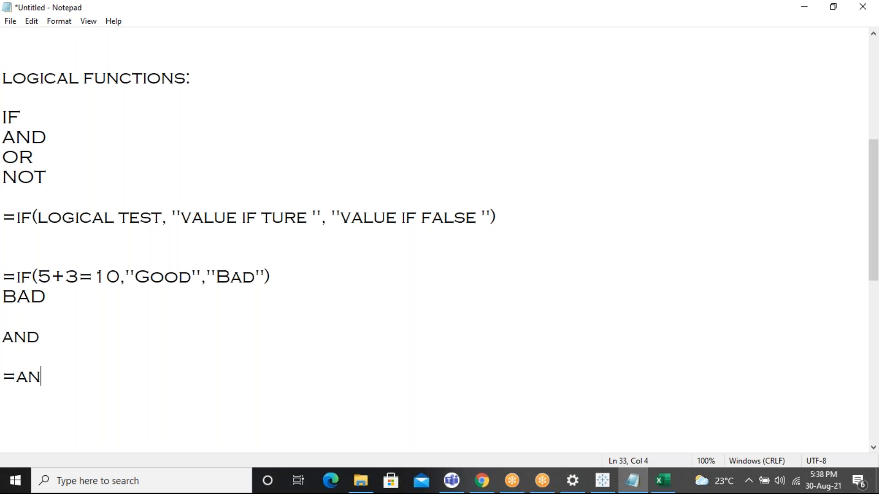
{"action": "type", "text": "D(LOGICA"}
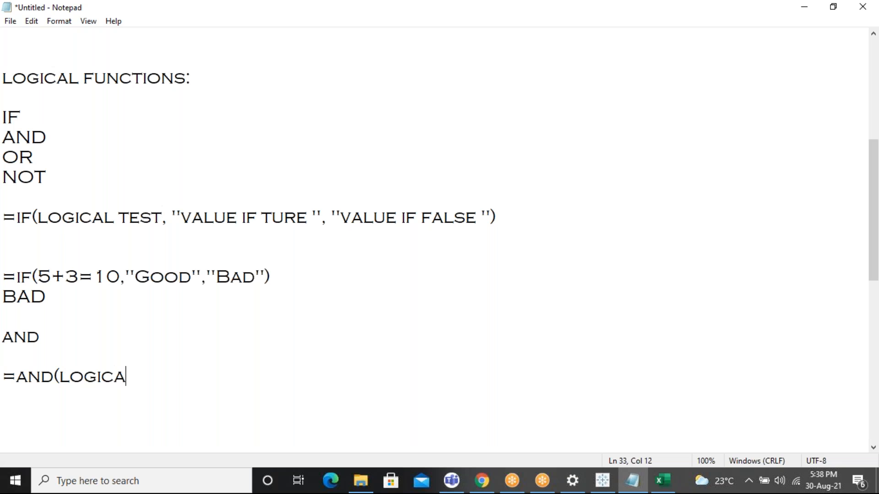
{"action": "type", "text": "L1,LOGICAL2,"}
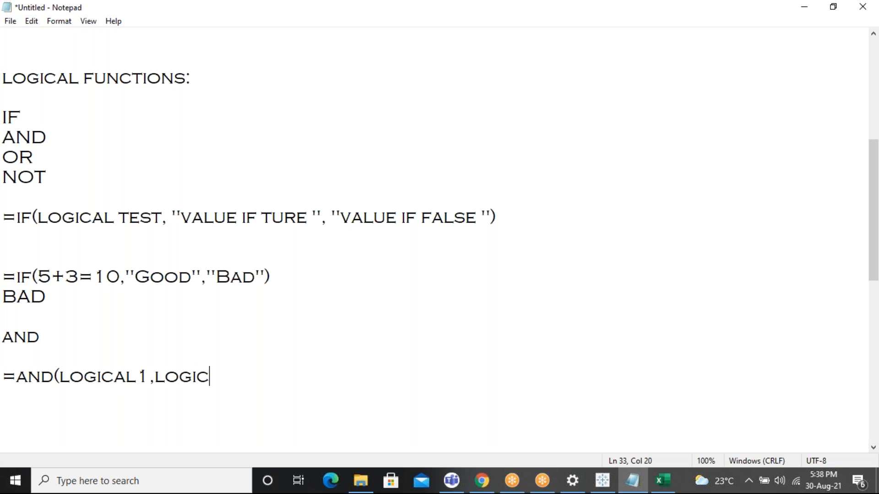
{"action": "type", "text": "LOG"}
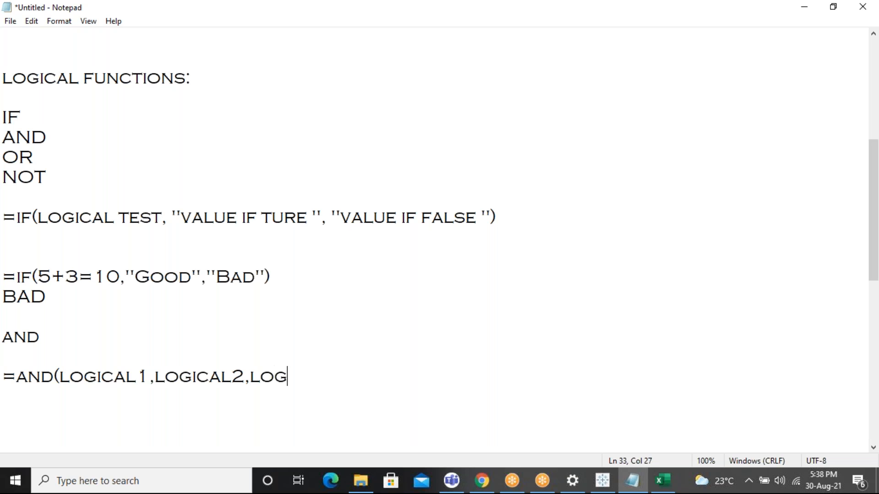
{"action": "type", "text": "ICL3,.......)"}
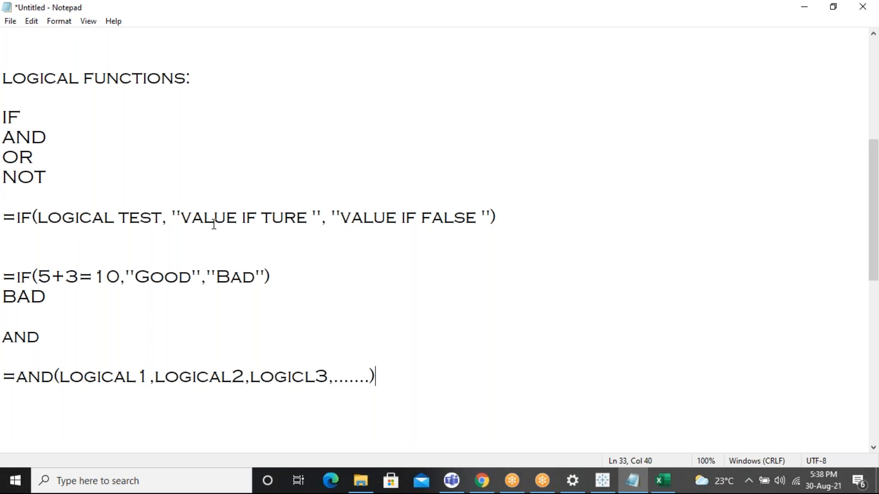
Correct the misspelled TURE to TRUE in the IF syntax line.
{"action": "left_click", "coordinate": [289, 215]}
{"action": "key", "text": "BackSpace"}
{"action": "key", "text": "Right"}
{"action": "type", "text": "U"}
{"action": "left_click", "coordinate": [204, 215]}
{"action": "key", "text": "shift+Home"}
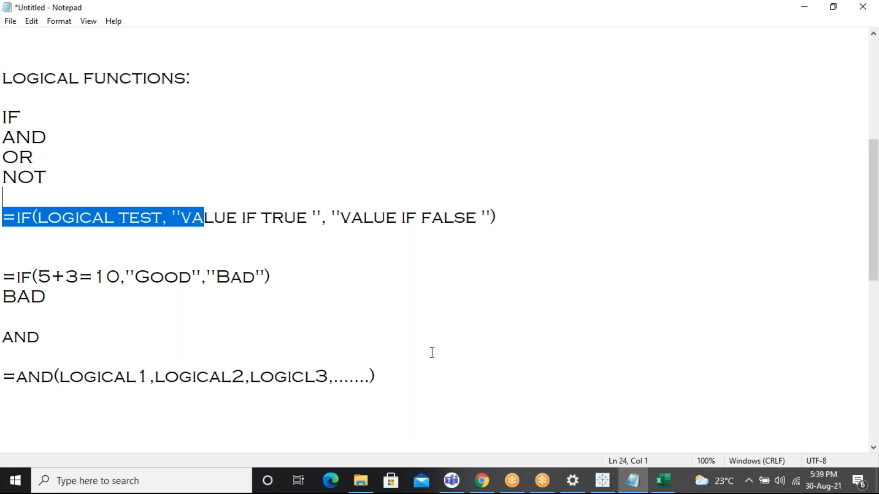
Add the example =AND(2+2=4,1+2=3,3+3=6,4+2=7) below the AND syntax line, separated by a blank line.
{"action": "left_click", "coordinate": [408, 376]}
{"action": "key", "text": "Return"}
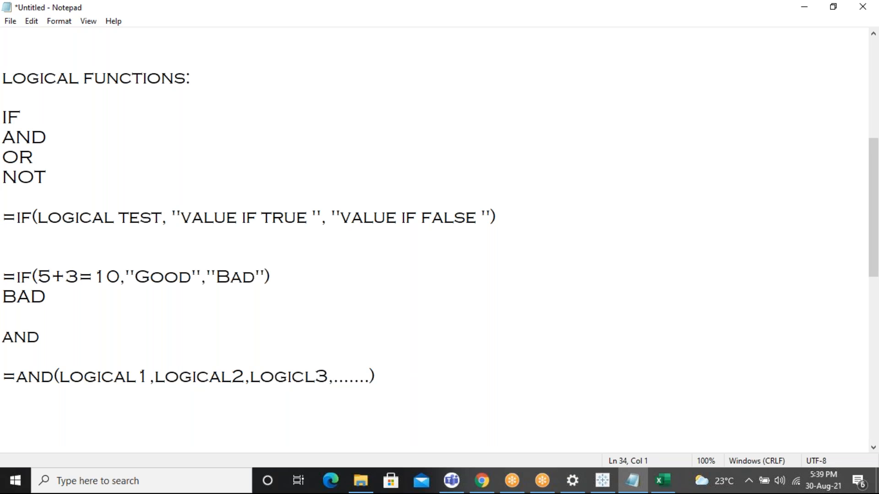
{"action": "type", "text": "="}
{"action": "key", "text": "BackSpace"}
{"action": "key", "text": "Return"}
{"action": "type", "text": "=AND("}
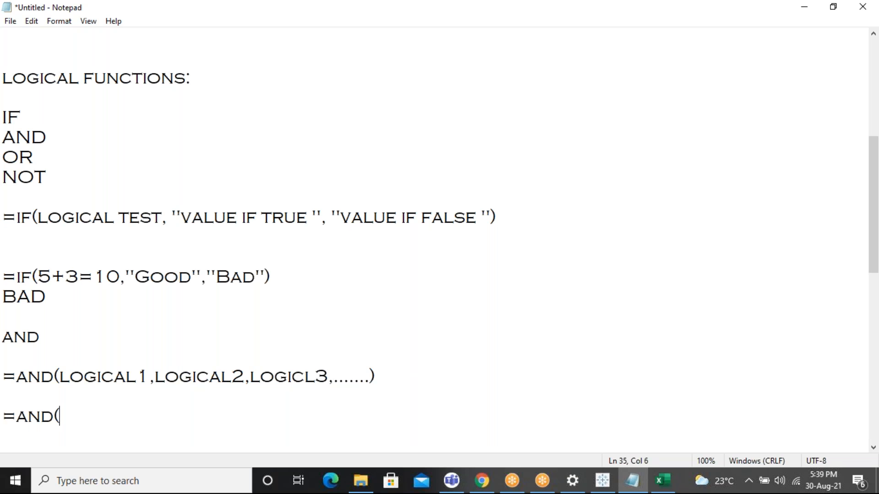
{"action": "type", "text": "2+2=4"}
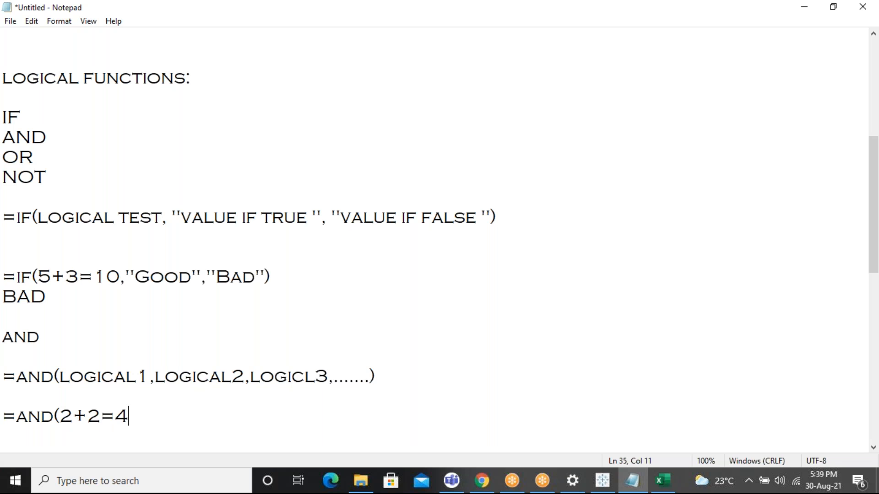
{"action": "type", "text": ",1+2=3"}
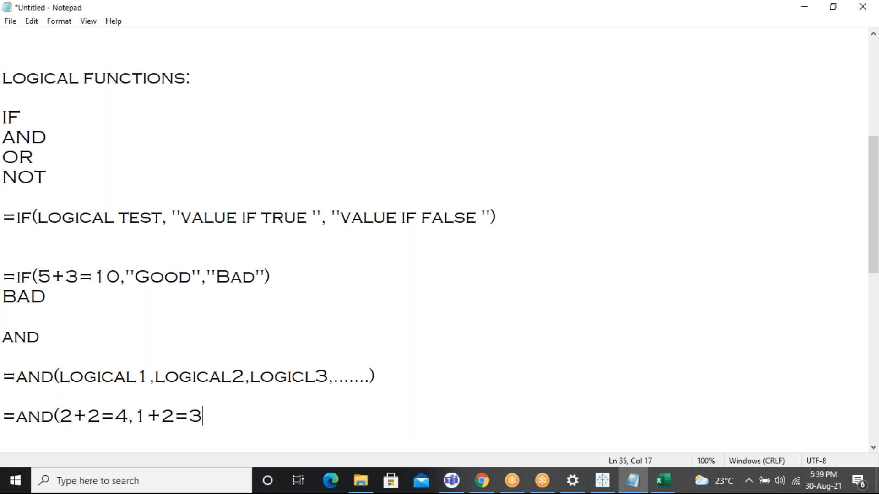
{"action": "type", "text": ",3+3=6."}
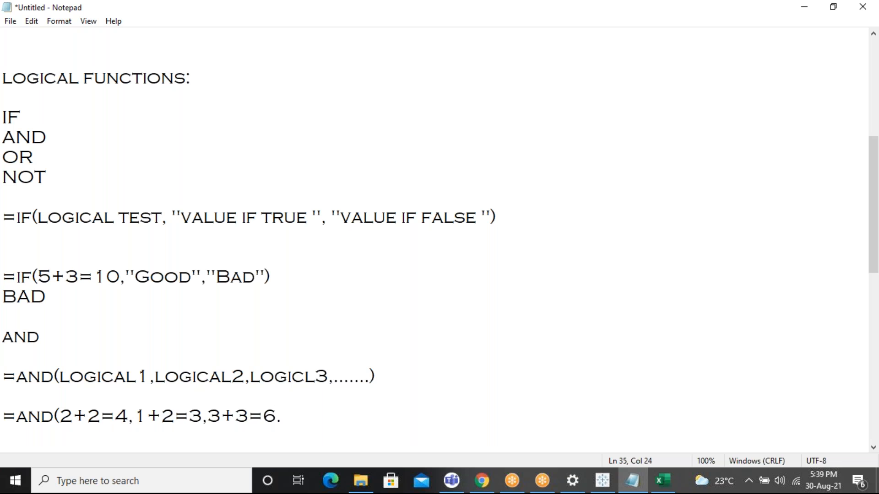
{"action": "key", "text": "BackSpace"}
{"action": "type", "text": ",4+2=7)"}
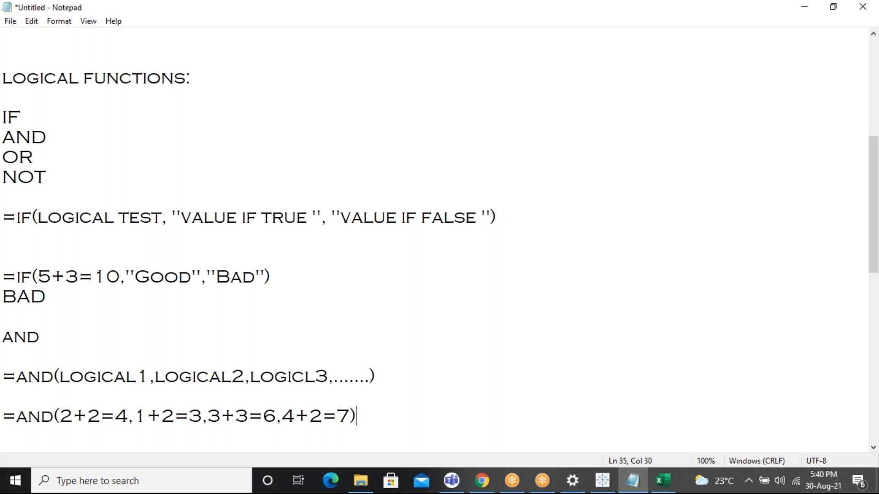
Highlight the 4+2=7 condition in the AND example and add blank lines below the example.
{"action": "key", "text": "Return"}
{"action": "left_click_drag", "start_coordinate": [285, 416], "coordinate": [357, 416]}
{"action": "left_click", "coordinate": [404, 416]}
{"action": "key", "text": "Return"}
{"action": "key", "text": "Return"}
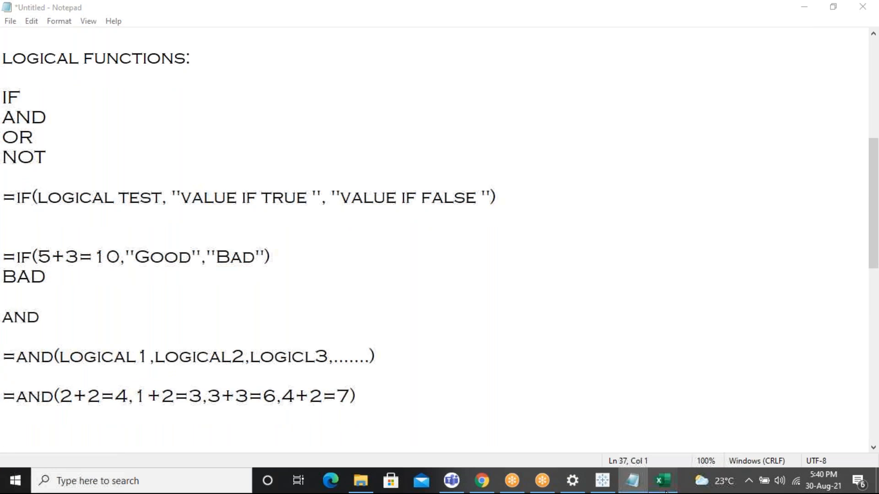
Switch to Excel and enter the formula =AND(2+2=4,2+3=5,1+1=2,4+3=8) in cell D89 of Sheet5.
{"action": "left_click", "coordinate": [664, 486]}
{"action": "left_click", "coordinate": [216, 266]}
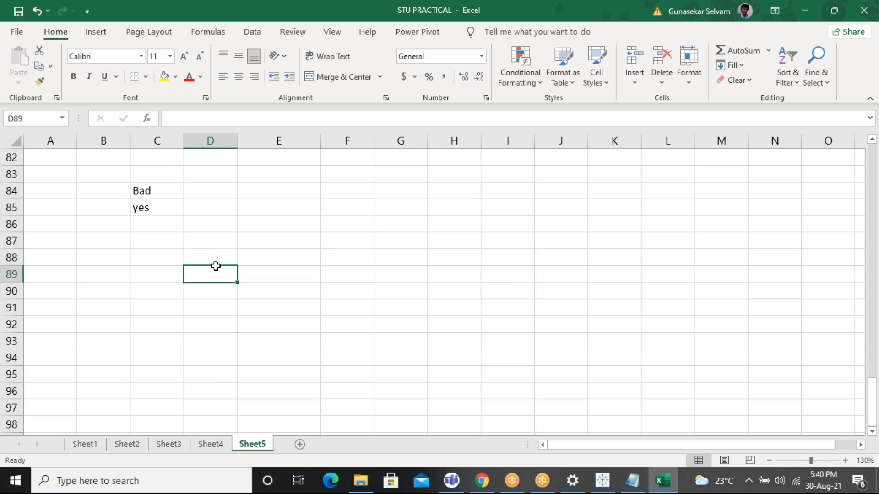
{"action": "type", "text": "=and"}
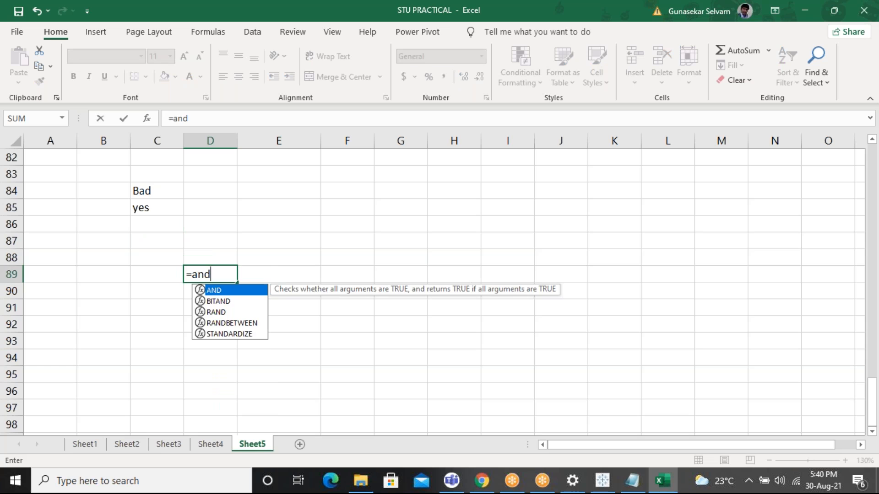
{"action": "key", "text": "Tab"}
{"action": "key", "text": "BackSpace"}
{"action": "type", "text": "(2+2"}
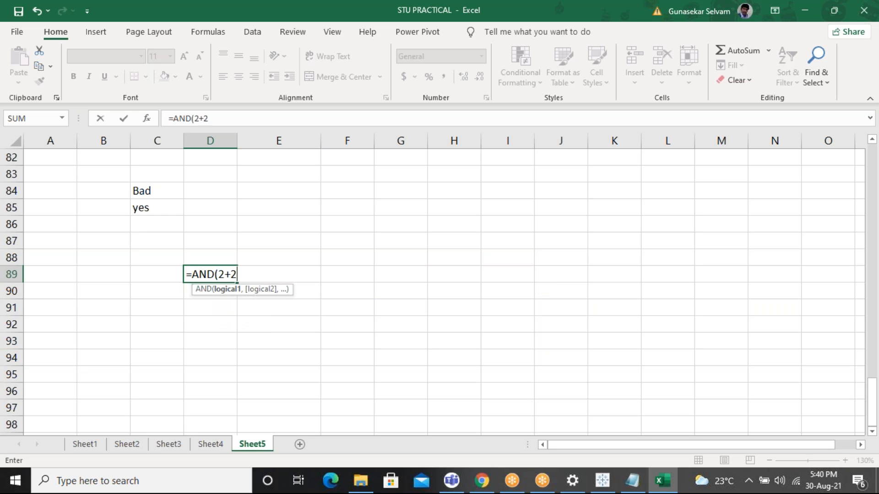
{"action": "type", "text": "=4,2+2"}
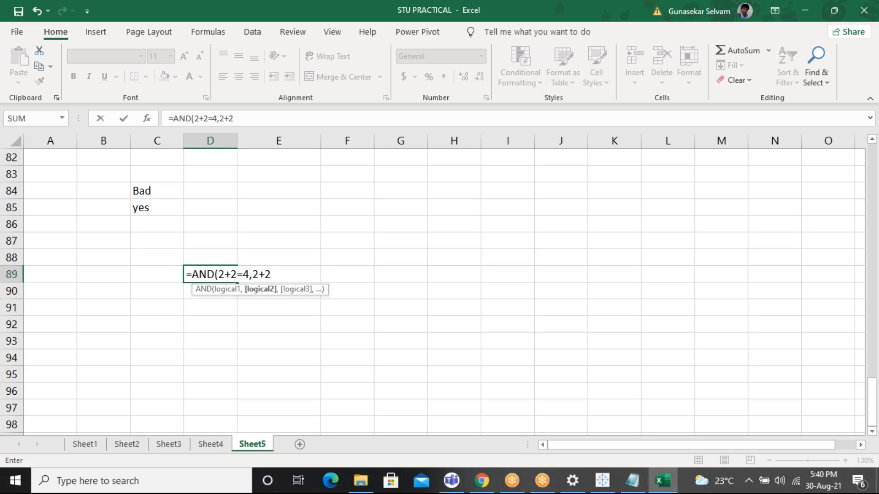
{"action": "key", "text": "BackSpace"}
{"action": "type", "text": "3=5,1+"}
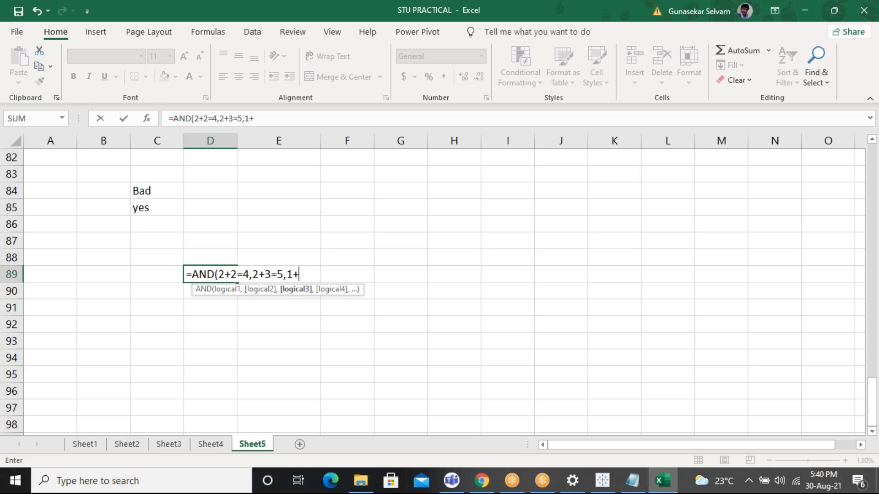
{"action": "type", "text": "1=2,"}
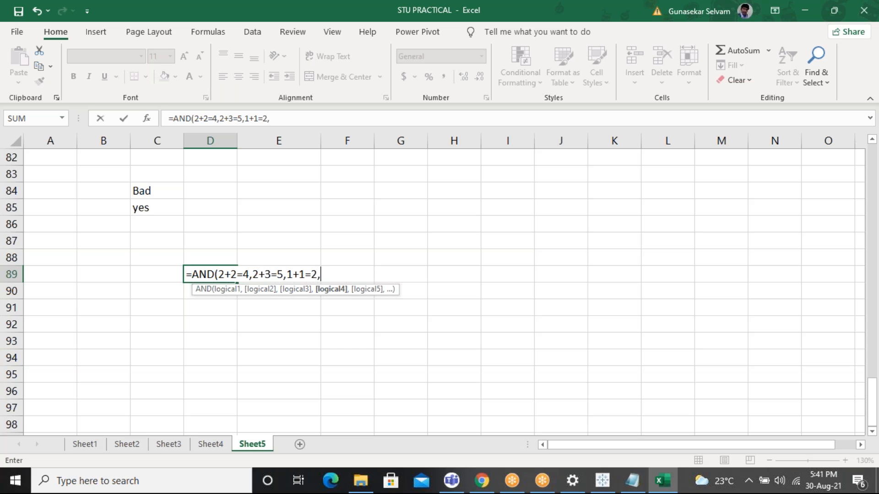
{"action": "type", "text": "4+3=8)"}
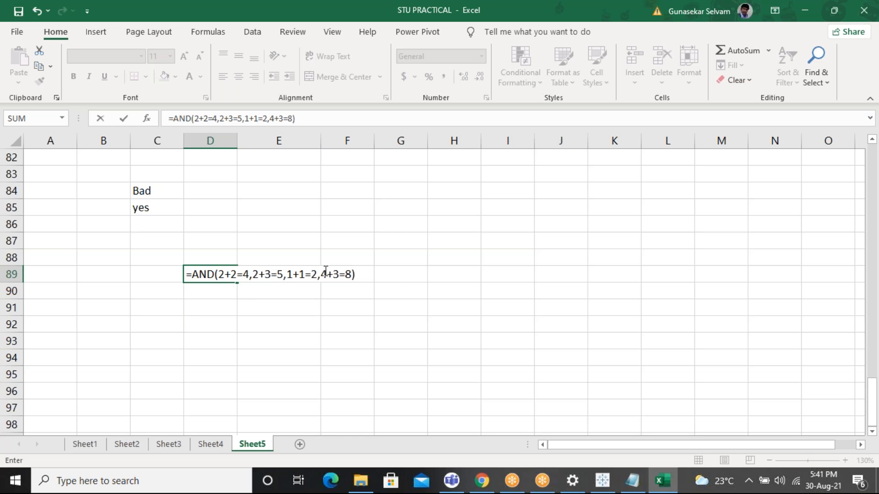
{"action": "key", "text": "Return"}
{"action": "key", "text": "Up"}
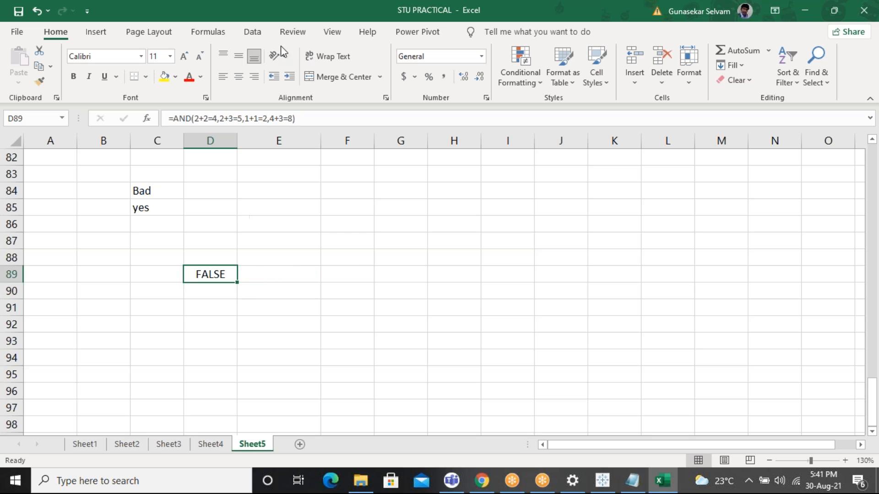
Change the last condition of the AND formula in D89 to 4+3=7.
{"action": "left_click", "coordinate": [274, 120]}
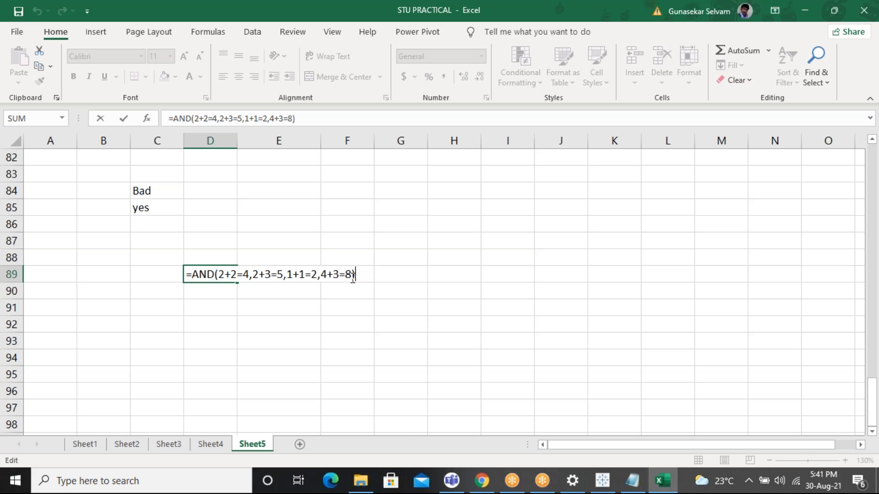
{"action": "key", "text": "Left"}
{"action": "key", "text": "BackSpace"}
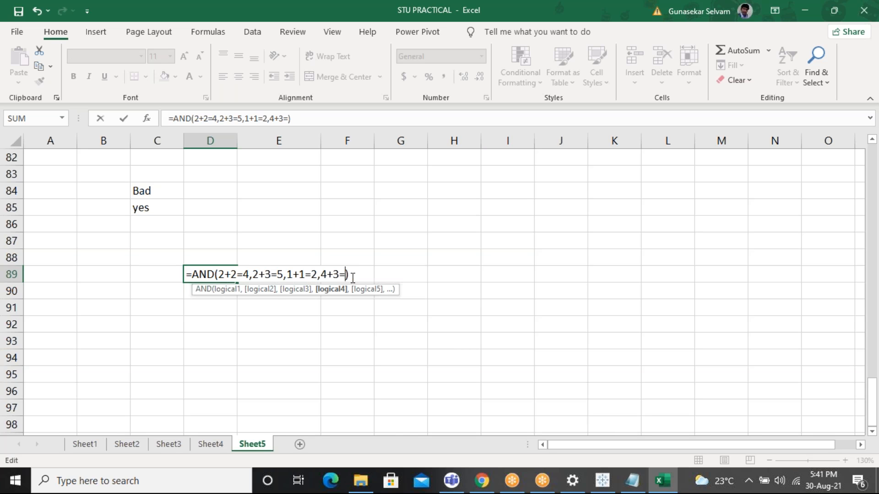
{"action": "key", "text": "Return"}
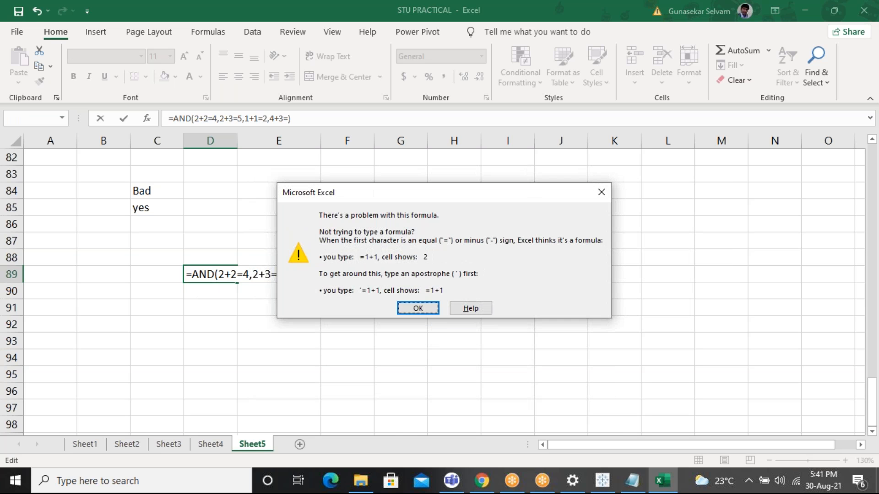
{"action": "key", "text": "Return"}
{"action": "type", "text": "7"}
{"action": "key", "text": "Return"}
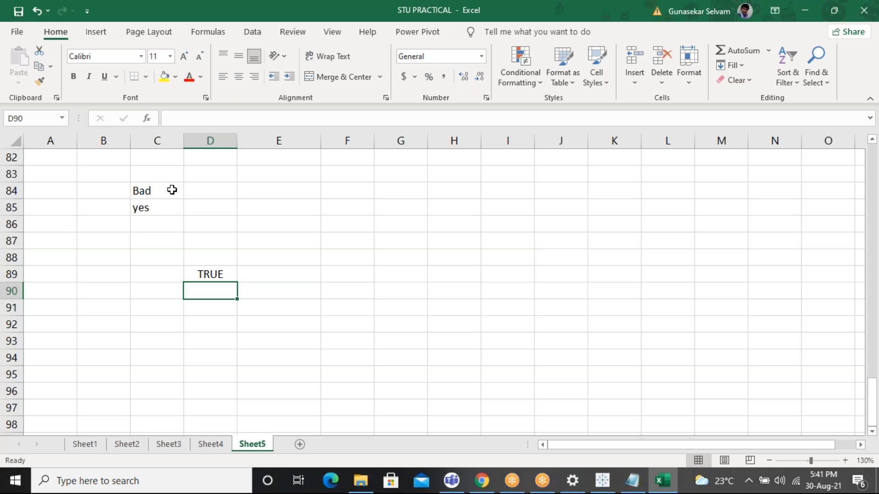
Review the IF formulas in C84:C85 and the AND formula in D89.
{"action": "left_click", "coordinate": [142, 191]}
{"action": "left_click_drag", "start_coordinate": [142, 191], "coordinate": [149, 208]}
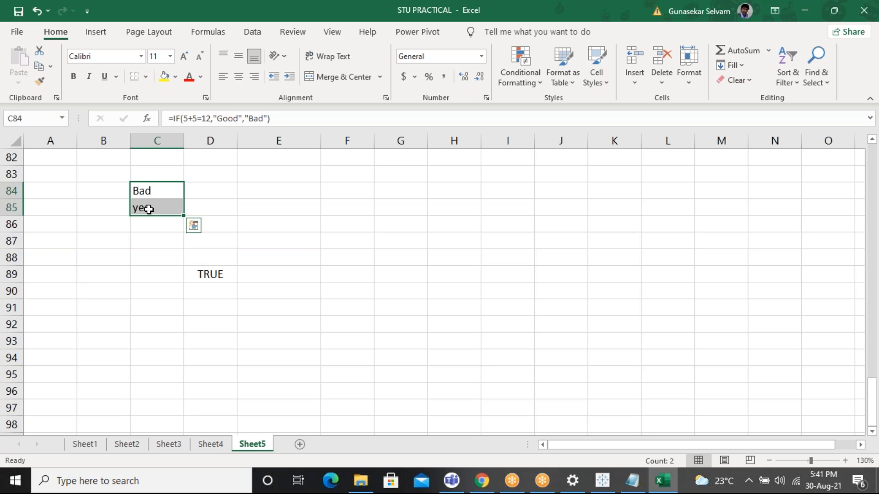
{"action": "left_click", "coordinate": [228, 274]}
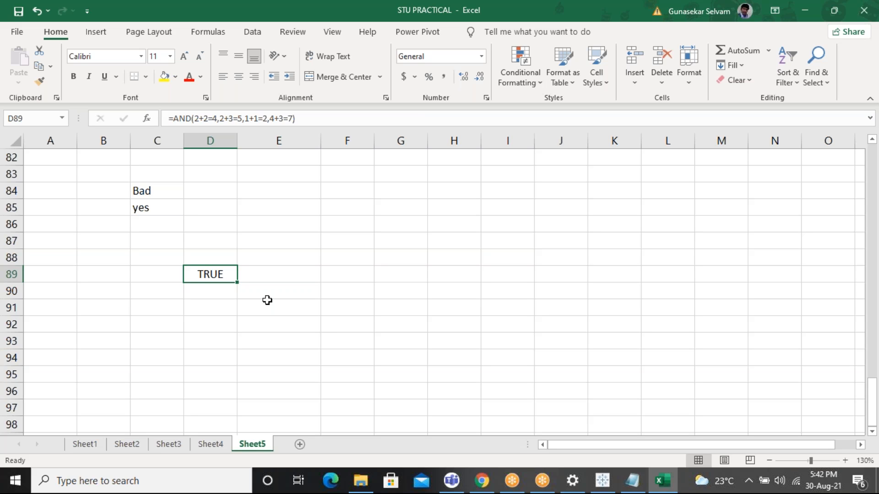
{"action": "left_click", "coordinate": [303, 312]}
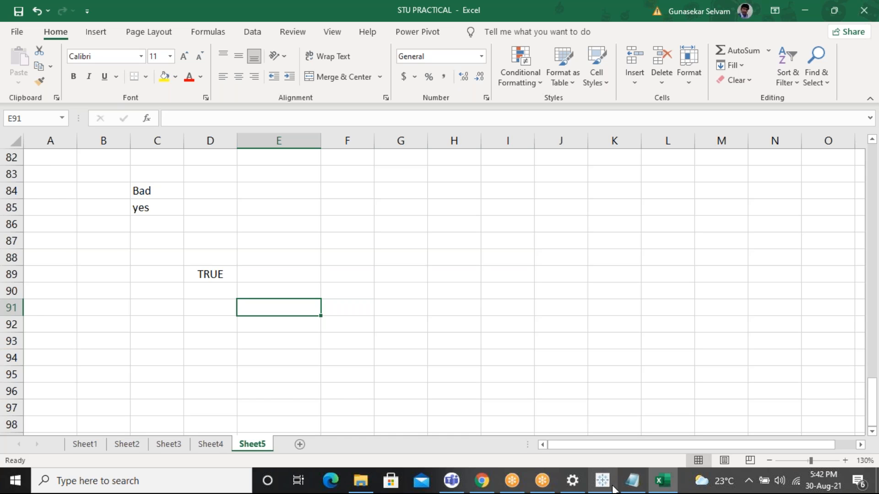
Switch to Notepad and start an IF formula with a nested AND a few lines below the AND example.
{"action": "left_click", "coordinate": [632, 480]}
{"action": "left_click", "coordinate": [453, 394]}
{"action": "key", "text": "Return"}
{"action": "key", "text": "Return"}
{"action": "key", "text": "Return"}
{"action": "key", "text": "Return"}
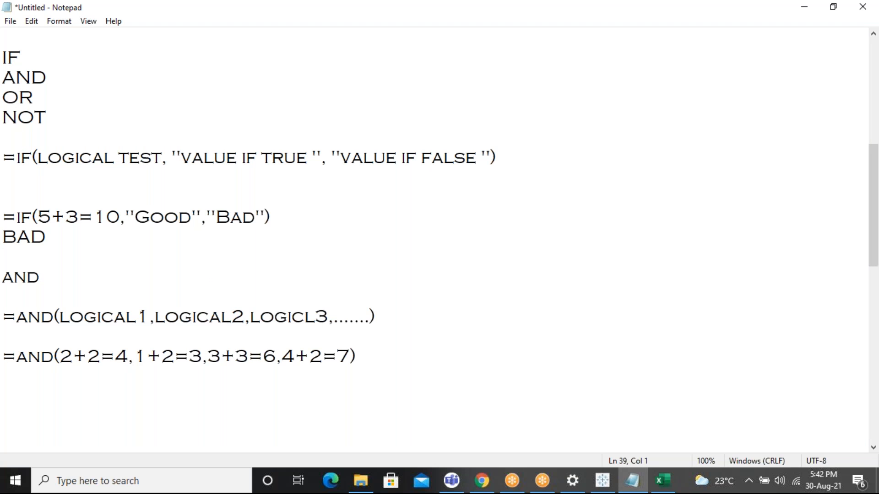
{"action": "type", "text": "=IF("}
{"action": "type", "text": "AND"}
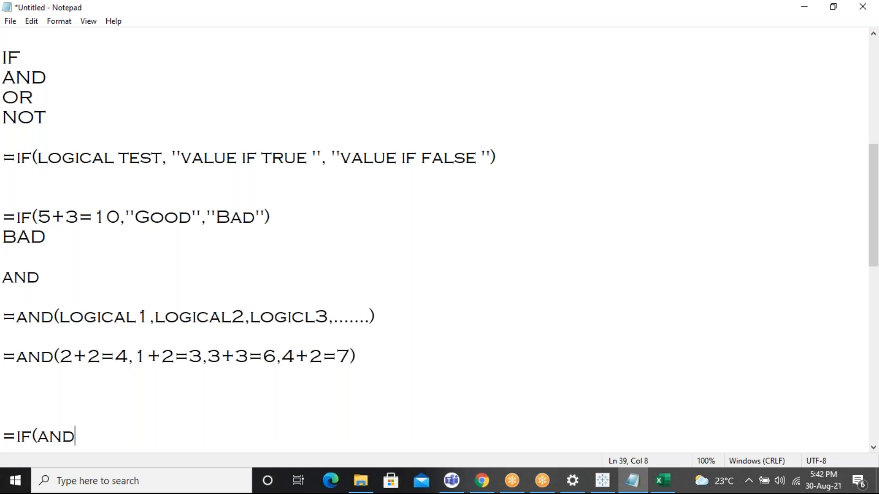
Fill the nested AND with the conditions 85>35, 88>36 and 96>74, and close its bracket.
{"action": "type", "text": "("}
{"action": "type", "text": "85>35,"}
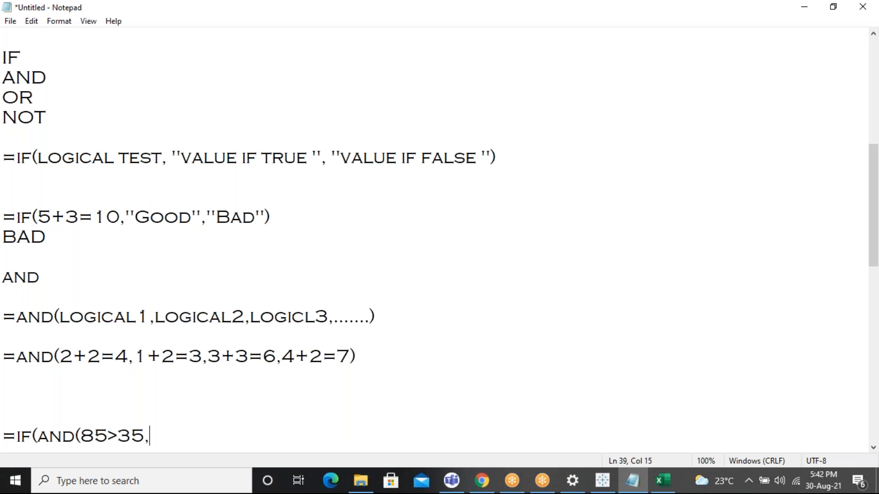
{"action": "type", "text": "88>36,96"}
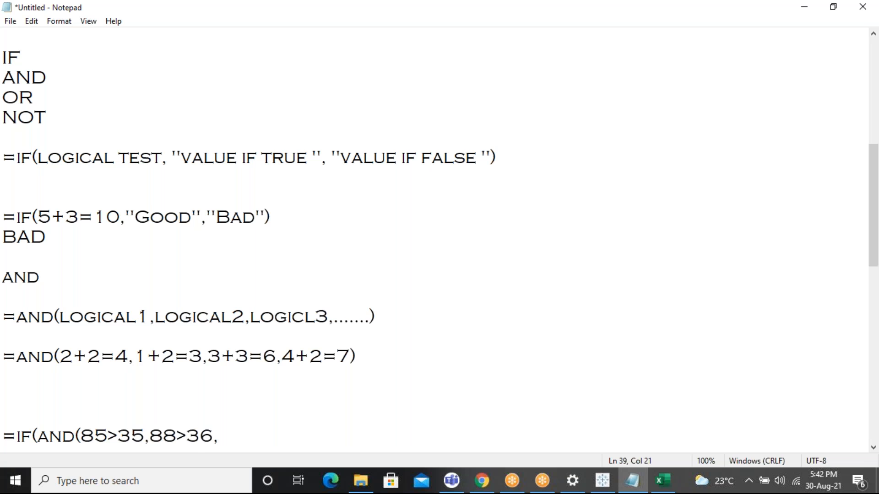
{"action": "type", "text": ">74"}
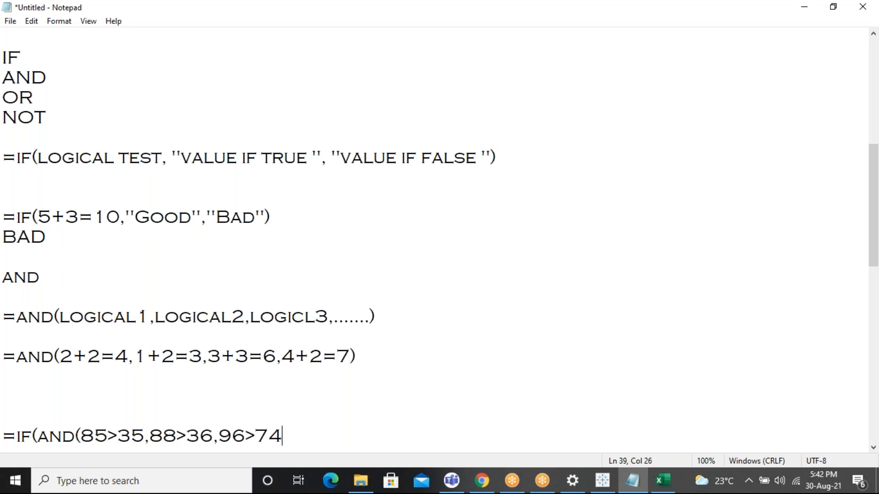
{"action": "type", "text": ")"}
Complete the Notepad IF formula with the results "TURE" and "FALSE", and close its bracket.
{"action": "left_click_drag", "start_coordinate": [82, 435], "coordinate": [246, 435]}
{"action": "left_click", "coordinate": [312, 432]}
{"action": "type", "text": "\"TURE"}
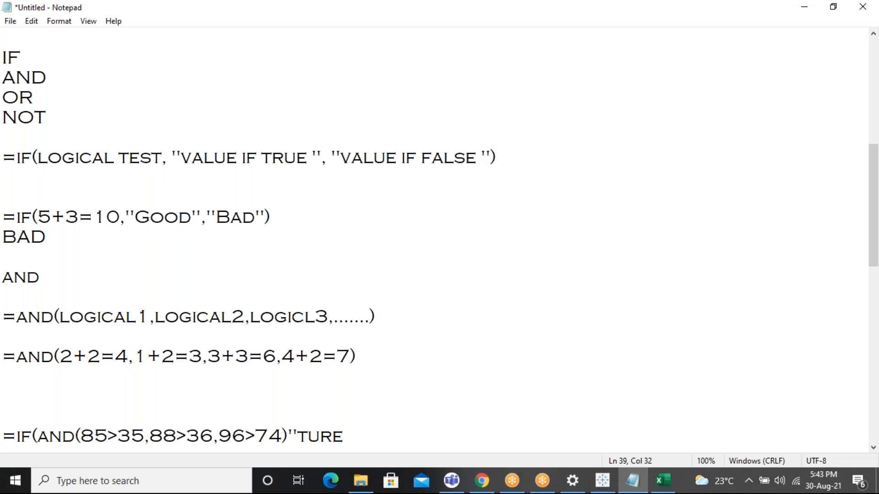
{"action": "type", "text": "\",\"FALS"}
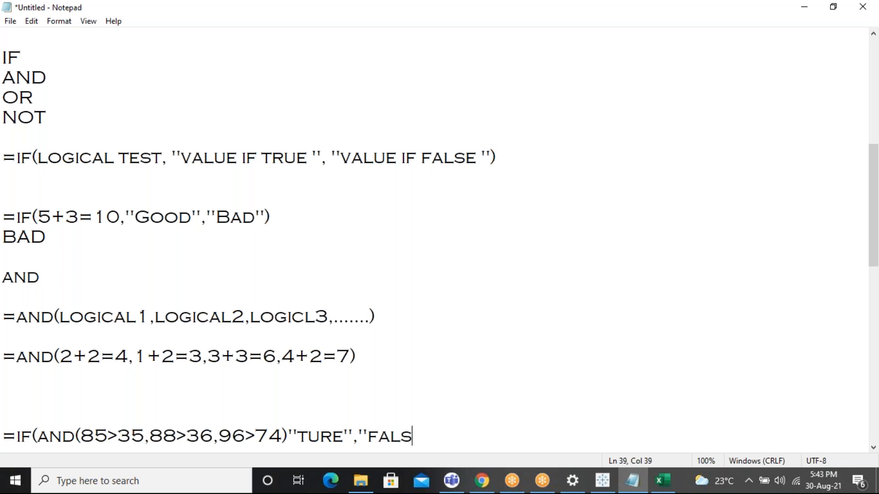
{"action": "type", "text": "E\")"}
Switch to Excel and start an IF formula in G2 of Sheet1, under RESULT.
{"action": "left_click", "coordinate": [657, 488]}
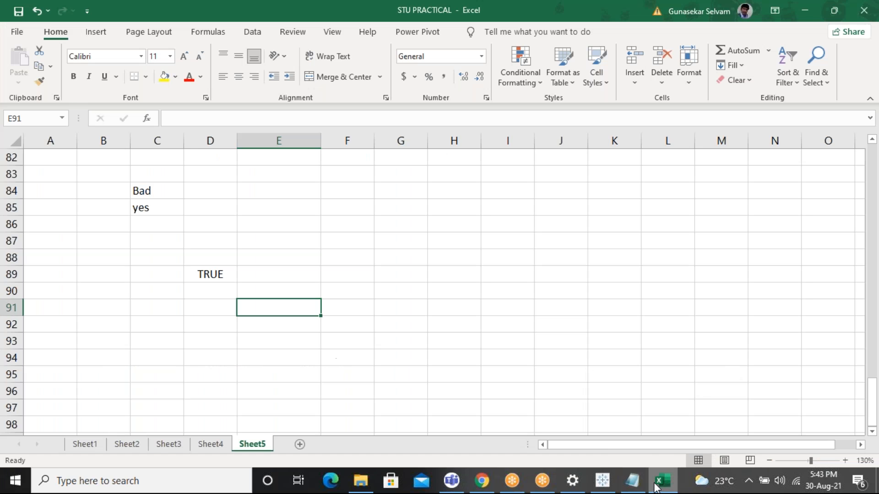
{"action": "left_click", "coordinate": [83, 444]}
{"action": "left_click", "coordinate": [449, 185]}
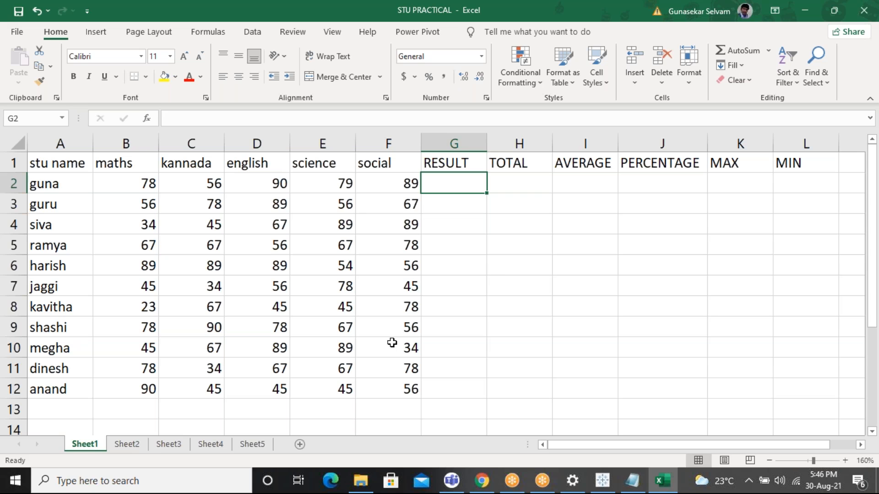
{"action": "type", "text": "="}
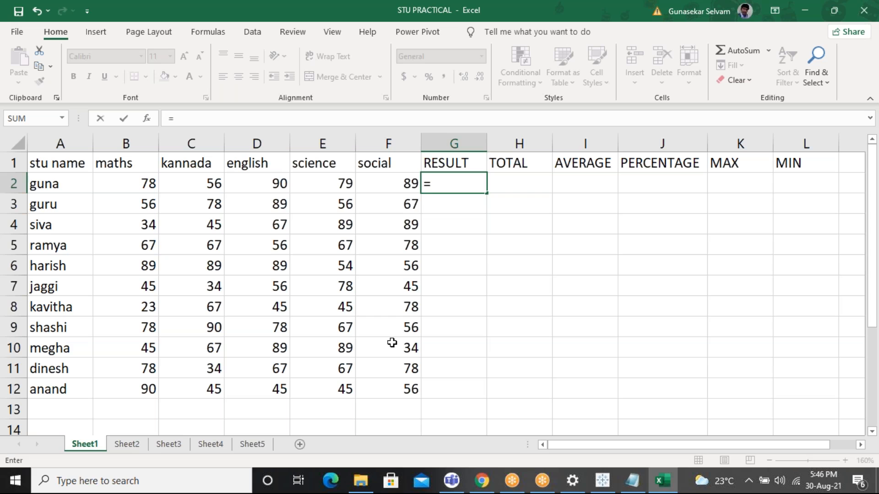
{"action": "type", "text": "if"}
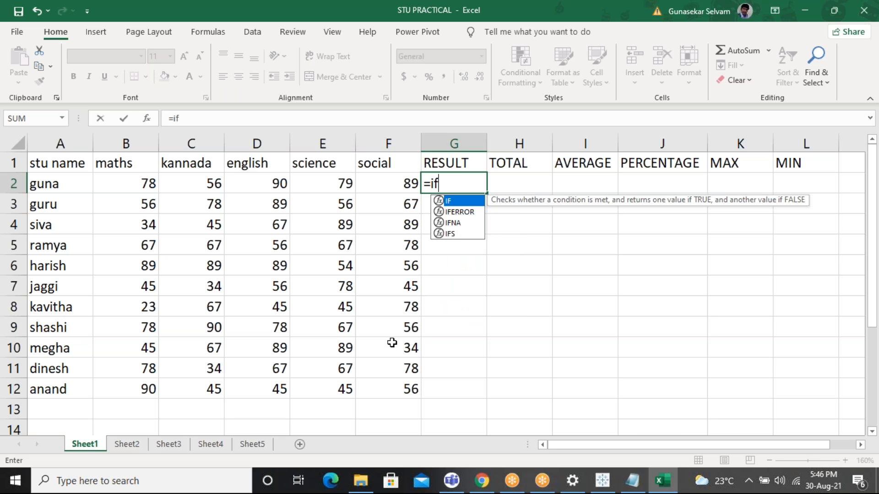
{"action": "key", "text": "Tab"}
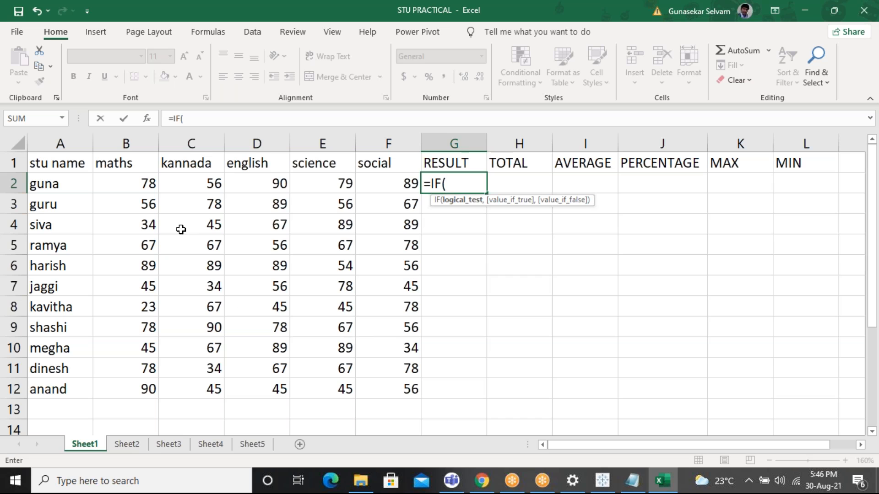
Complete the IF formula in G2 with the test B2>35 and the results "pass" and "fail".
{"action": "left_click", "coordinate": [147, 189]}
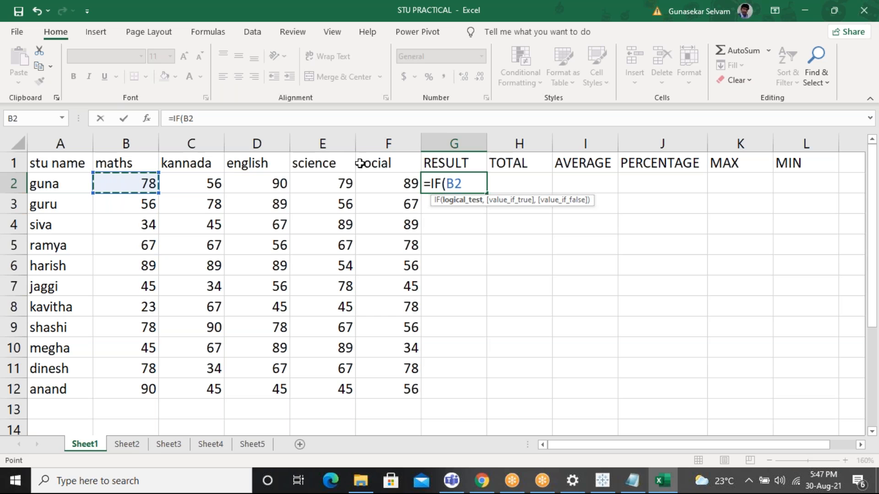
{"action": "left_click_drag", "start_coordinate": [360, 164], "coordinate": [389, 182]}
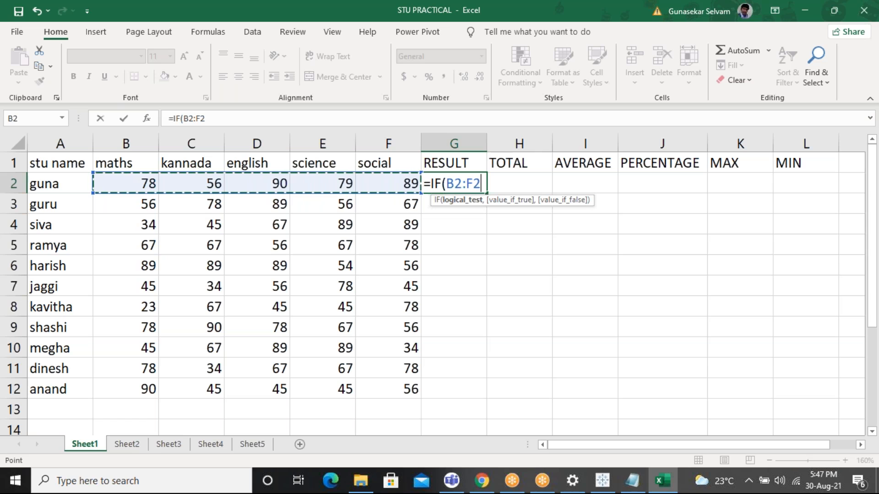
{"action": "left_click", "coordinate": [146, 182]}
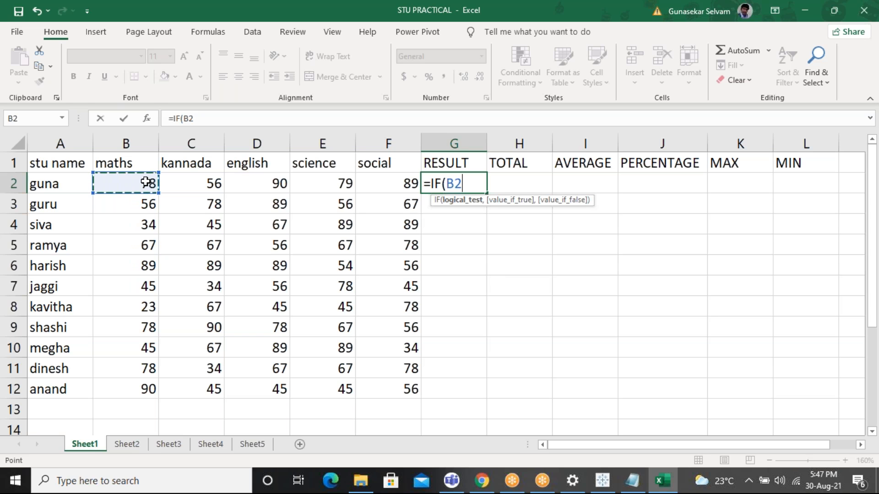
{"action": "type", "text": ">"}
{"action": "type", "text": "35,"}
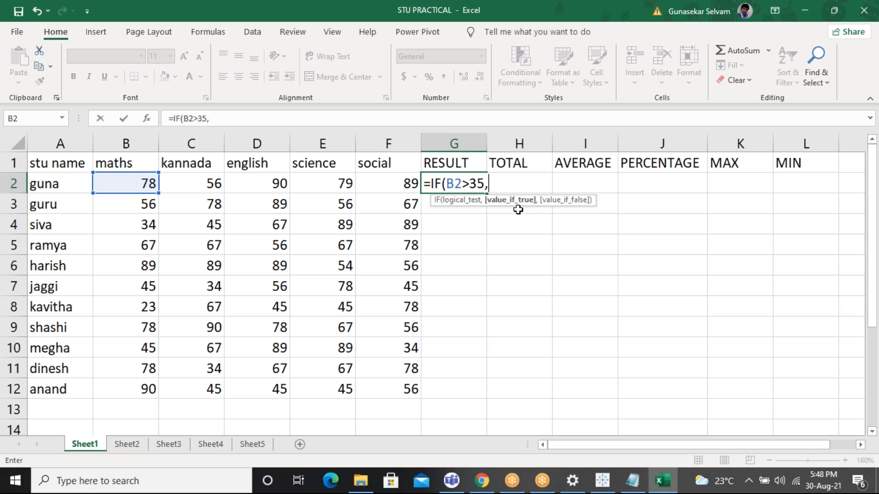
{"action": "type", "text": "\"pass\","}
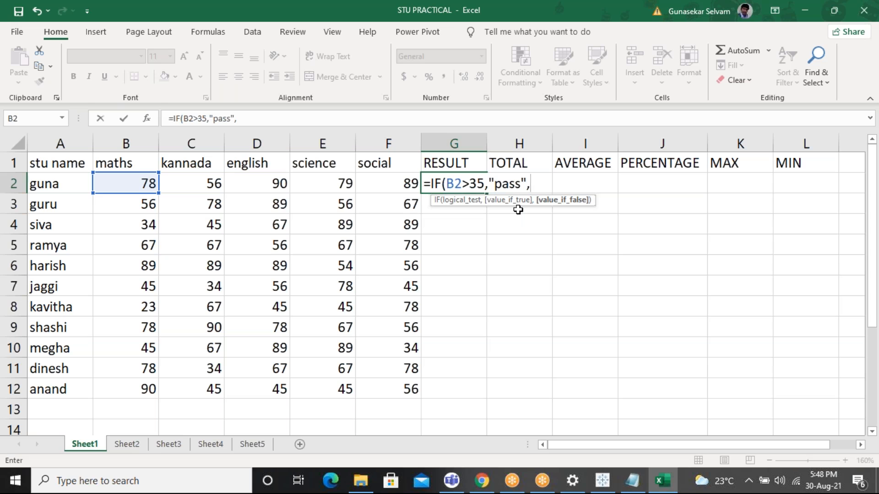
{"action": "type", "text": "\"fail\")"}
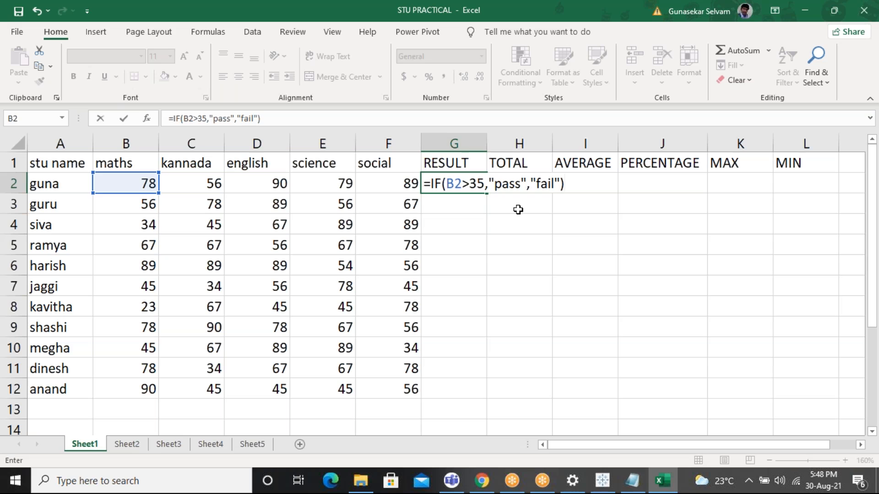
{"action": "key", "text": "Return"}
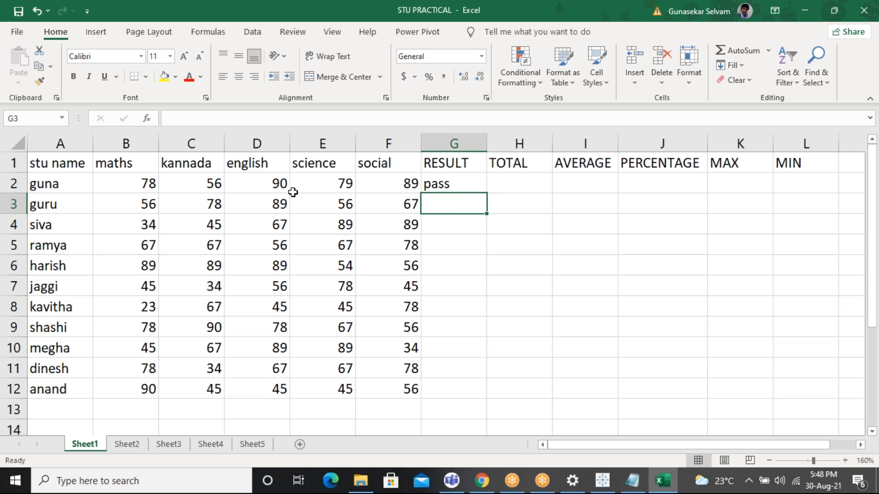
Remove the test and both results from the G2 formula, keeping only its opening =IF(.
{"action": "left_click", "coordinate": [465, 183]}
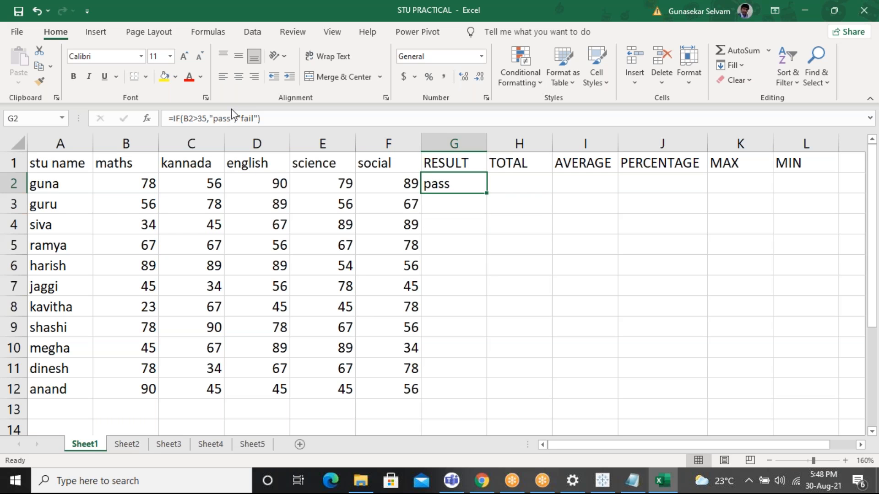
{"action": "left_click", "coordinate": [215, 118]}
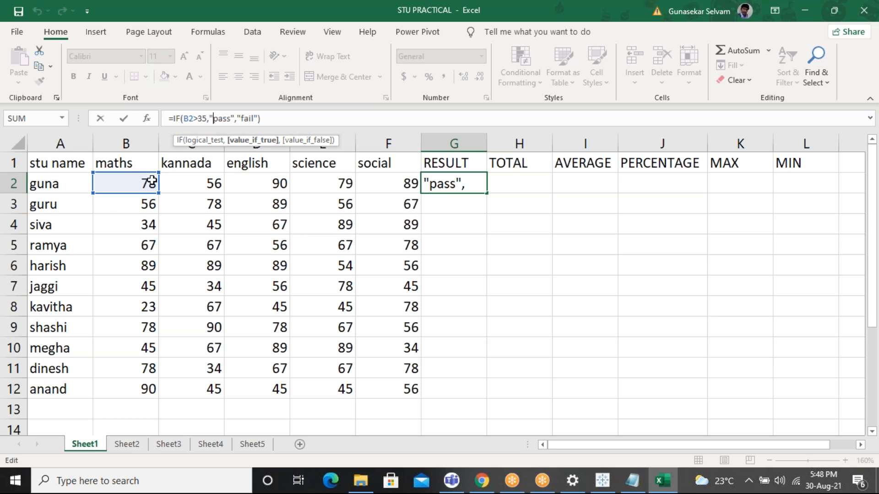
{"action": "key", "text": "ctrl+Return"}
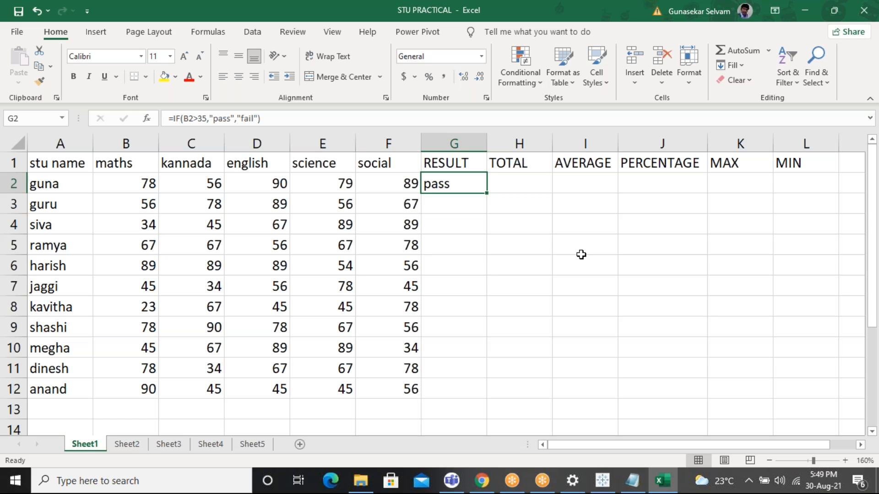
{"action": "key", "text": "F2"}
{"action": "key", "text": "BackSpace"}
{"action": "key", "text": "BackSpace"}
{"action": "key", "text": "BackSpace"}
{"action": "key", "text": "BackSpace"}
{"action": "key", "text": "BackSpace"}
{"action": "key", "text": "BackSpace"}
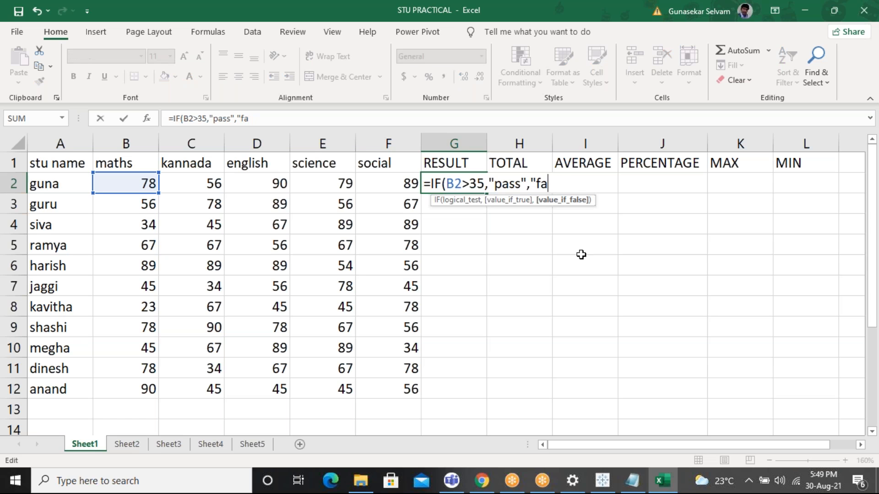
{"action": "key", "text": "BackSpace"}
{"action": "key", "text": "BackSpace"}
{"action": "key", "text": "BackSpace"}
{"action": "key", "text": "BackSpace"}
{"action": "key", "text": "BackSpace"}
{"action": "key", "text": "BackSpace"}
{"action": "key", "text": "BackSpace"}
{"action": "key", "text": "BackSpace"}
{"action": "key", "text": "BackSpace"}
{"action": "key", "text": "BackSpace"}
{"action": "key", "text": "BackSpace"}
{"action": "key", "text": "BackSpace"}
{"action": "key", "text": "BackSpace"}
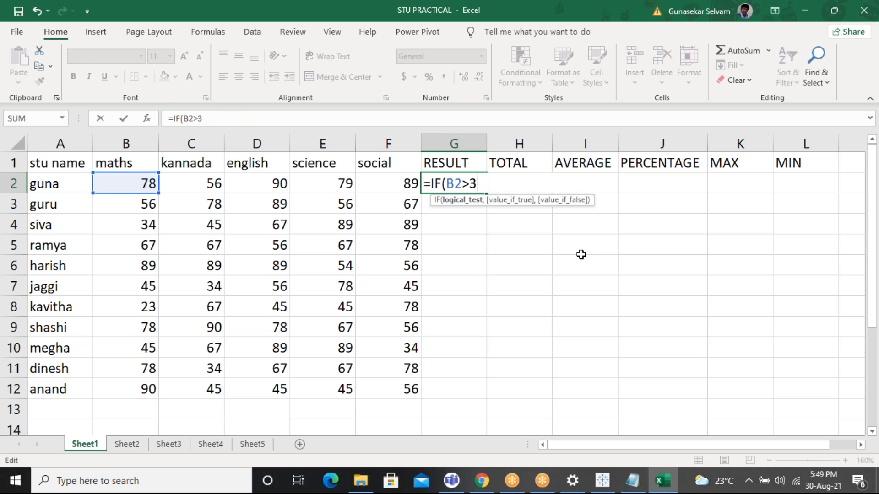
{"action": "key", "text": "BackSpace"}
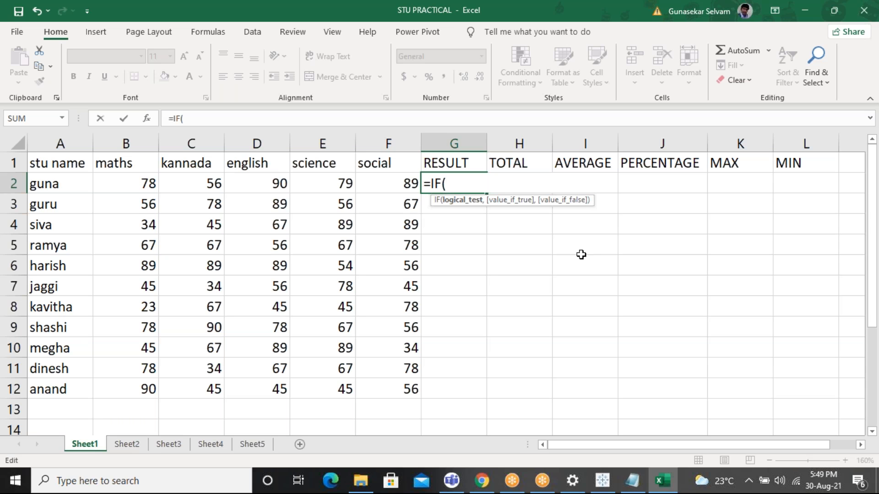
Nest an AND function in the G2 IF formula with B2>=35 as its first condition.
{"action": "type", "text": "and"}
{"action": "key", "text": "Tab"}
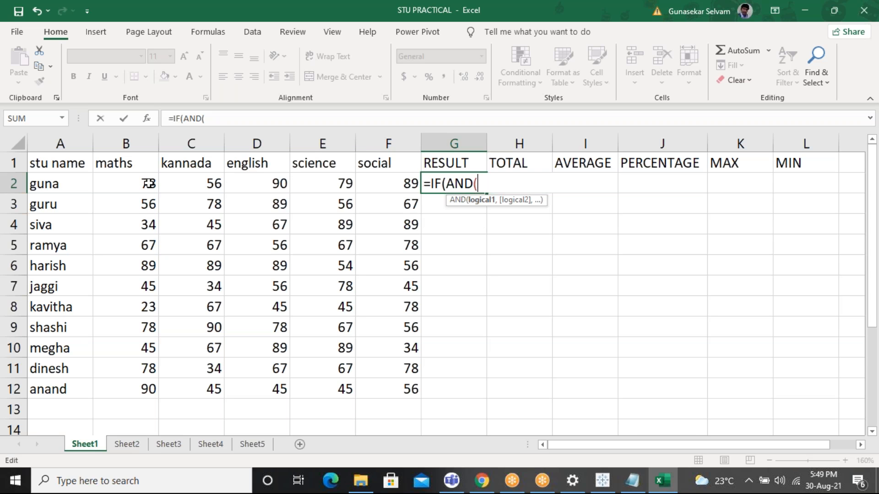
{"action": "type", "text": ">=35,"}
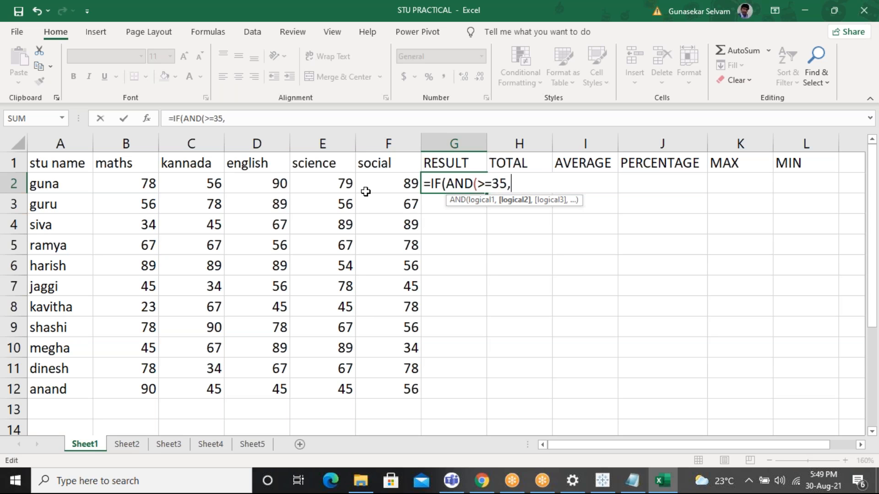
{"action": "left_click", "coordinate": [477, 184]}
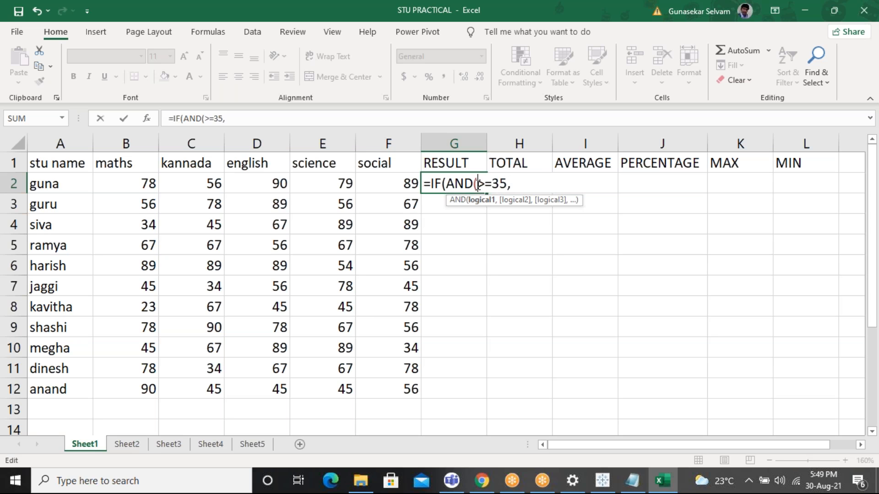
{"action": "left_click", "coordinate": [146, 186]}
{"action": "left_click", "coordinate": [532, 184]}
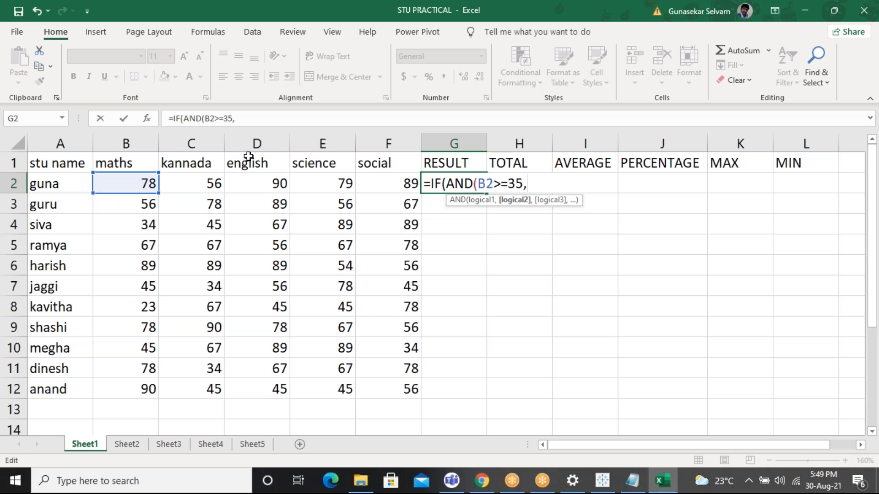
Add the conditions C2>=35, D2>=35 and E2>=35 to the nested AND in G2.
{"action": "left_click", "coordinate": [204, 182]}
{"action": "type", "text": ">=35,"}
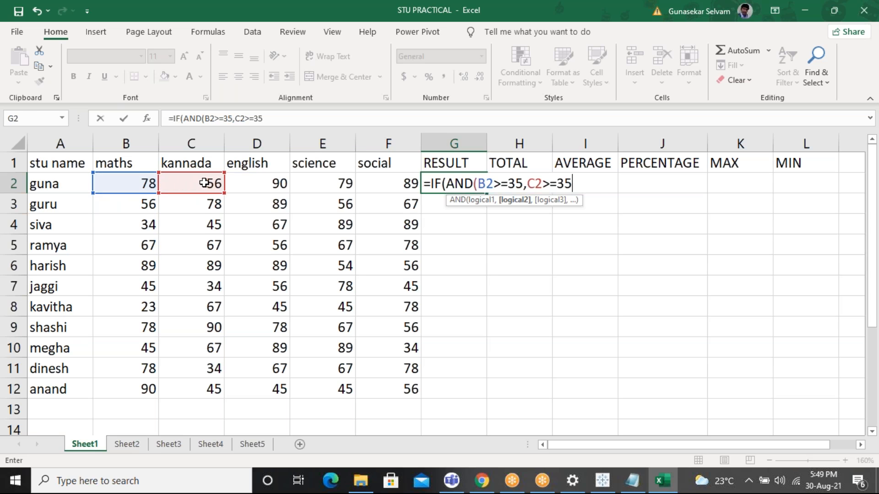
{"action": "left_click", "coordinate": [260, 188]}
{"action": "type", "text": ">=35,"}
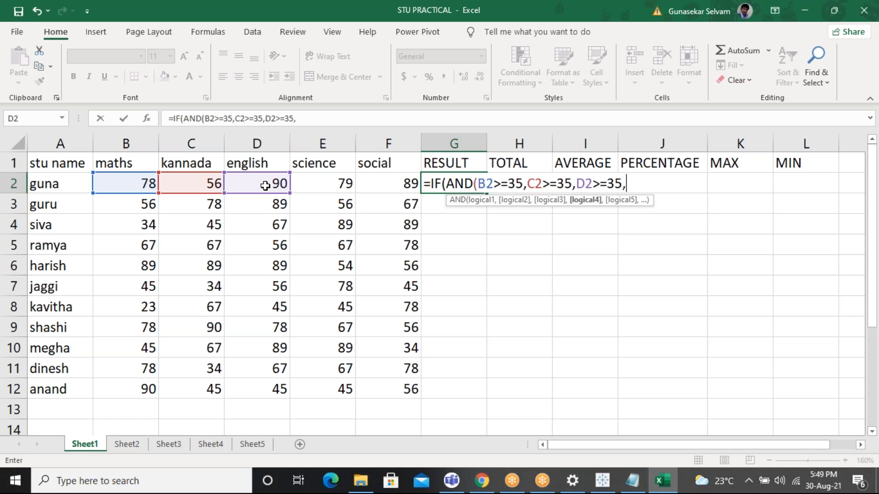
{"action": "left_click", "coordinate": [325, 179]}
{"action": "type", "text": ">=35,"}
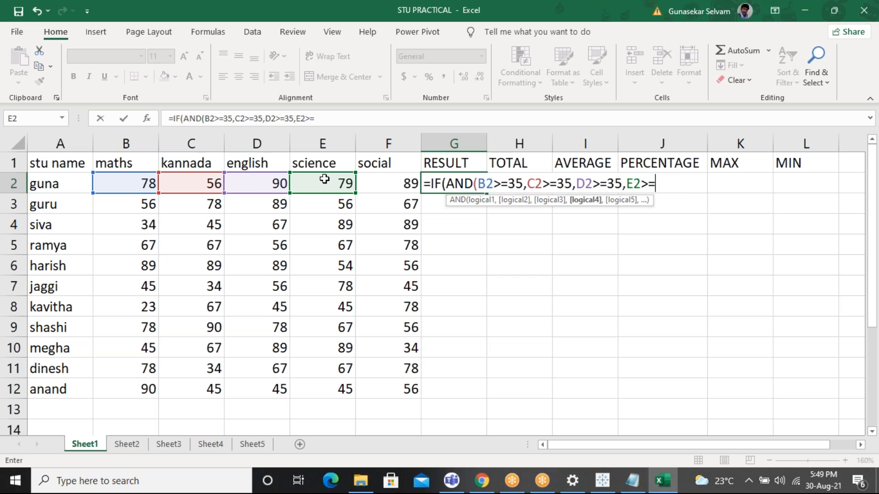
Add F2>=35 as the last condition of the nested AND in G2 and close the AND function.
{"action": "left_click", "coordinate": [402, 185]}
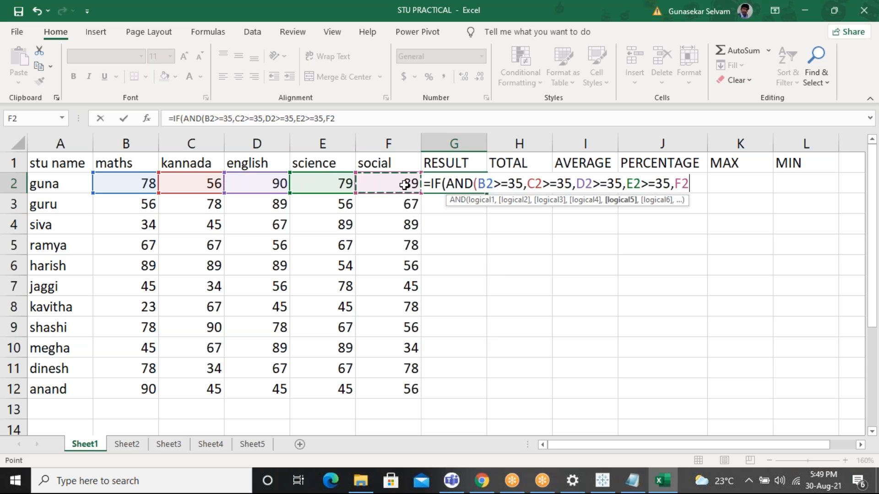
{"action": "type", "text": ">="}
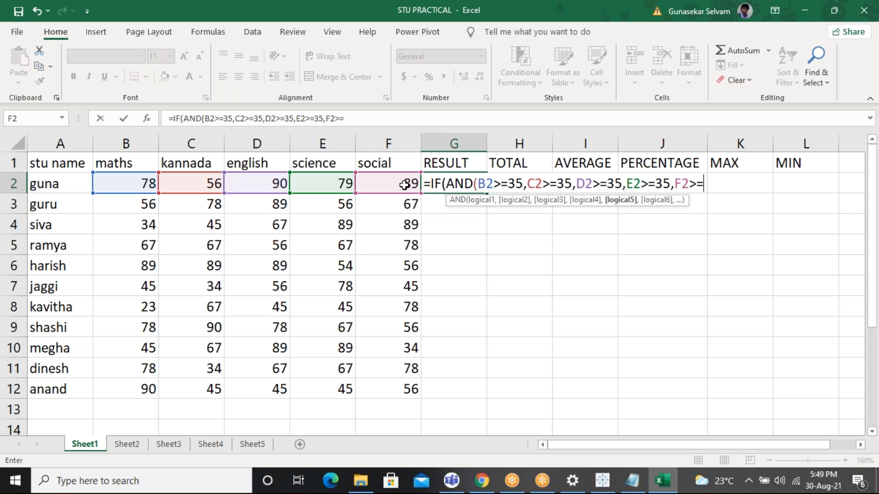
{"action": "left_click", "coordinate": [653, 52]}
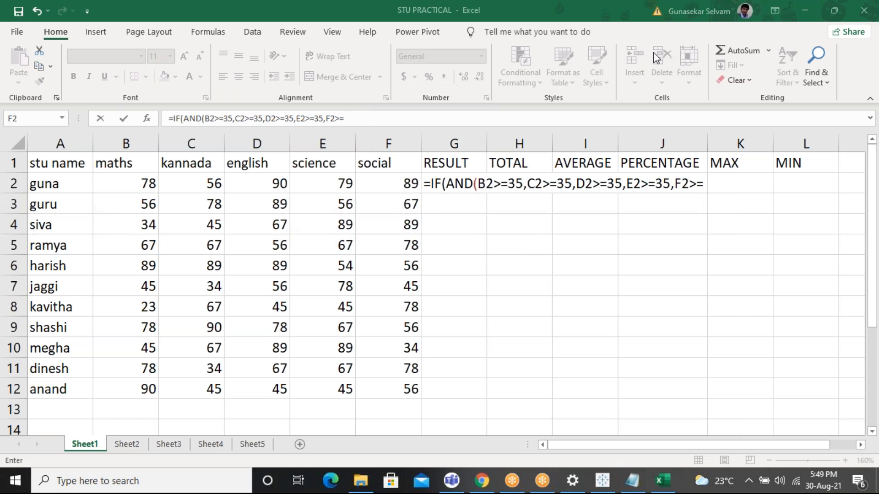
{"action": "left_click", "coordinate": [704, 184]}
{"action": "type", "text": "35"}
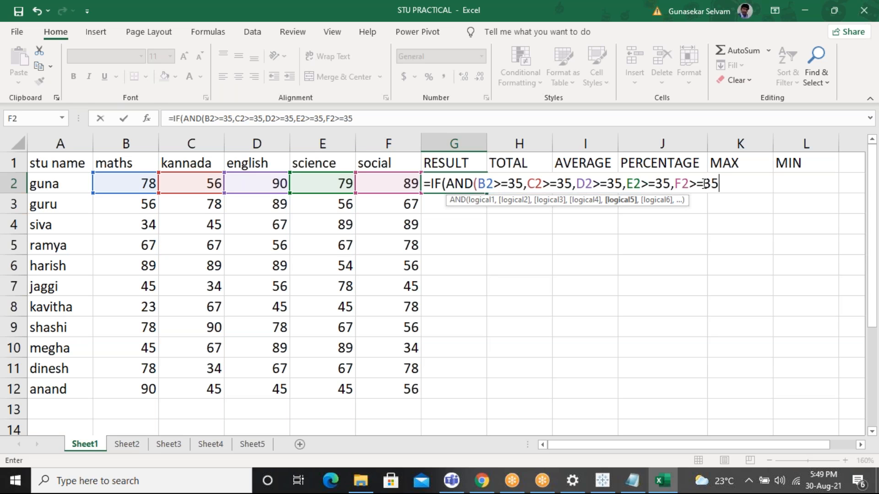
{"action": "type", "text": ")"}
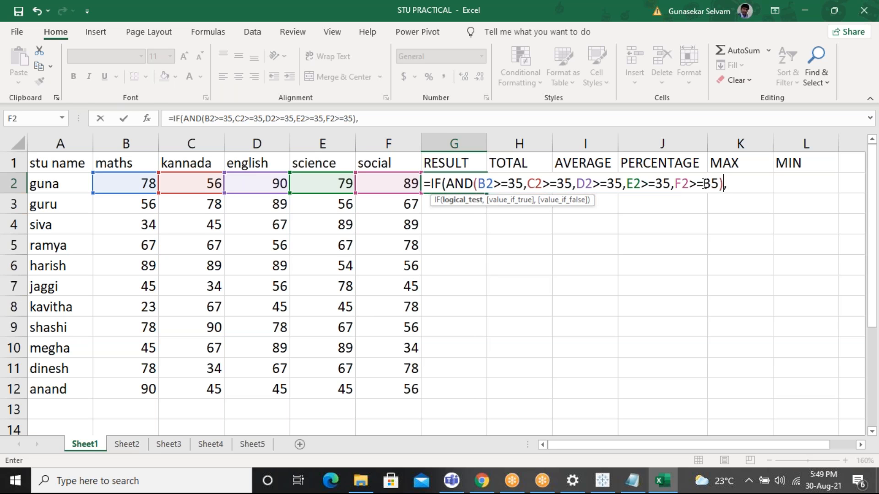
{"action": "key", "text": "BackSpace"}
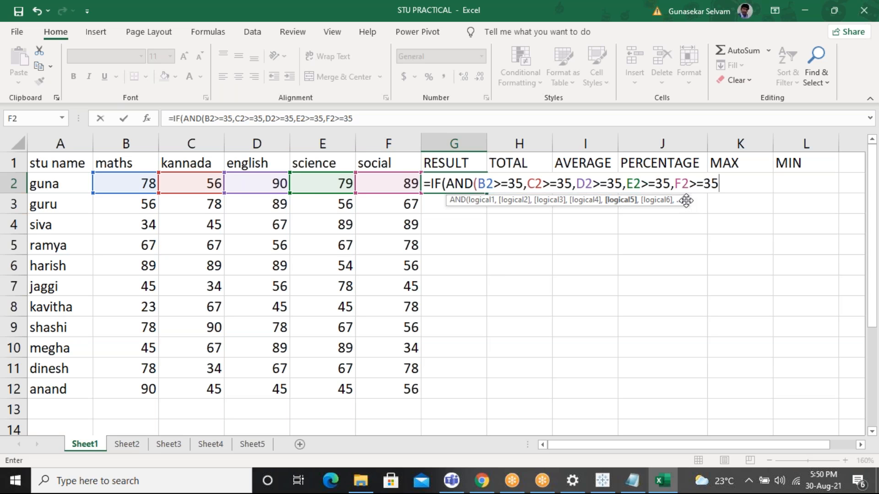
{"action": "type", "text": "),"}
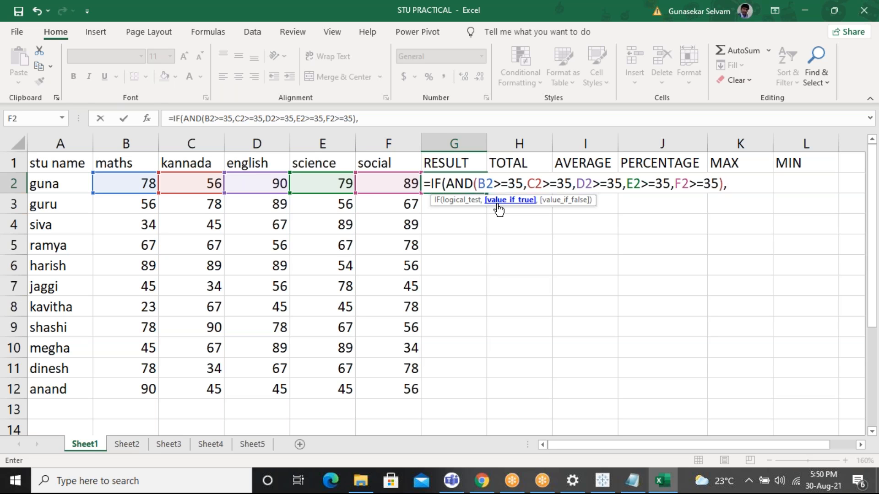
Complete the G2 IF formula with the results "PASS" and "FAIL", and fill it down to G12.
{"action": "type", "text": "\"PASS\",\"FAIL"}
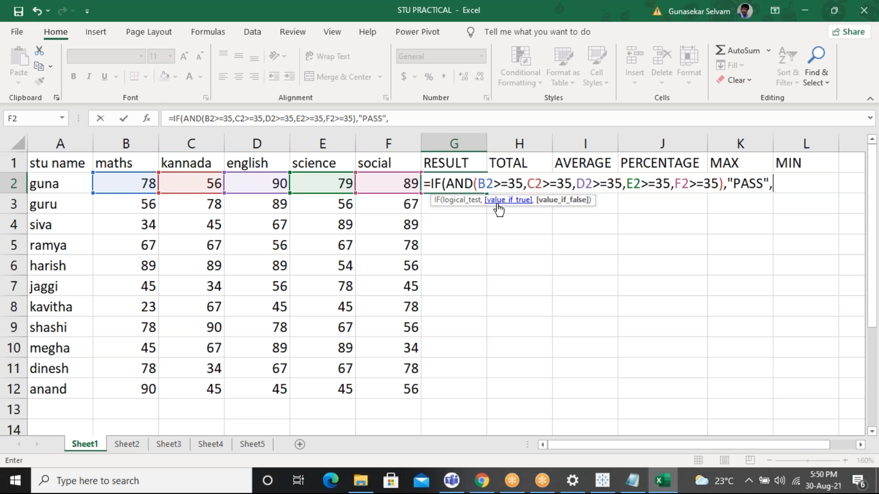
{"action": "type", "text": "\")"}
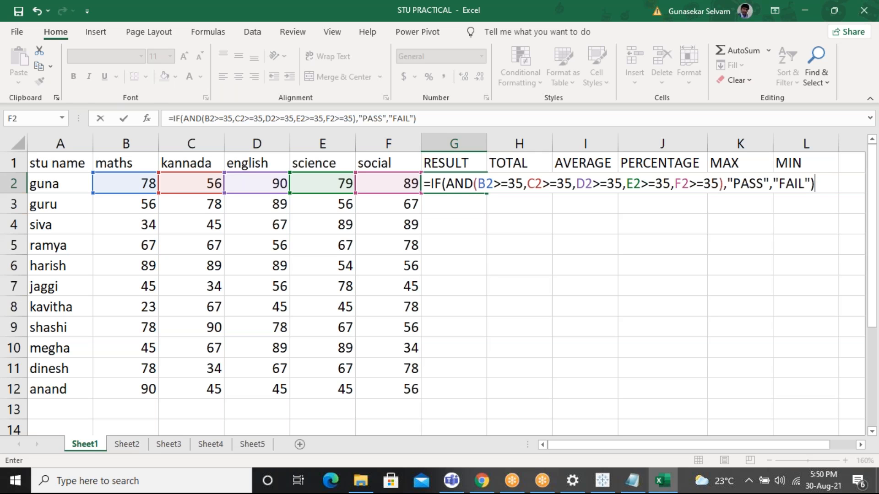
{"action": "key", "text": "Return"}
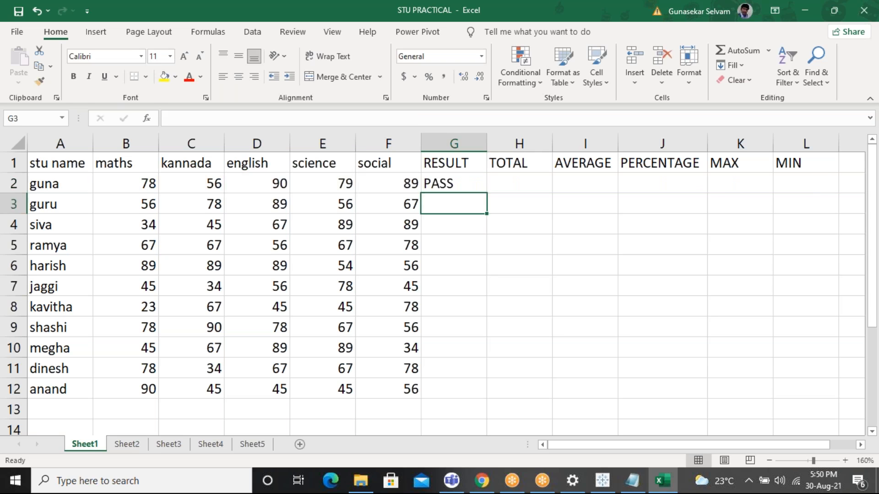
{"action": "left_click", "coordinate": [471, 183]}
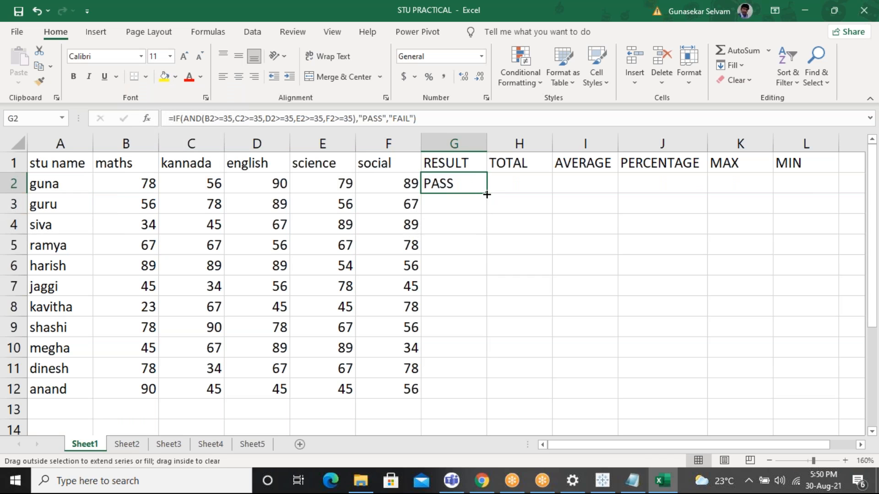
{"action": "double_click", "coordinate": [486, 194]}
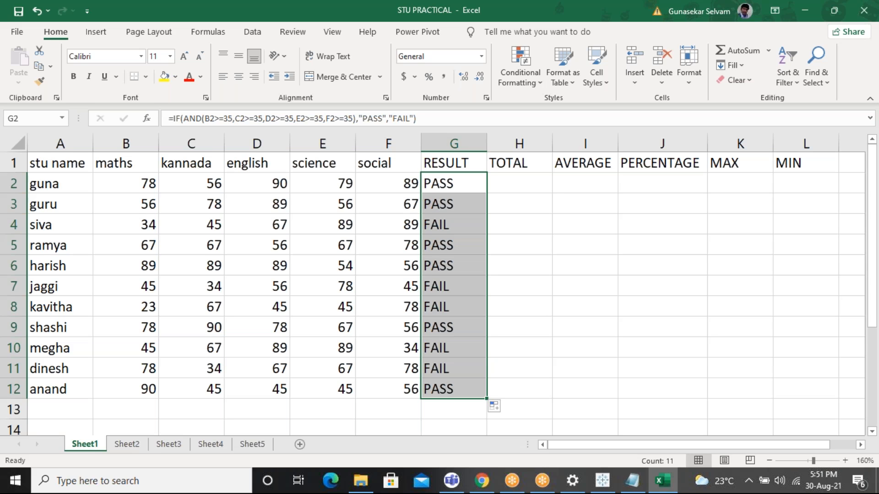
Clear the formulas from G2:G12 in the RESULT column and return to G2.
{"action": "key", "text": "Delete"}
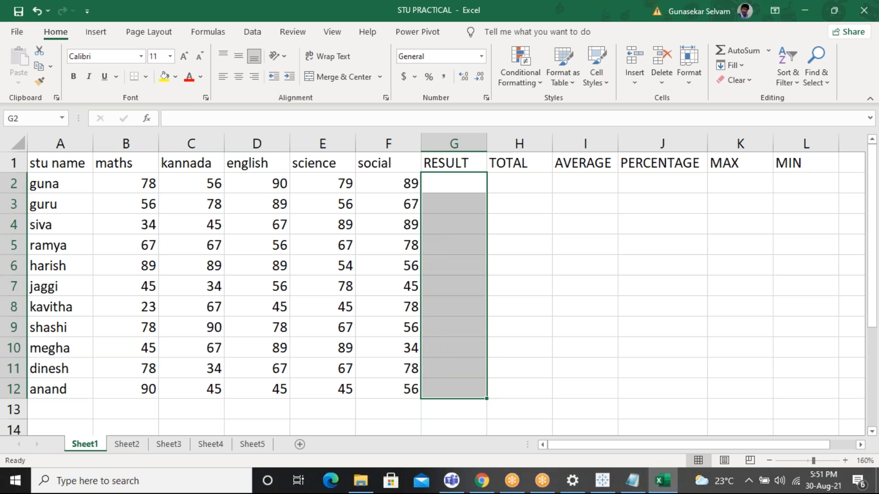
{"action": "key", "text": "Up"}
{"action": "key", "text": "Down"}
Start an IF formula in G2 with a nested AND whose first condition is B2>=35.
{"action": "type", "text": "=IF"}
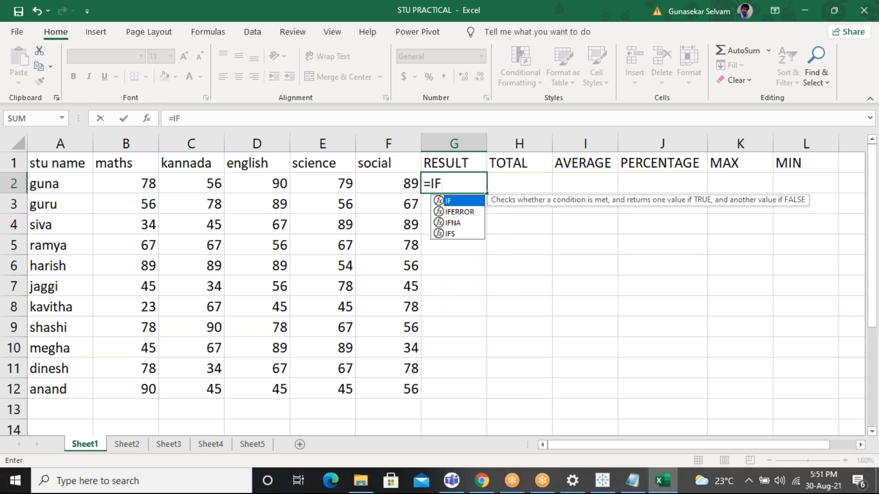
{"action": "type", "text": "("}
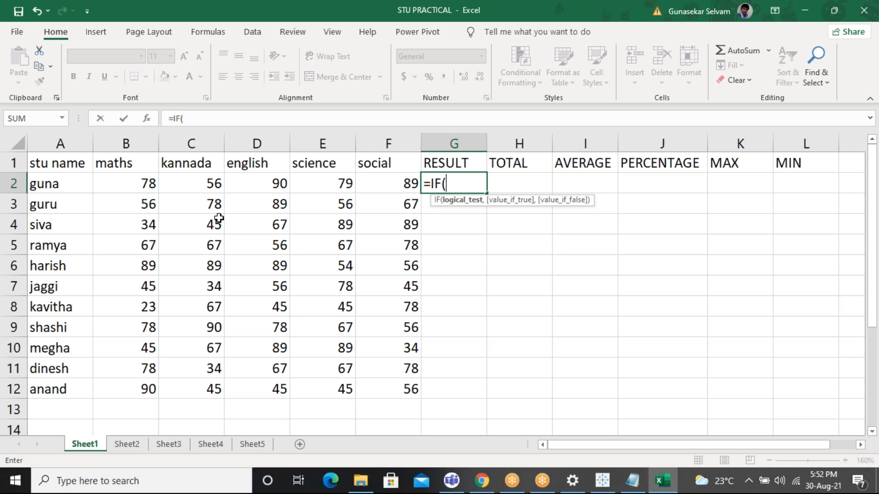
{"action": "type", "text": "AN"}
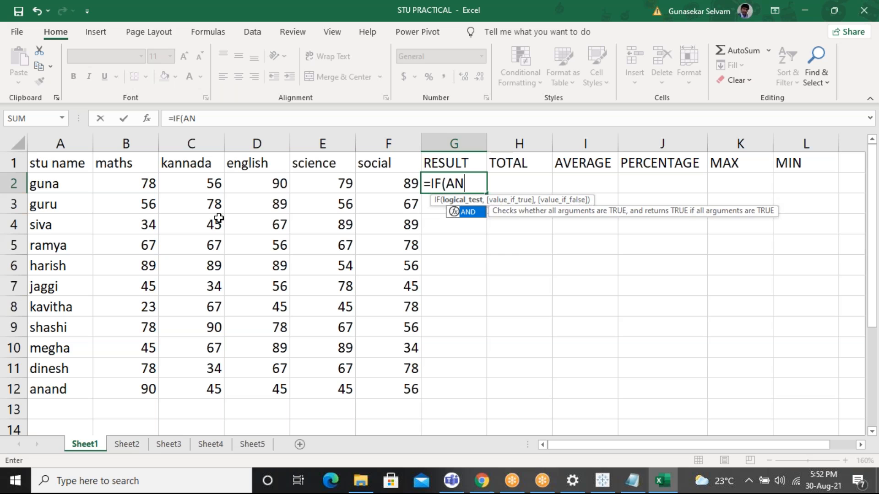
{"action": "type", "text": "D"}
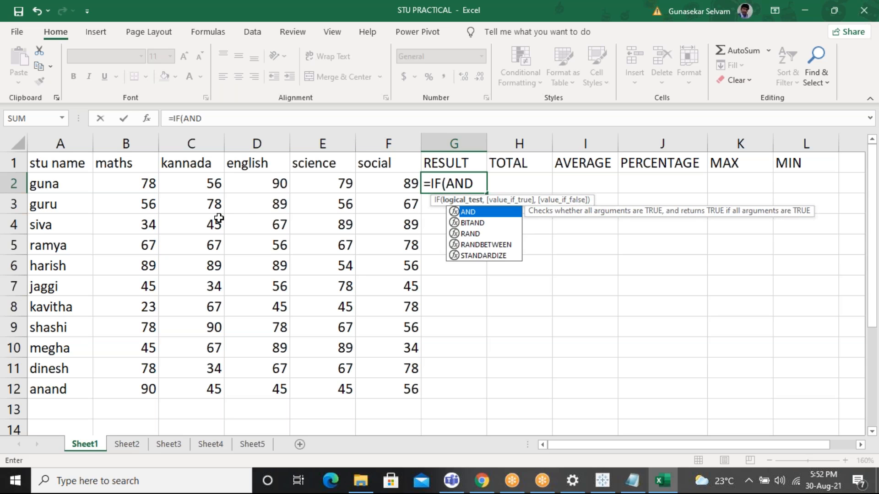
{"action": "type", "text": "("}
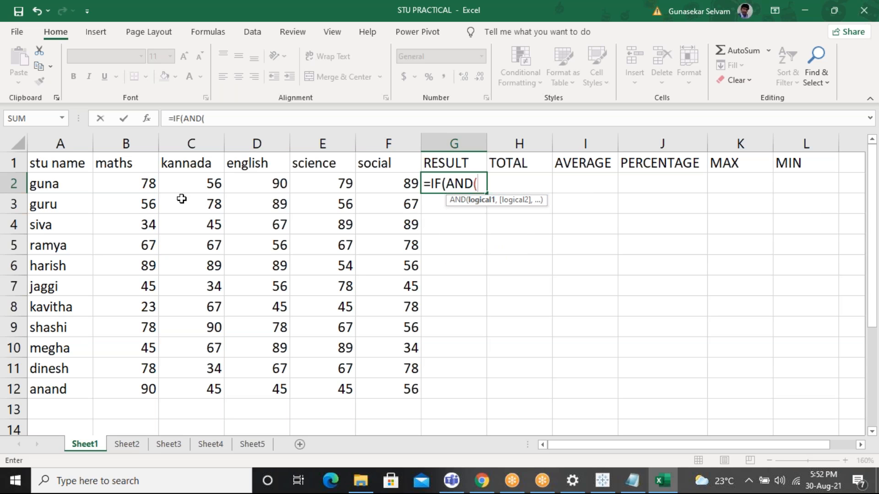
{"action": "left_click", "coordinate": [139, 182]}
{"action": "type", "text": ">=35,"}
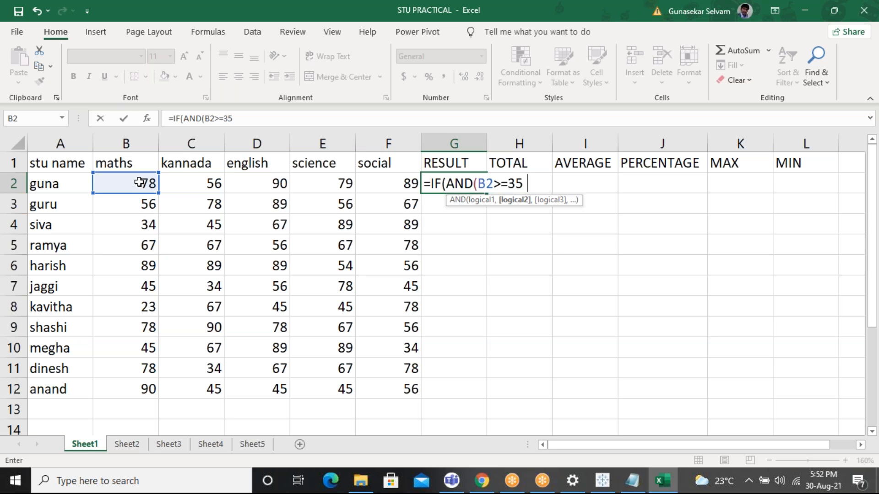
Add the conditions C2>=35, D2>=35, E2>=35 and F2>=35 to the nested AND in G2 and close it.
{"action": "left_click", "coordinate": [186, 186]}
{"action": "type", "text": ">=35,"}
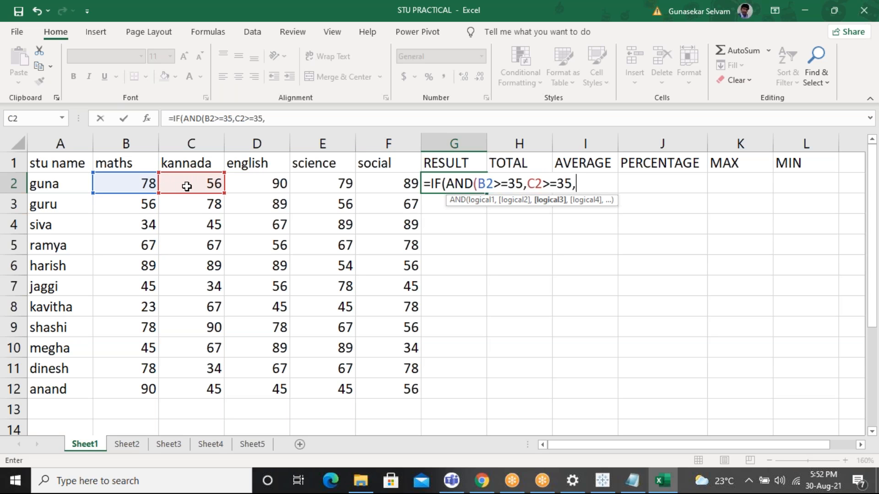
{"action": "left_click", "coordinate": [254, 179]}
{"action": "type", "text": ">=35,"}
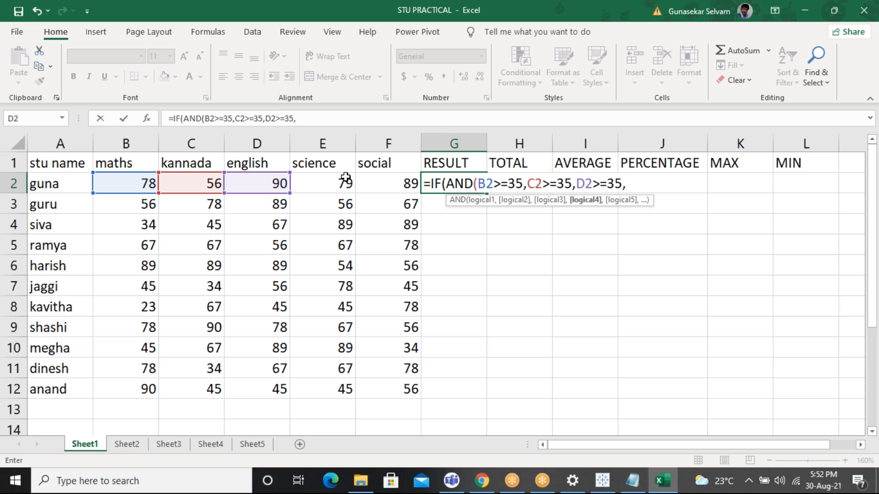
{"action": "left_click", "coordinate": [346, 179]}
{"action": "type", "text": ">="}
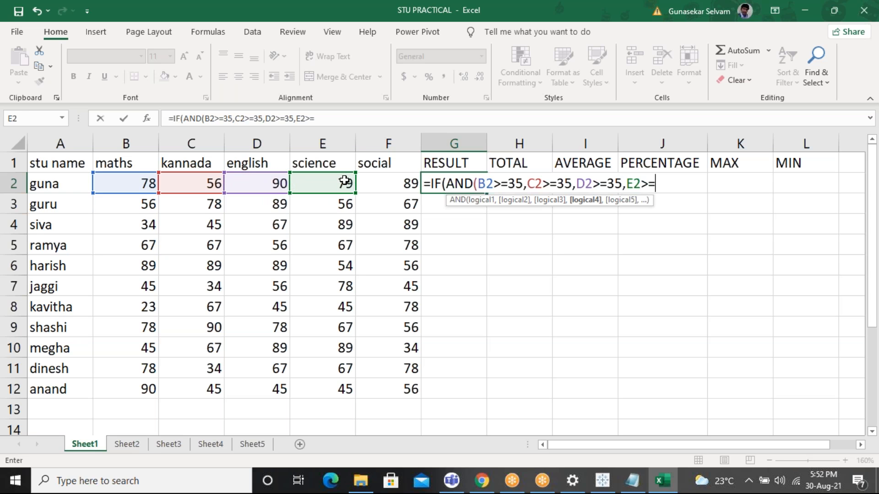
{"action": "type", "text": "35,"}
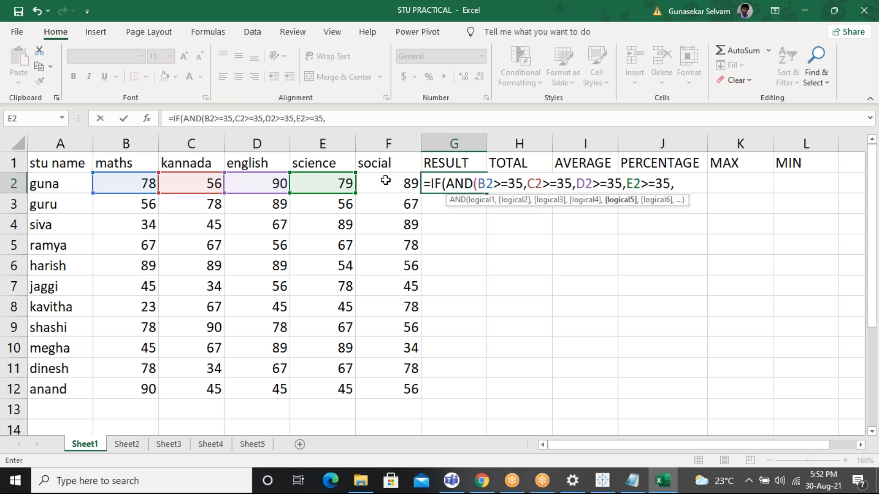
{"action": "left_click", "coordinate": [386, 180]}
{"action": "type", "text": ">=35"}
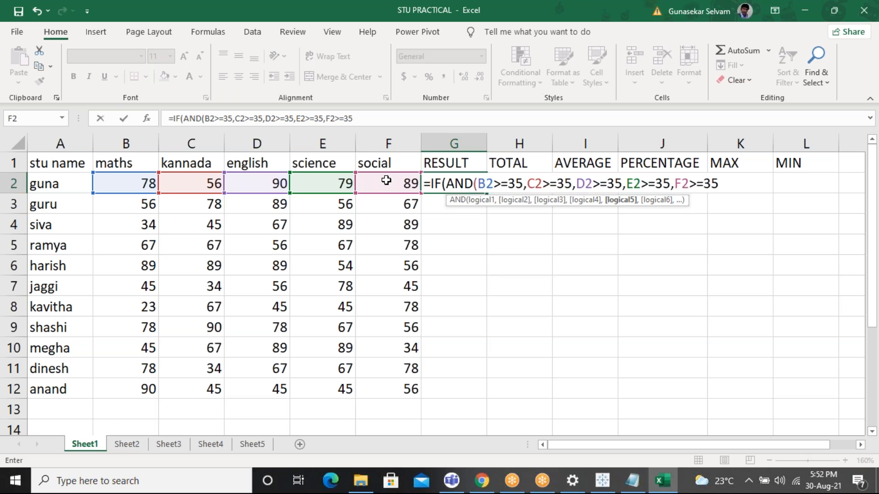
{"action": "type", "text": ")"}
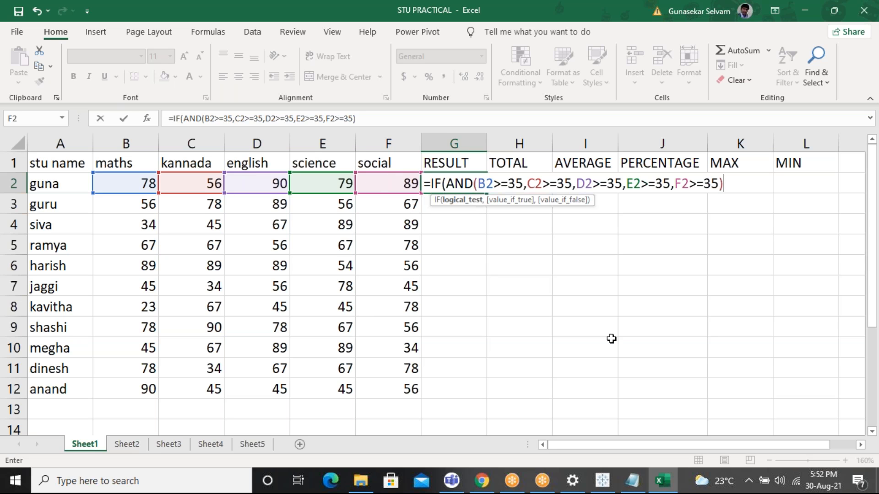
Finish the G2 formula with "PASS" if true and "FAIL" if false, and fill it down through G12.
{"action": "type", "text": ","}
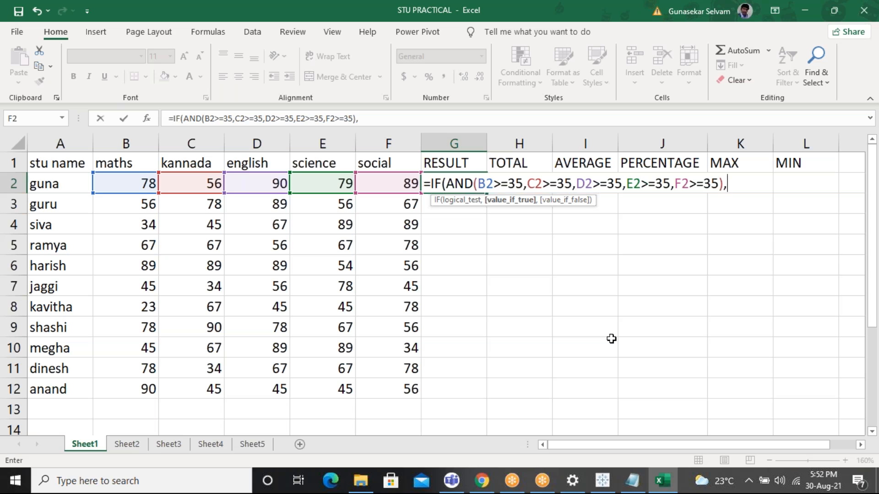
{"action": "type", "text": "\"PASS\",\""}
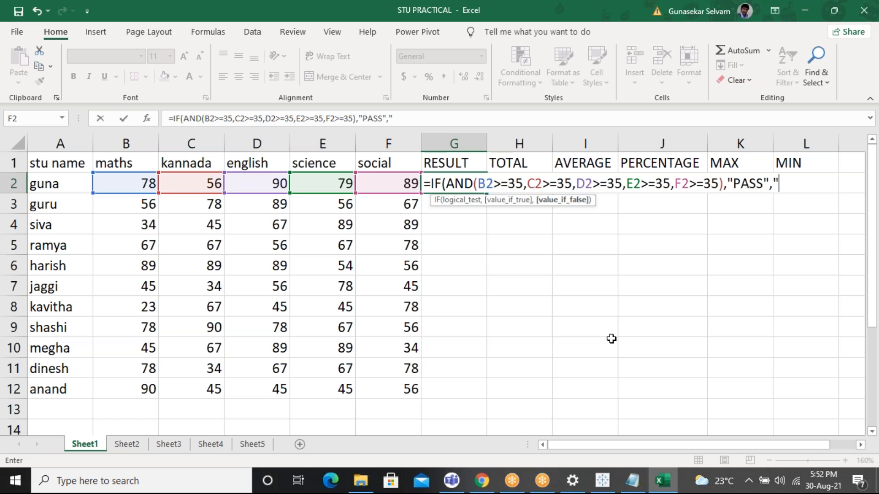
{"action": "type", "text": "FAIL\")"}
{"action": "key", "text": "Return"}
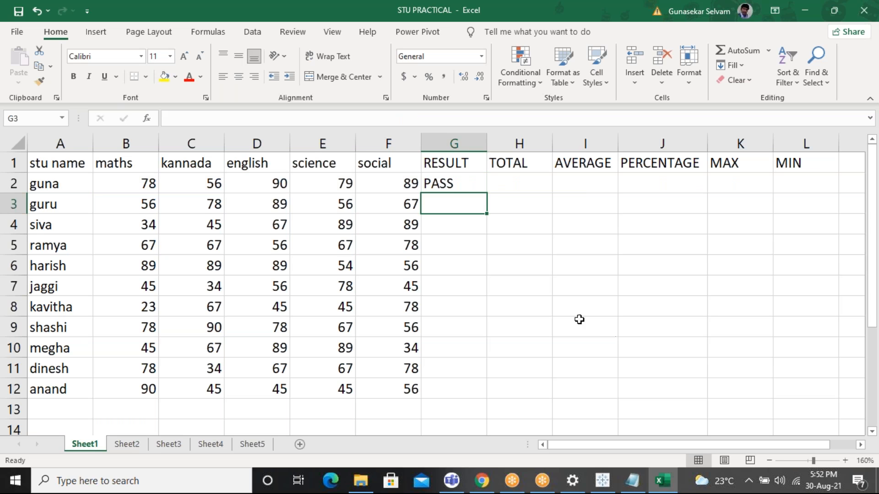
{"action": "left_click", "coordinate": [452, 184]}
{"action": "double_click", "coordinate": [485, 193]}
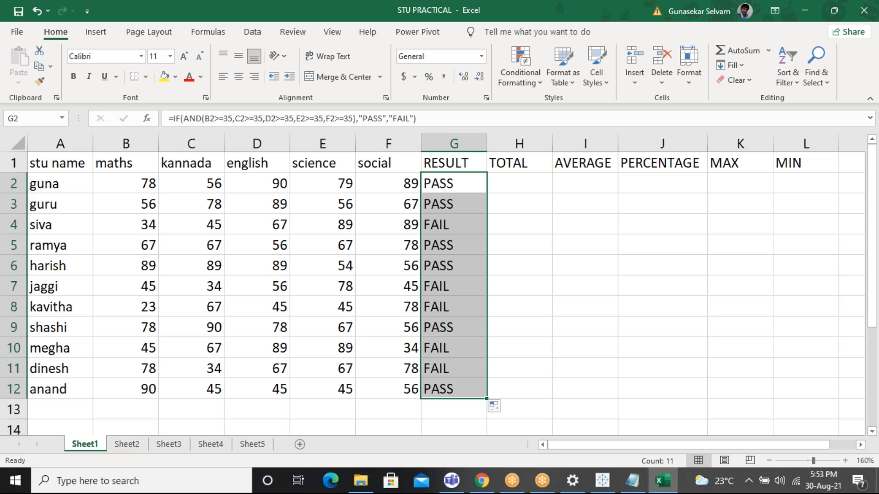
Review the salary table on Sheet2 and the empty count, sum and average cells beside the sales data on Sheet3.
{"action": "left_click", "coordinate": [128, 448]}
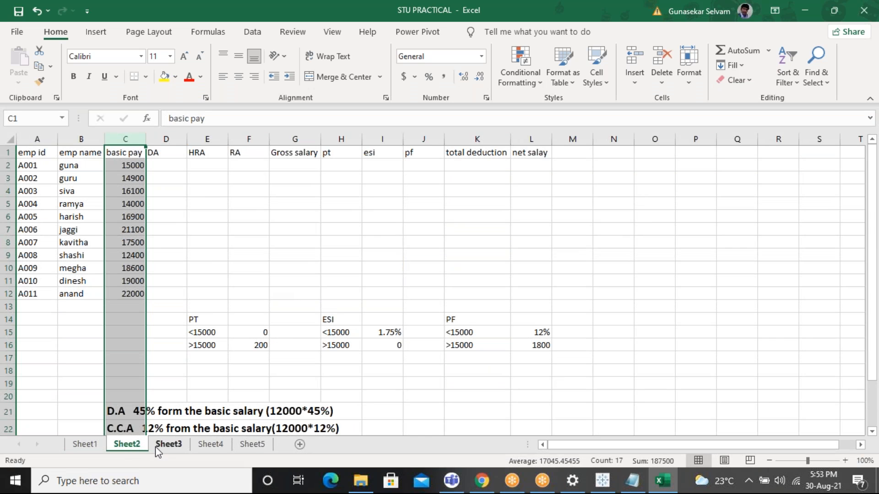
{"action": "left_click", "coordinate": [168, 444]}
{"action": "left_click", "coordinate": [127, 446]}
{"action": "left_click_drag", "start_coordinate": [223, 405], "coordinate": [169, 444]}
{"action": "left_click", "coordinate": [170, 444]}
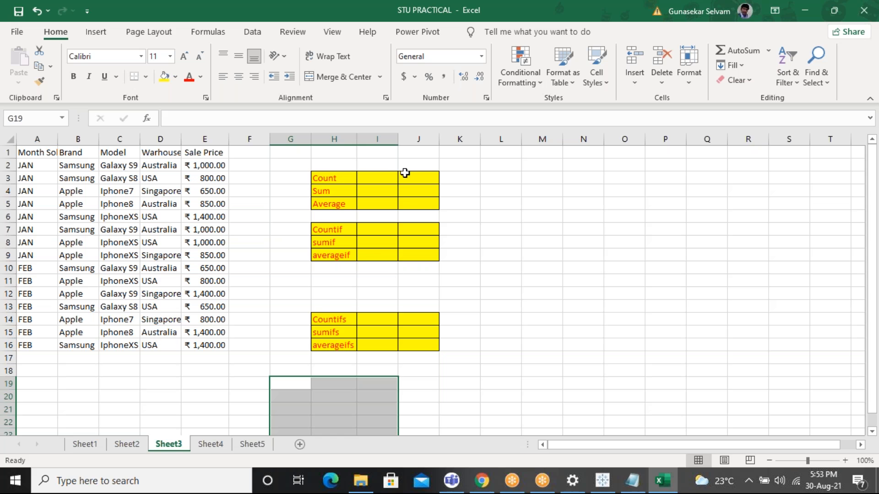
{"action": "left_click", "coordinate": [390, 176]}
{"action": "left_click_drag", "start_coordinate": [389, 176], "coordinate": [382, 357]}
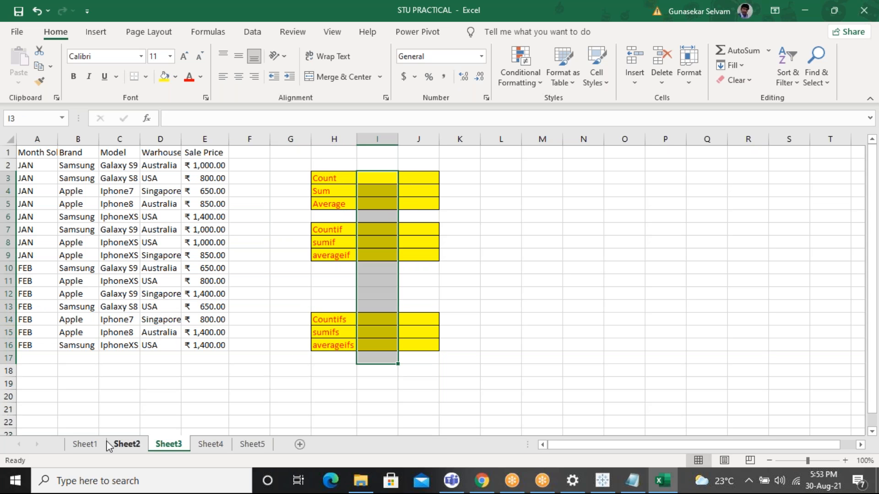
Look at the TOTAL column on Sheet1 and the salary percentage rules below the employee table on Sheet2.
{"action": "left_click", "coordinate": [85, 445]}
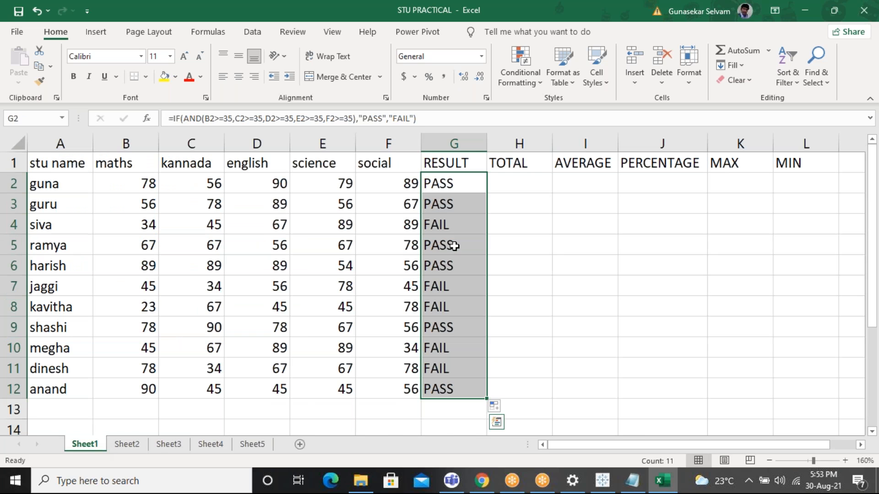
{"action": "left_click", "coordinate": [538, 184]}
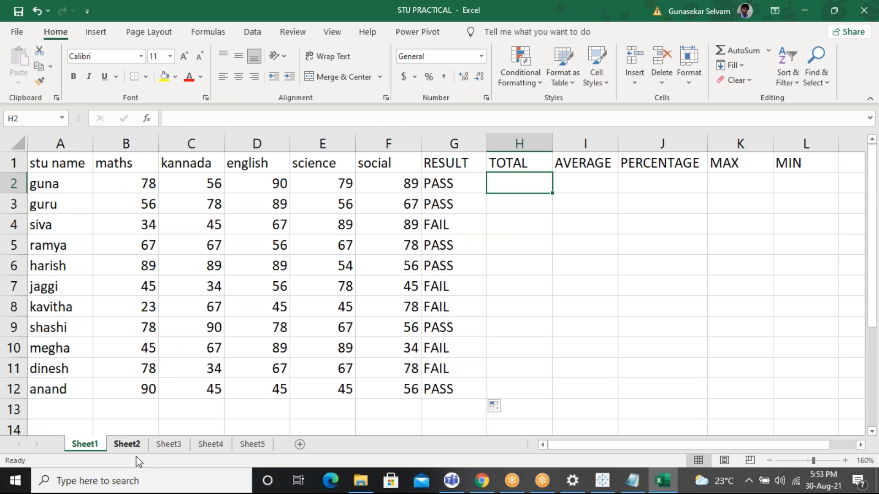
{"action": "left_click", "coordinate": [122, 443]}
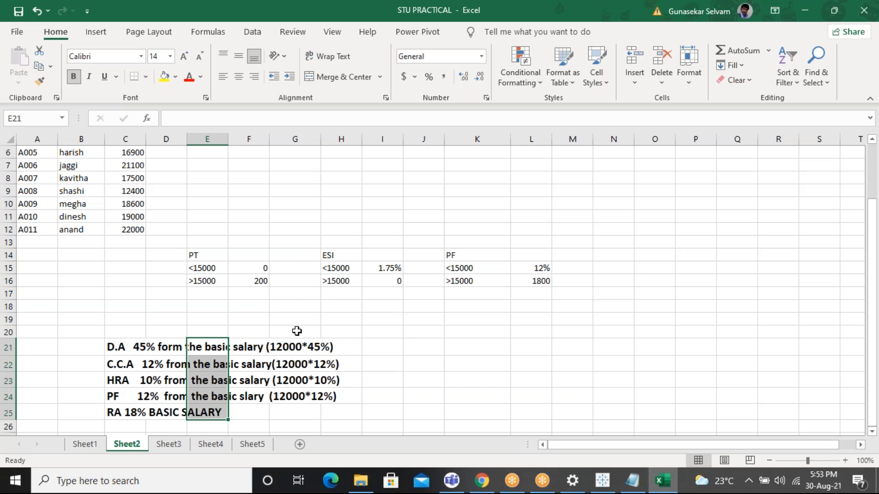
Compare the salary table headings on Sheet2 with the rules below it, and view the count, sum and average exercise cells on Sheet3.
{"action": "left_click", "coordinate": [284, 281]}
{"action": "left_click_drag", "start_coordinate": [265, 181], "coordinate": [250, 148]}
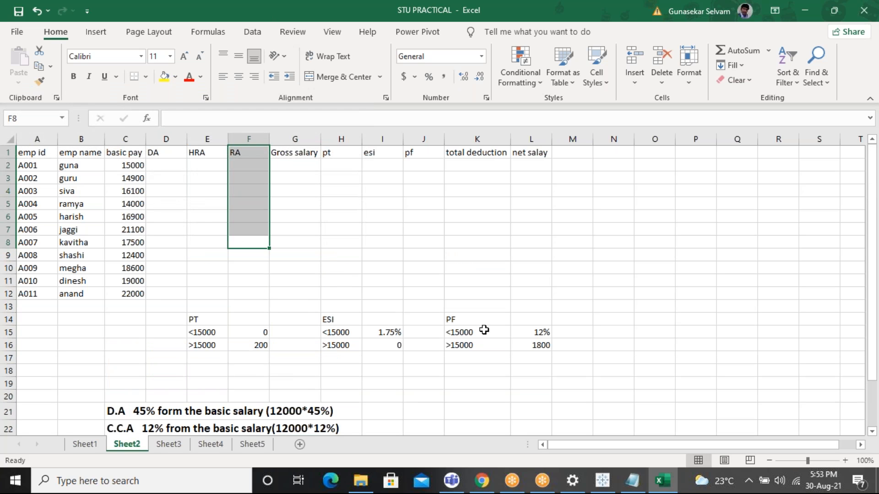
{"action": "left_click_drag", "start_coordinate": [206, 380], "coordinate": [206, 412]}
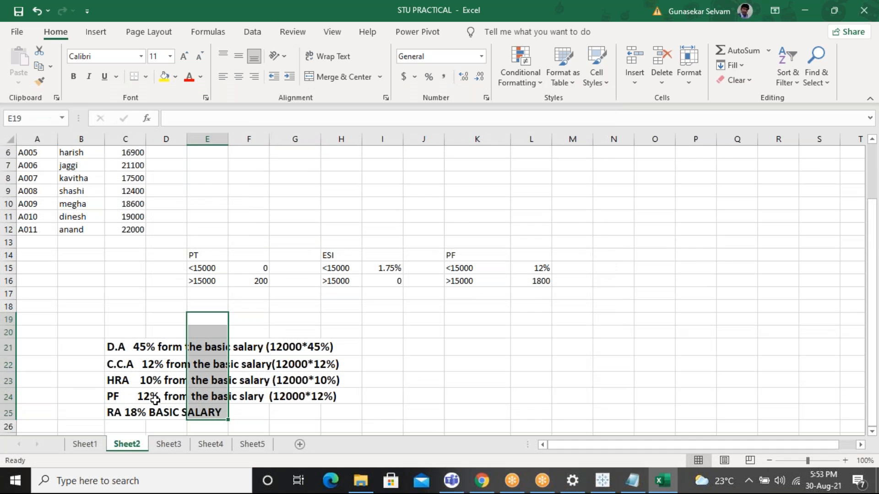
{"action": "left_click_drag", "start_coordinate": [325, 159], "coordinate": [330, 19]}
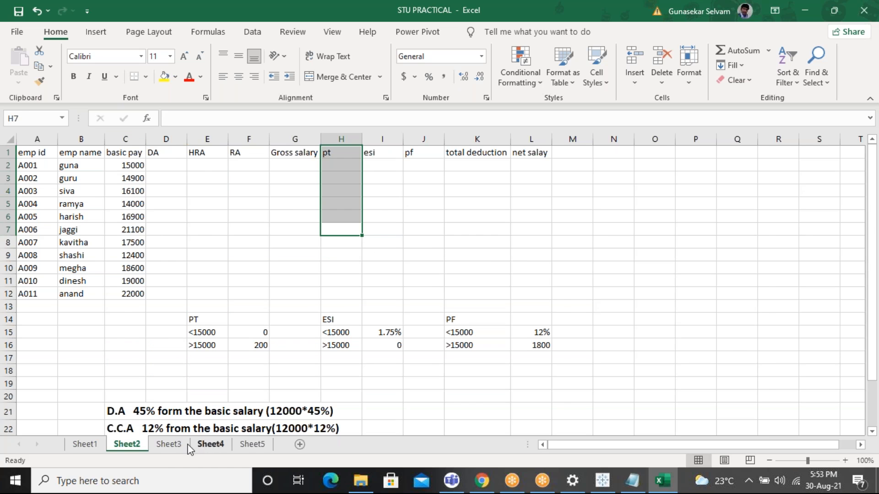
{"action": "left_click", "coordinate": [168, 445]}
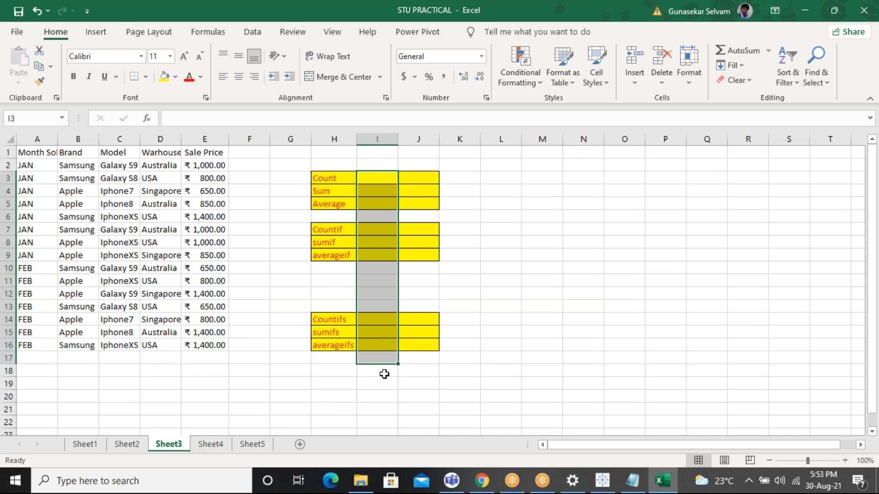
Review the empty TOTAL, AVERAGE, PERCENTAGE and MAX columns on Sheet1 against the subject marks they use.
{"action": "left_click", "coordinate": [98, 447]}
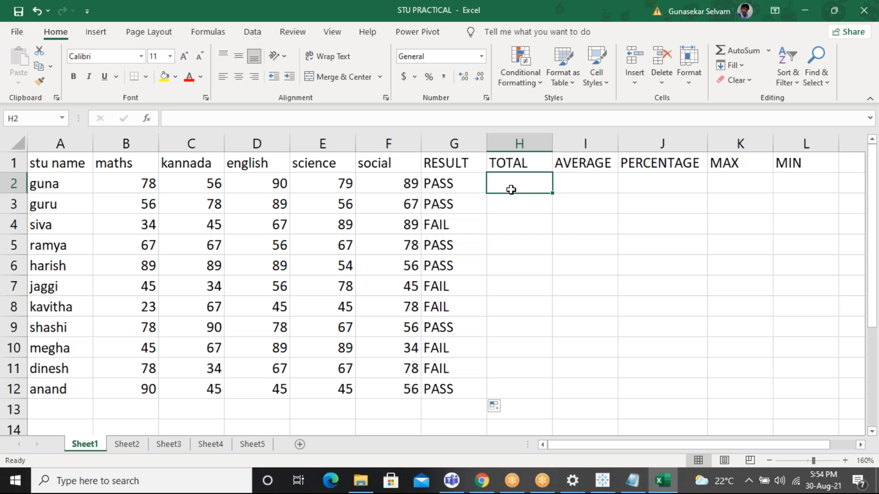
{"action": "left_click", "coordinate": [124, 183]}
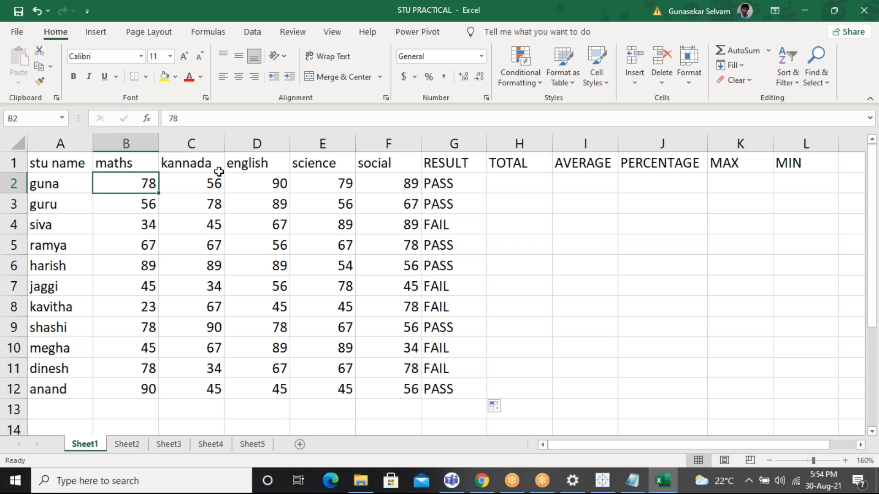
{"action": "left_click_drag", "start_coordinate": [124, 182], "coordinate": [408, 182]}
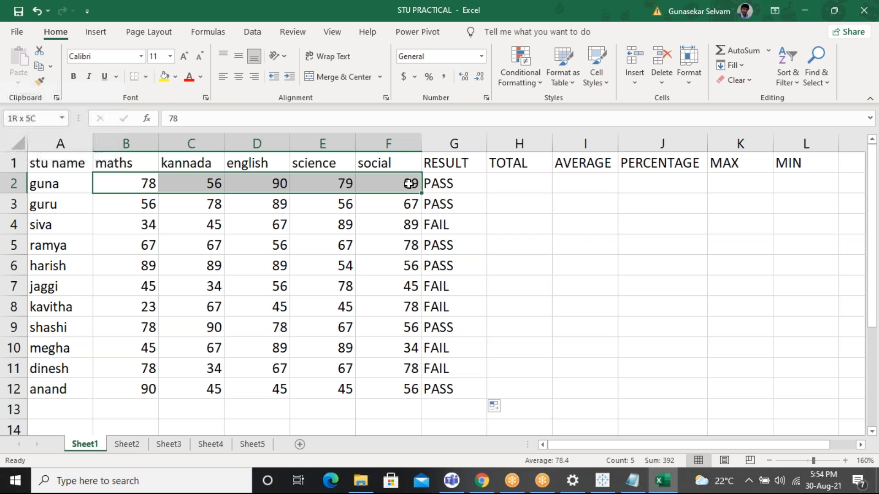
{"action": "left_click", "coordinate": [530, 183]}
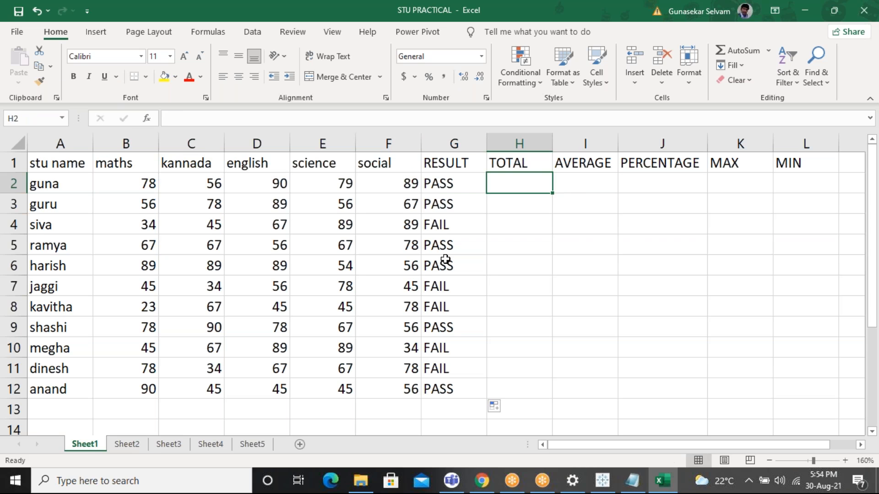
{"action": "left_click", "coordinate": [513, 225]}
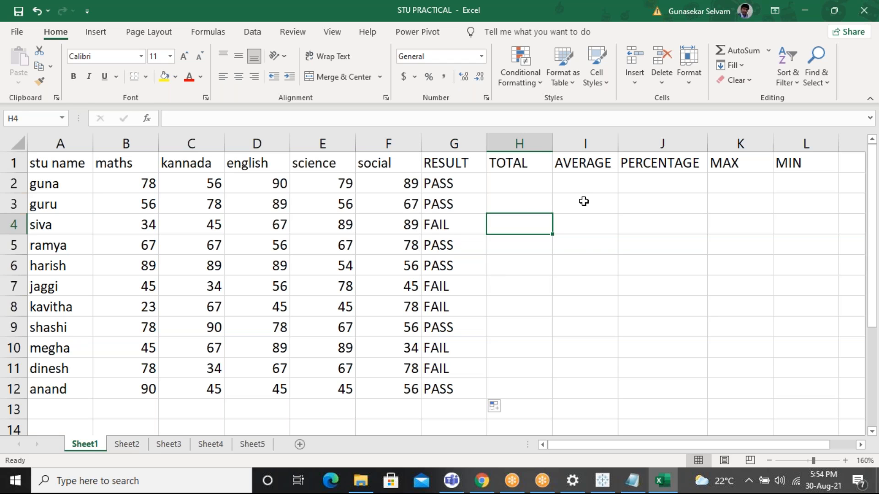
{"action": "left_click", "coordinate": [580, 182]}
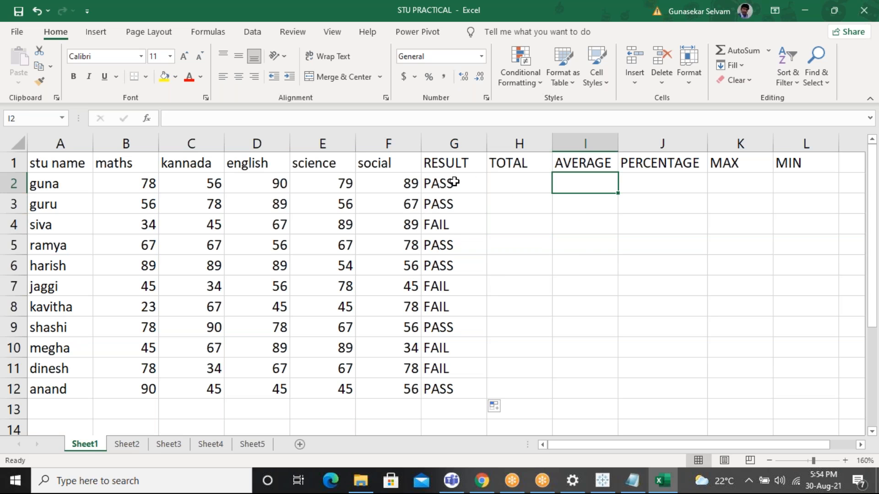
{"action": "left_click", "coordinate": [137, 180]}
{"action": "left_click_drag", "start_coordinate": [138, 180], "coordinate": [403, 185]}
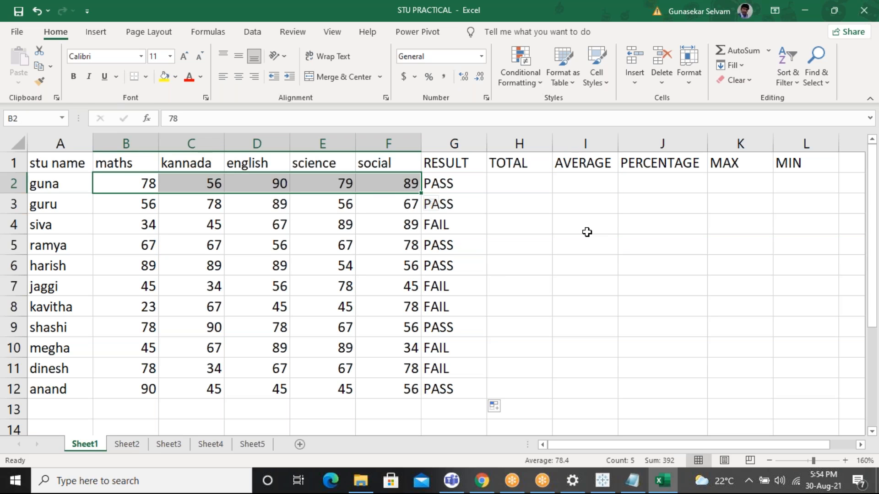
{"action": "left_click", "coordinate": [656, 186]}
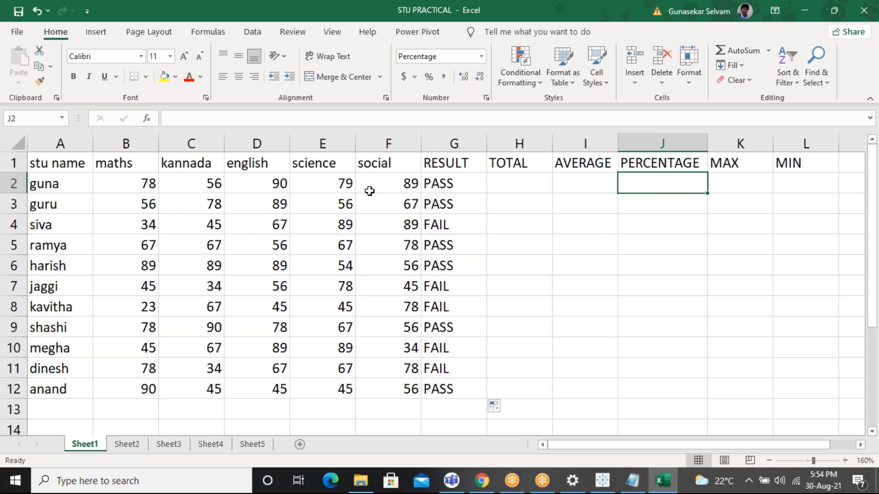
{"action": "left_click", "coordinate": [746, 180]}
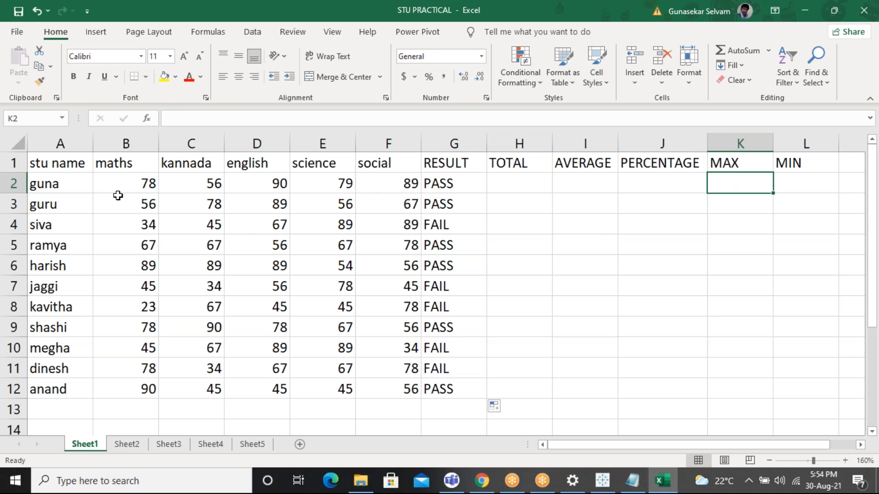
{"action": "left_click_drag", "start_coordinate": [118, 186], "coordinate": [409, 200]}
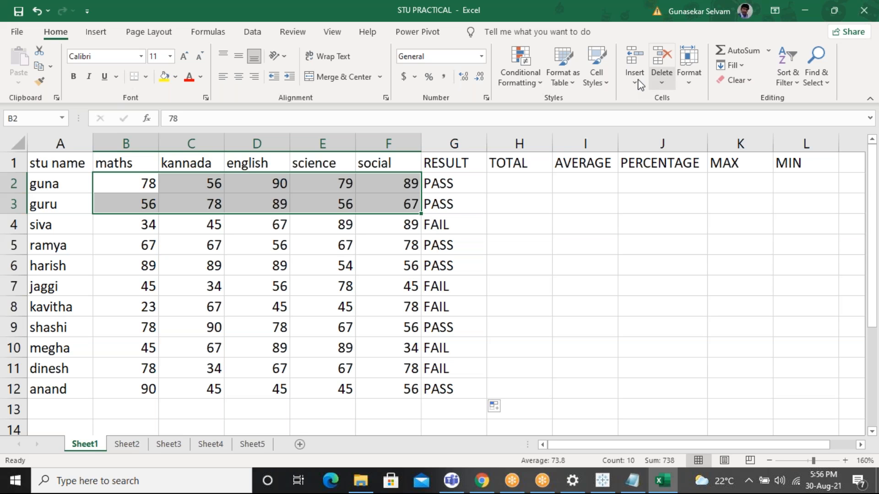
Close the STU PRACTICAL workbook without saving its changes.
{"action": "left_click_drag", "start_coordinate": [230, 18], "coordinate": [252, 224]}
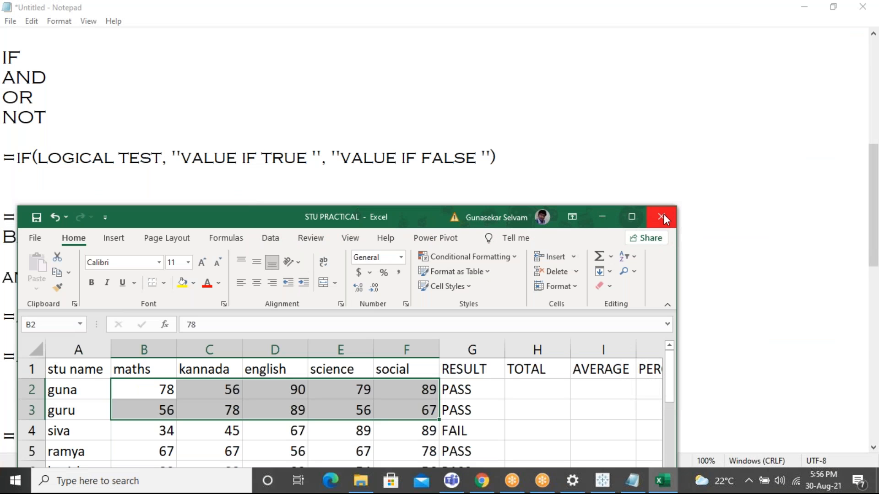
{"action": "left_click", "coordinate": [662, 217]}
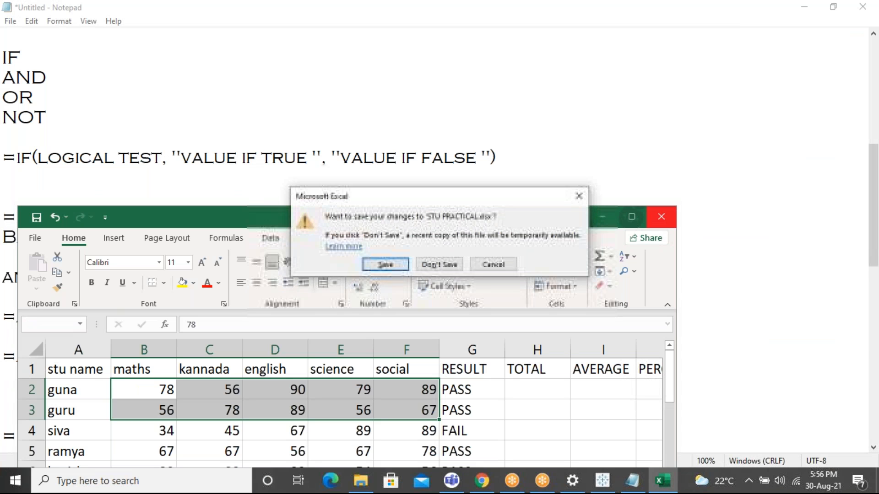
{"action": "left_click", "coordinate": [433, 270]}
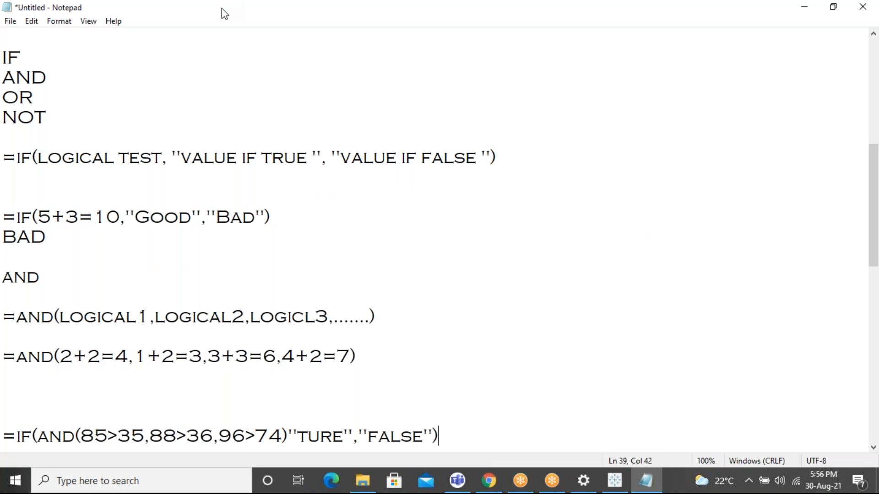
Try to close the untitled Notepad notes and show the desktop.
{"action": "double_click", "coordinate": [221, 12]}
{"action": "left_click_drag", "start_coordinate": [228, 83], "coordinate": [254, 196]}
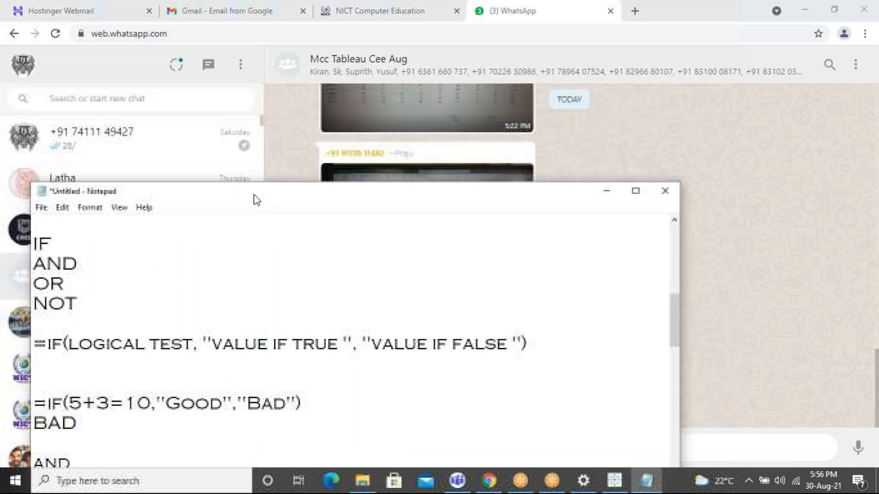
{"action": "left_click", "coordinate": [669, 190]}
{"action": "key", "text": "super+d"}
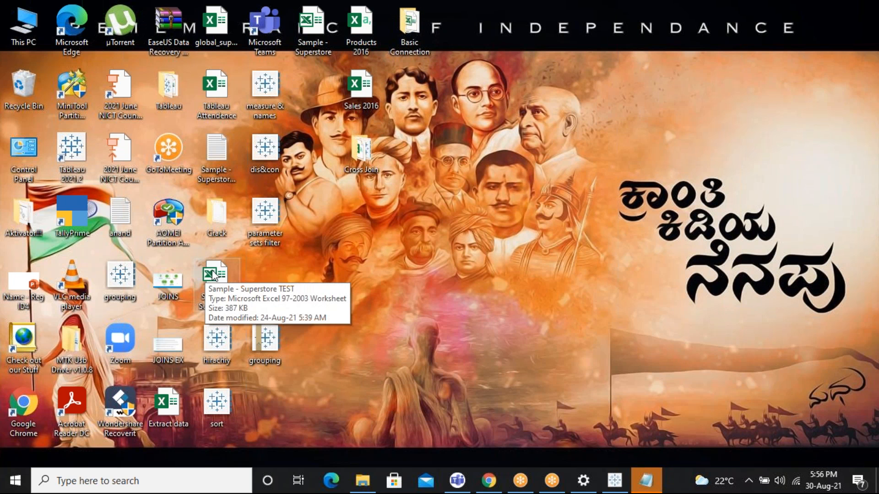
Open the Tableau Attendence workbook from the desktop and enter 30 as the new date heading in J1.
{"action": "left_click", "coordinate": [221, 103]}
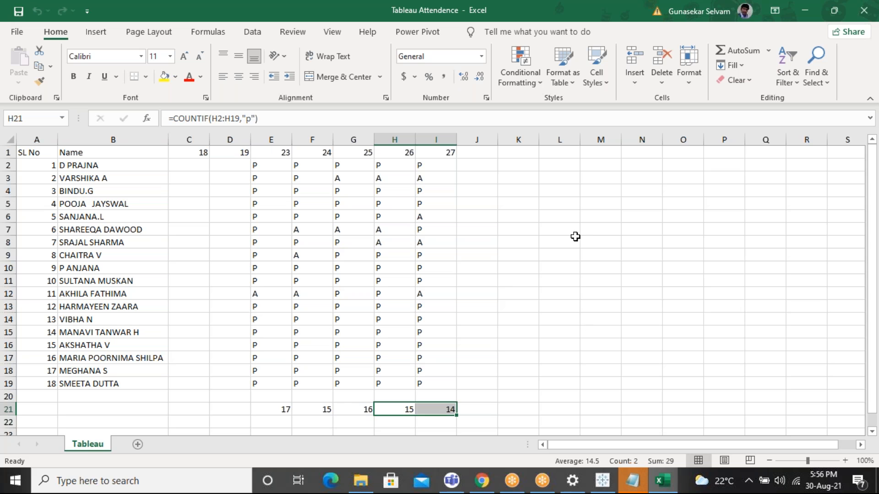
{"action": "left_click", "coordinate": [475, 156]}
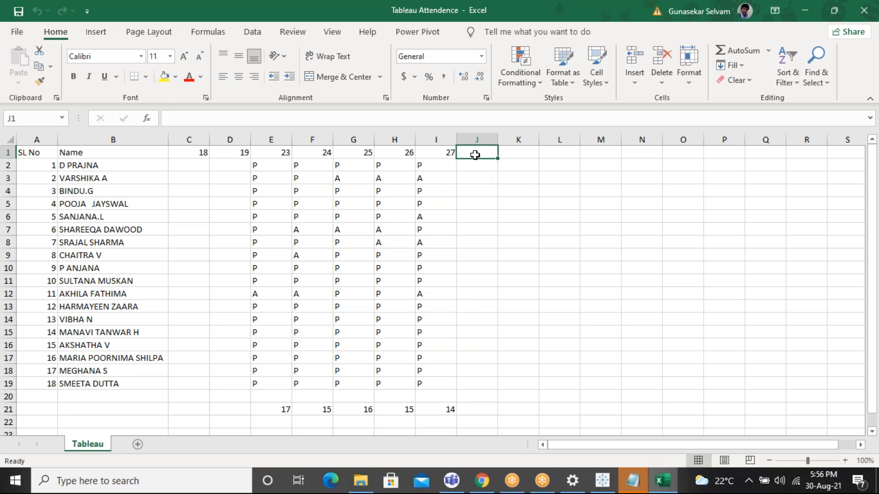
{"action": "type", "text": "30"}
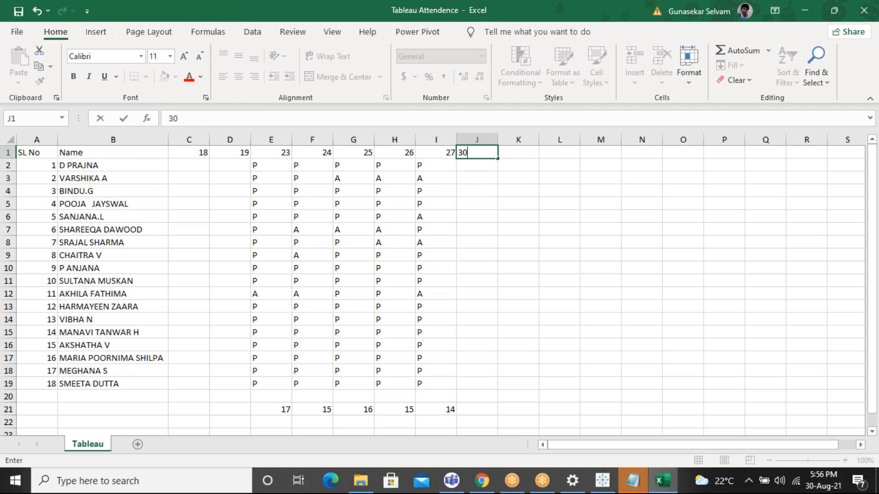
{"action": "key", "text": "Return"}
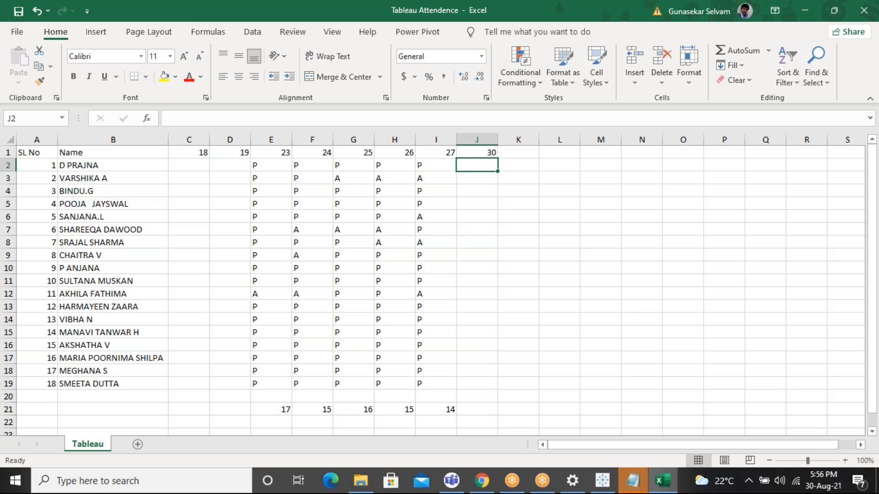
Mark the first two students' attendance for date 30, with P in J2 and A in J3.
{"action": "type", "text": "P"}
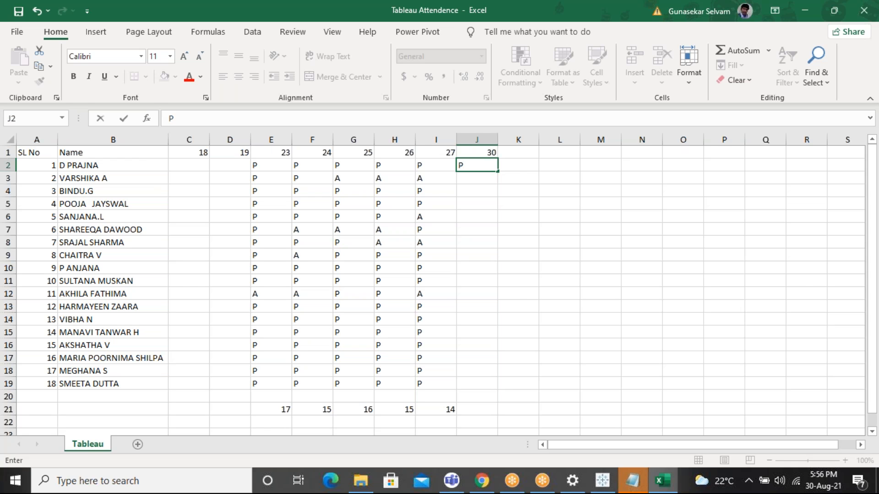
{"action": "key", "text": "Return"}
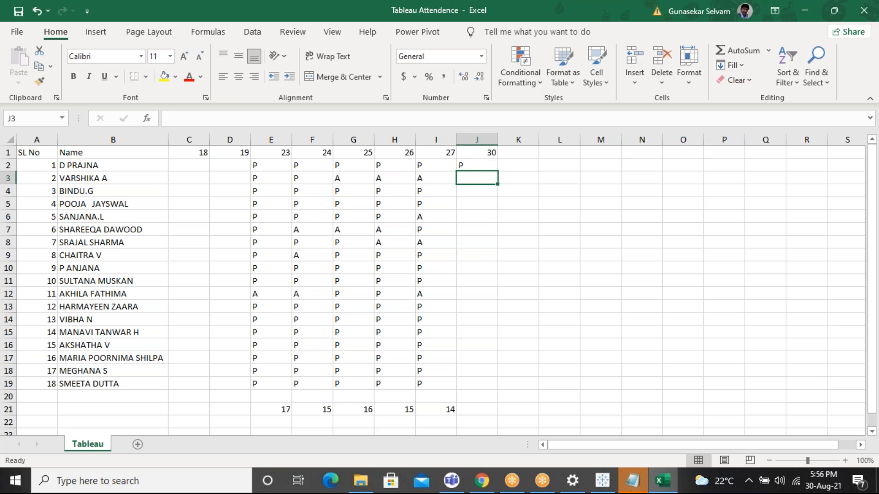
{"action": "type", "text": "A"}
{"action": "key", "text": "Return"}
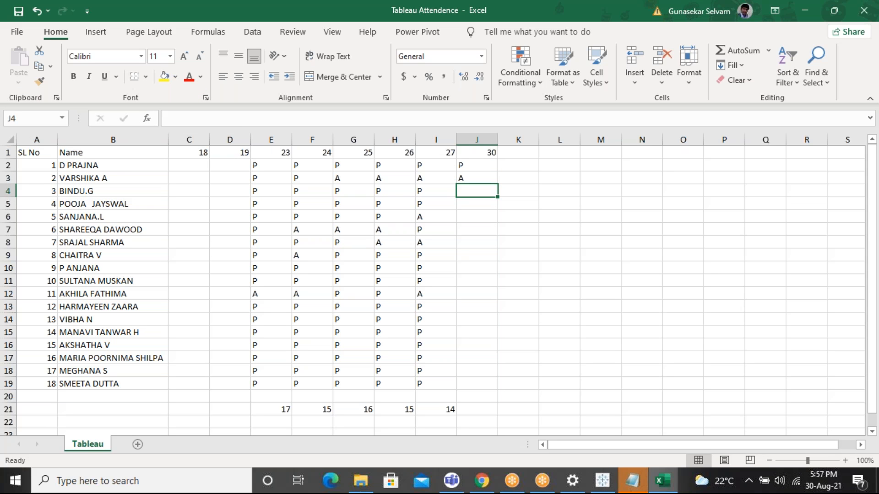
Mark the third and fourth students present for date 30, with P in J4 and J5.
{"action": "type", "text": "P"}
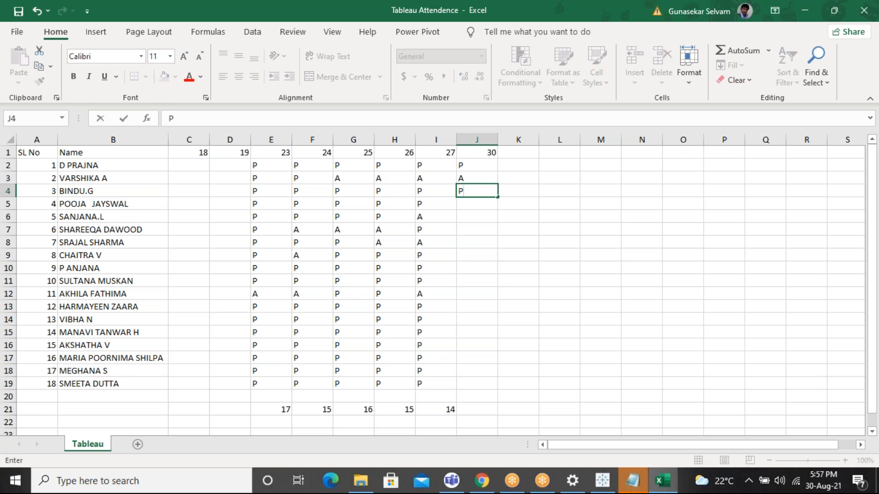
{"action": "key", "text": "BackSpace"}
{"action": "type", "text": "A"}
{"action": "key", "text": "Return"}
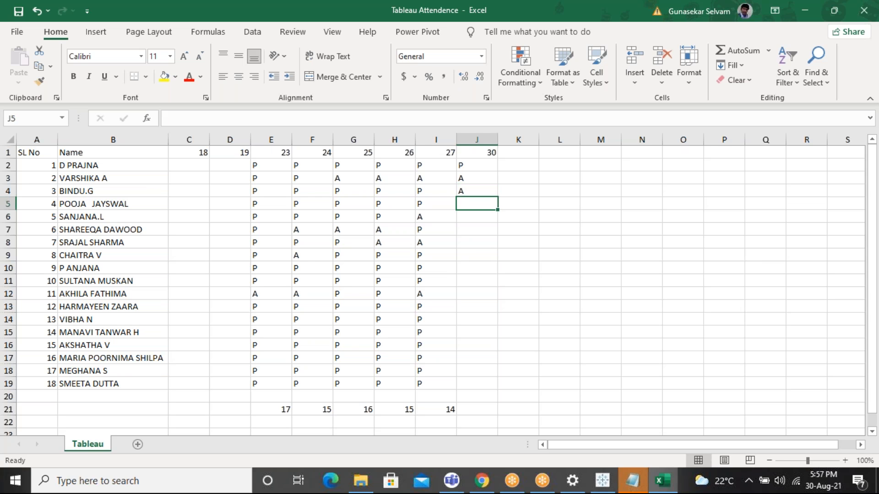
{"action": "key", "text": "Up"}
{"action": "type", "text": "P"}
{"action": "key", "text": "Return"}
{"action": "type", "text": "P"}
{"action": "key", "text": "Return"}
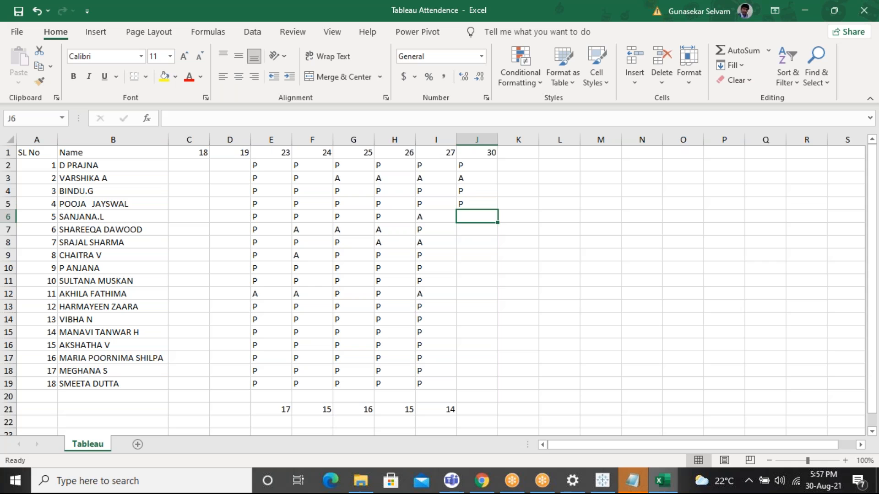
Record attendance for students 5 to 7 on date 30, with P in J6, A in J7 and P in J8.
{"action": "left_click", "coordinate": [475, 189]}
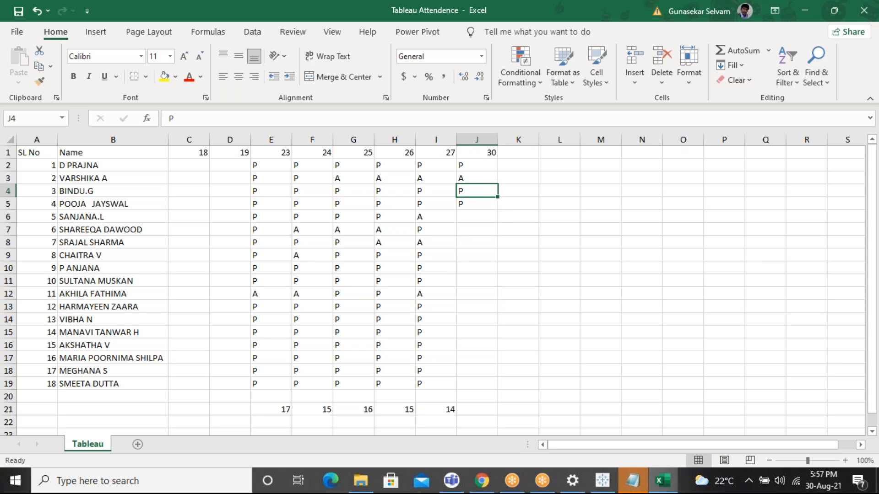
{"action": "left_click", "coordinate": [471, 218]}
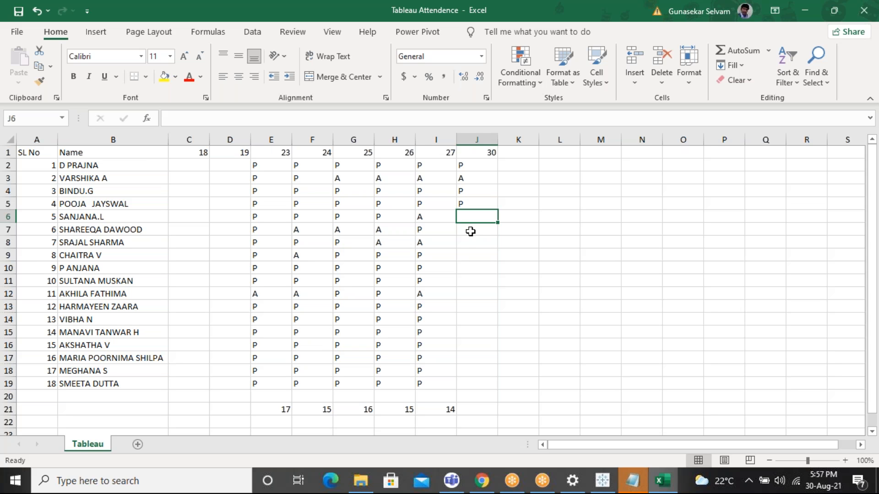
{"action": "type", "text": "P"}
{"action": "key", "text": "Return"}
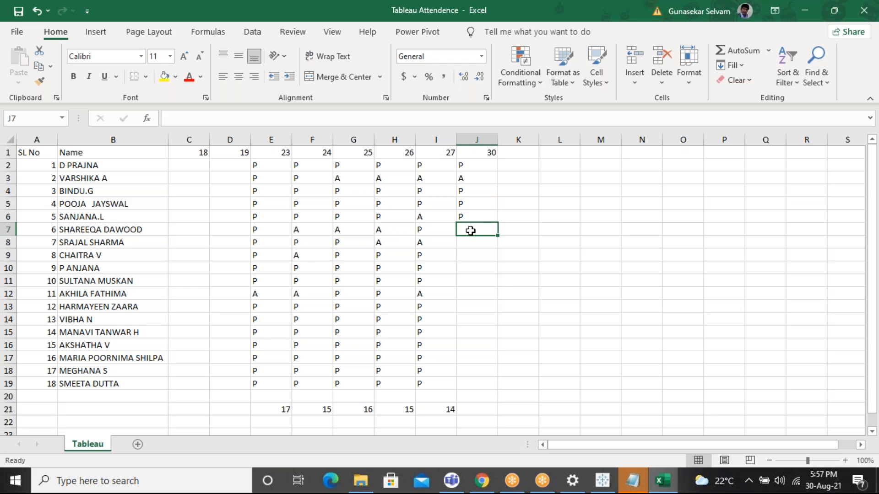
{"action": "type", "text": "P"}
{"action": "key", "text": "BackSpace"}
{"action": "type", "text": "A"}
{"action": "key", "text": "Return"}
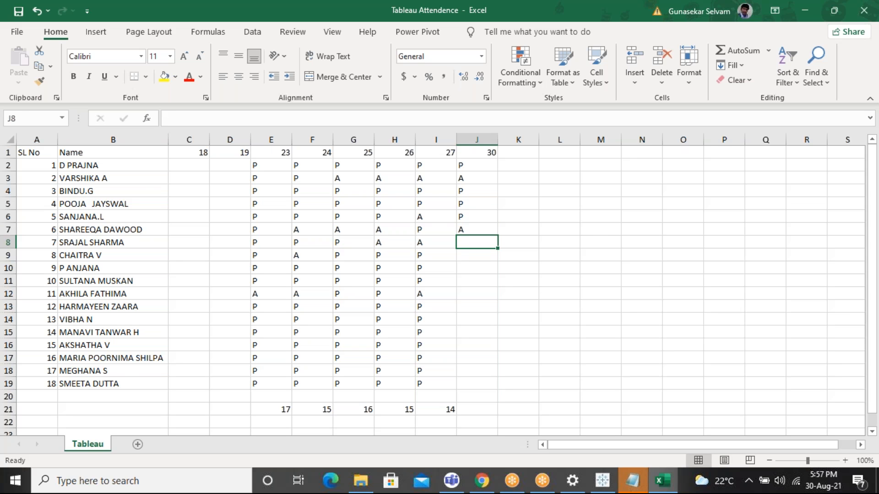
{"action": "type", "text": "P"}
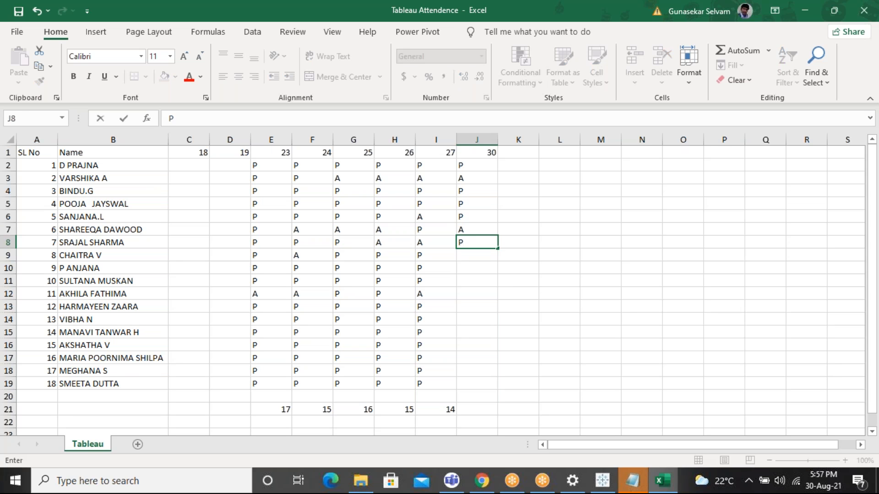
{"action": "key", "text": "Return"}
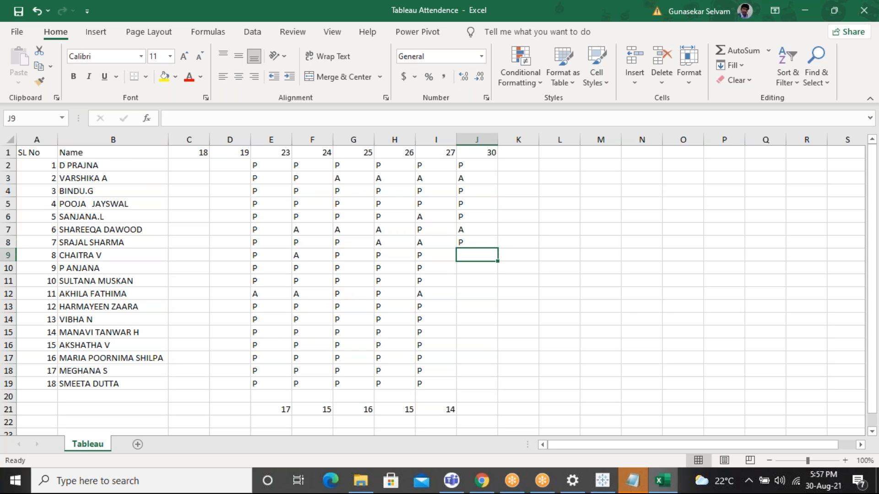
Mark students 8 to 10 present for date 30, with P in J9, J10 and J11.
{"action": "type", "text": "P"}
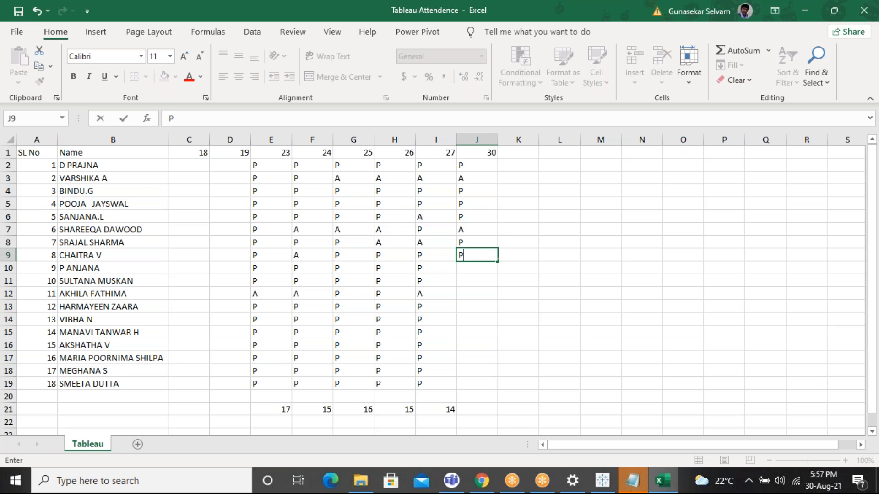
{"action": "key", "text": "Return"}
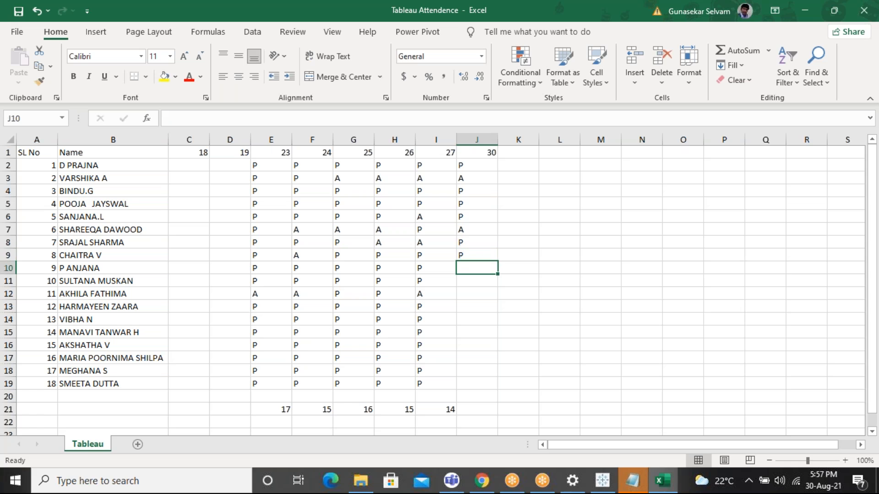
{"action": "type", "text": "P"}
{"action": "key", "text": "Return"}
{"action": "type", "text": "P"}
{"action": "key", "text": "Return"}
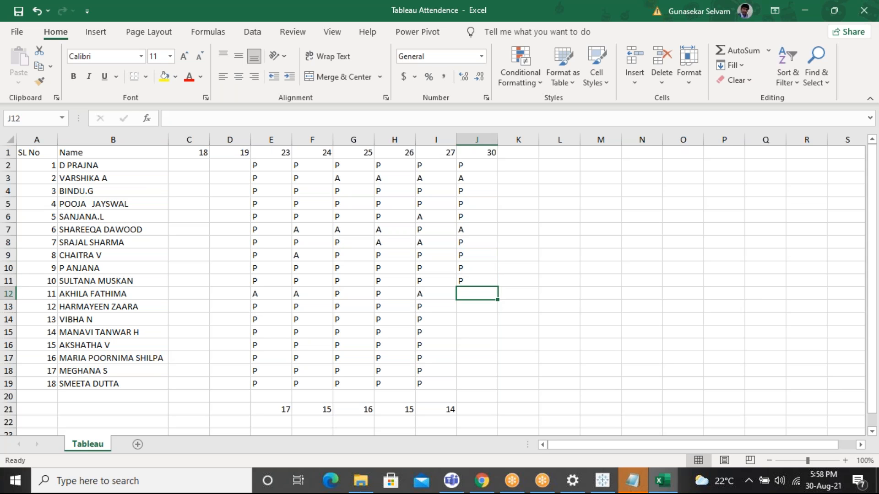
Record attendance for student 11 on date 30, correcting the P entered in J12 to A.
{"action": "type", "text": "P"}
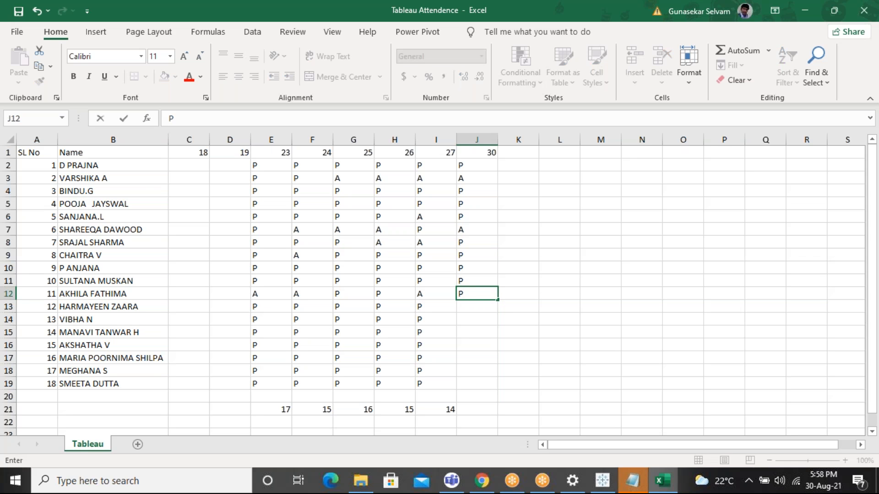
{"action": "key", "text": "Return"}
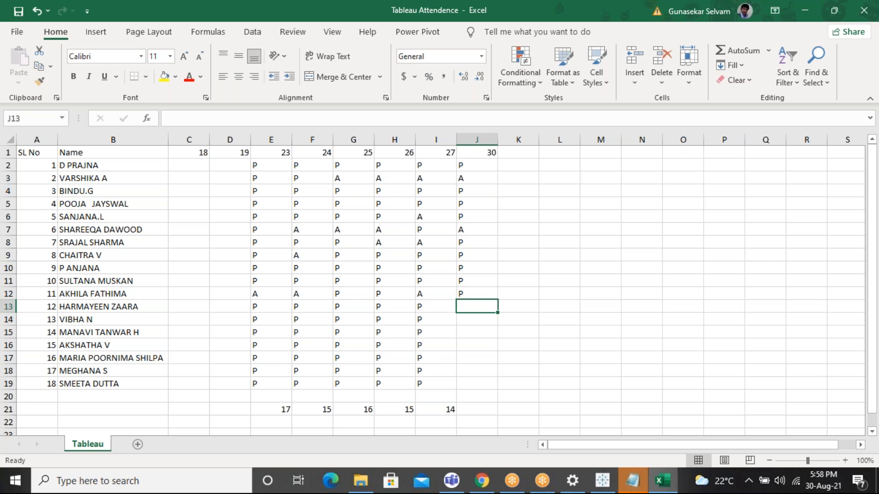
{"action": "left_click", "coordinate": [491, 293]}
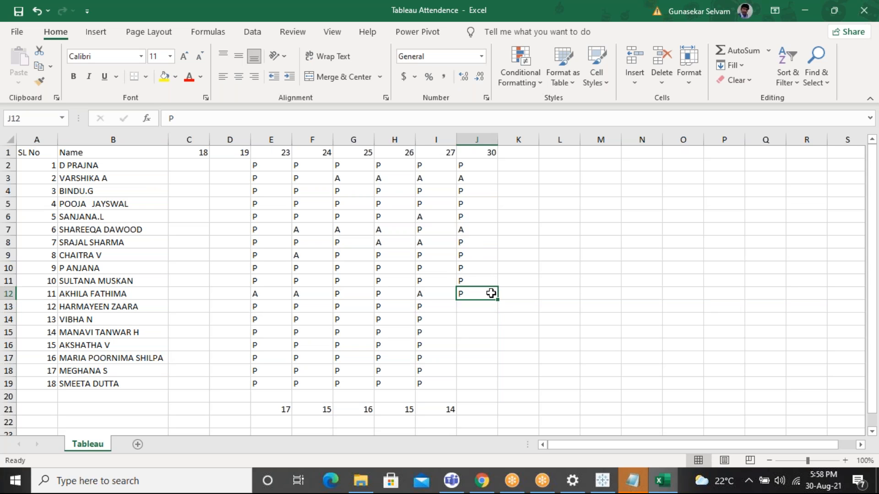
{"action": "type", "text": "A"}
{"action": "key", "text": "Return"}
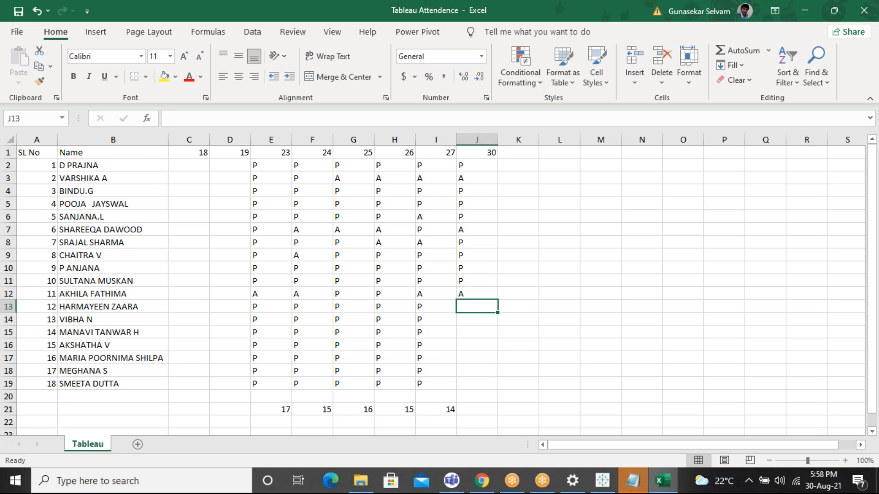
Mark students 12 and 13 present for date 30, with P in J13 and J14.
{"action": "type", "text": "P"}
{"action": "key", "text": "Return"}
{"action": "key", "text": "Return"}
{"action": "key", "text": "Return"}
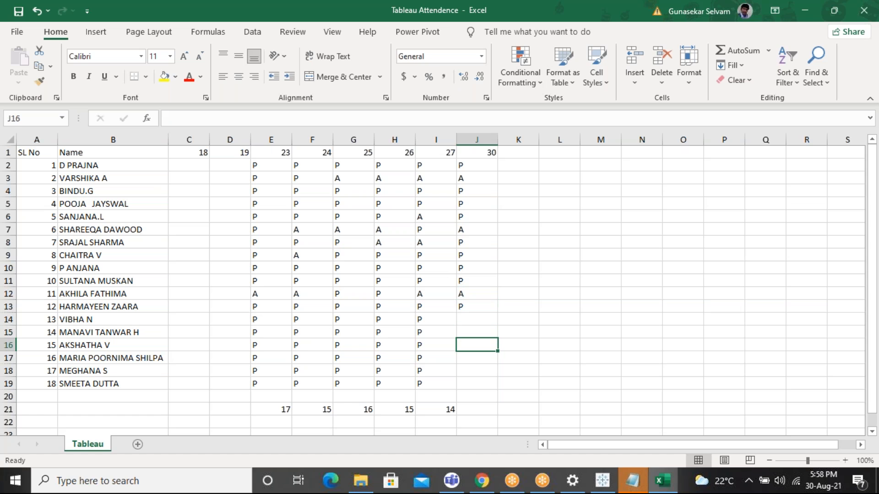
{"action": "key", "text": "Up"}
{"action": "key", "text": "Up"}
{"action": "type", "text": "P"}
{"action": "key", "text": "Return"}
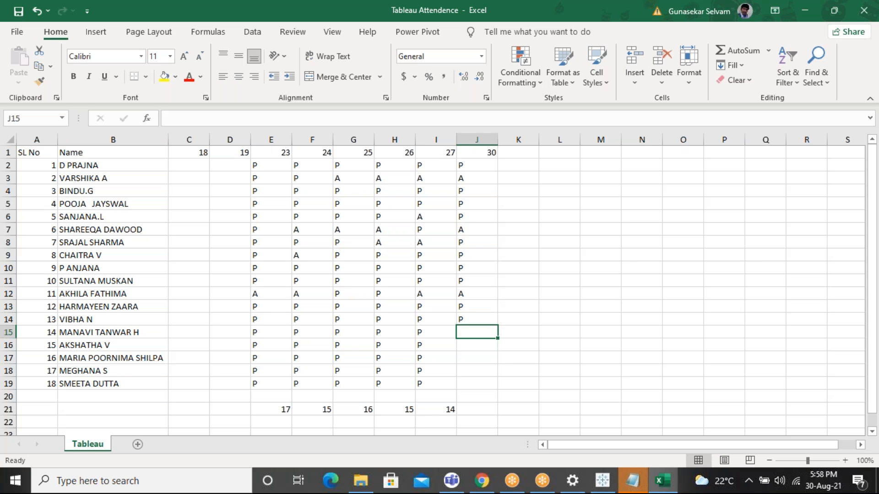
Mark students 14 to 16 present for date 30, with P in J15, J16 and J17.
{"action": "type", "text": "P"}
{"action": "key", "text": "Return"}
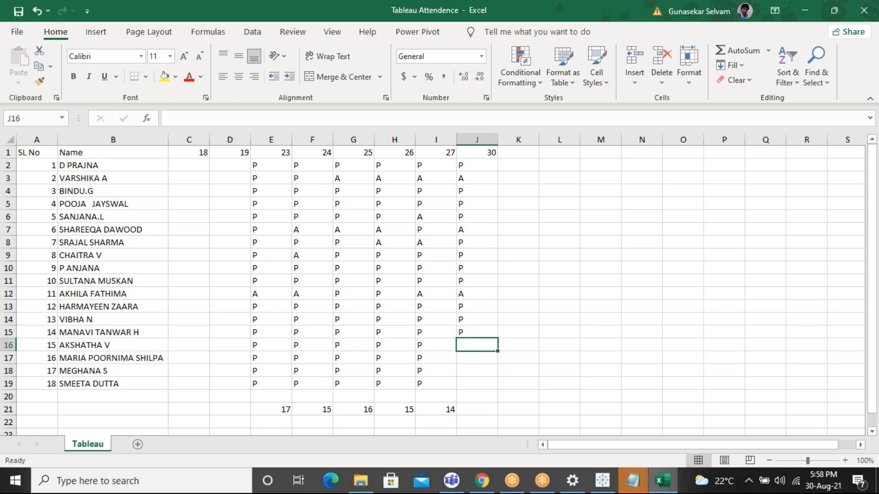
{"action": "type", "text": "P"}
{"action": "key", "text": "Return"}
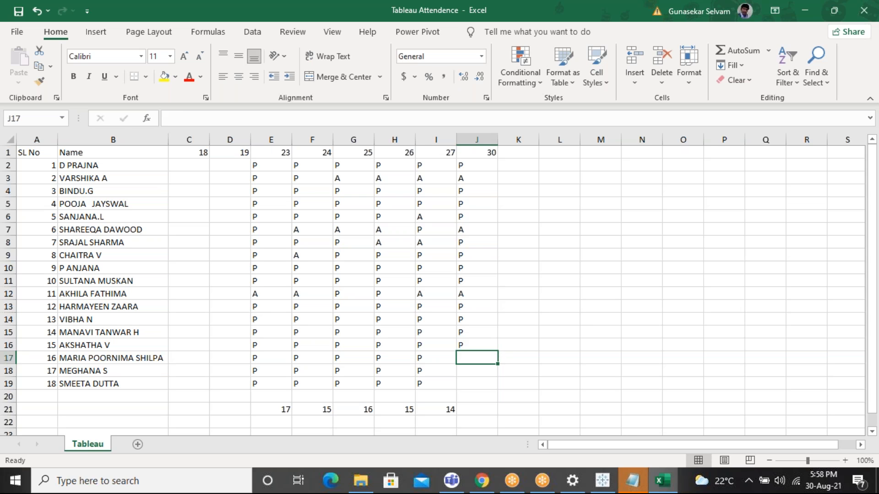
{"action": "type", "text": "P"}
{"action": "key", "text": "Return"}
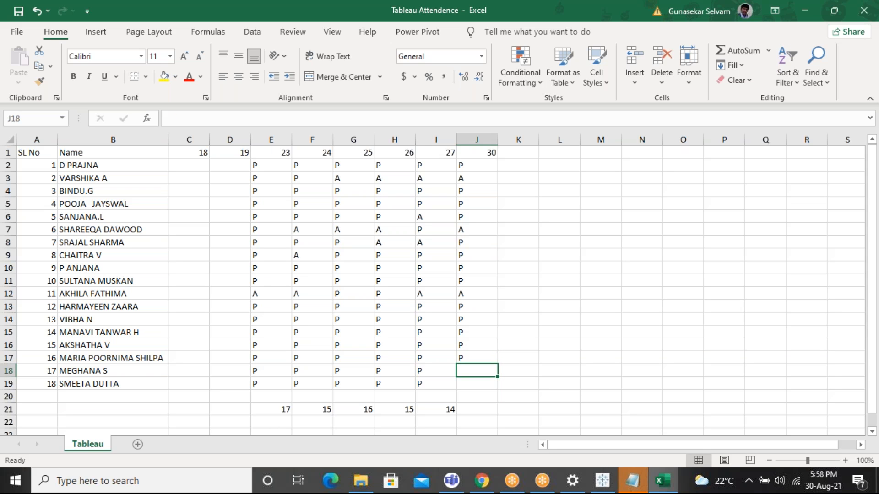
Mark the last two students present for date 30, with P in J18 and J19.
{"action": "key", "text": "Up"}
{"action": "key", "text": "Down"}
{"action": "type", "text": "P"}
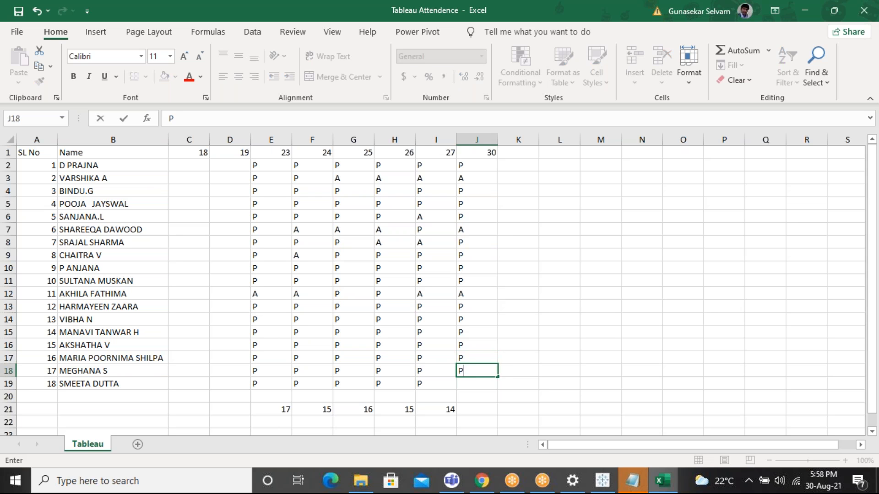
{"action": "key", "text": "Return"}
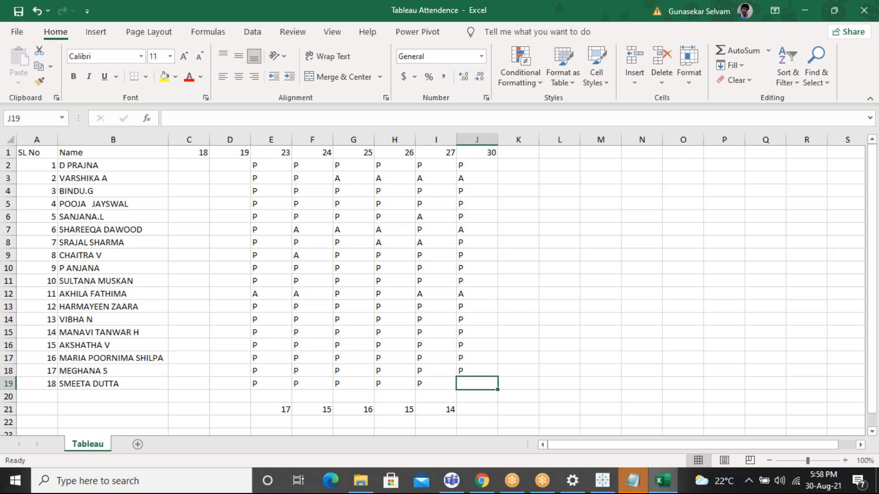
{"action": "type", "text": "P"}
{"action": "key", "text": "Return"}
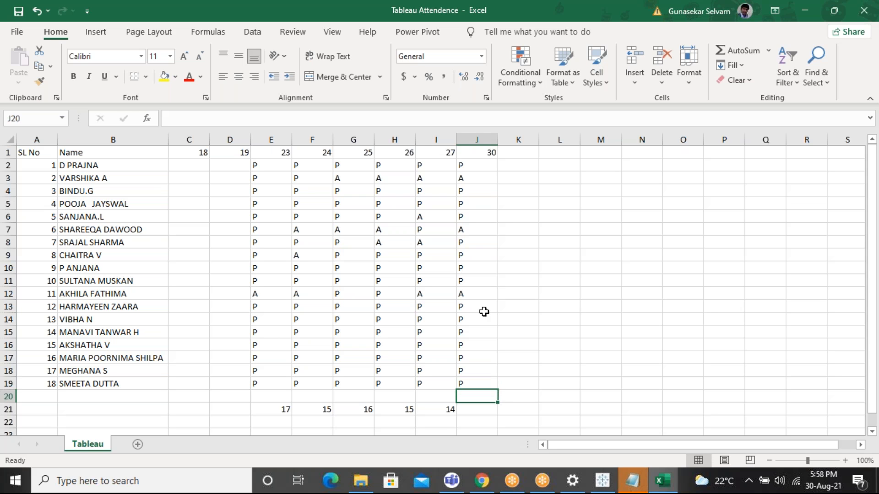
Fill the COUNTIF attendance total from I21 across to J21 and save the workbook.
{"action": "left_click", "coordinate": [446, 409]}
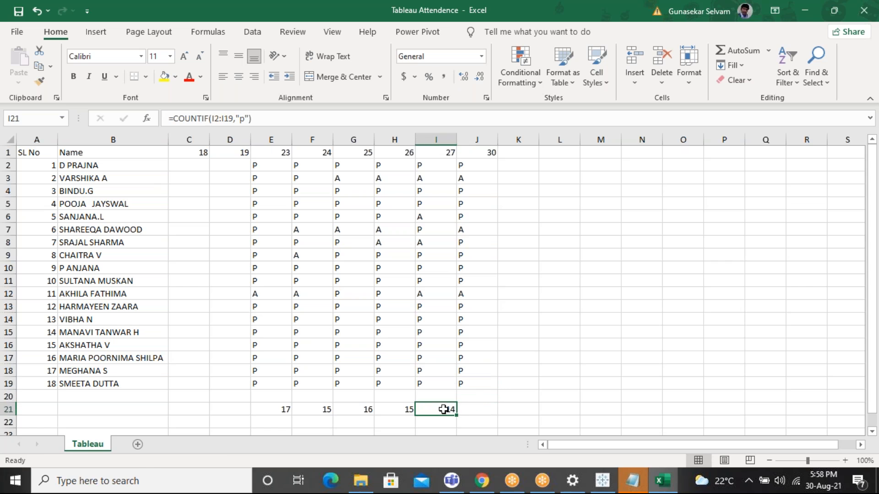
{"action": "left_click_drag", "start_coordinate": [455, 415], "coordinate": [487, 412]}
{"action": "key", "text": "ctrl+s"}
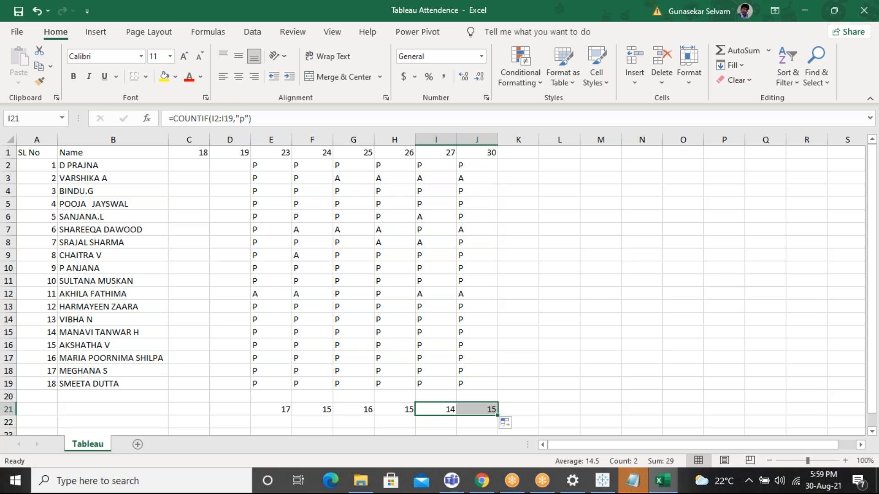
Close the Tableau Attendence workbook and the lesson notes document behind it.
{"action": "left_click_drag", "start_coordinate": [200, 7], "coordinate": [201, 173]}
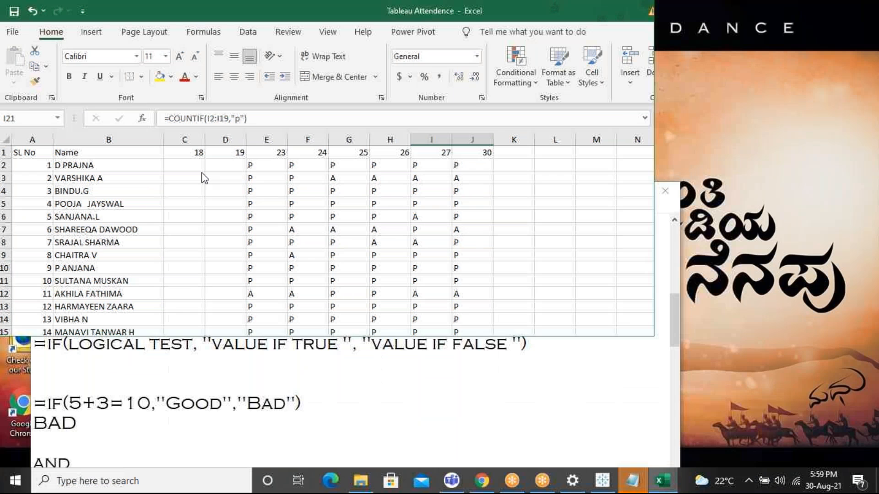
{"action": "left_click", "coordinate": [640, 172]}
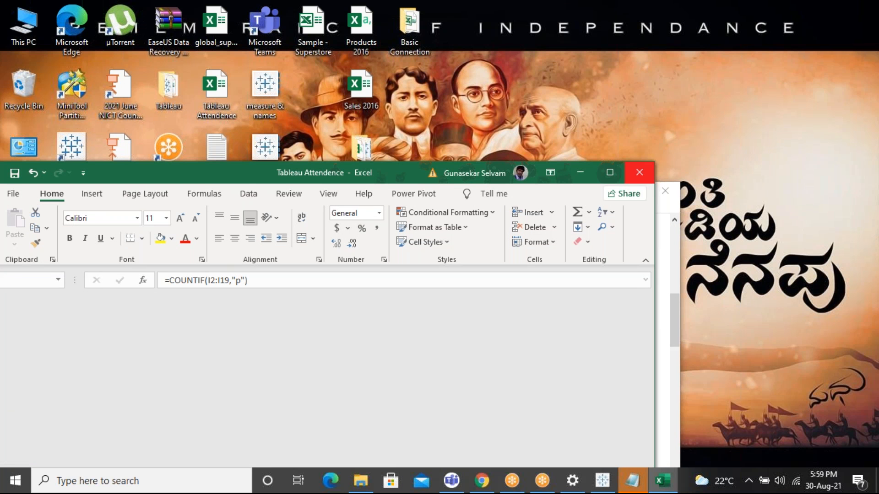
{"action": "left_click", "coordinate": [666, 191]}
{"action": "left_click", "coordinate": [471, 245]}
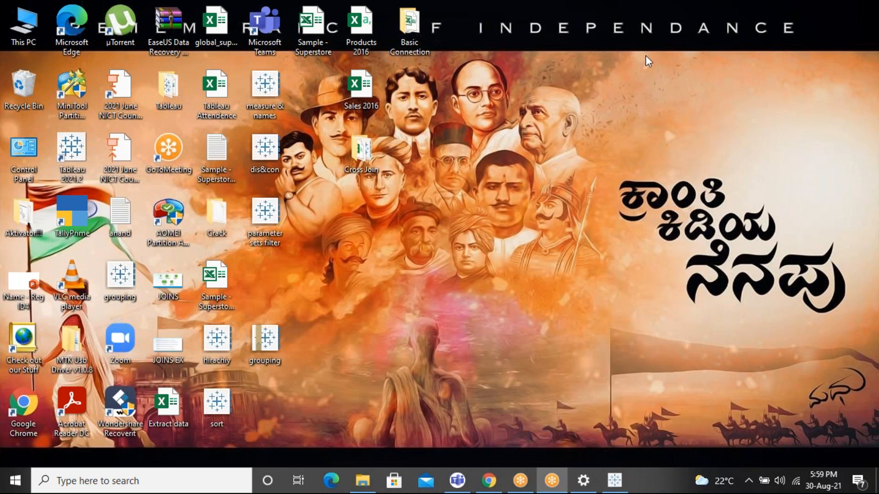